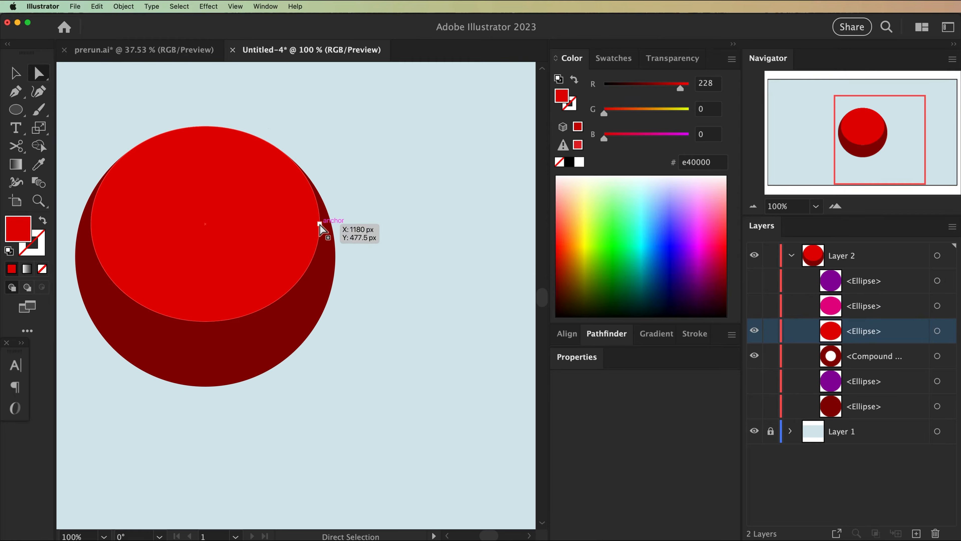
Pull the bright red ellipse's rightmost and lower anchor points outward, well beyond the edge of the dark red ring.
left_click_drag(318, 224, 419, 227)
left_click_drag(418, 281, 432, 489)
scroll(432, 489, "up", 3)
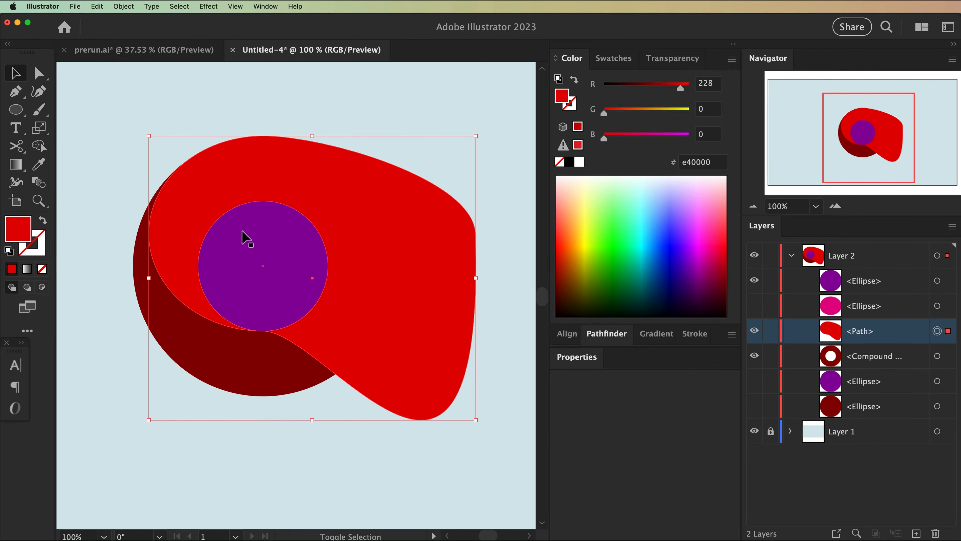
Subtract the purple circle from the stretched red shape to cut out the ring's centre hole.
left_click(238, 255, "shift")
left_click(607, 333)
left_click(593, 375)
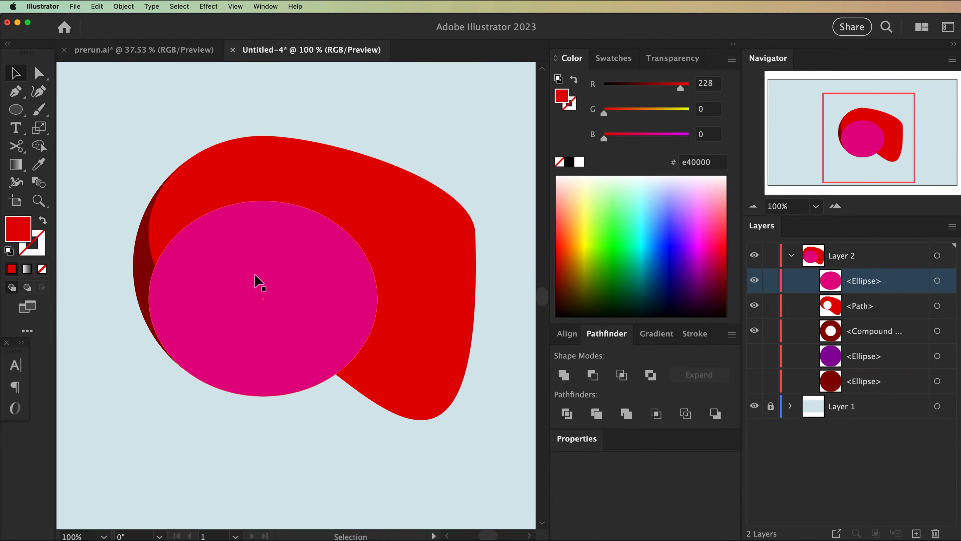
Cut off the left half of the pink ellipse and subtract the remaining half from the red shape.
left_click(191, 307)
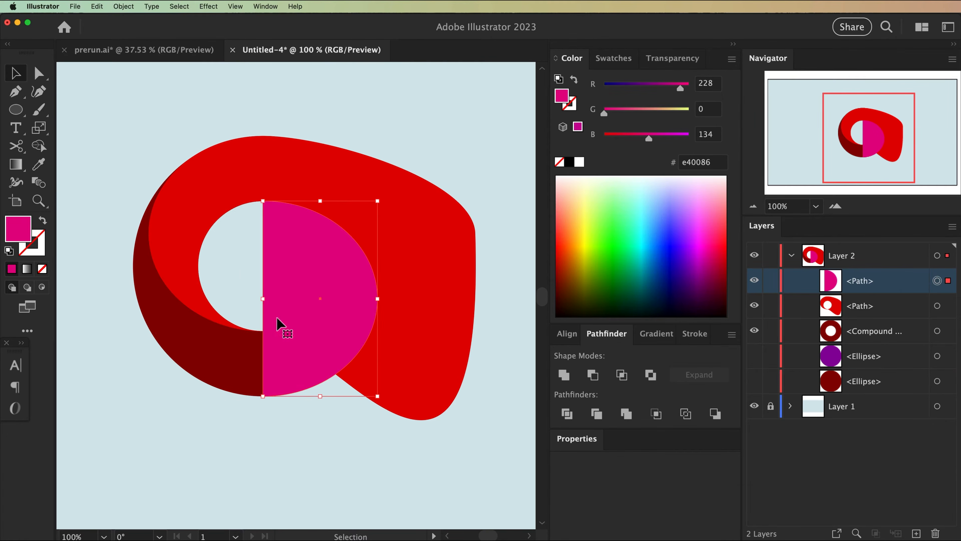
left_click(593, 375)
left_click(62, 291)
Duplicate the dark red ring in front and intersect the copy with the stretched red shape.
left_click(288, 338)
key("super+c")
left_click(97, 7)
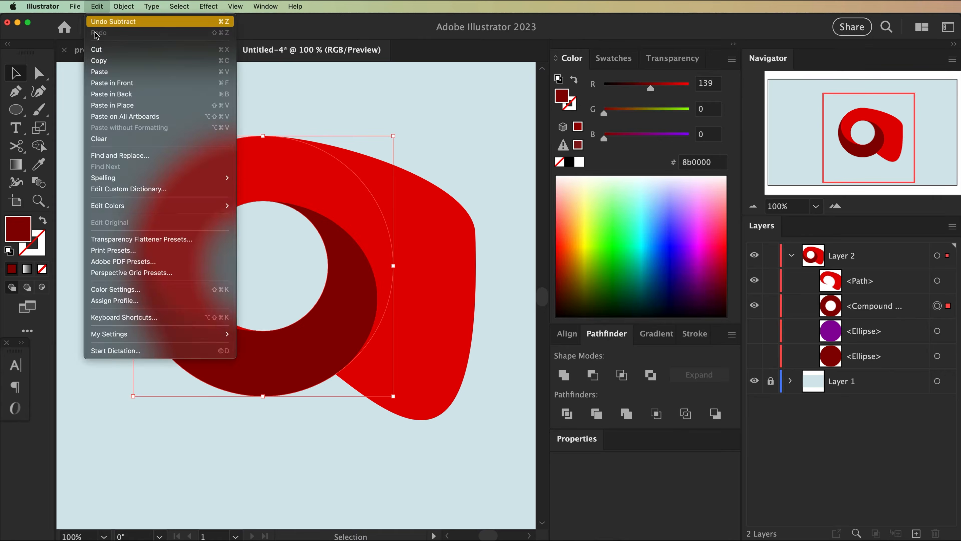
left_click(104, 84)
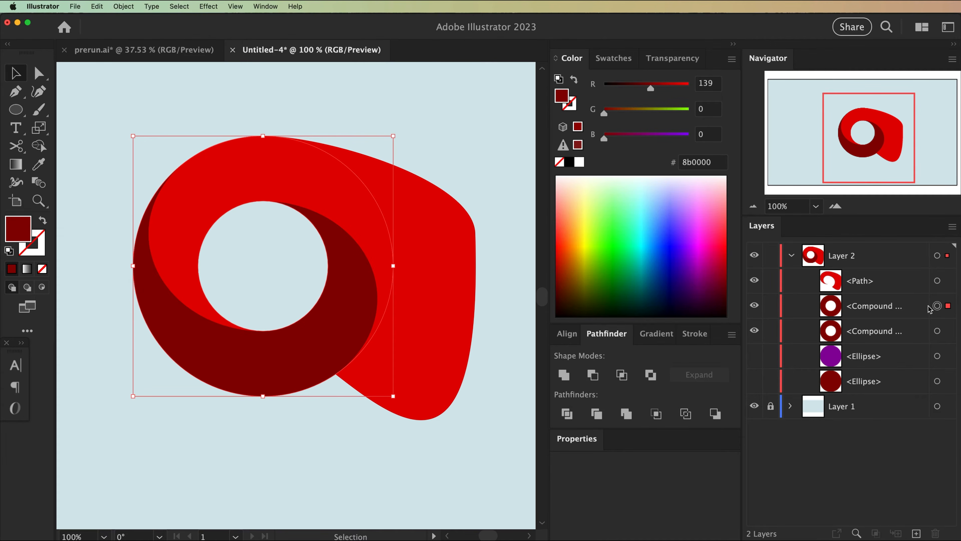
left_click(397, 241, "shift")
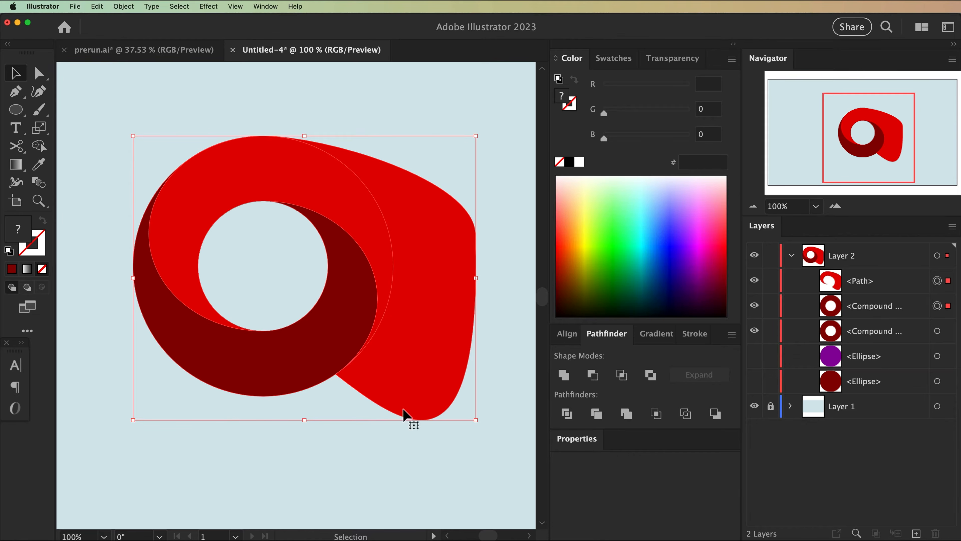
left_click(622, 375)
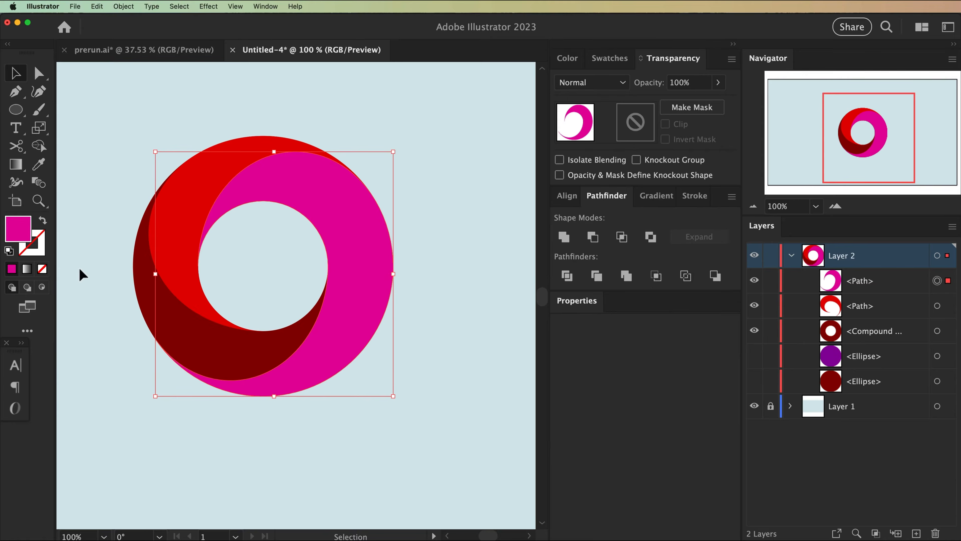
Fill the pink swirl with a reversed black-and-white linear gradient, adjust its stops, and run it diagonally across the ring.
left_click(27, 269)
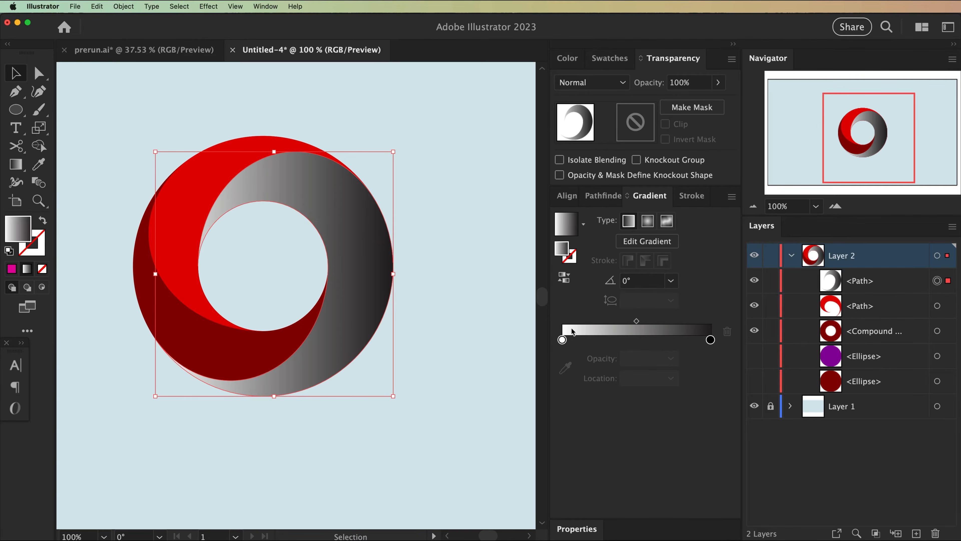
left_click(564, 277)
left_click_drag(710, 340, 706, 339)
left_click_drag(636, 322, 626, 322)
left_click_drag(563, 340, 601, 340)
left_click(16, 164)
left_click_drag(174, 215, 404, 305)
Change the blending mode of the gradient-filled swirl.
key("v")
left_click(592, 83)
left_click(592, 227)
Copy the first swirl's gradient appearance onto the solid red swirl and redraw its direction from upper edge to lower edge.
left_click(155, 206)
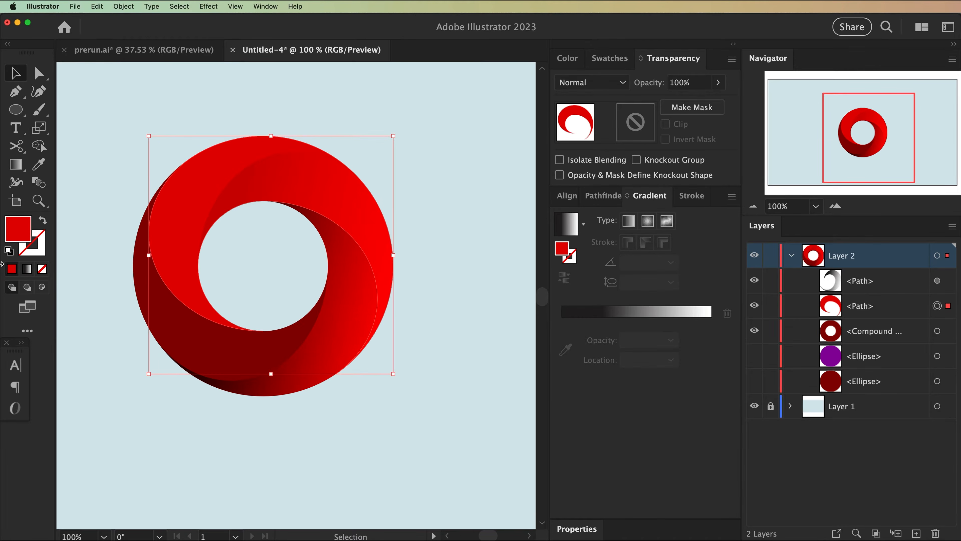
key("i")
left_click(360, 285)
key("g")
left_click_drag(202, 146, 242, 322)
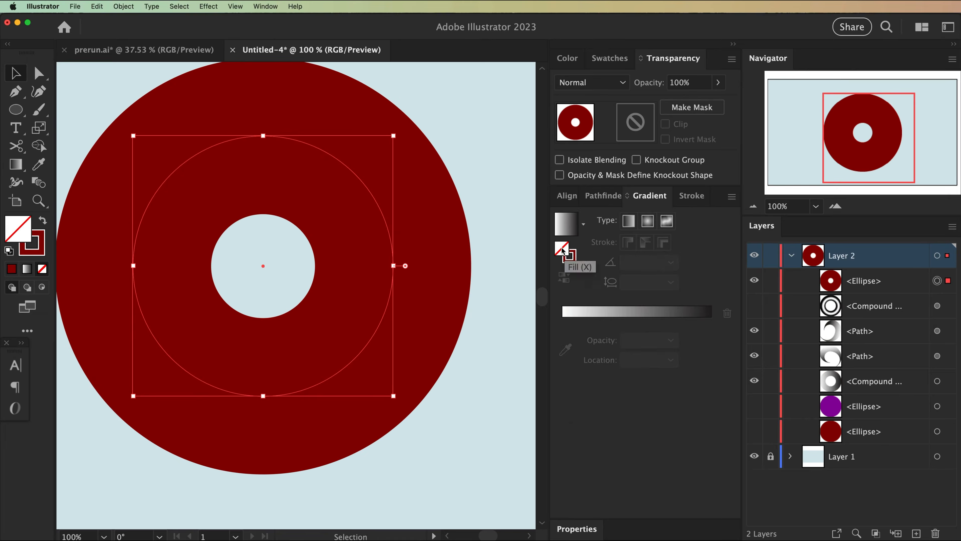
Apply a linear gradient to the circle's thick stroke and make it follow along the stroke.
left_click(569, 256)
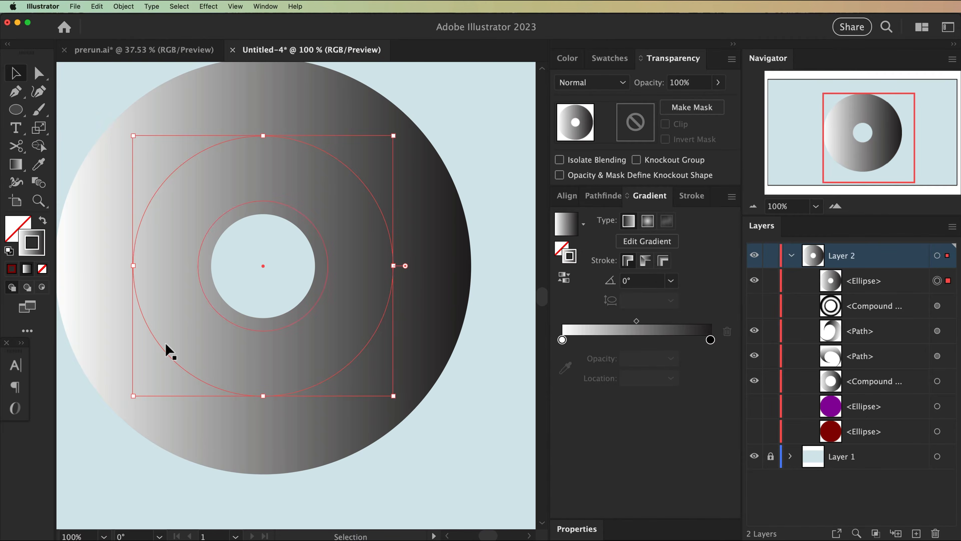
left_click(646, 260)
key("super+minus")
left_click_drag(399, 291, 281, 259)
Add three intermediate stops to the stroke gradient and paste a hex colour into its first and last stops.
left_click(600, 339)
left_click(638, 339)
left_click(674, 339)
left_click(563, 340)
double_click(563, 340)
double_click(667, 473)
key("super+v")
double_click(711, 340)
double_click(668, 472)
key("super+v")
key("Return")
Set the three intermediate gradient stops to f5c806, 32d345 and 67c3d4, in that order.
double_click(600, 340)
double_click(668, 473)
type("f5c806")
double_click(637, 340)
double_click(669, 472)
type("32d345")
double_click(674, 340)
double_click(668, 473)
type("67c3d4")
left_click(719, 311)
Duplicate the lower ring shape with a solid fill, move the copy to the top of Layer 2, and add the gradient-stroked ellipse to the selection.
left_click(938, 381)
key("super+c")
key("super+f")
left_click(12, 269)
left_click_drag(872, 380, 870, 269)
left_click(938, 305, "shift")
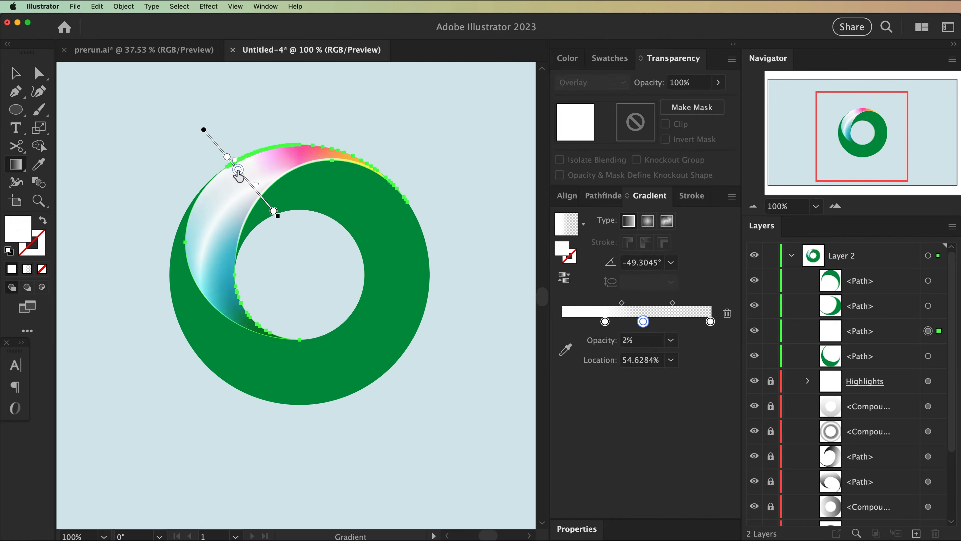
Adjust the fading white highlight gradient on the ring.
left_click_drag(355, 204, 364, 189)
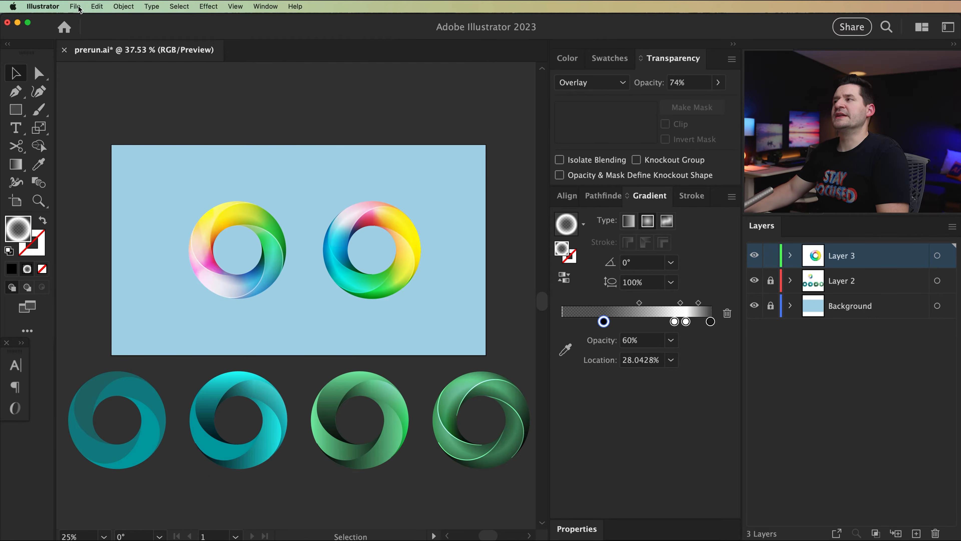
Create a new 1920 x 1080 px Web-Large document and set the Layers panel's row size to Large.
left_click(79, 8)
left_click(80, 22)
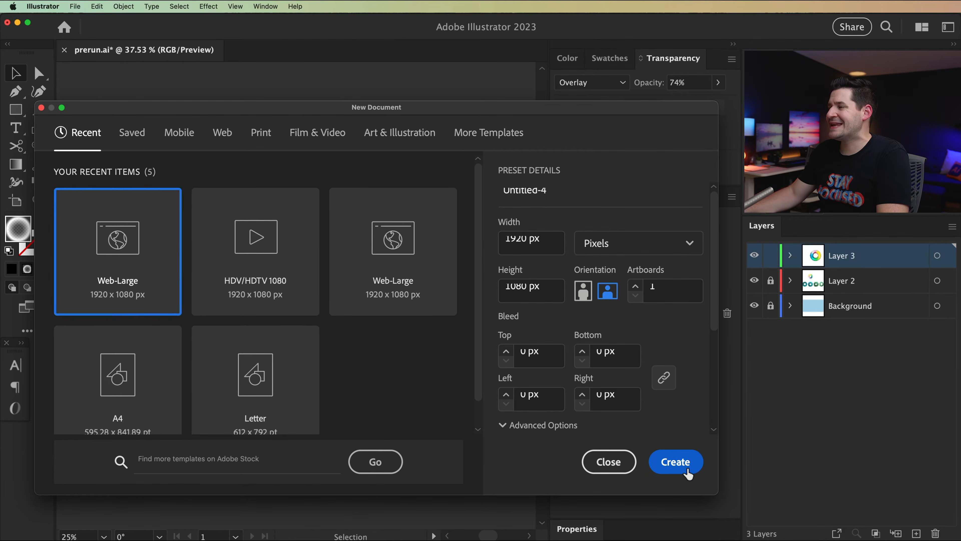
left_click(687, 471)
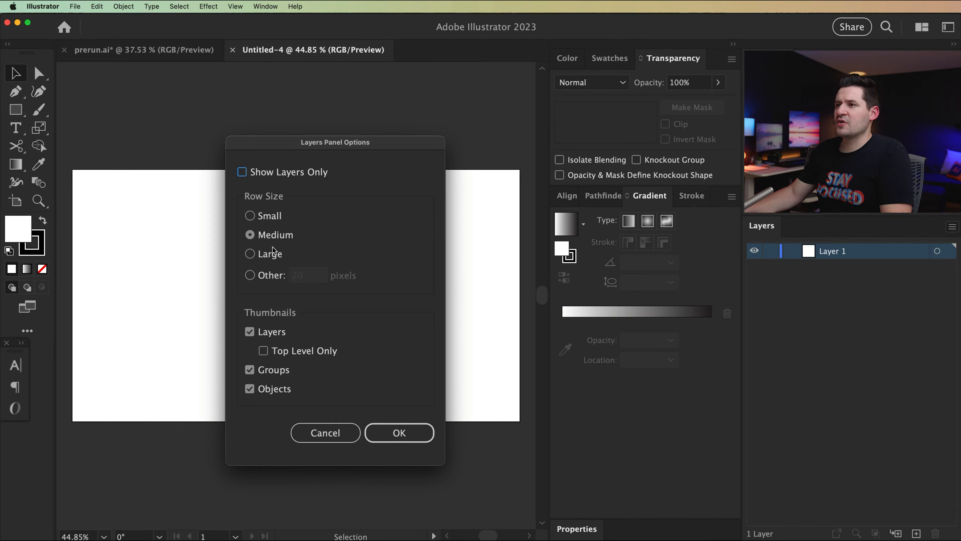
left_click(274, 252)
left_click(430, 432)
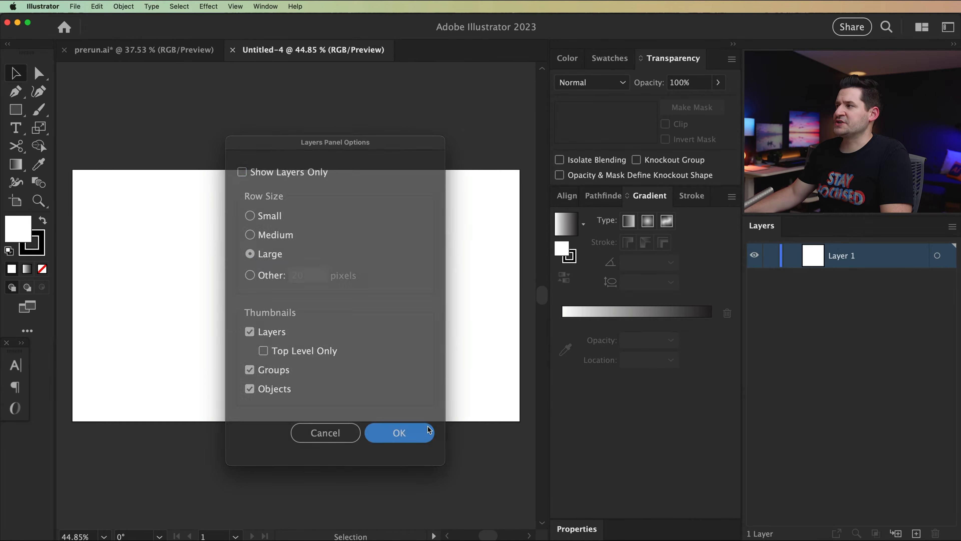
Add a rectangle and align it to cover the whole artboard, using Smart Guides for snapping.
left_click(17, 110)
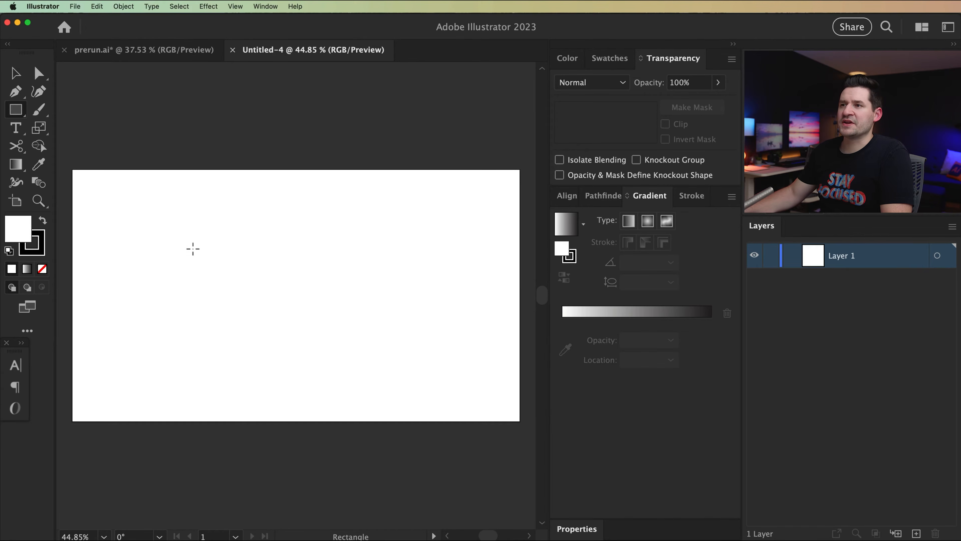
left_click(191, 249)
left_click(246, 415)
key("v")
left_click_drag(369, 343, 247, 262)
left_click(234, 7)
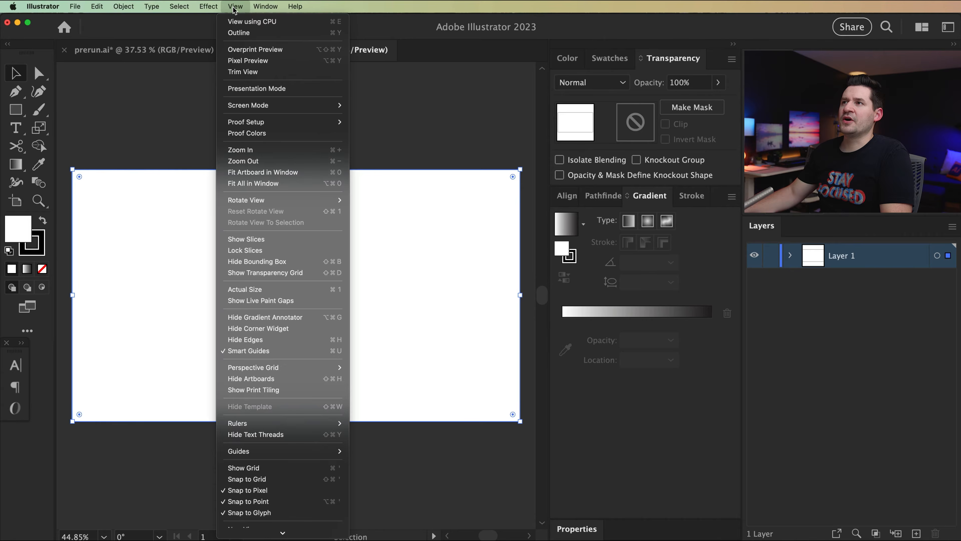
left_click(261, 351)
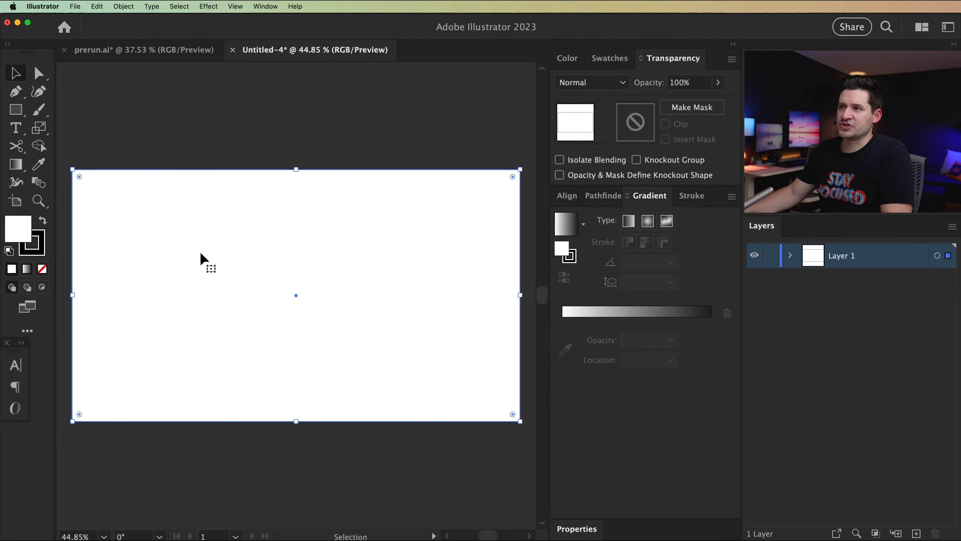
Remove the background rectangle's stroke and fill it with pale blue d6e8ed.
left_click(45, 256)
left_click(43, 269)
left_click(22, 227)
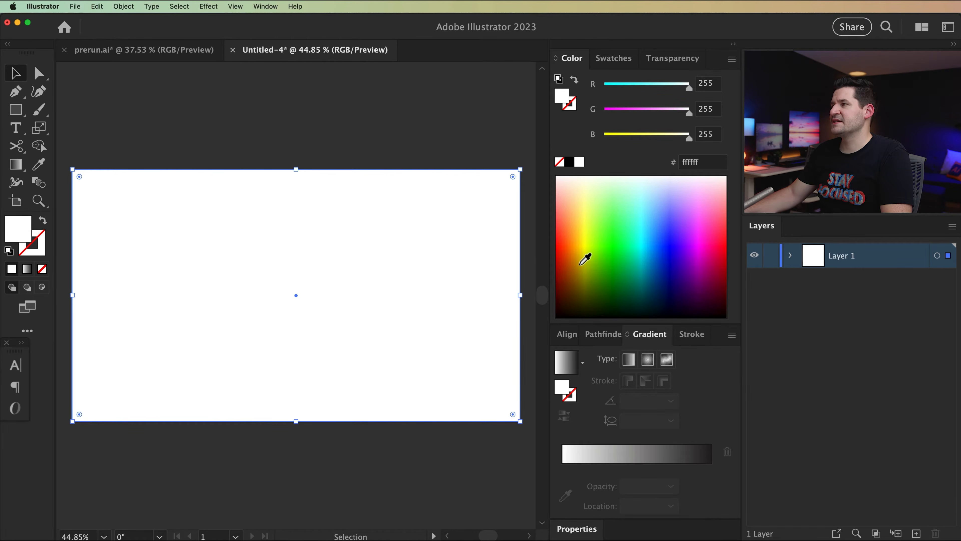
double_click(17, 225)
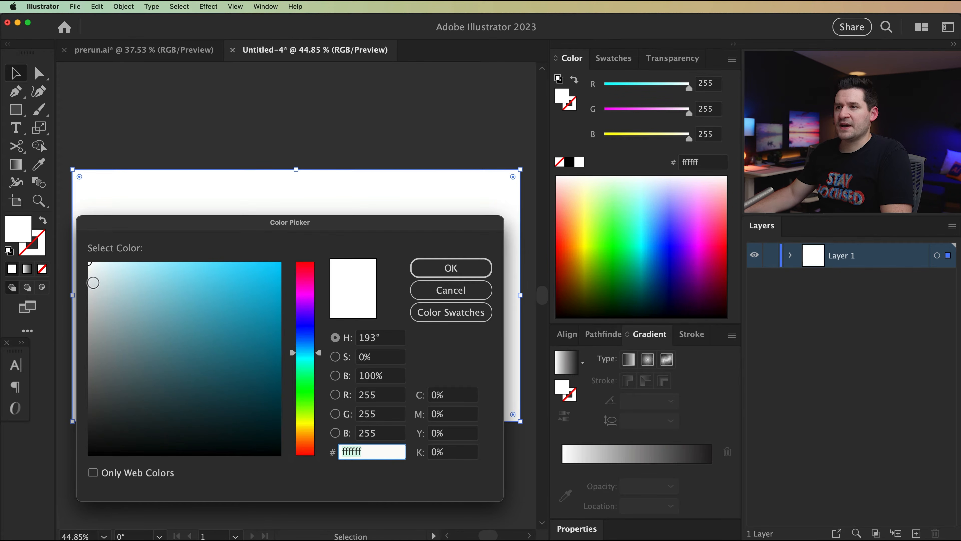
left_click_drag(123, 273, 109, 275)
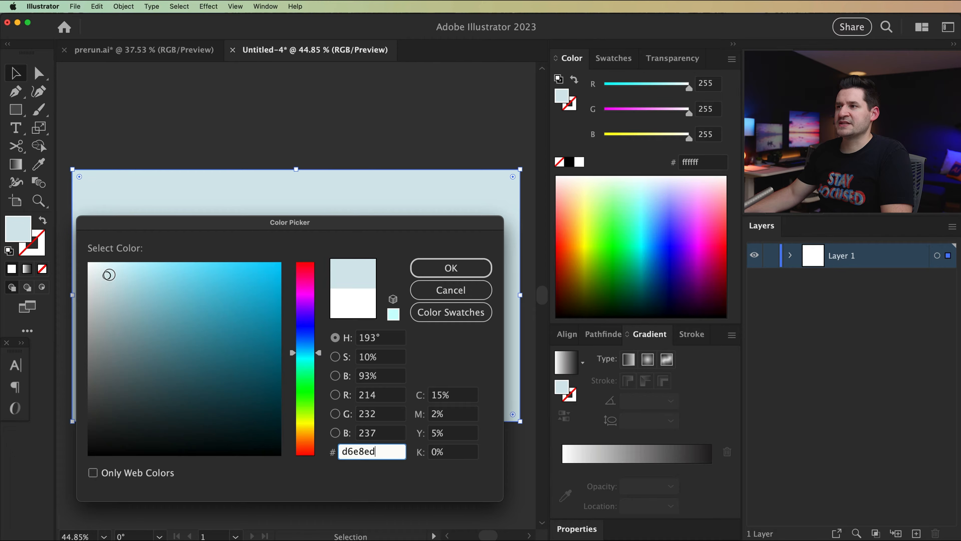
left_click(476, 269)
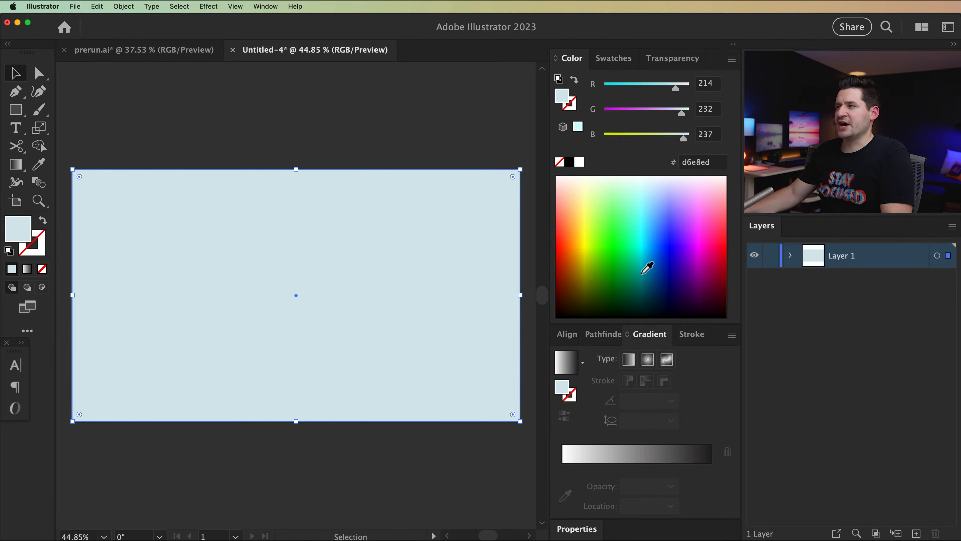
Lock Layer 1 with the background and add a new layer above it.
left_click(770, 257)
key("c")
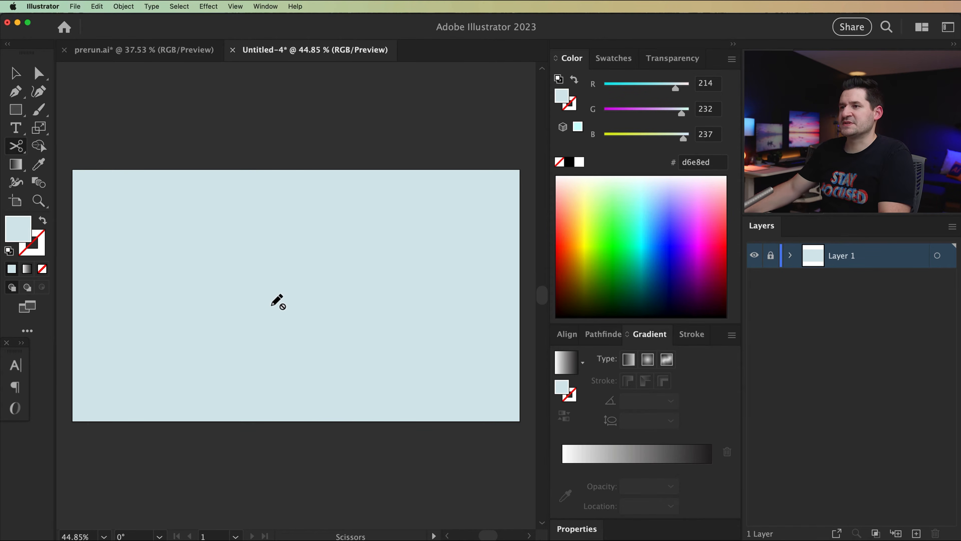
left_click(916, 533)
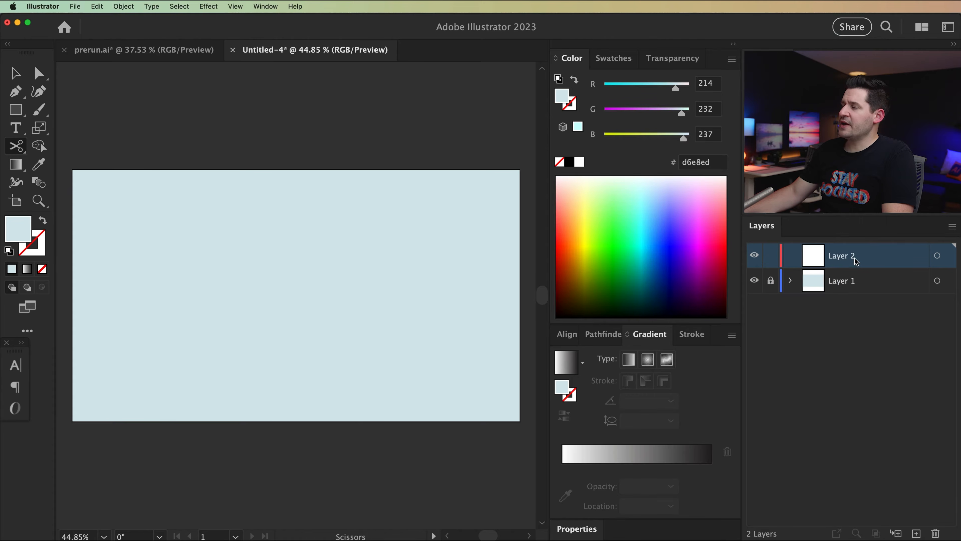
key("v")
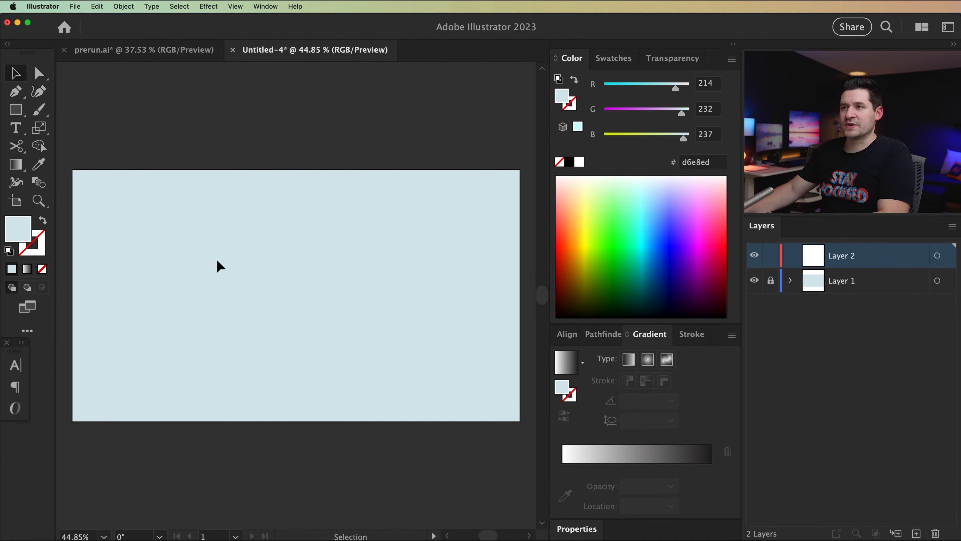
View the finished ring designs in prerun.ai and return to the untitled document.
left_click(182, 56)
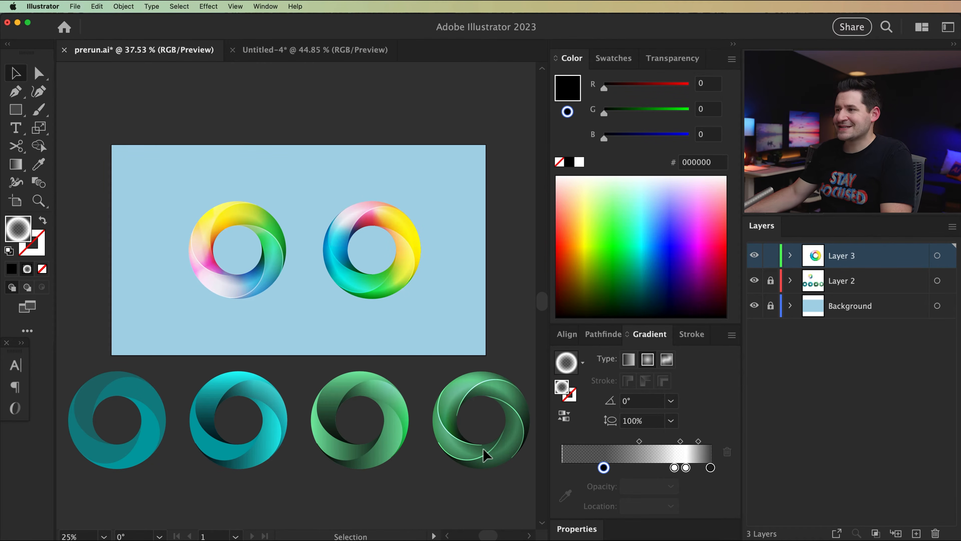
left_click(308, 53)
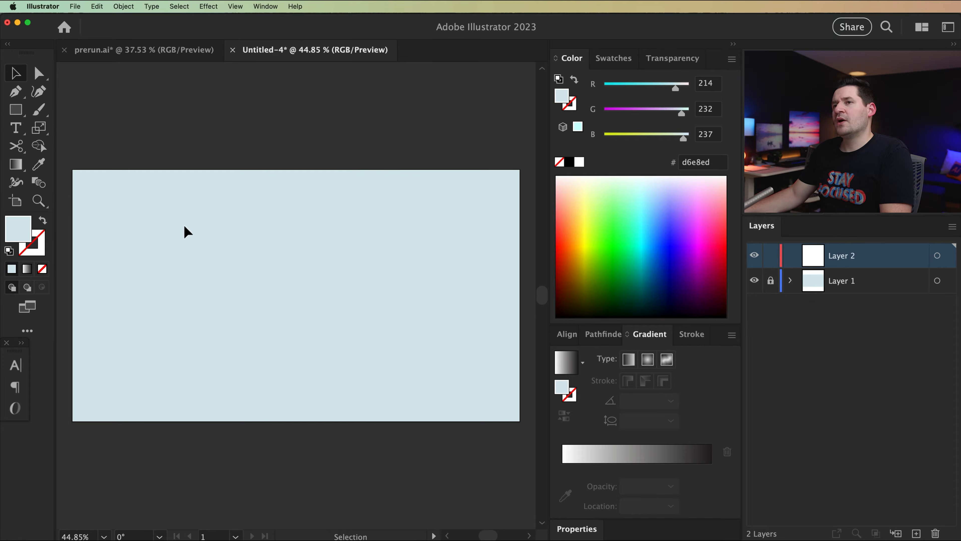
Create a 500 x 500 px circle on Layer 2 and move it to roughly the centre of the artboard.
left_click_drag(16, 110, 80, 124)
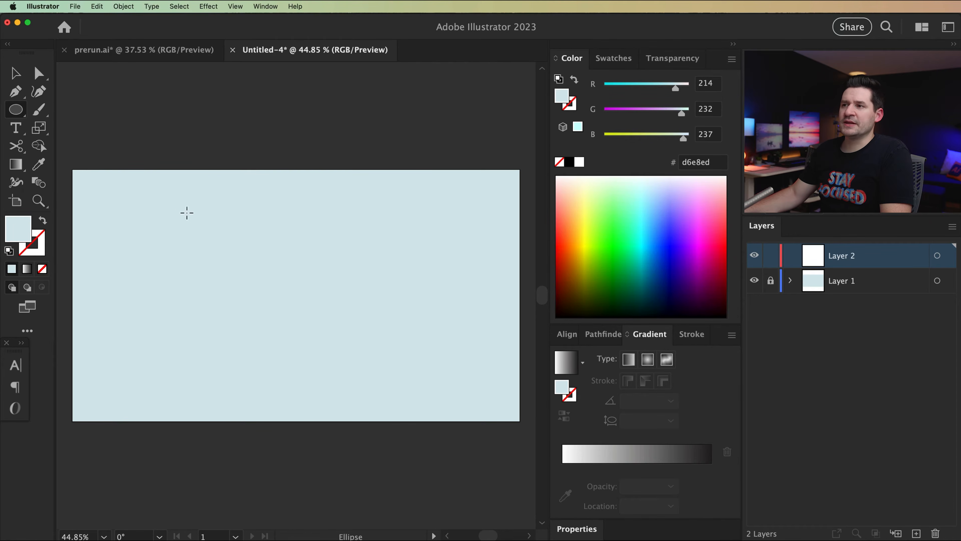
left_click(237, 311)
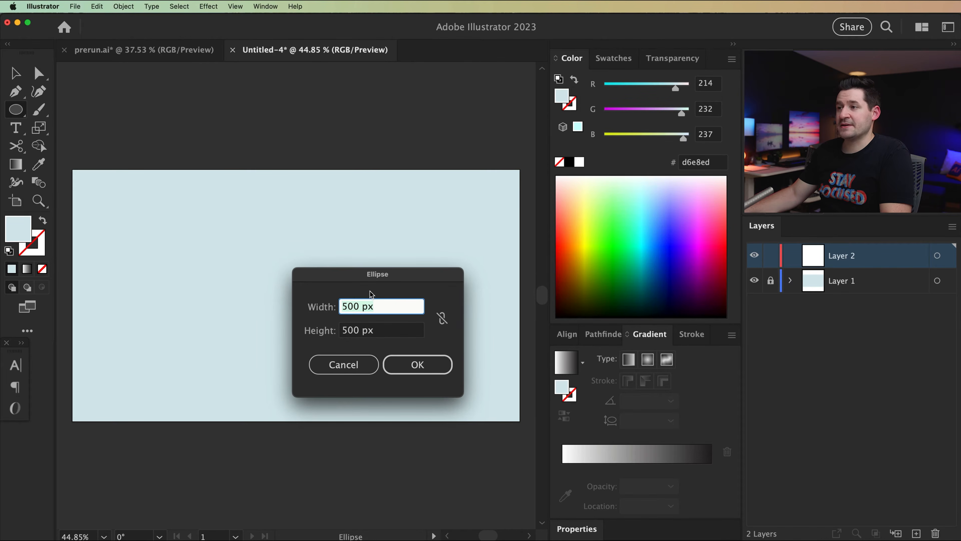
left_click(424, 367)
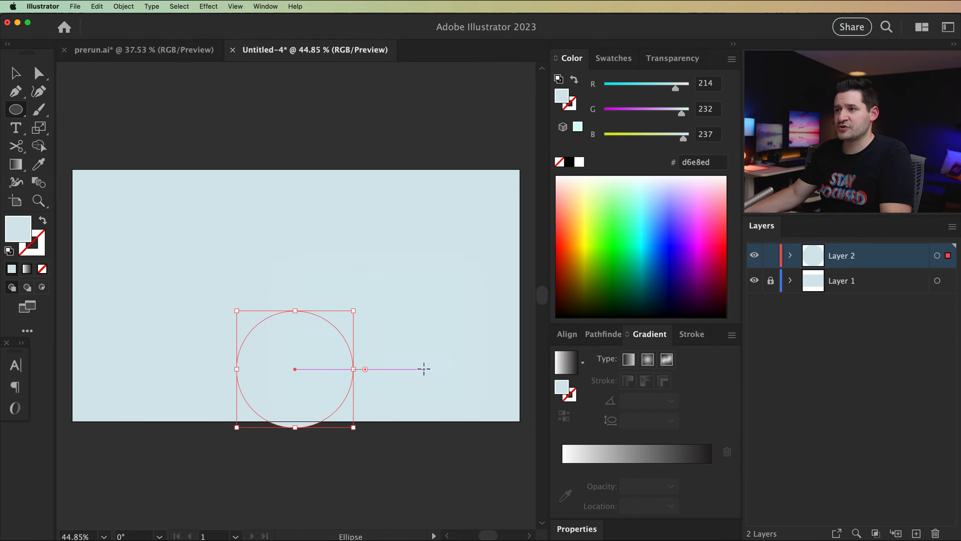
key("v")
double_click(308, 341)
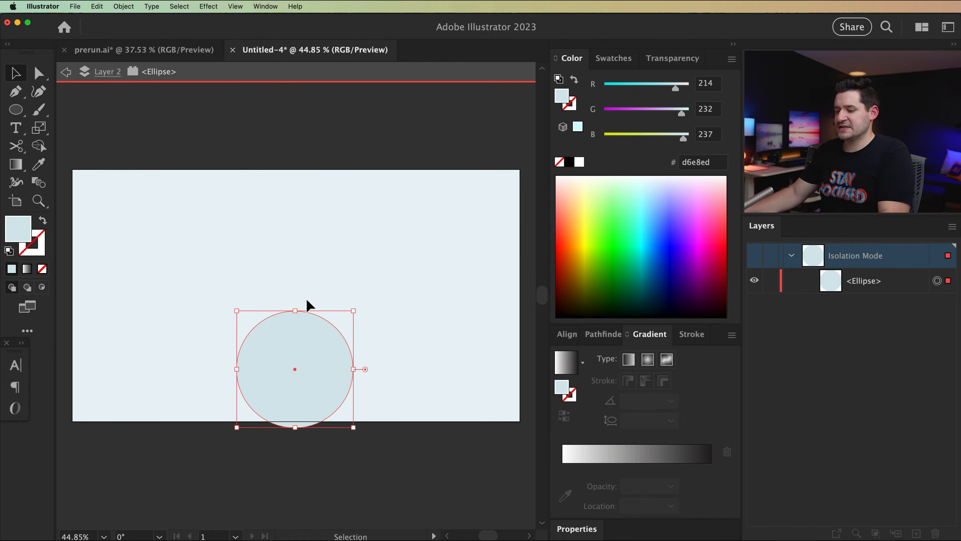
key("Escape")
left_click_drag(321, 349, 316, 270)
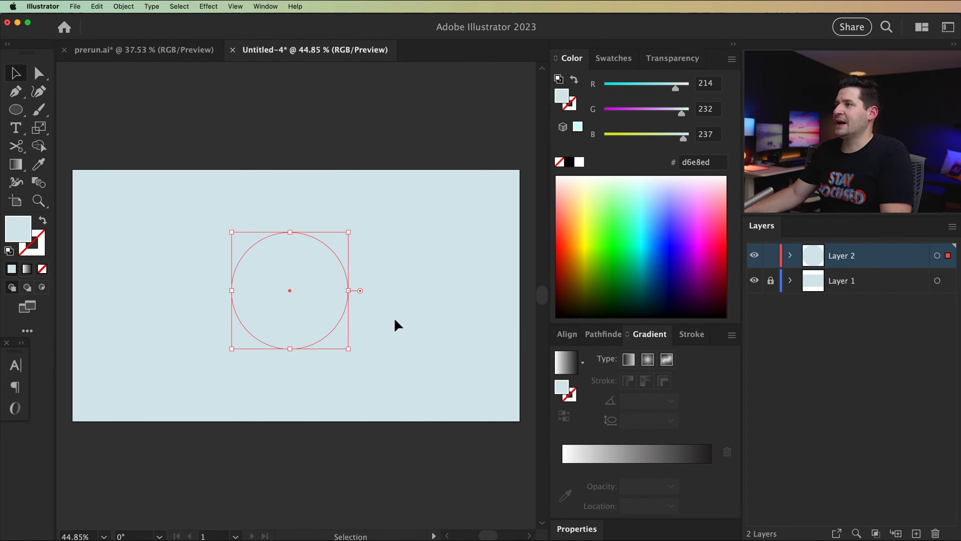
Fill the circle with dark red 8b0000 by setting R to 139 and G and B to 0.
left_click_drag(621, 110, 601, 135)
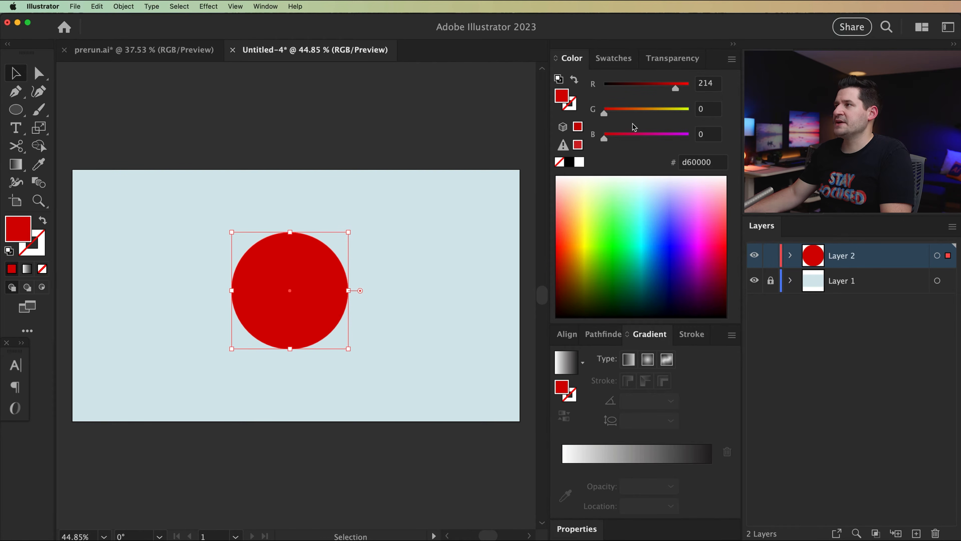
left_click_drag(657, 90, 650, 89)
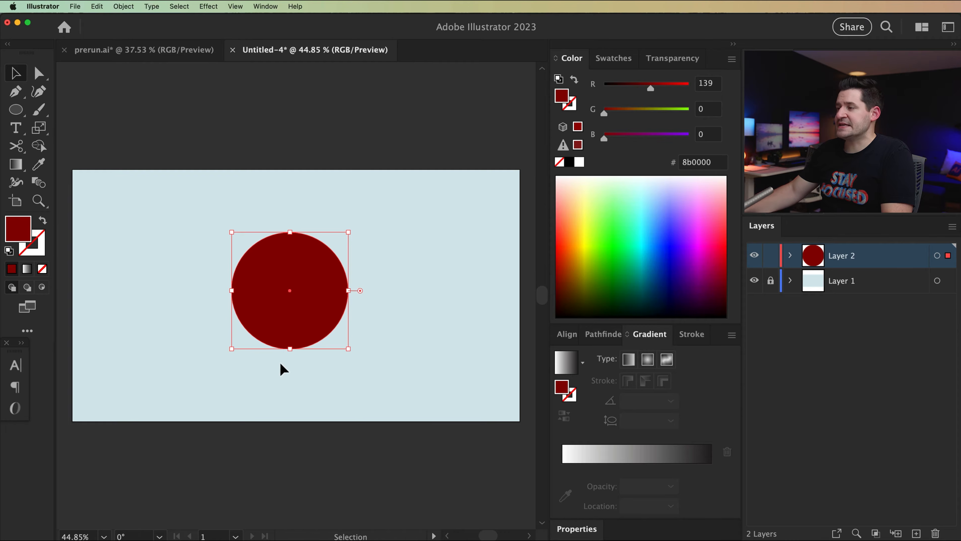
Centre the dark red circle horizontally and vertically on the artboard.
left_click(567, 334)
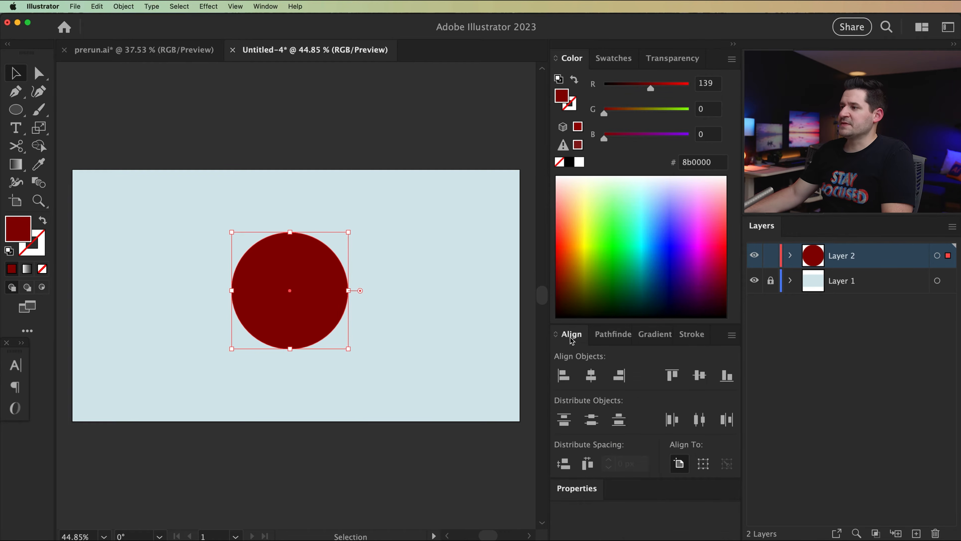
left_click(591, 375)
left_click(699, 375)
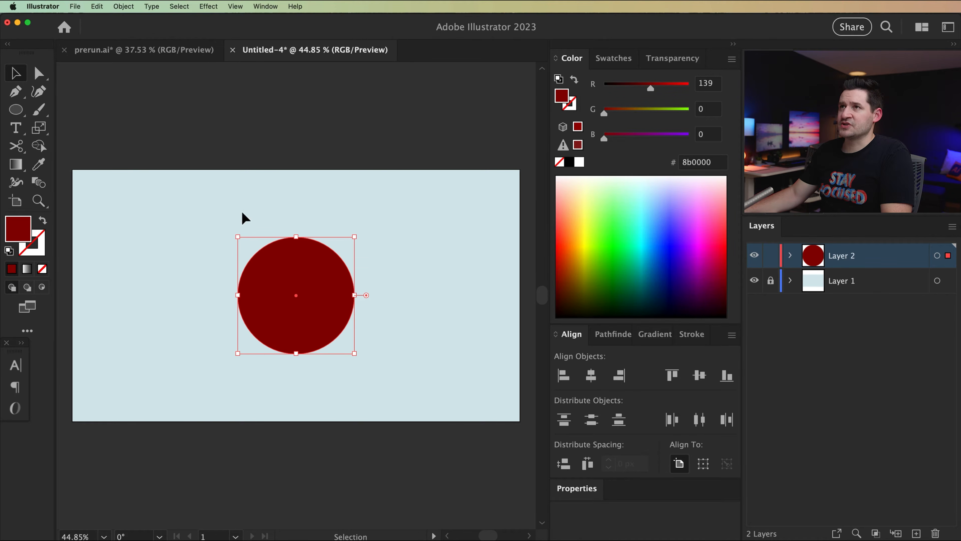
Paste a copy of the dark red circle in front and expand Layer 2 to list both circles.
left_click(96, 6)
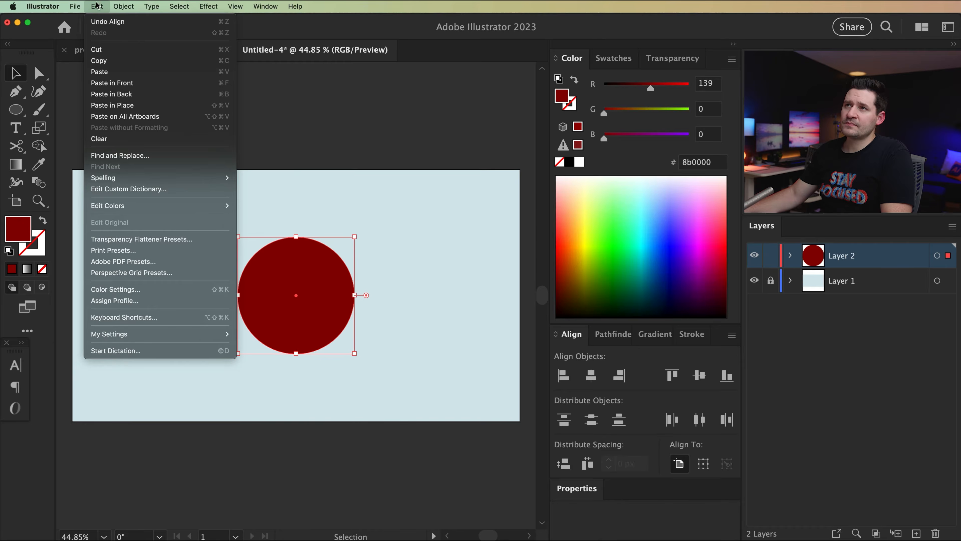
left_click(147, 84)
left_click(791, 257)
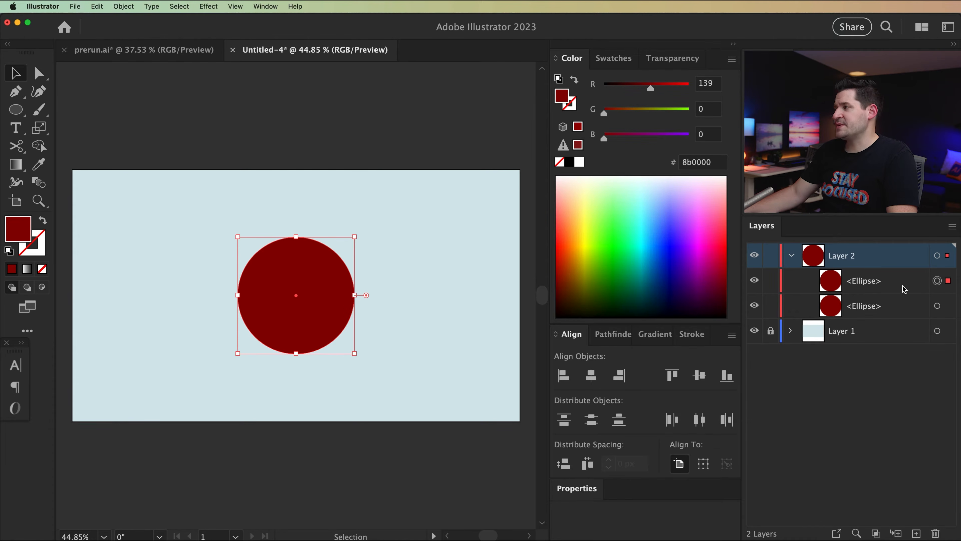
Scale the front circle to 250 x 250 px about its centre with width and height linked.
left_click(590, 490)
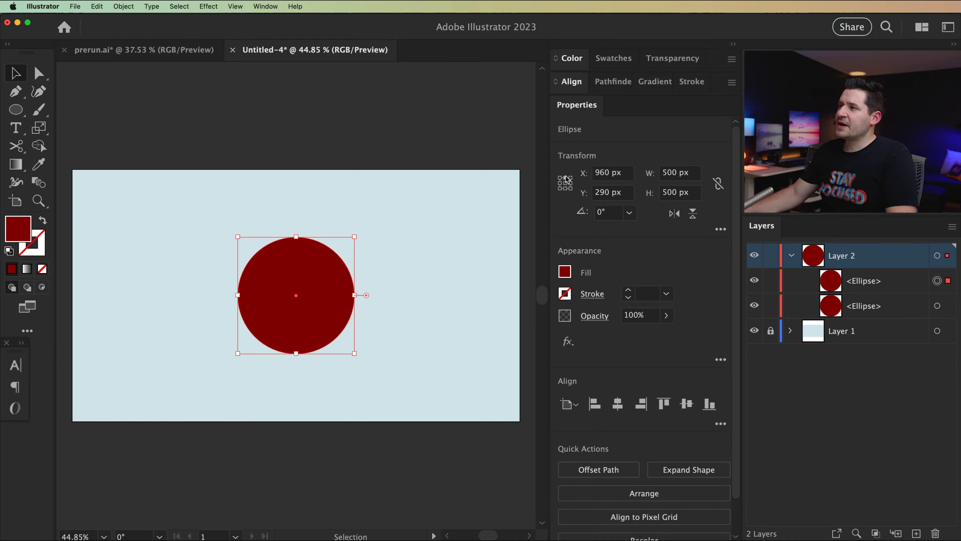
left_click(567, 184)
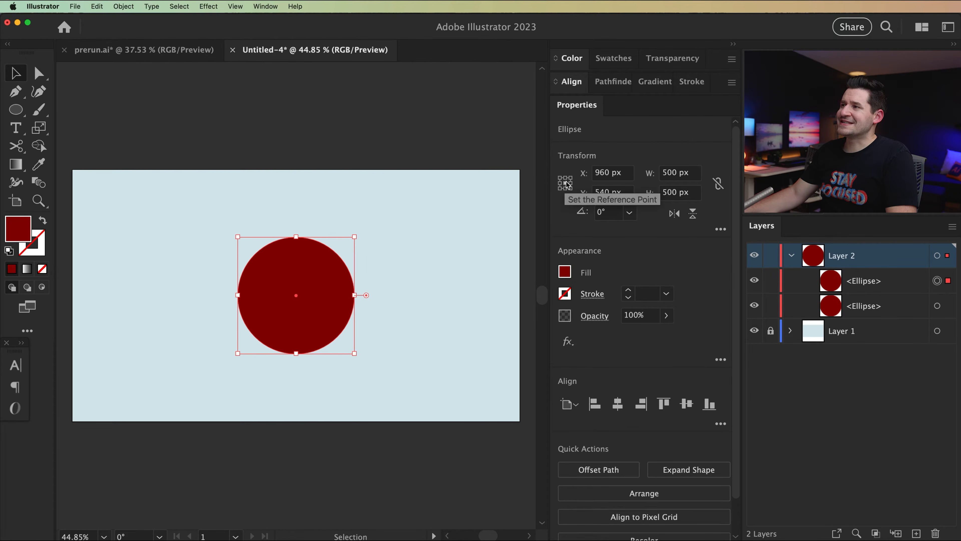
left_click(718, 185)
left_click(667, 172)
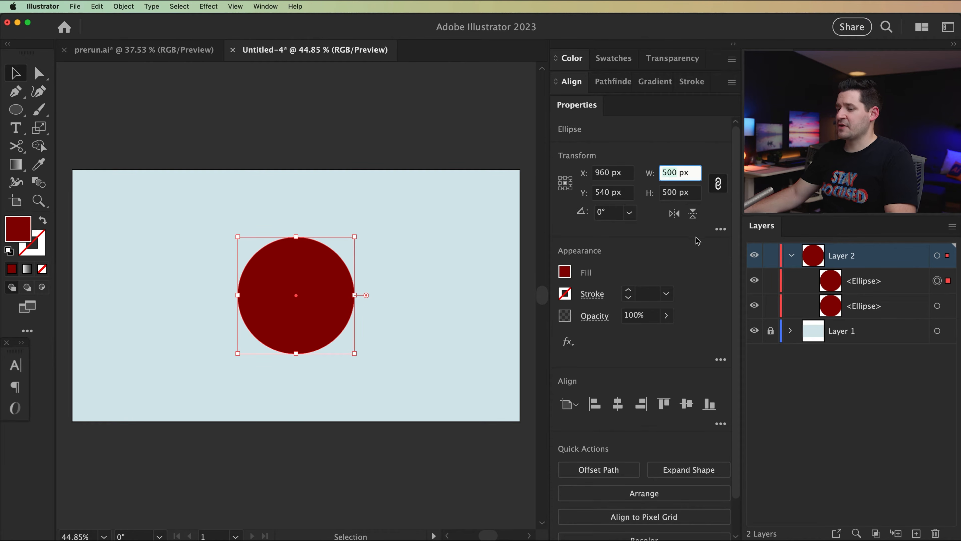
type("250")
key("Tab")
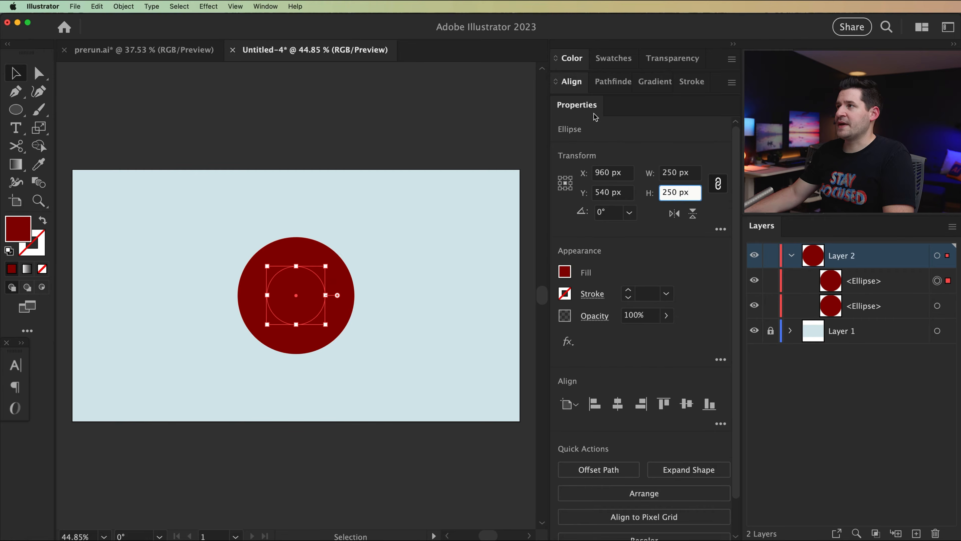
Recolour the inner circle purple 8b009e by raising its B value to 158.
left_click(570, 56)
left_click_drag(647, 138, 656, 137)
left_click(340, 409)
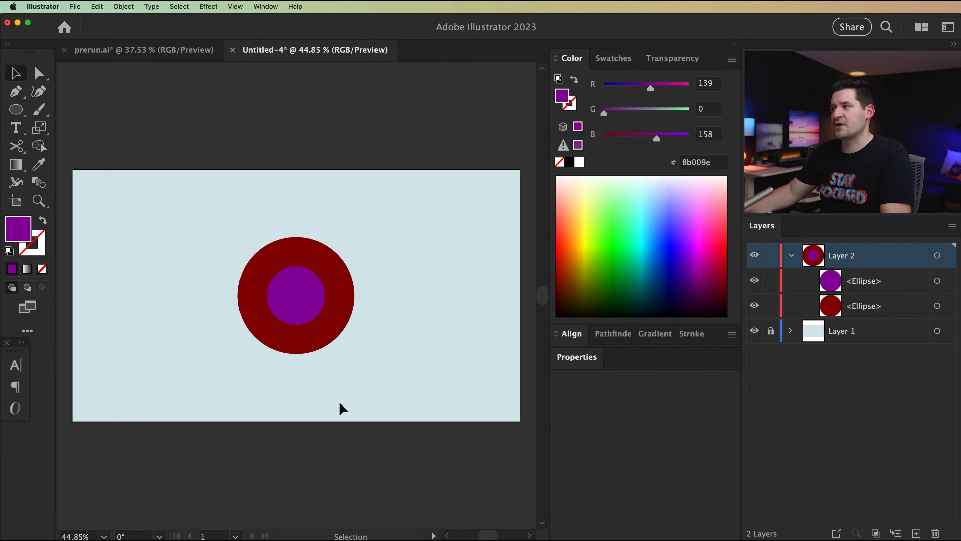
Cut the purple circle out of the dark red one with Minus Front, using copies pasted in front of the hidden originals.
left_click_drag(304, 328, 348, 377)
left_click(97, 7)
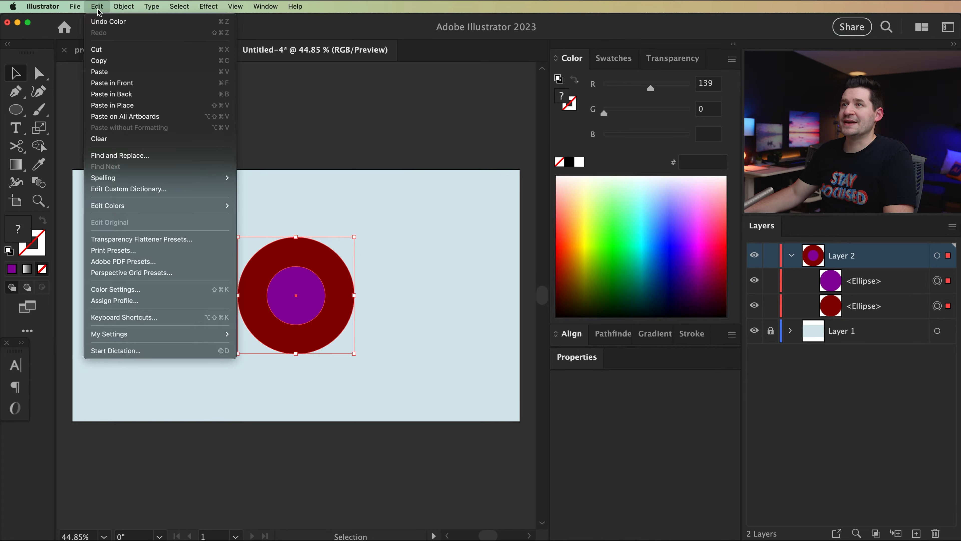
left_click(102, 61)
left_click(101, 8)
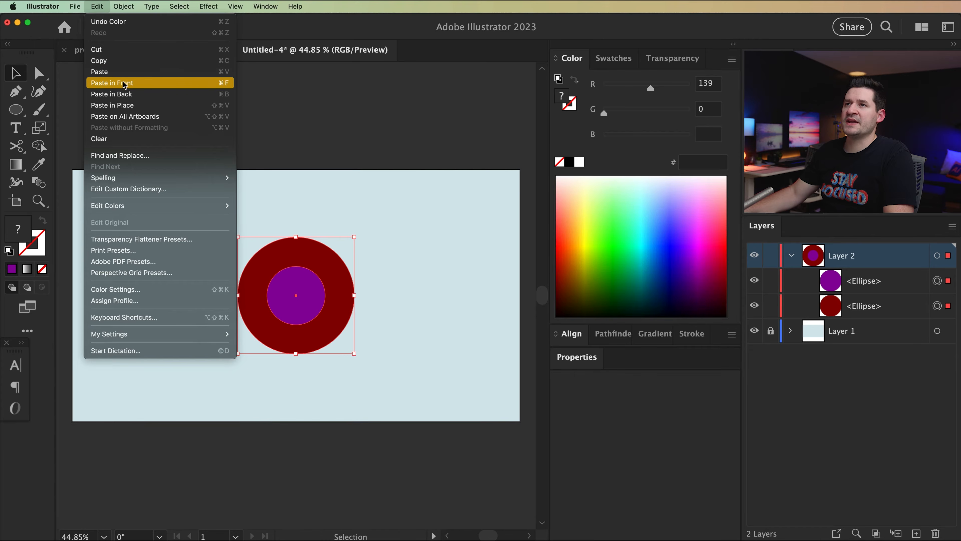
left_click(114, 83)
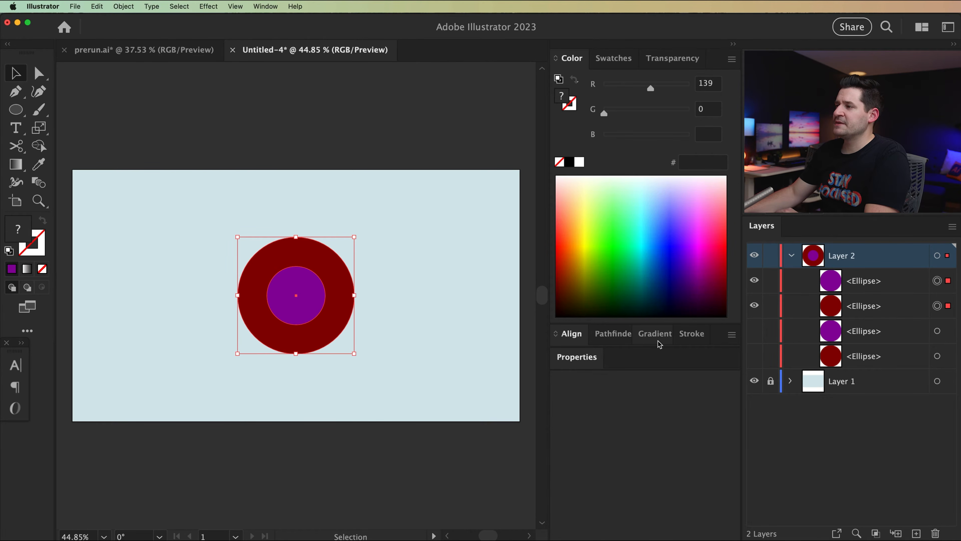
left_click(612, 334)
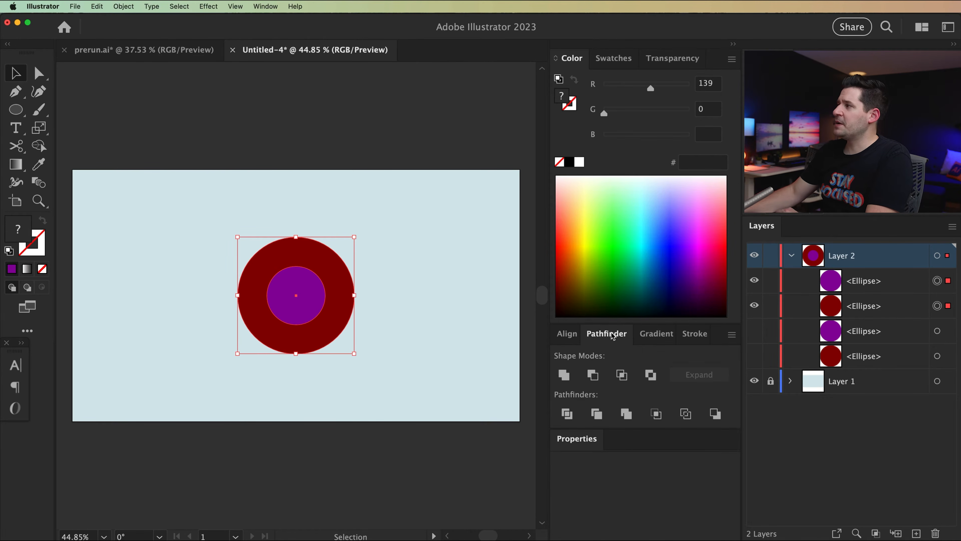
left_click(593, 375)
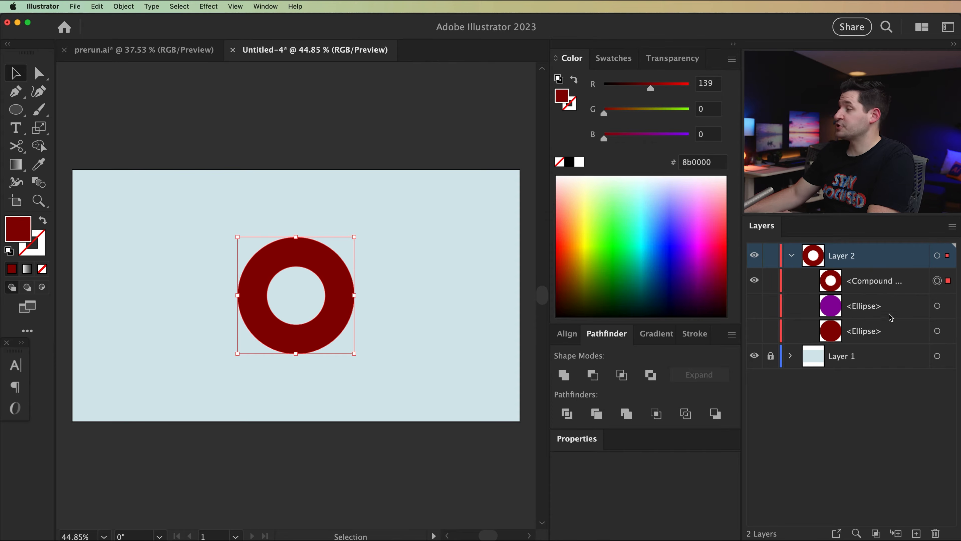
Show the hidden 500 px dark red circle and paste a copy of it in front of the ring.
left_click(755, 333)
left_click(935, 339)
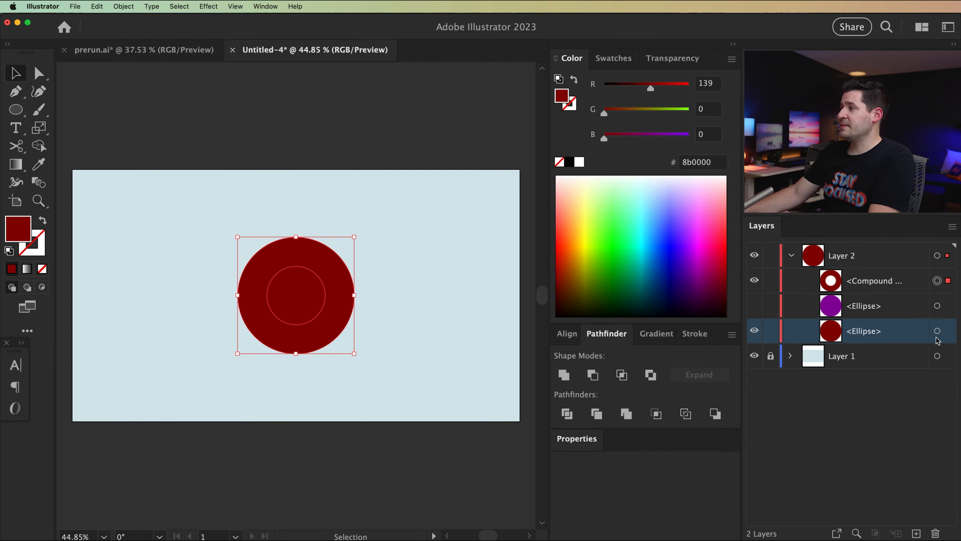
left_click(938, 331)
left_click(97, 6)
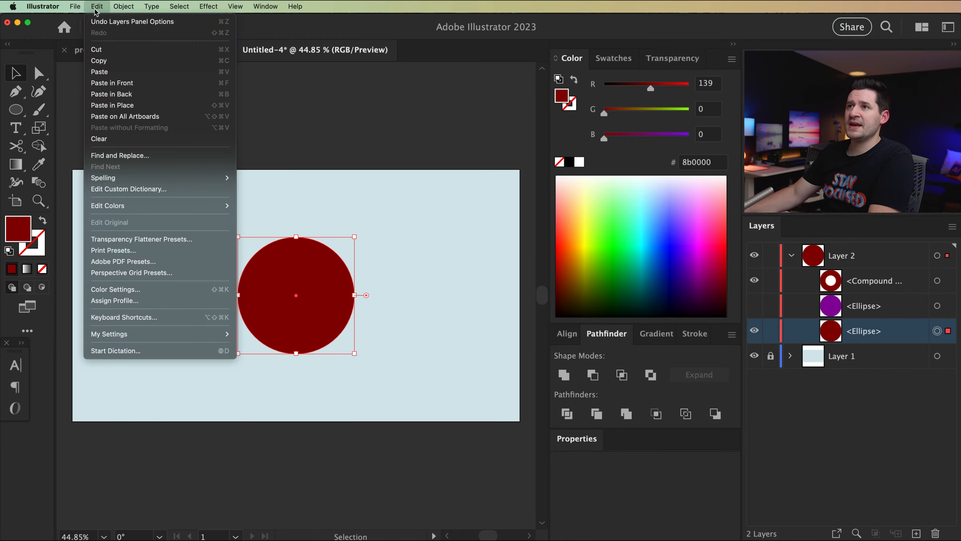
left_click(99, 61)
left_click(96, 7)
left_click(113, 82)
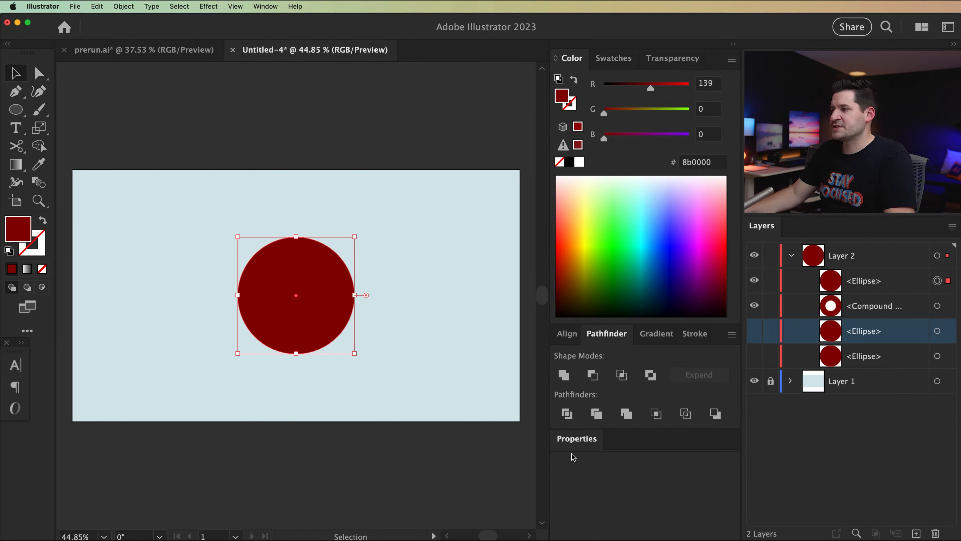
Resize the front circle to 440 px wide and 375 px high from its top-centre reference point, with proportions unlinked.
left_click(577, 439)
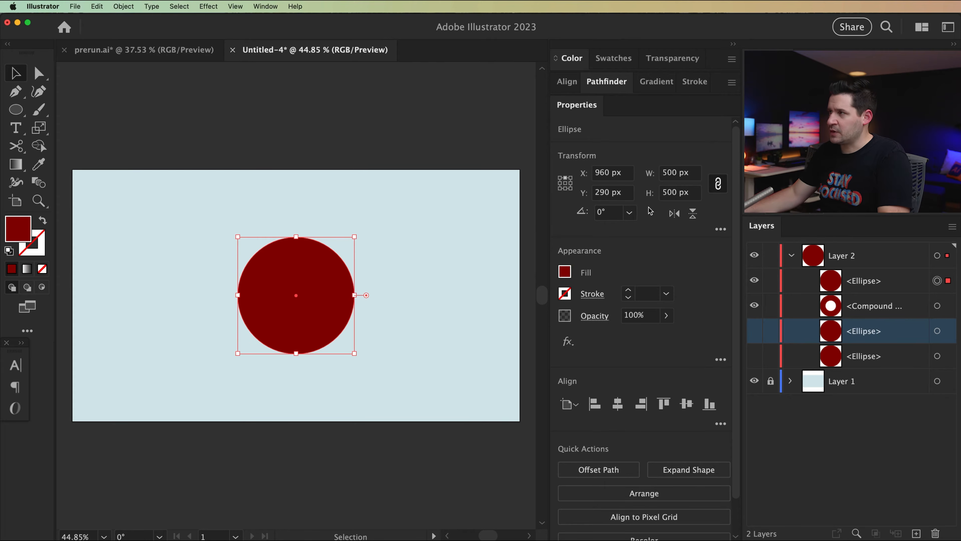
left_click(719, 184)
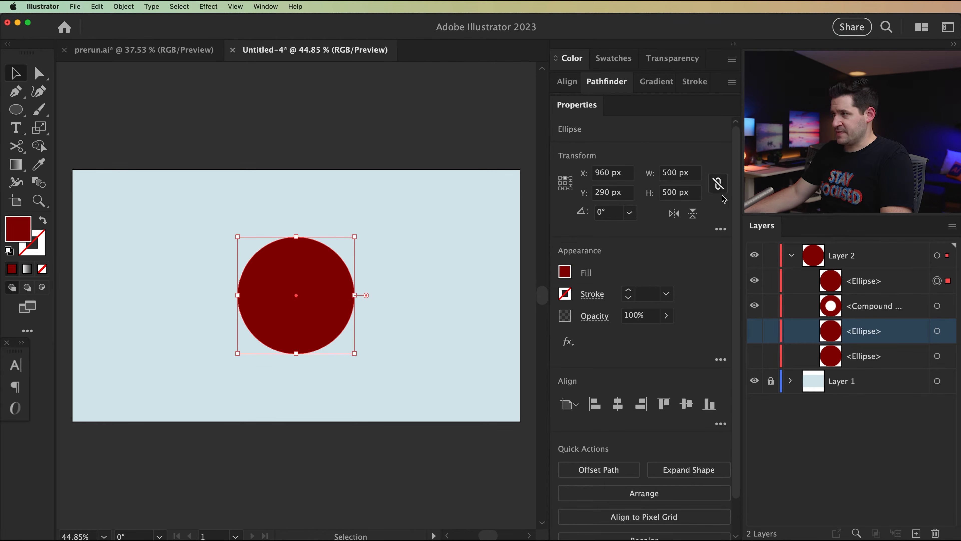
double_click(672, 174)
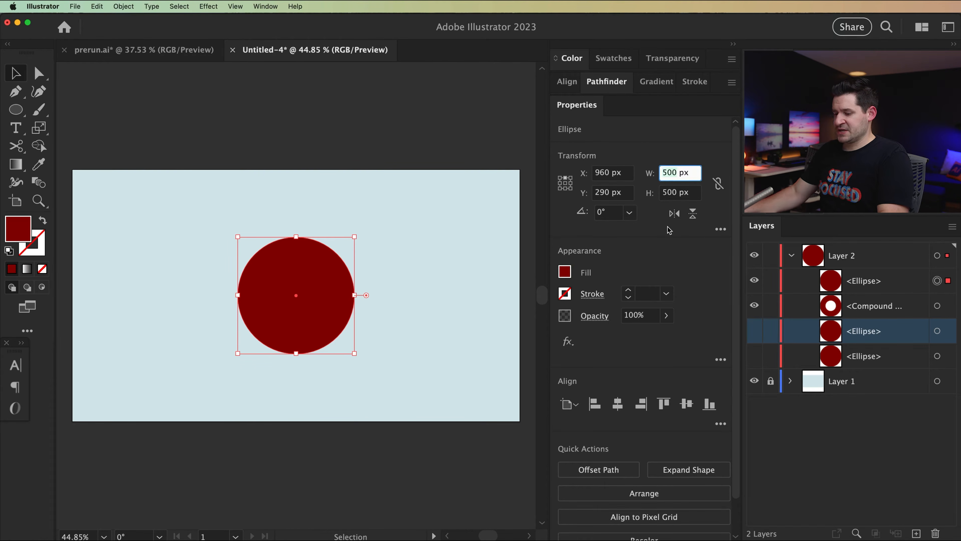
type("44")
key("Tab")
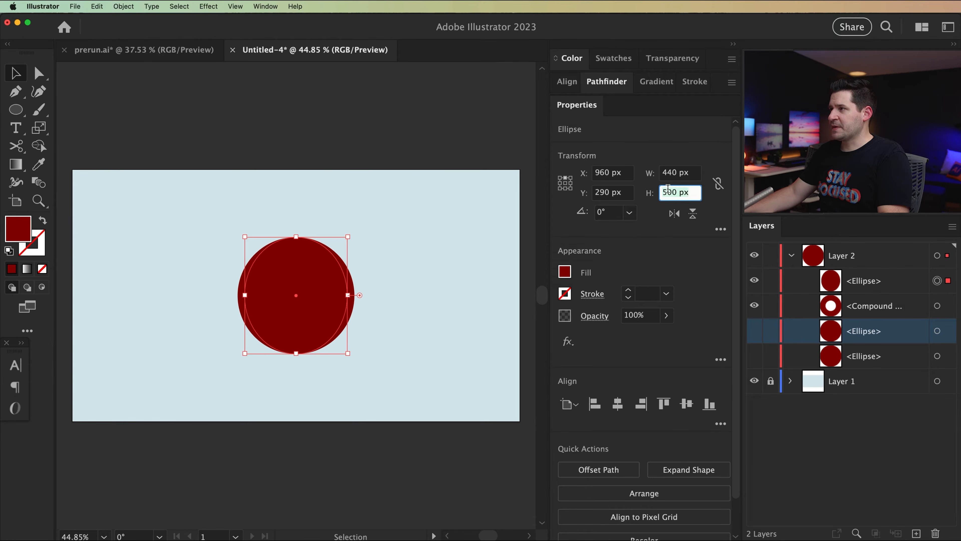
type("375")
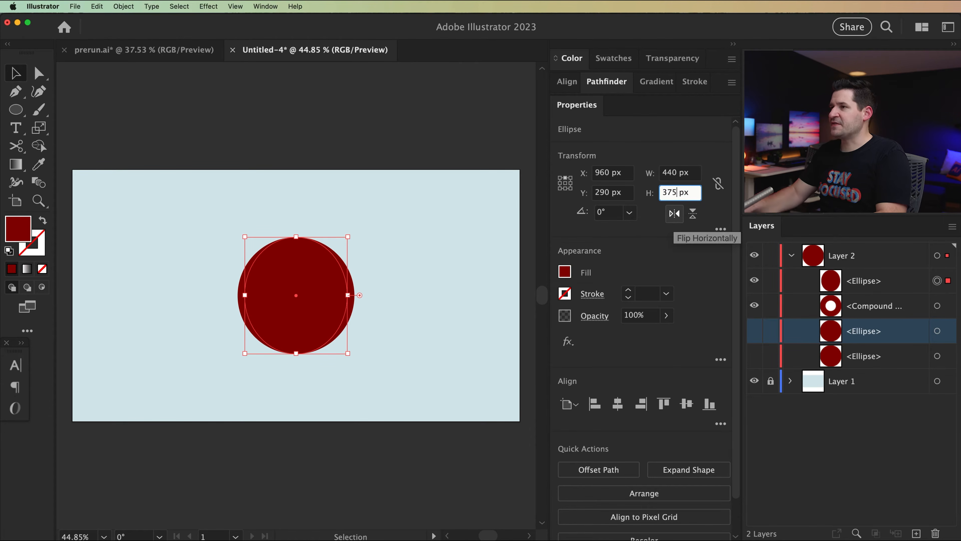
key("Tab")
left_click(457, 350)
left_click_drag(319, 290, 315, 261)
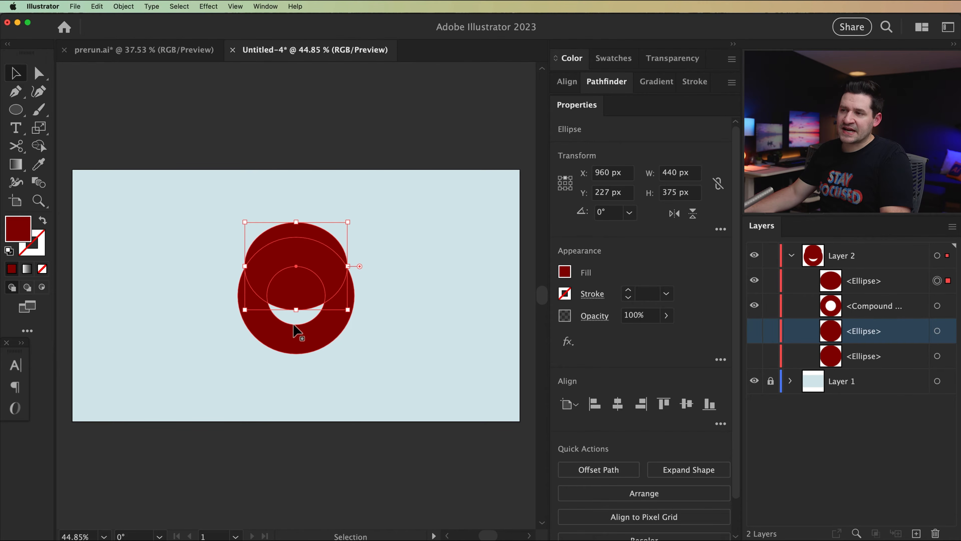
key("super+z")
Recolour the 440 x 375 px ellipse bright red e40000 by raising its R value to 228.
left_click(389, 342)
left_click(320, 282)
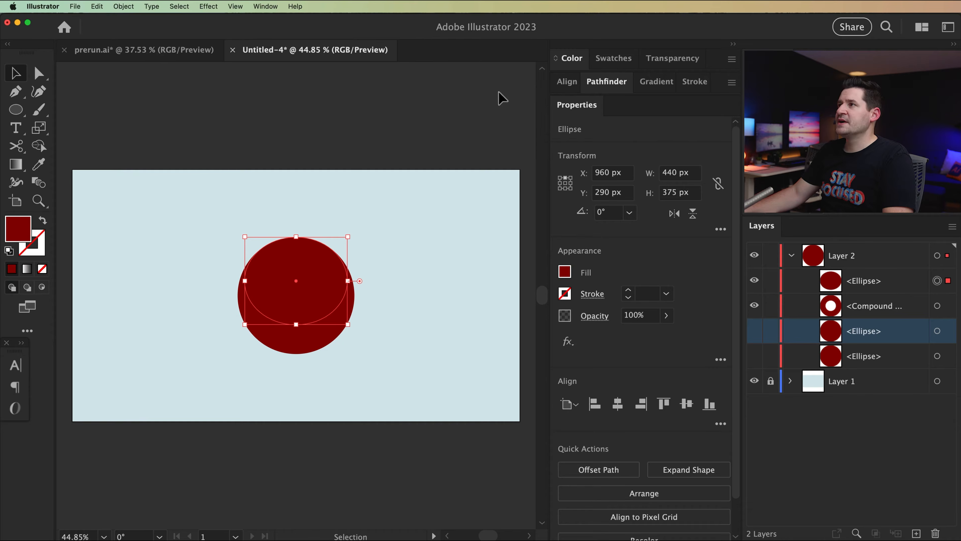
left_click(572, 58)
left_click_drag(662, 86, 680, 87)
left_click(397, 314)
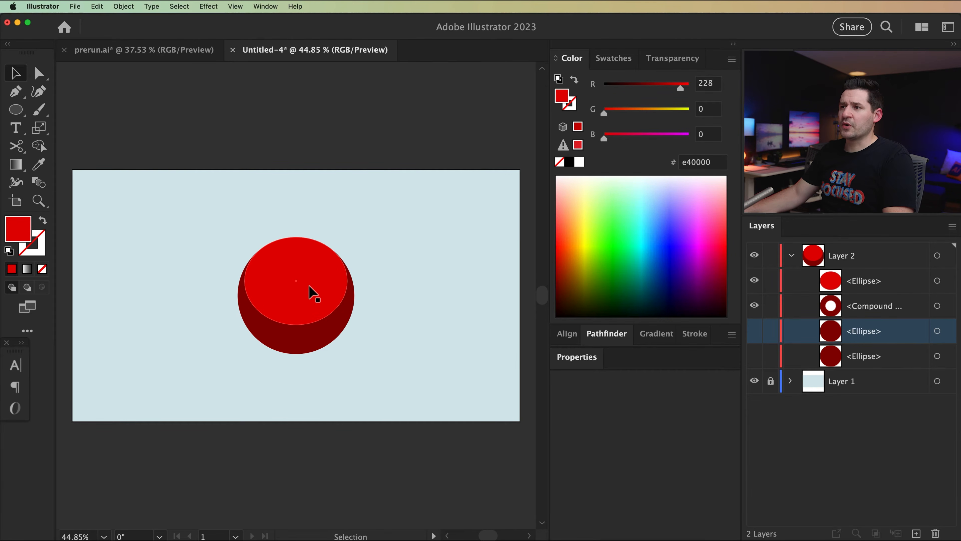
Paste a copy of the bright red ellipse in front and move it straight down to meet the ring's bottom edge.
left_click(311, 292)
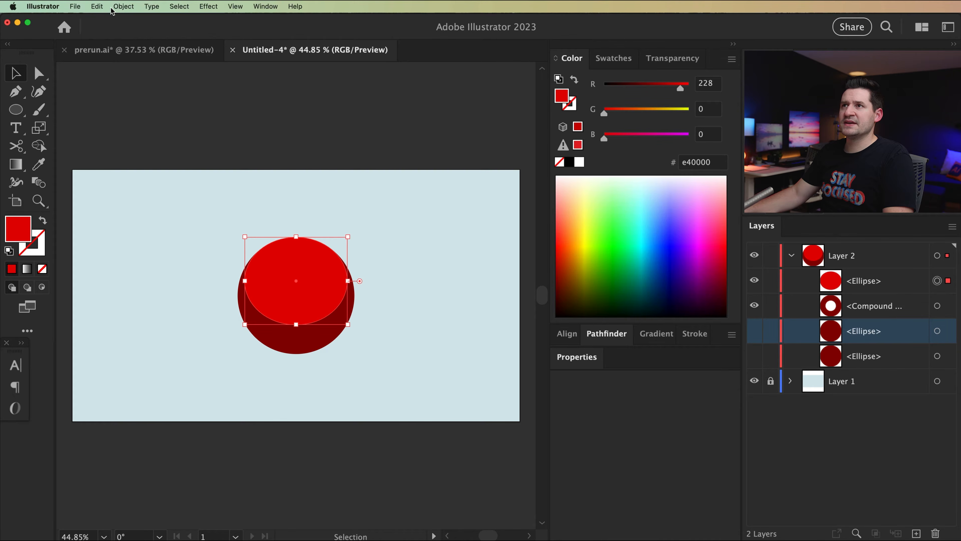
left_click(102, 7)
left_click(112, 61)
left_click(103, 7)
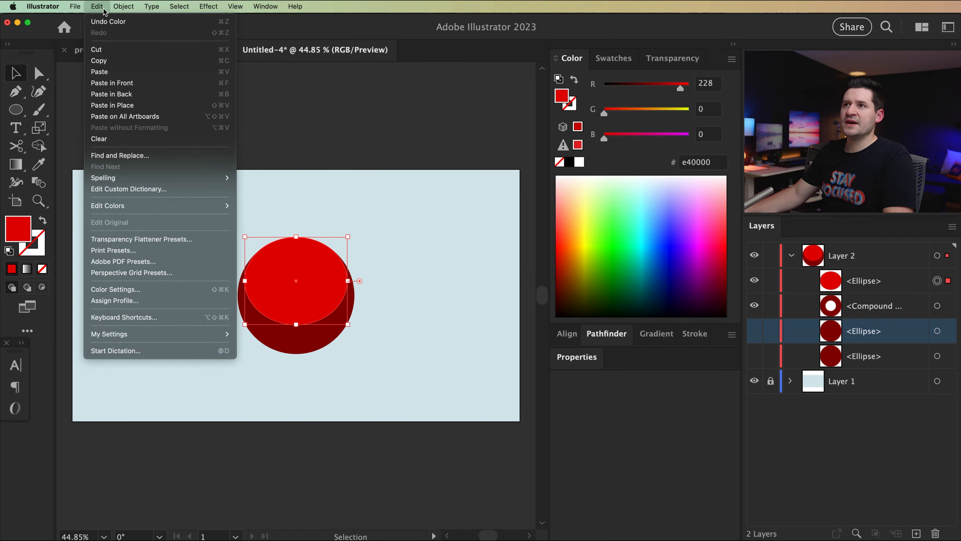
left_click(132, 83)
left_click_drag(306, 271, 307, 308)
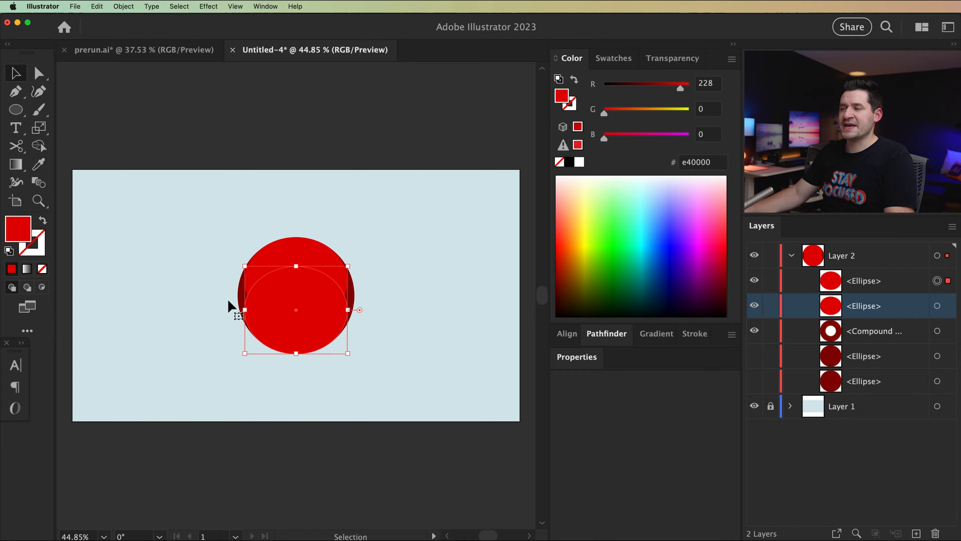
Recolour the lower ellipse pink e40086 by raising its B value to 134.
left_click_drag(640, 138, 649, 138)
left_click(380, 323)
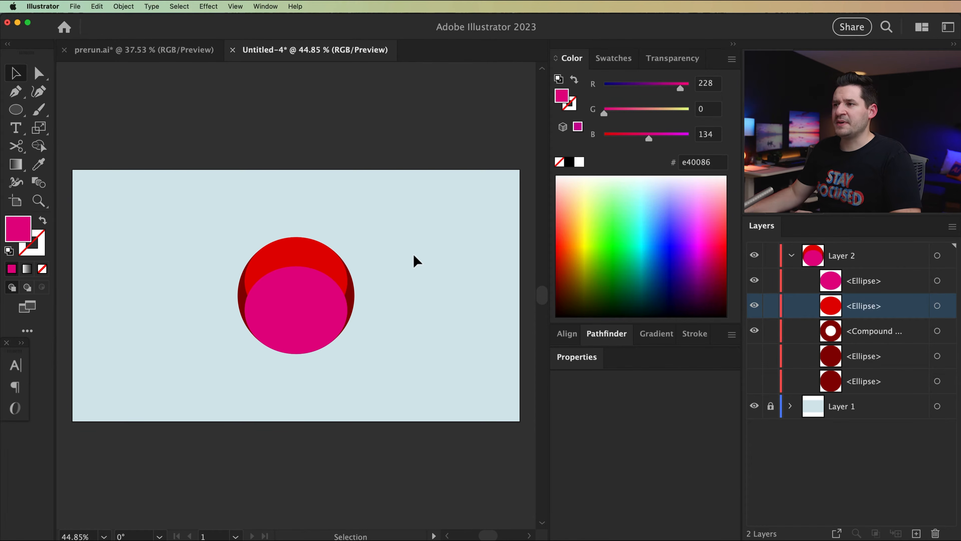
left_click(326, 300)
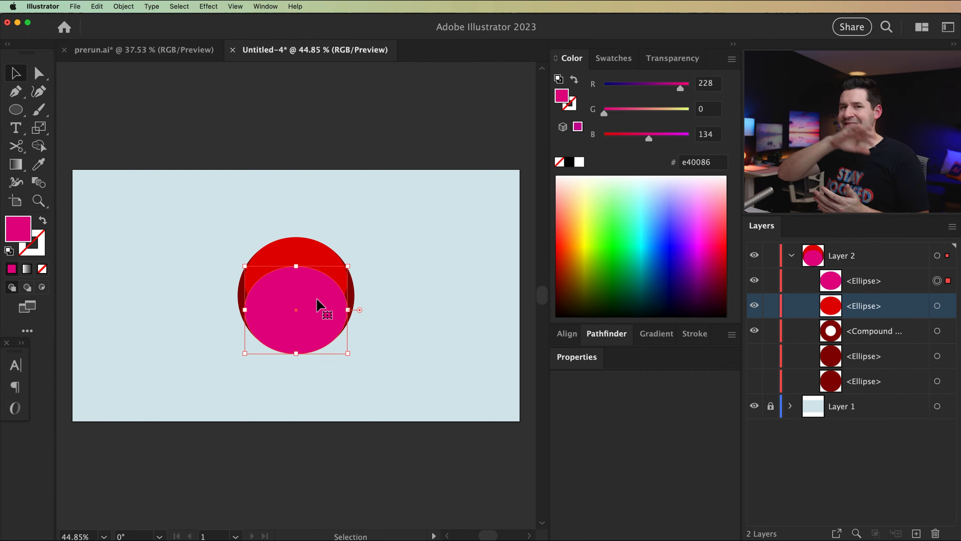
left_click(318, 257)
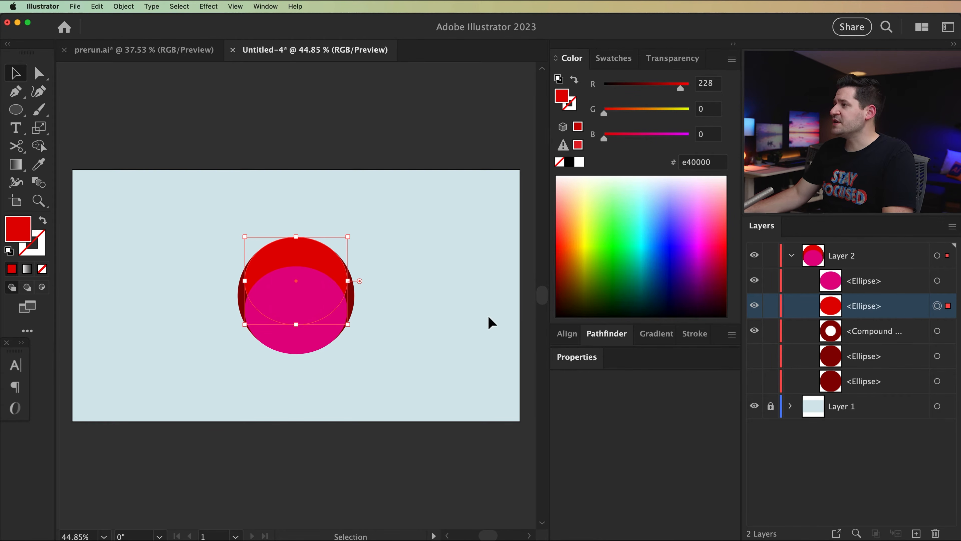
Show the hidden purple circle, paste a copy of it in front, and place the copy at the top of Layer 2.
left_click(938, 282)
left_click(890, 354)
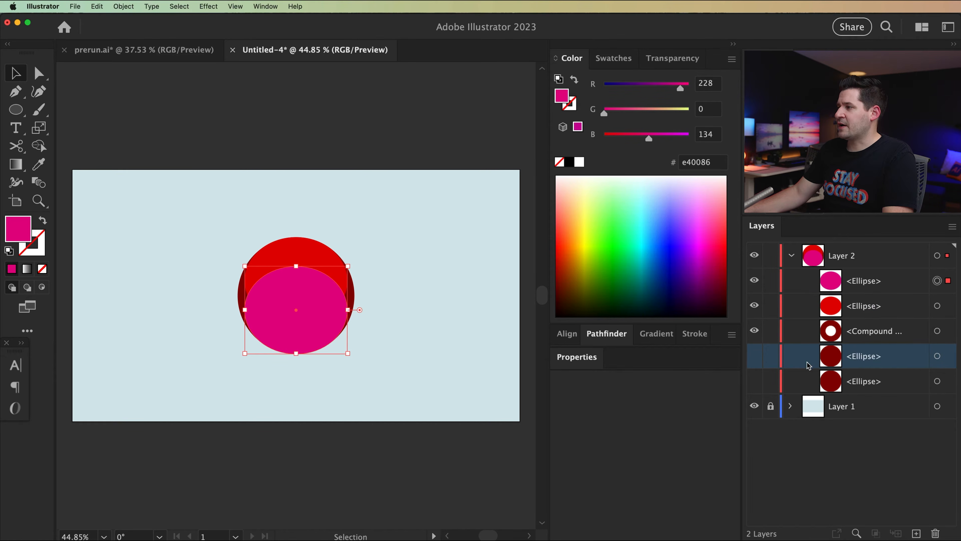
left_click(753, 356)
left_click(754, 356)
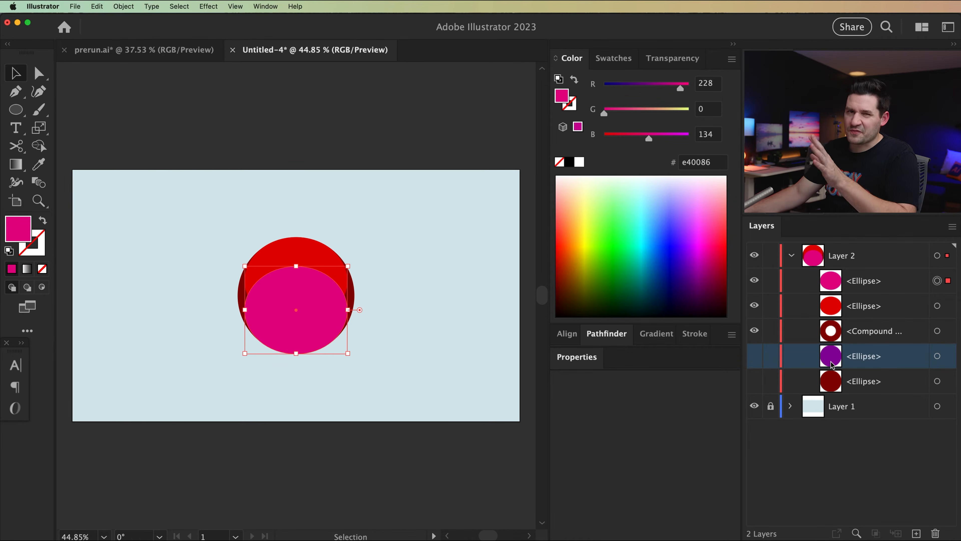
left_click(755, 356)
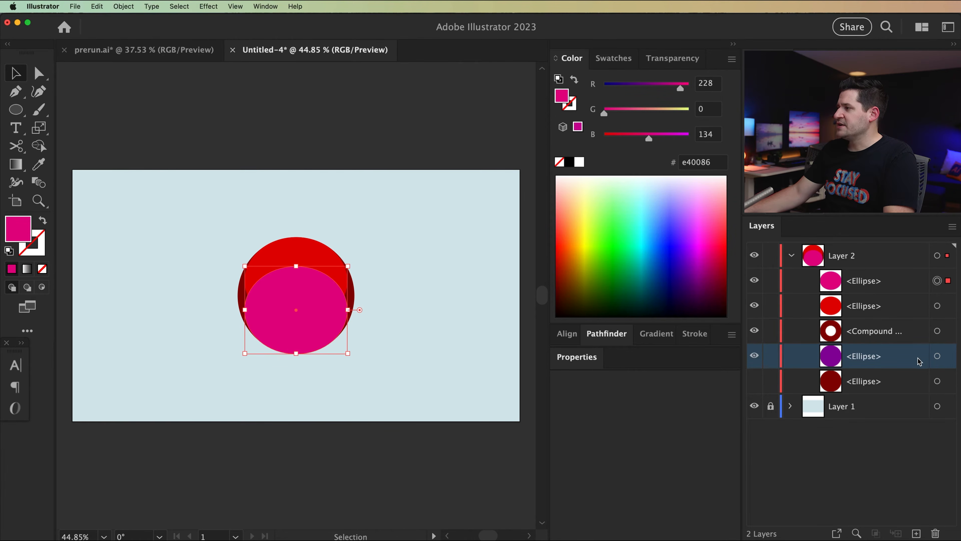
left_click(937, 356)
left_click(93, 8)
left_click(104, 62)
left_click(95, 7)
left_click(123, 83)
left_click_drag(849, 359, 856, 268)
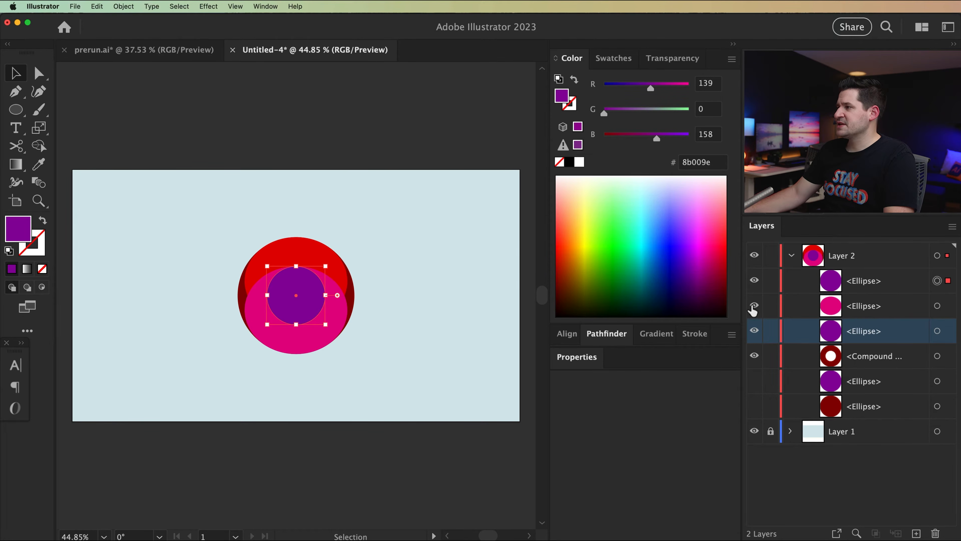
Hide the top purple circle and the pink ellipse, and select the bright red ellipse.
left_click(755, 283)
left_click(755, 331)
left_click(755, 331)
left_click(937, 331)
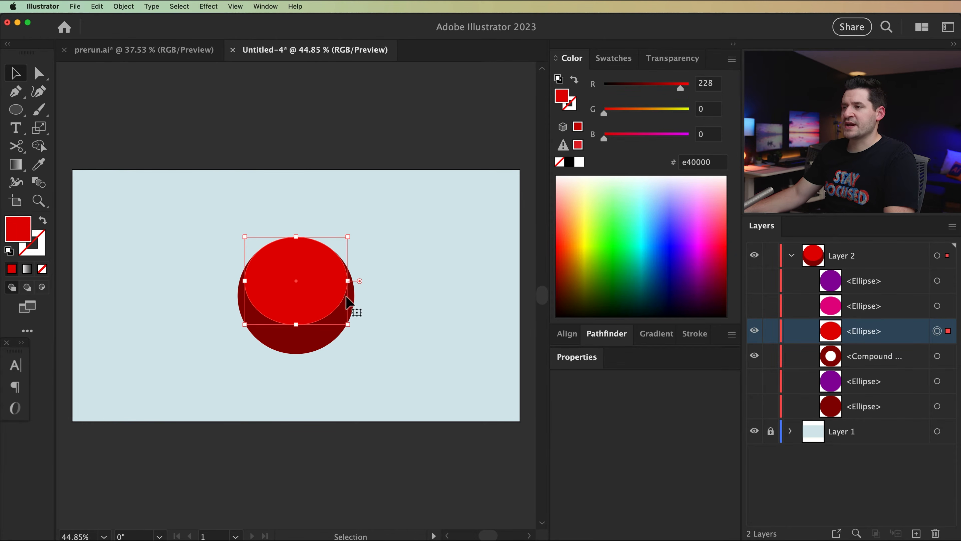
Pull the bright red ellipse's right anchor point horizontally outward, well beyond the ring's right edge.
left_click(361, 277)
left_click(330, 277)
key("a")
left_click(383, 282)
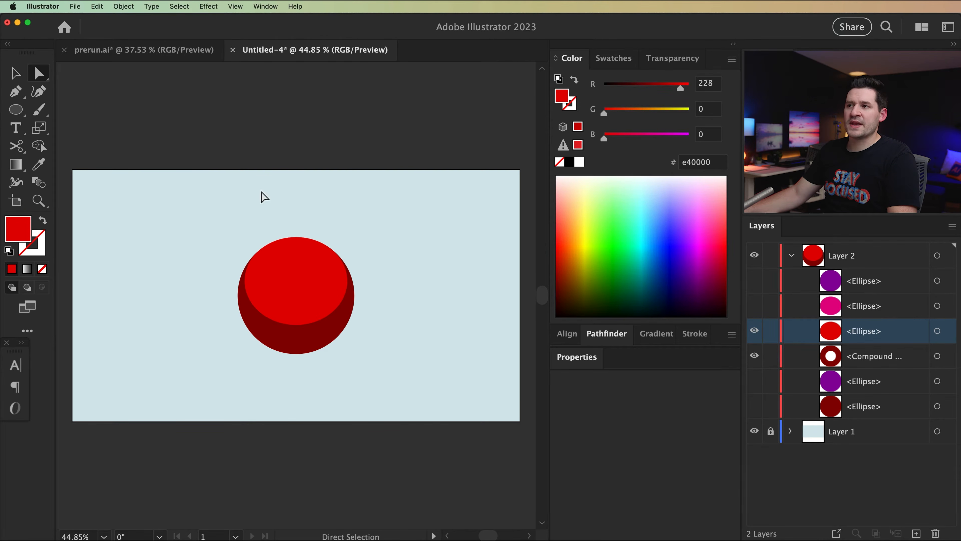
left_click(348, 281)
left_click(372, 293)
key("z")
left_click(346, 280)
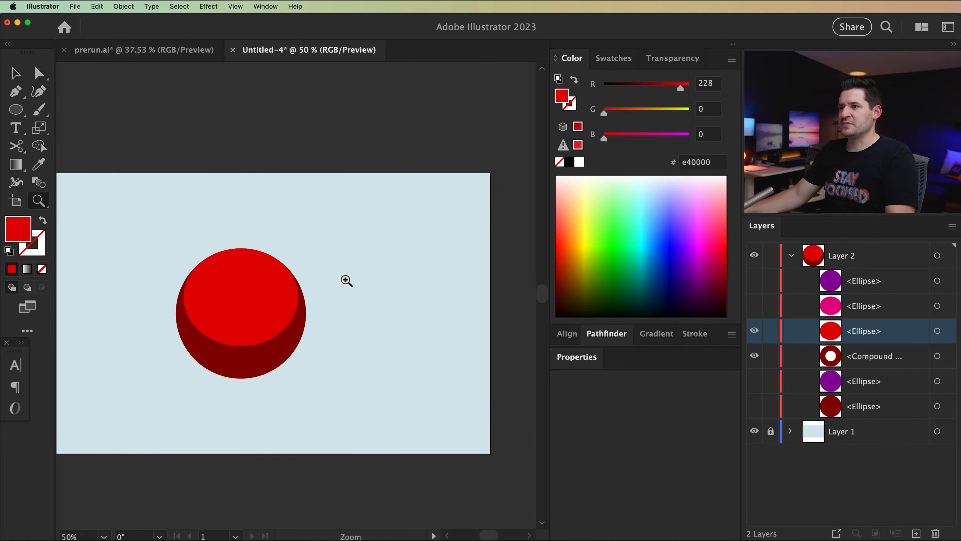
left_click(293, 285)
left_click_drag(274, 320, 286, 202)
left_click(285, 202)
left_click_drag(247, 163, 236, 162)
scroll(235, 163, "down", 3)
scroll(235, 163, "right", 1)
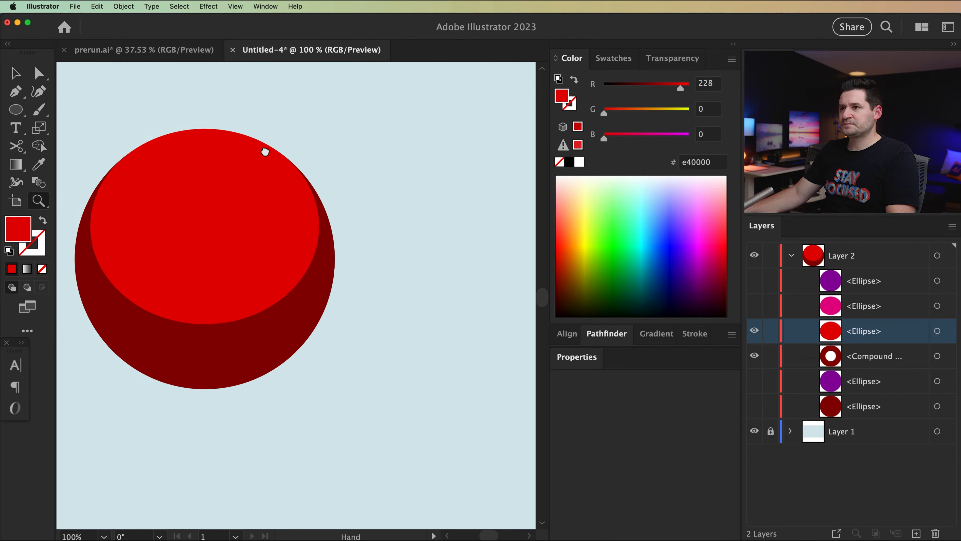
key("a")
left_click(320, 224)
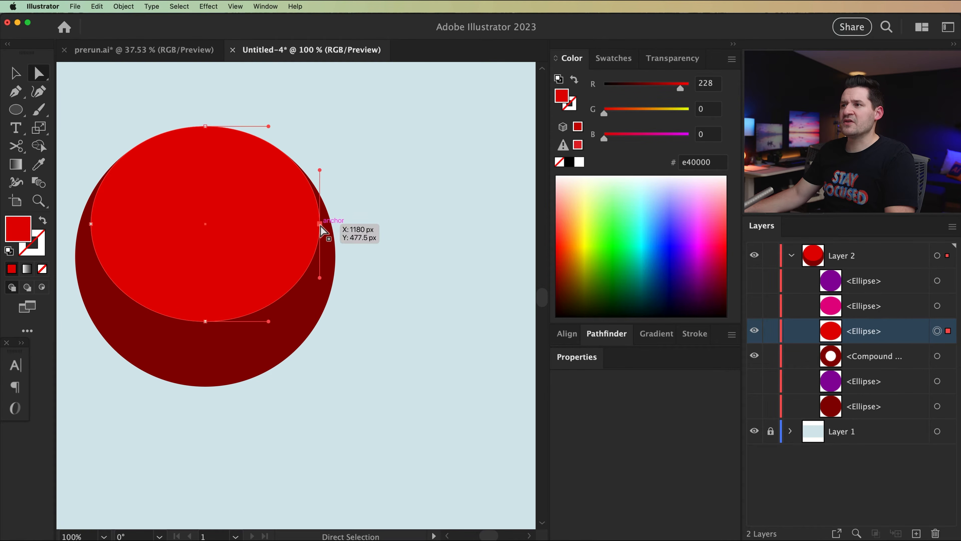
left_click_drag(320, 225, 418, 225)
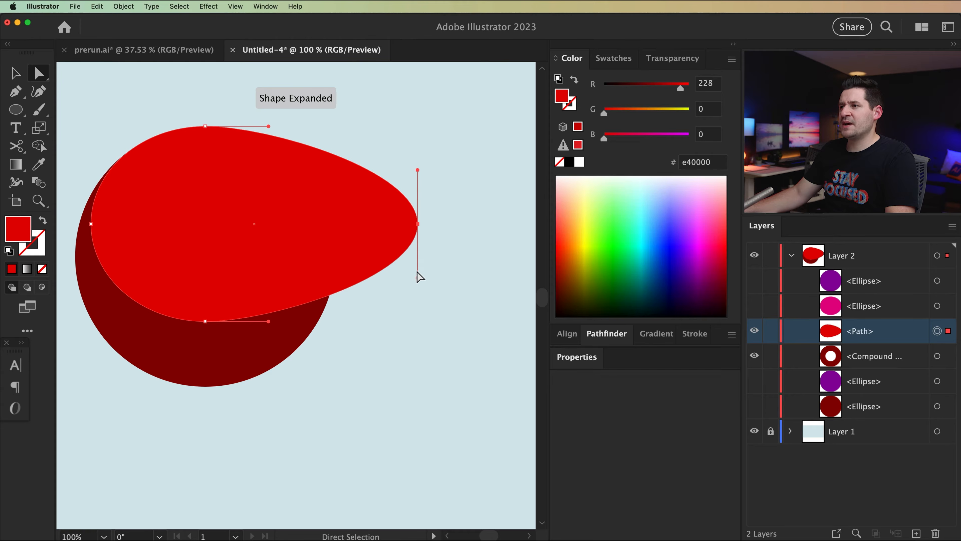
Extend the lower direction handle of the red shape's right anchor far downward so the curve bulges below the ring.
left_click_drag(417, 277, 429, 493)
left_click_drag(453, 219, 497, 342)
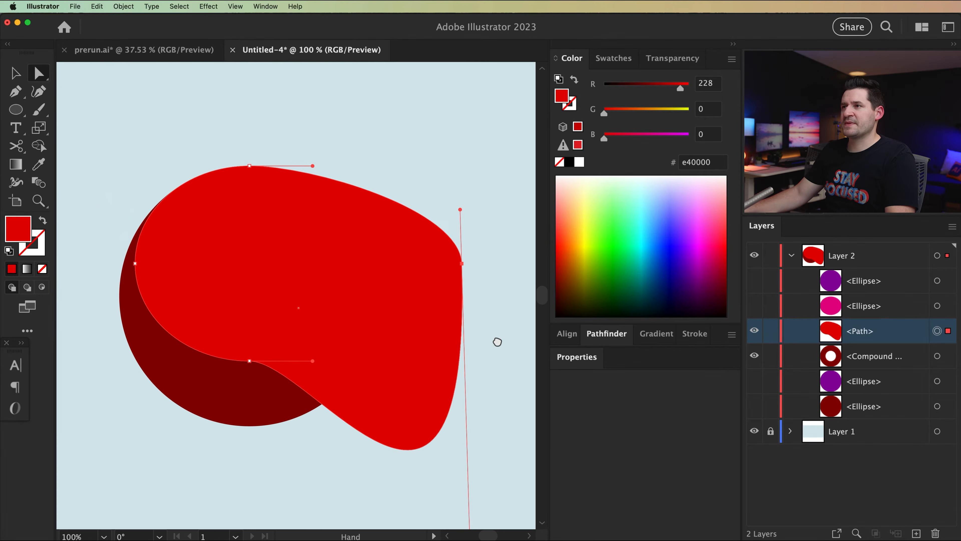
left_click_drag(485, 382, 498, 340)
Show the top purple circle and subtract it from the stretched red shape with Minus Front.
key("v")
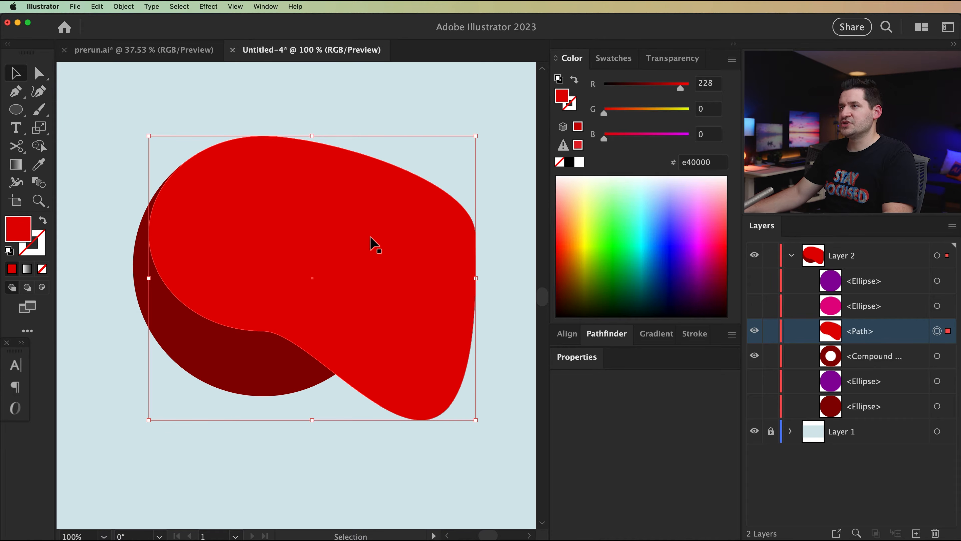
left_click(754, 280)
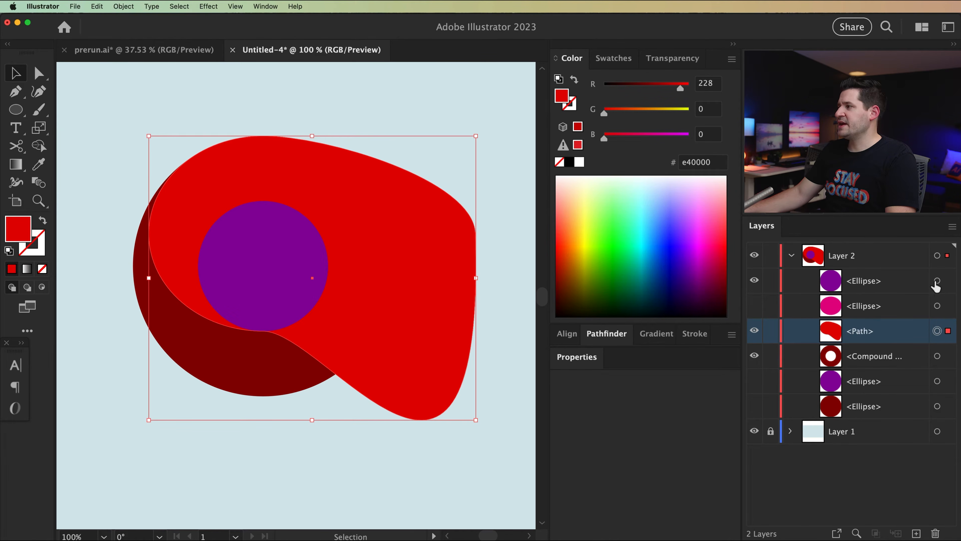
left_click(243, 235, "shift")
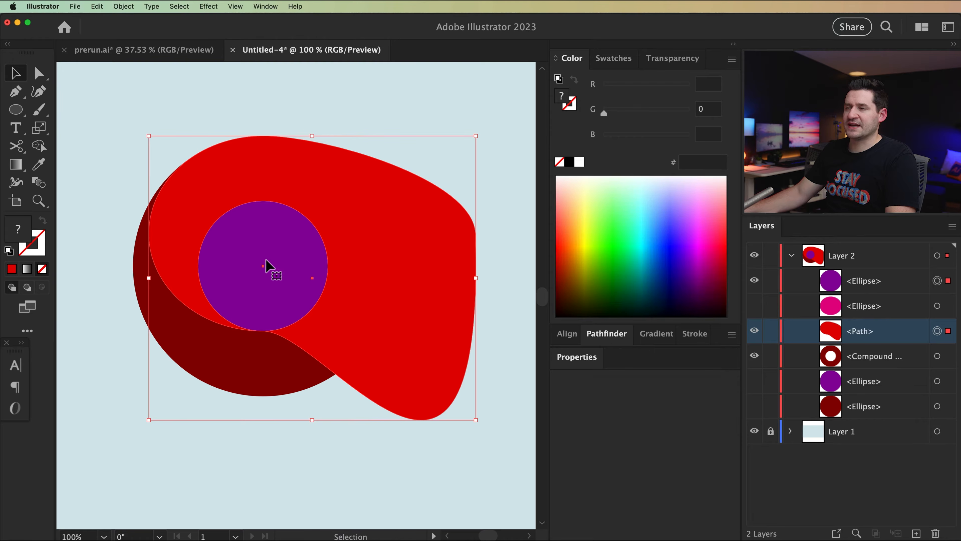
left_click(601, 336)
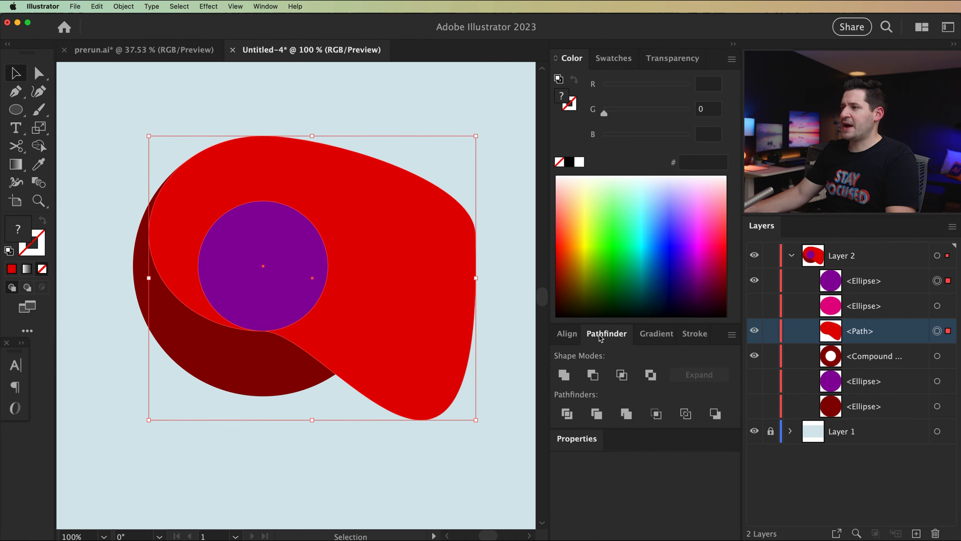
left_click(593, 376)
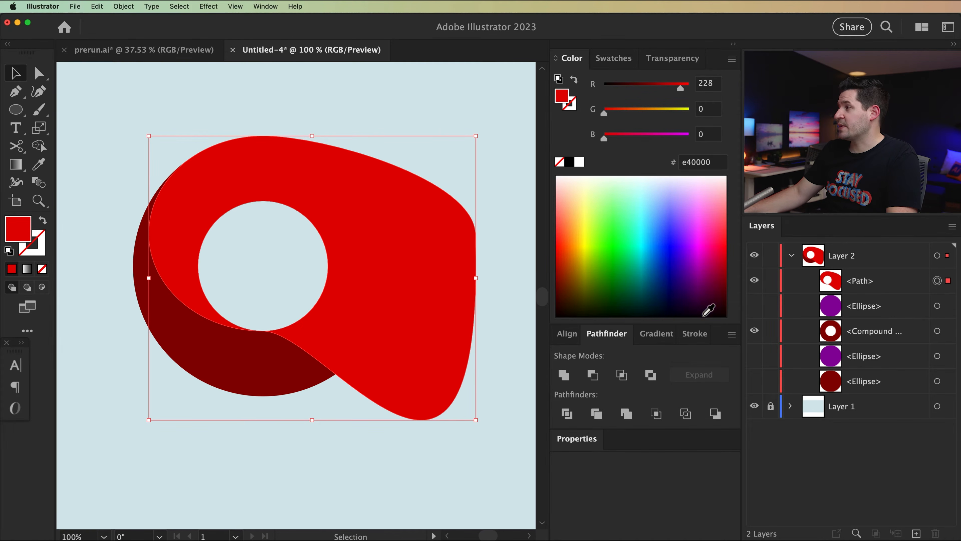
Show the pink ellipse and move it above the red path to the top of Layer 2.
left_click(754, 306)
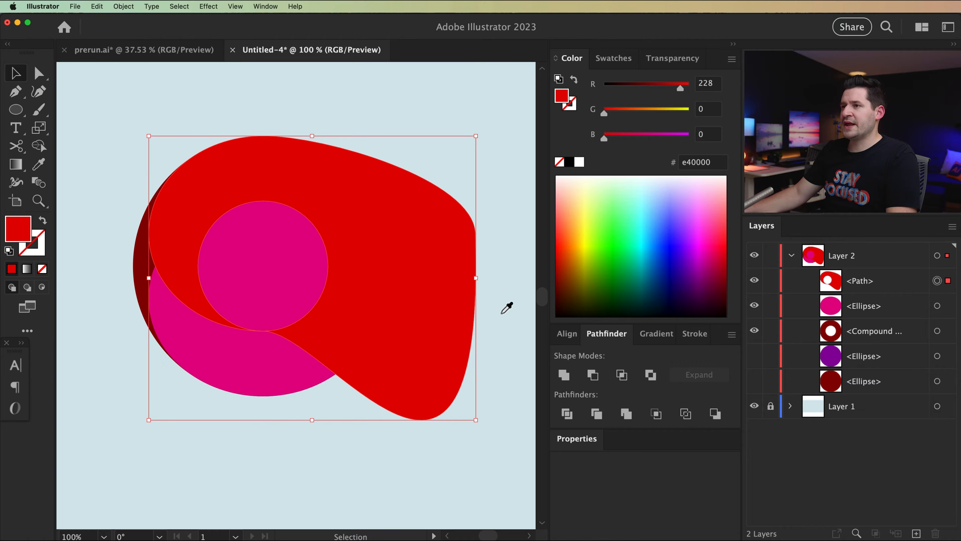
left_click_drag(856, 303, 857, 275)
left_click(278, 414)
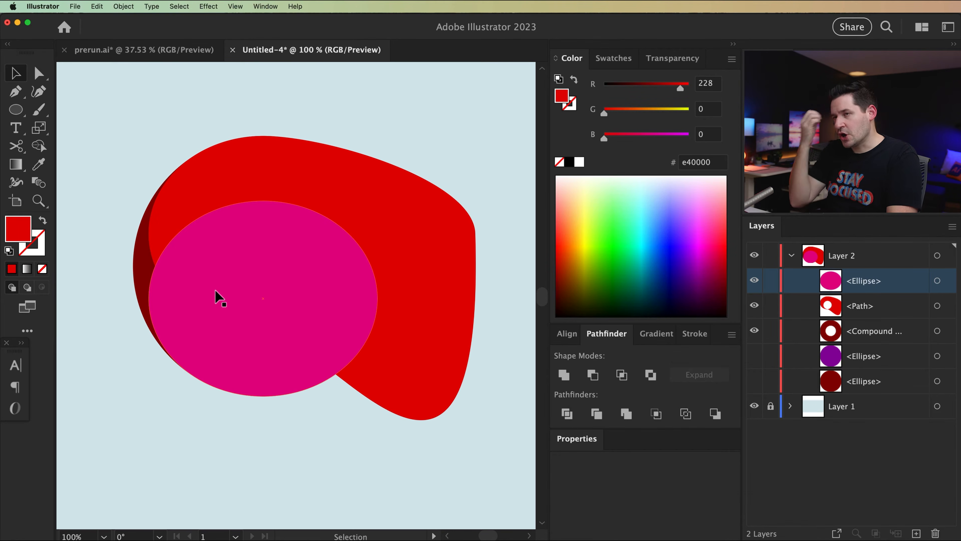
Delete the pink ellipse's left anchor point to cut it down to its right half.
left_click(148, 299)
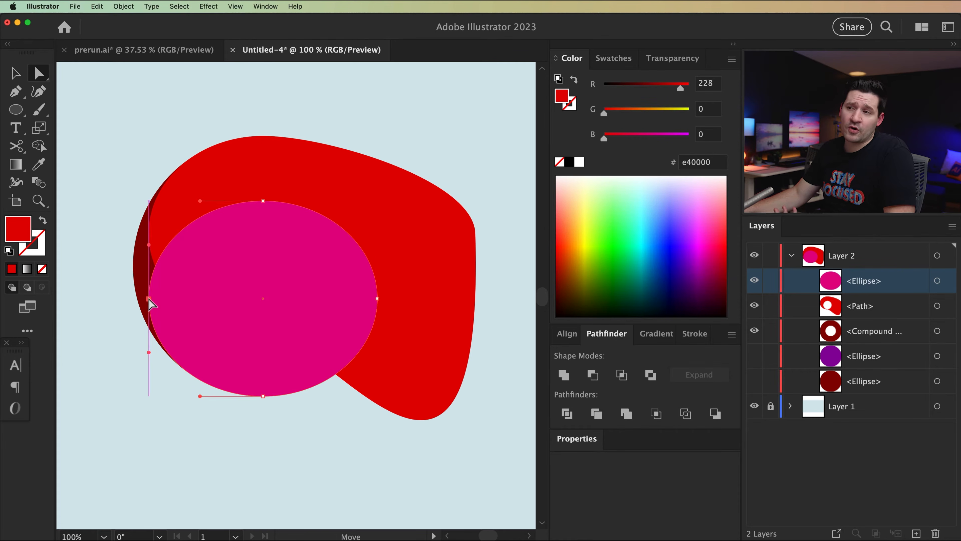
key("Delete")
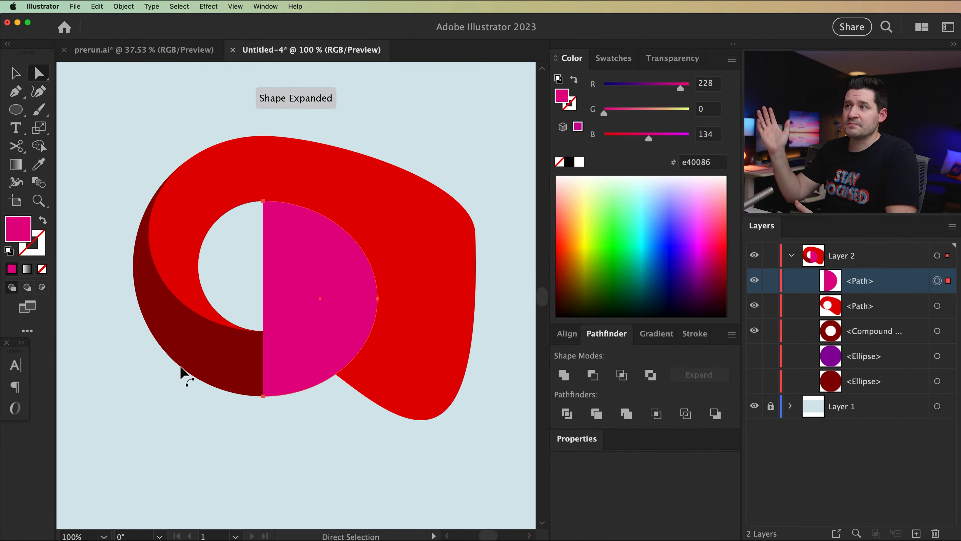
Subtract the pink half-ellipse from the red shape with Minus Front and deselect the result.
key("v")
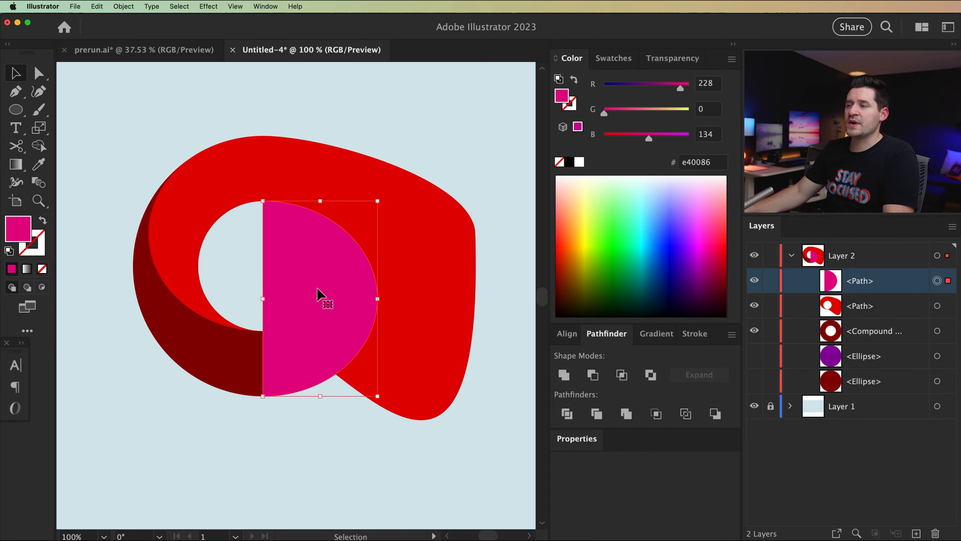
left_click(429, 266, "shift")
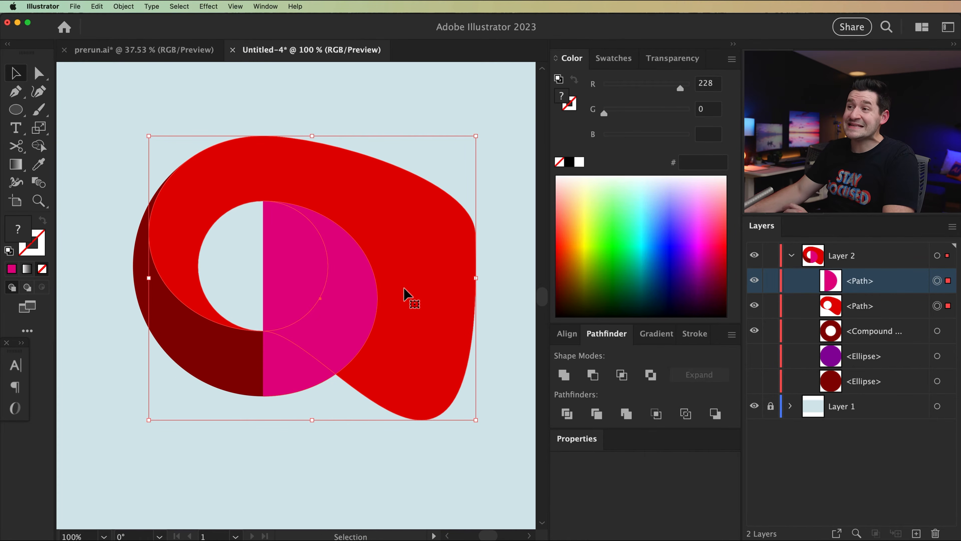
left_click(593, 376)
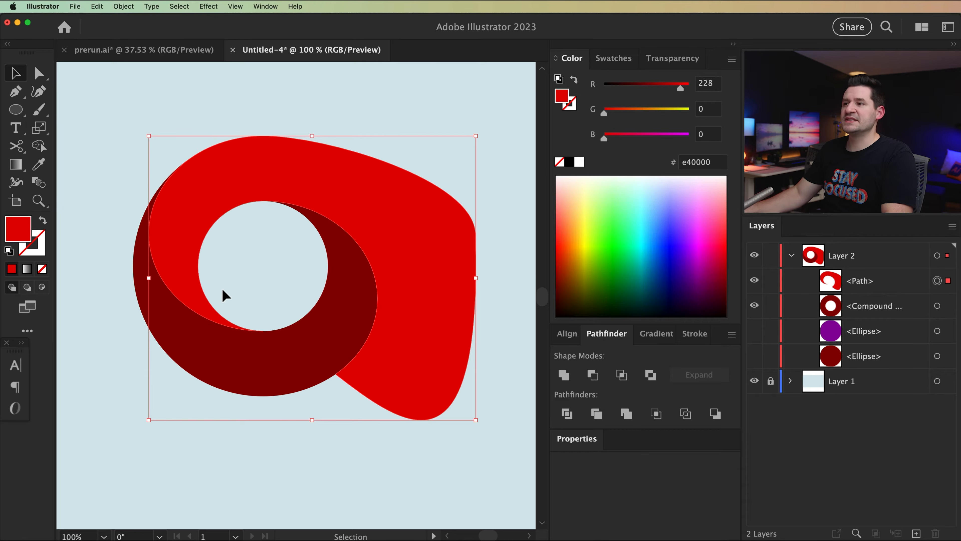
left_click(323, 448)
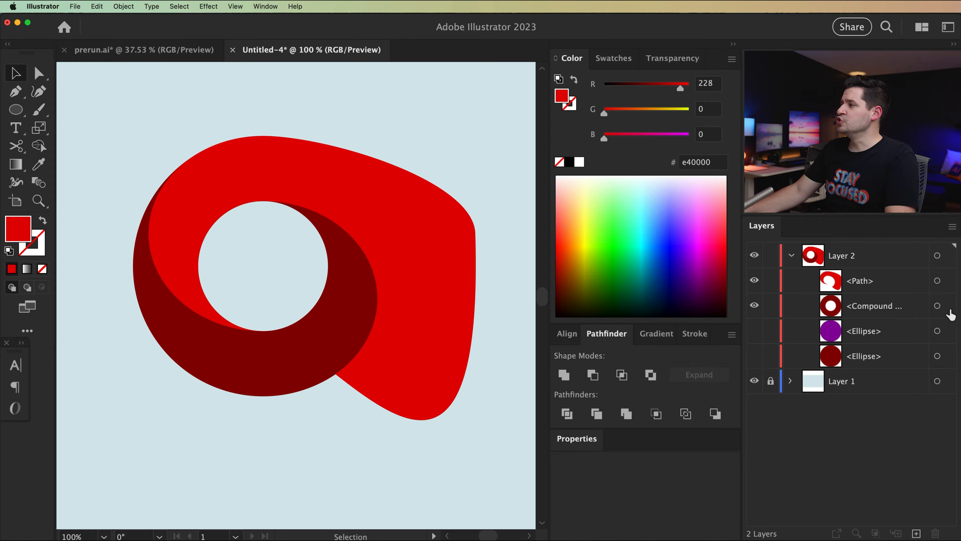
Paste a copy of the dark red ring in front and intersect it with the bright red shape.
left_click(937, 306)
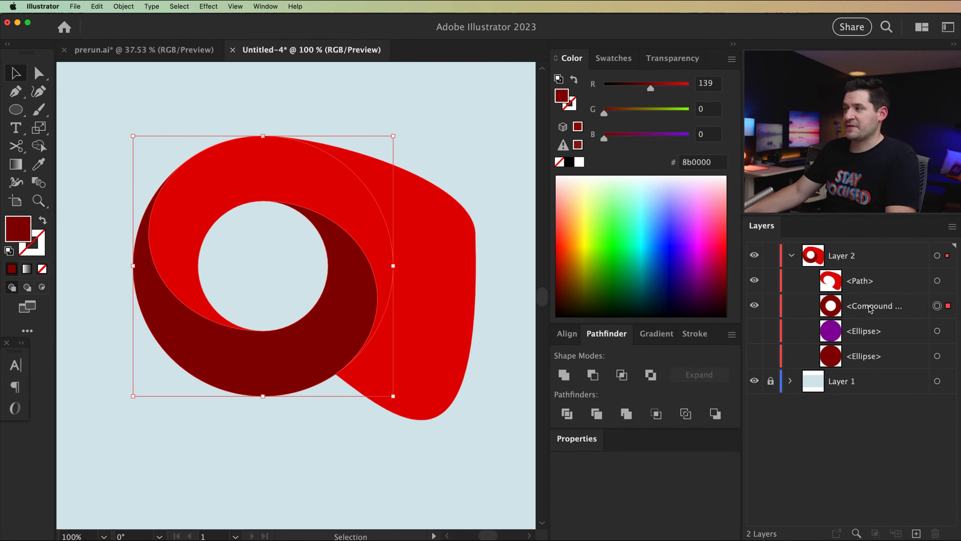
left_click(97, 6)
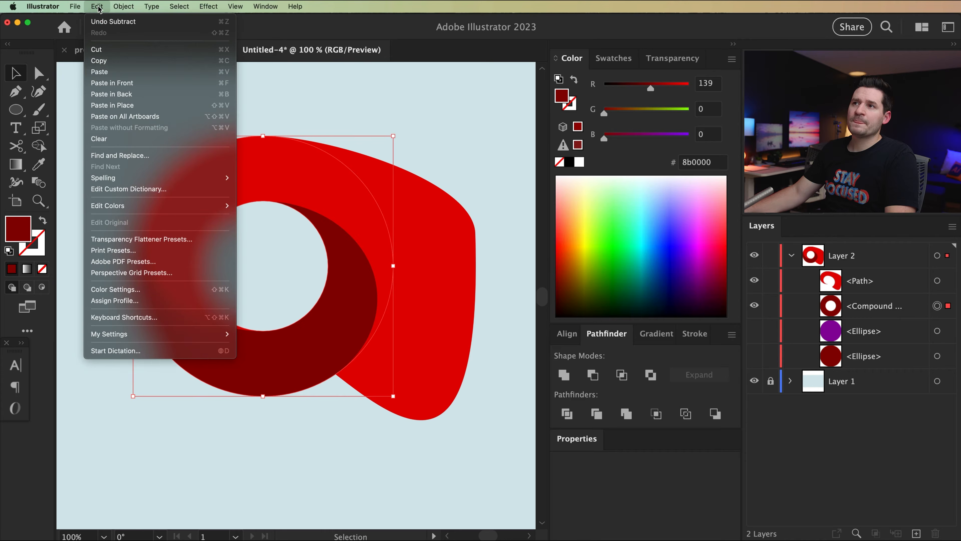
left_click(204, 83)
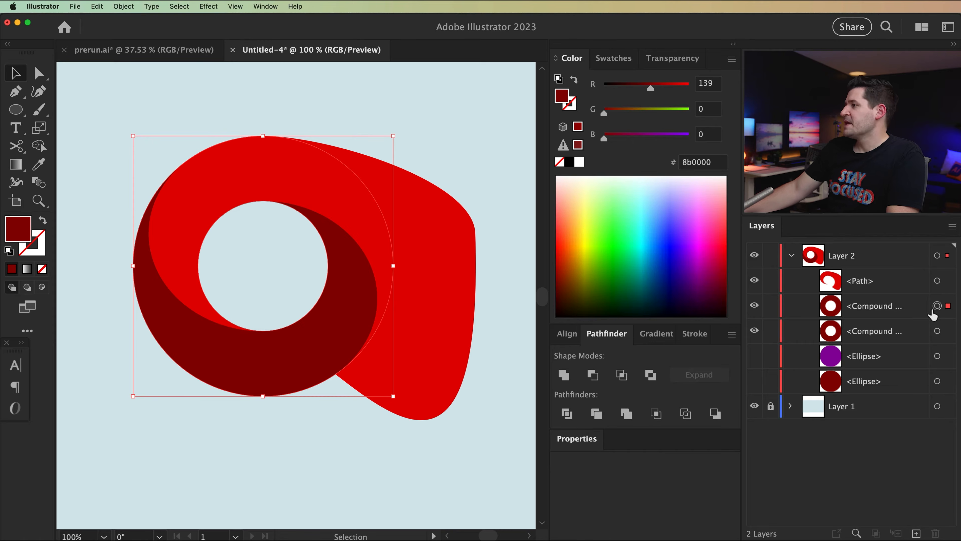
left_click(938, 281, "shift")
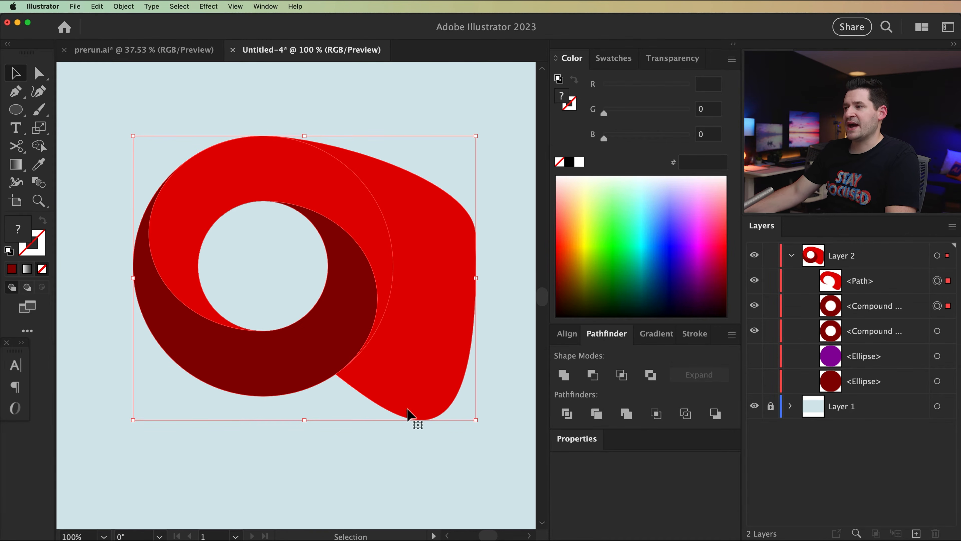
left_click(623, 376)
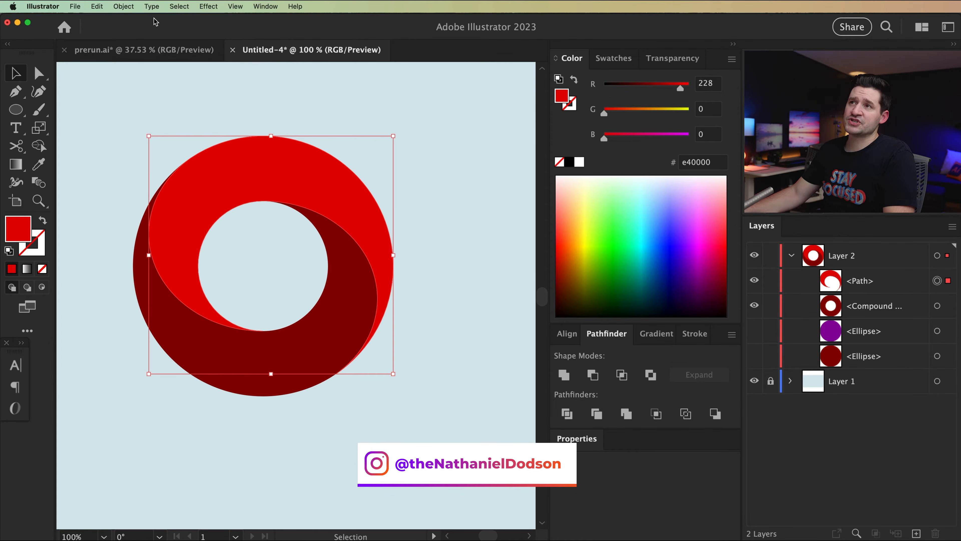
Copy the trimmed bright red swirl and paste the copy in front.
left_click(97, 7)
left_click(118, 62)
left_click(97, 6)
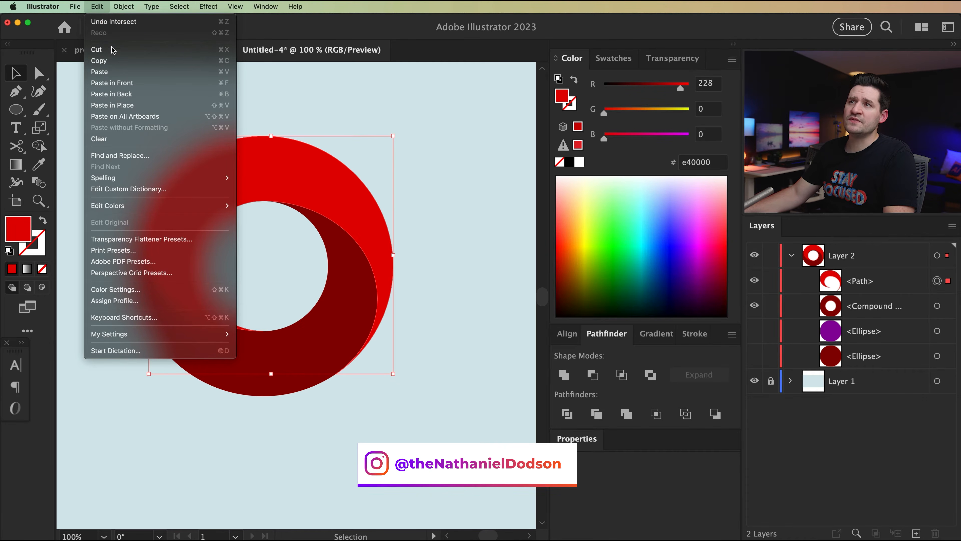
left_click(112, 83)
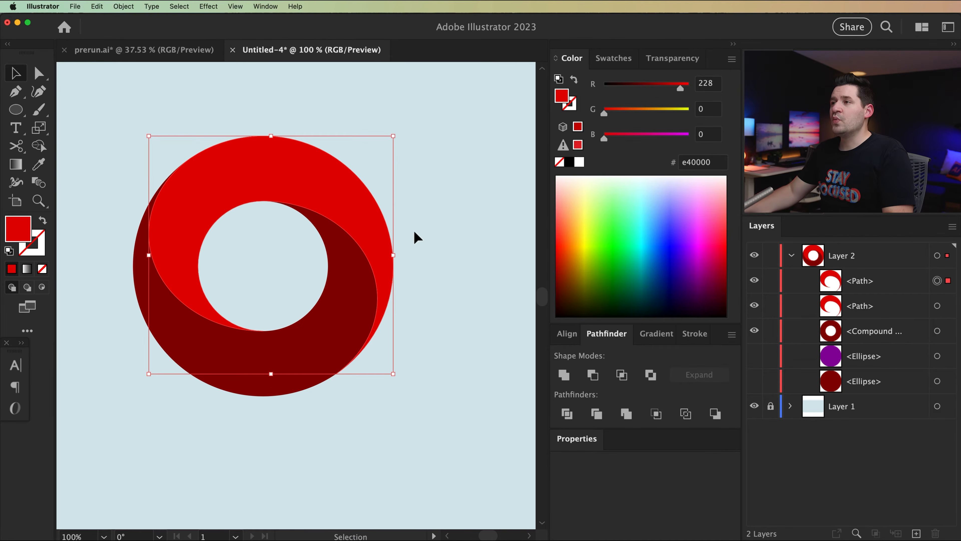
left_click_drag(420, 226, 363, 370)
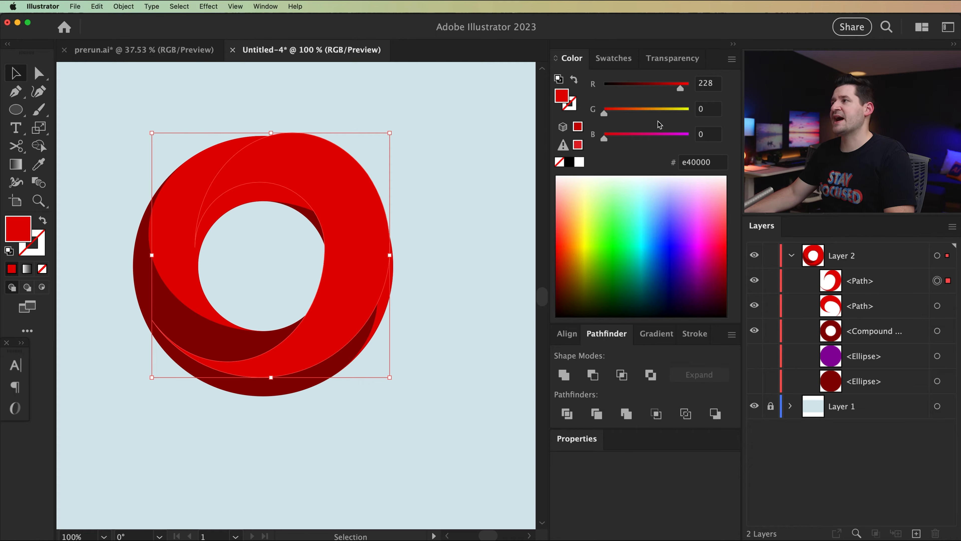
left_click(653, 135)
left_click(451, 316)
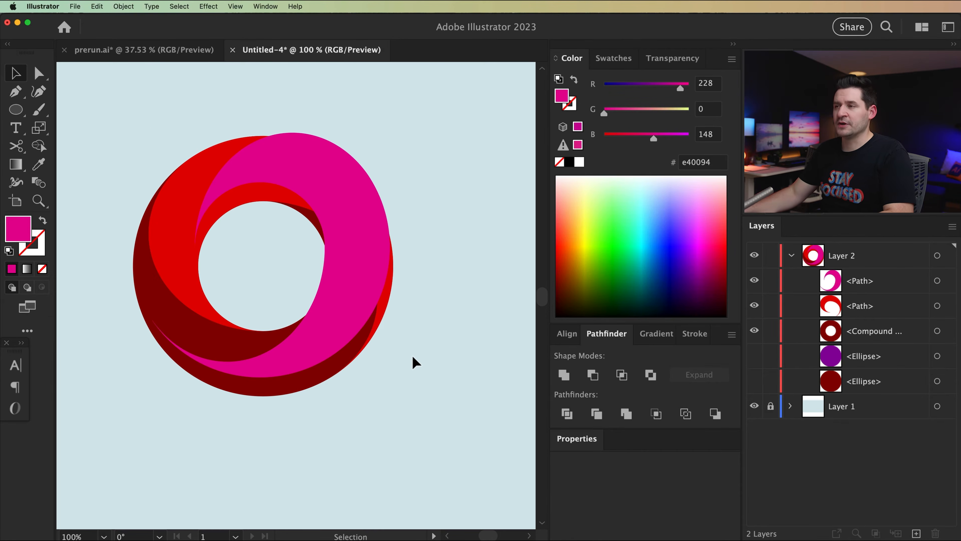
key("cmd+z")
key("super+z")
Recolour the front swirl pink e400a0 with a B value of 160, and rotate it together with the dark red ring a quarter turn clockwise.
left_click_drag(617, 141, 658, 139)
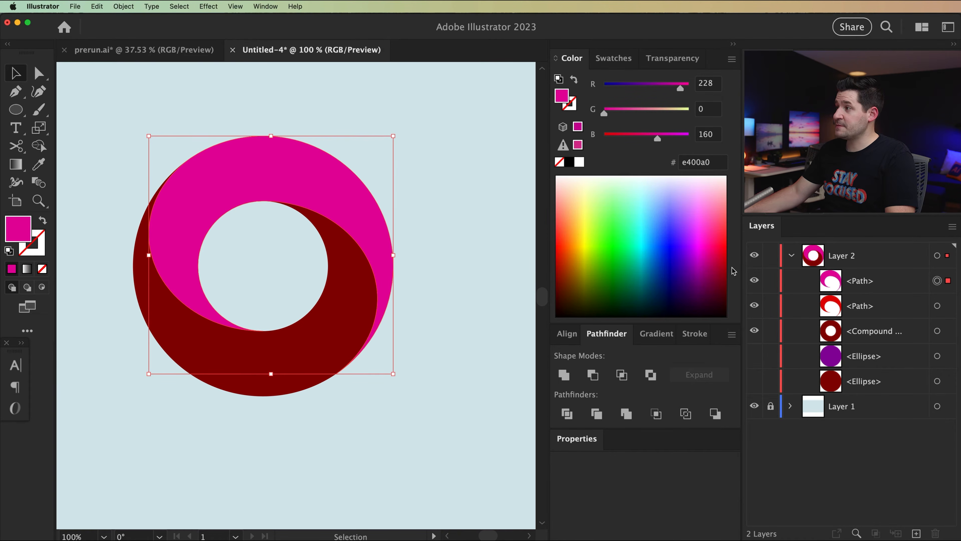
left_click(937, 331, "shift")
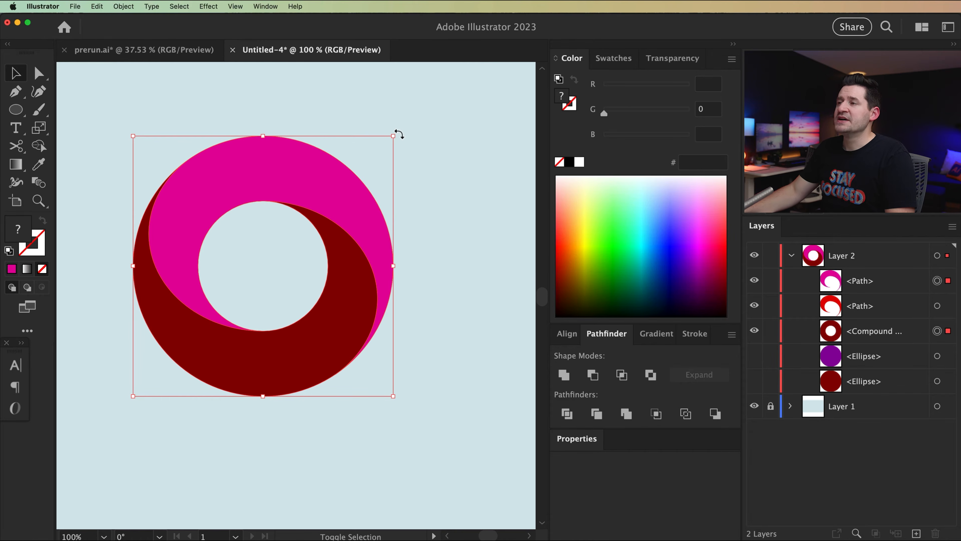
left_click_drag(402, 136, 366, 371)
left_click(459, 223)
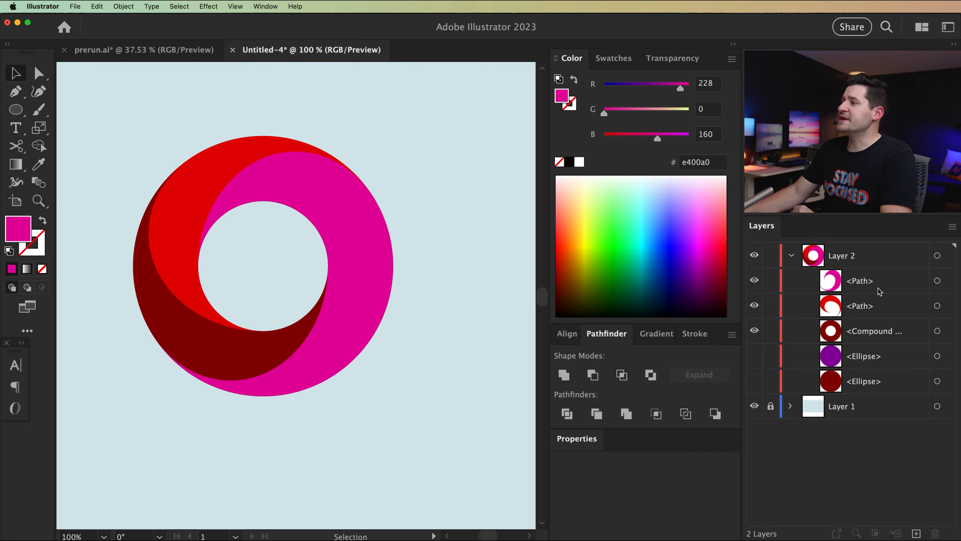
Apply the default white-to-black linear gradient to the front pink swirl.
left_click(938, 282)
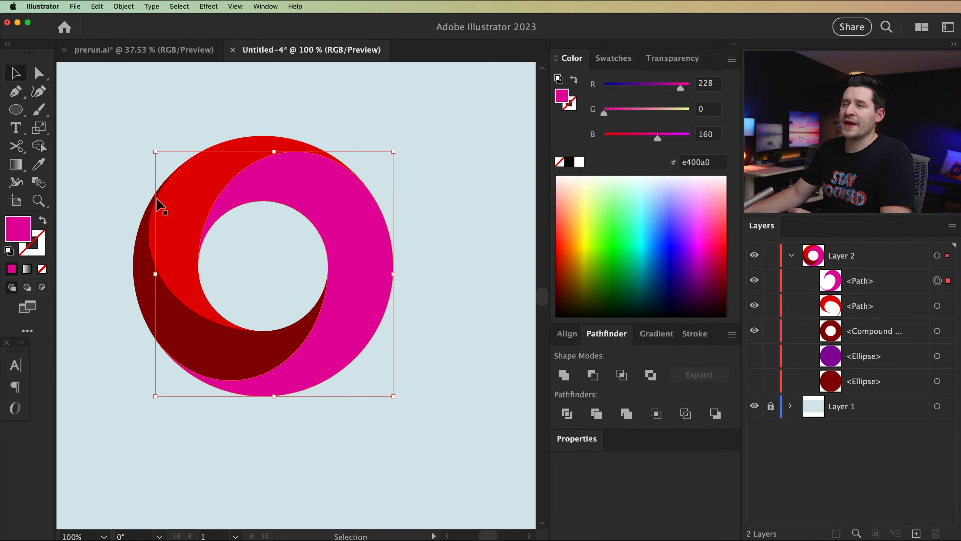
key("super+shift+F10")
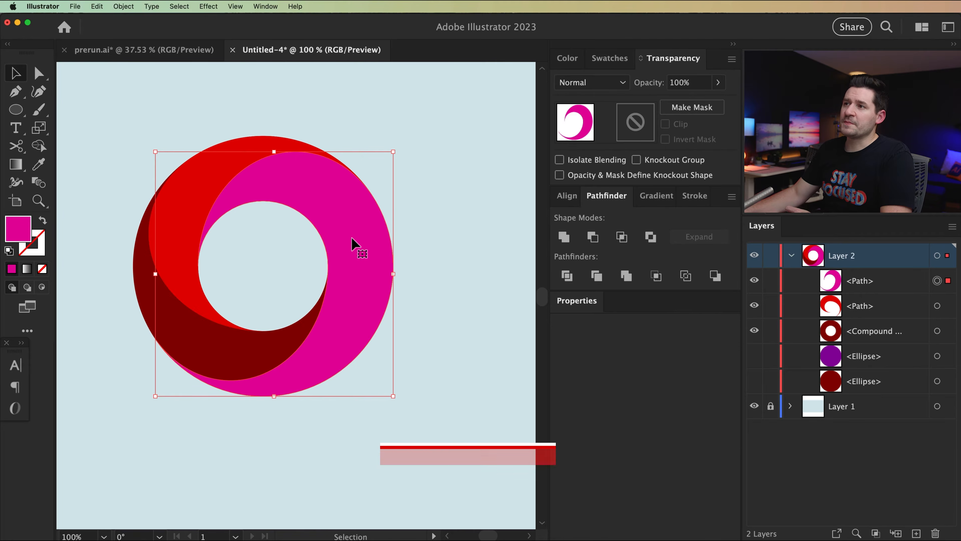
left_click(657, 205)
left_click(567, 226)
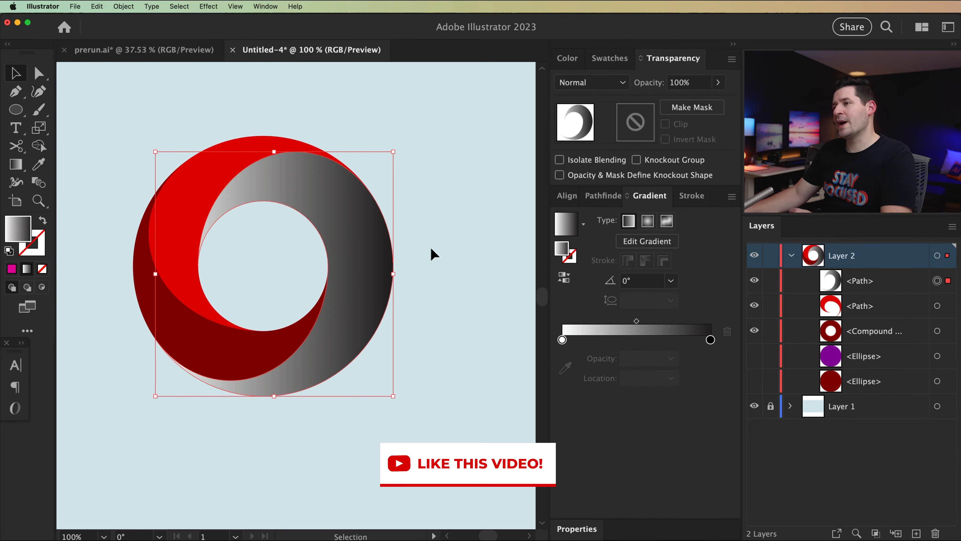
Reverse the front swirl's gradient and set its white stop to about 97% and its black stop to about 26%.
left_click(564, 278)
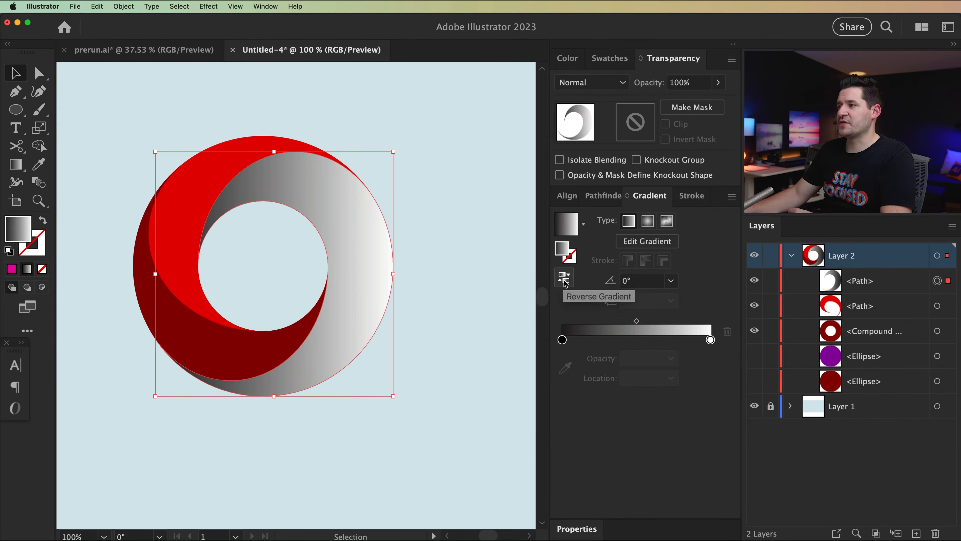
left_click_drag(711, 339, 707, 341)
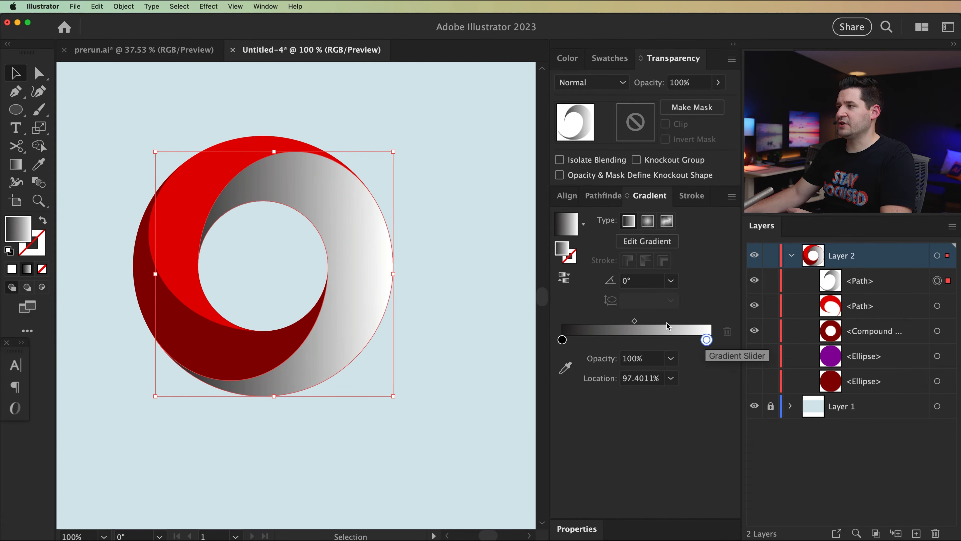
left_click_drag(635, 322, 627, 322)
left_click_drag(563, 341, 603, 343)
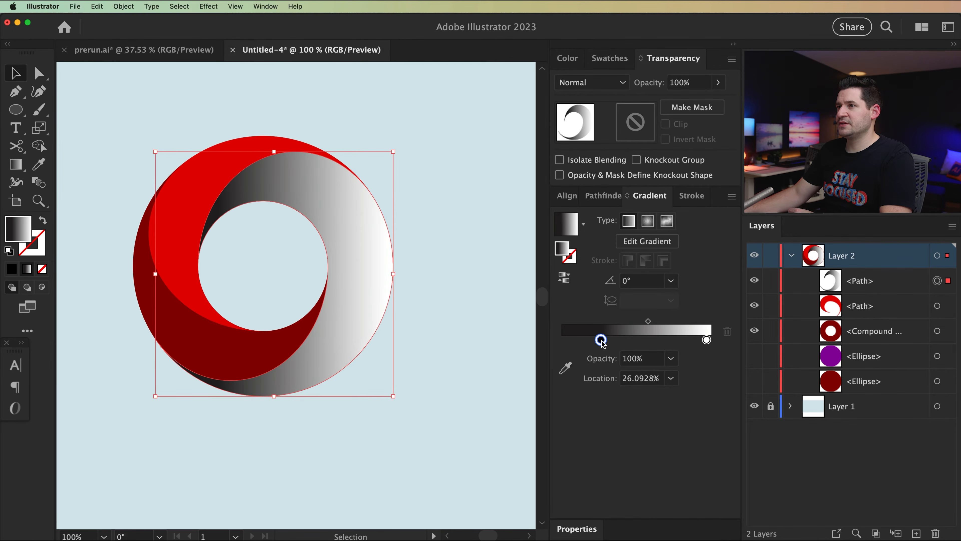
Redraw the front swirl's gradient across the ring at about -13° and set the swirl's blend mode to Overlay.
left_click(15, 164)
left_click_drag(174, 215, 388, 300)
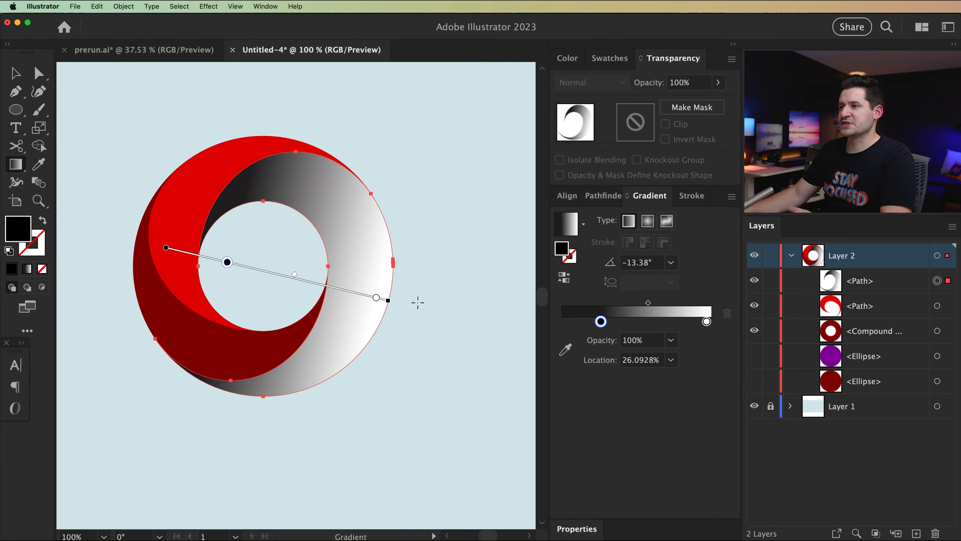
left_click_drag(382, 299, 400, 303)
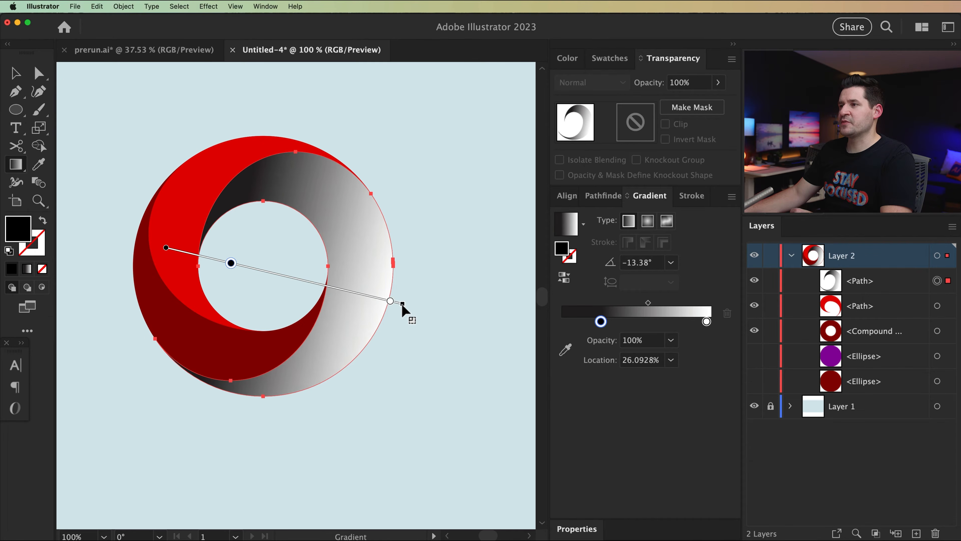
key("v")
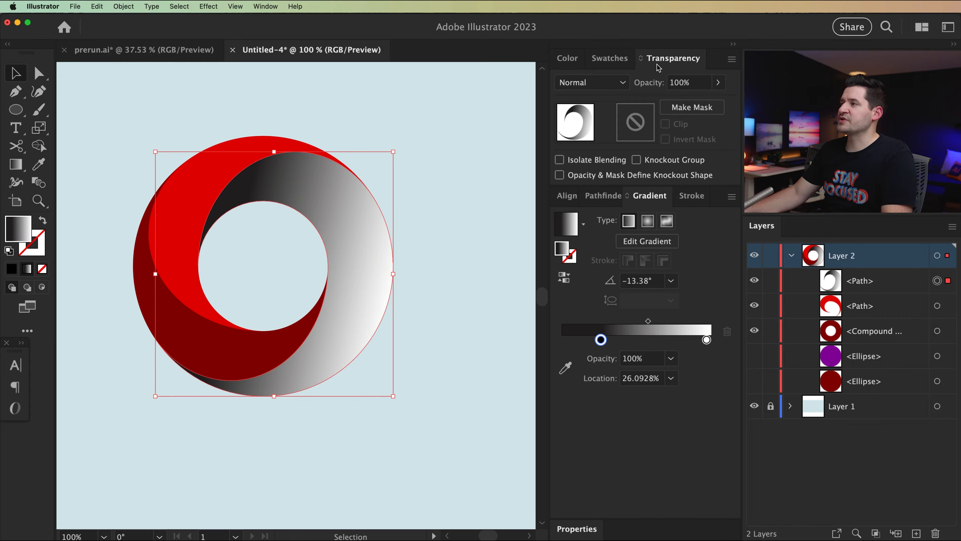
left_click(623, 83)
left_click(606, 226)
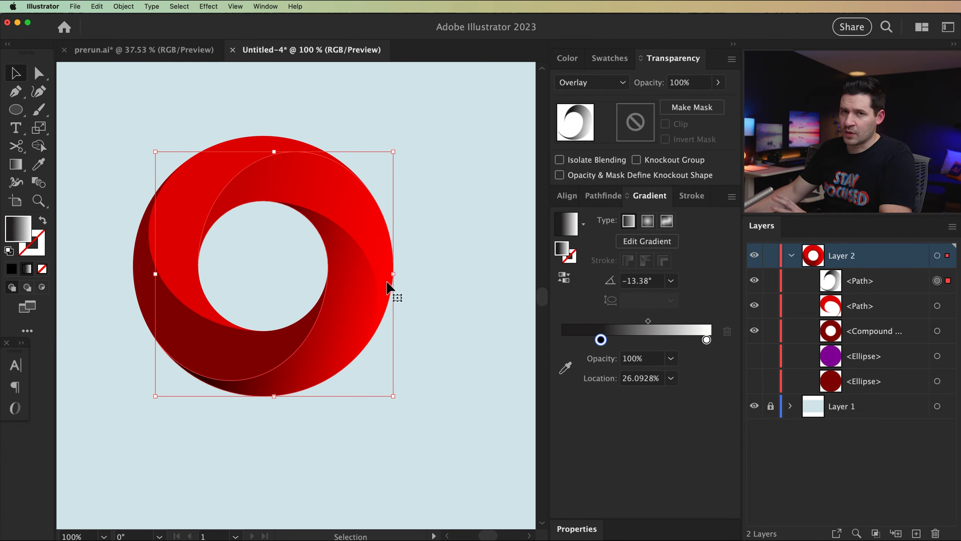
Copy the front swirl's gradient and Overlay appearance onto the bright red swirl with the Eyedropper.
left_click(178, 204)
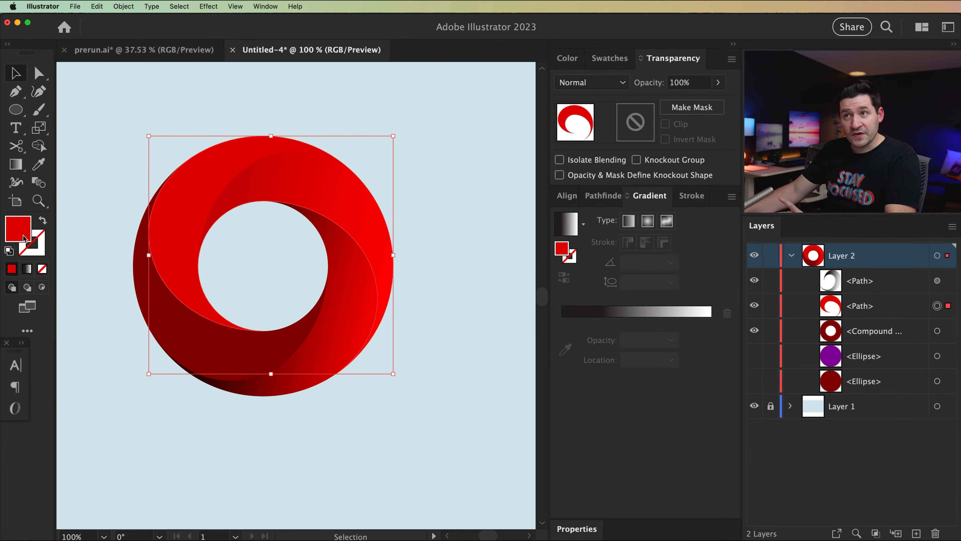
left_click(39, 165)
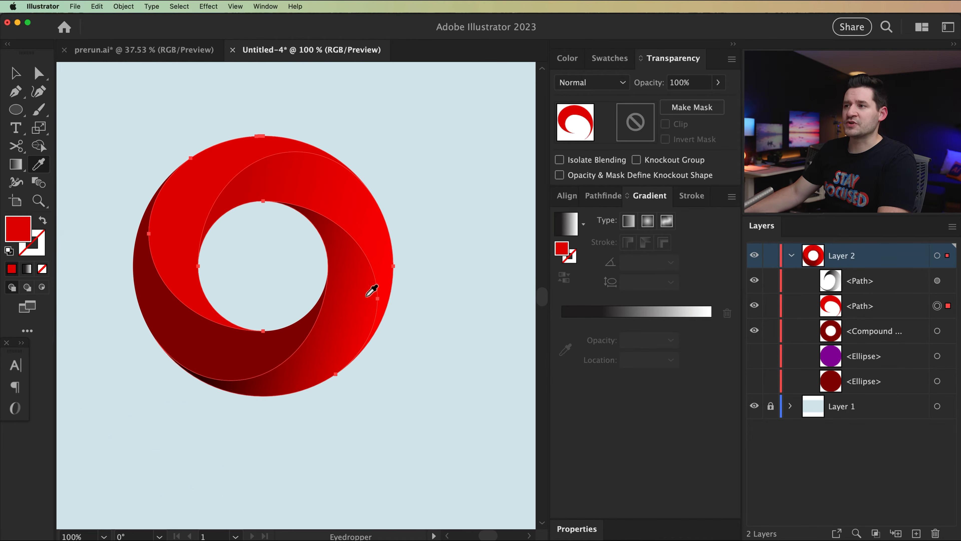
left_click(352, 302)
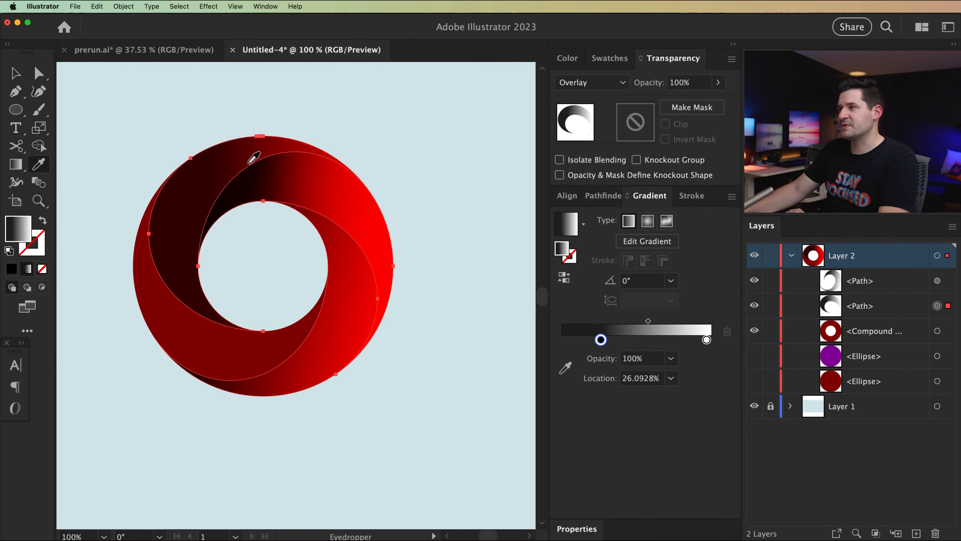
Reverse the rear swirl's gradient and redraw it at about -81°, from white at the ring's upper edge to black near its lower part.
left_click(19, 167)
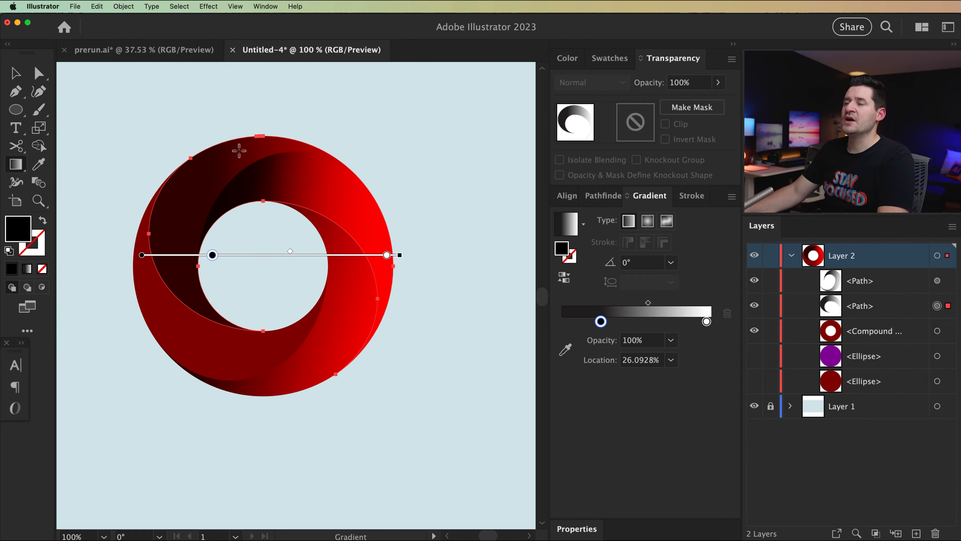
left_click_drag(246, 111, 278, 284)
left_click(564, 278)
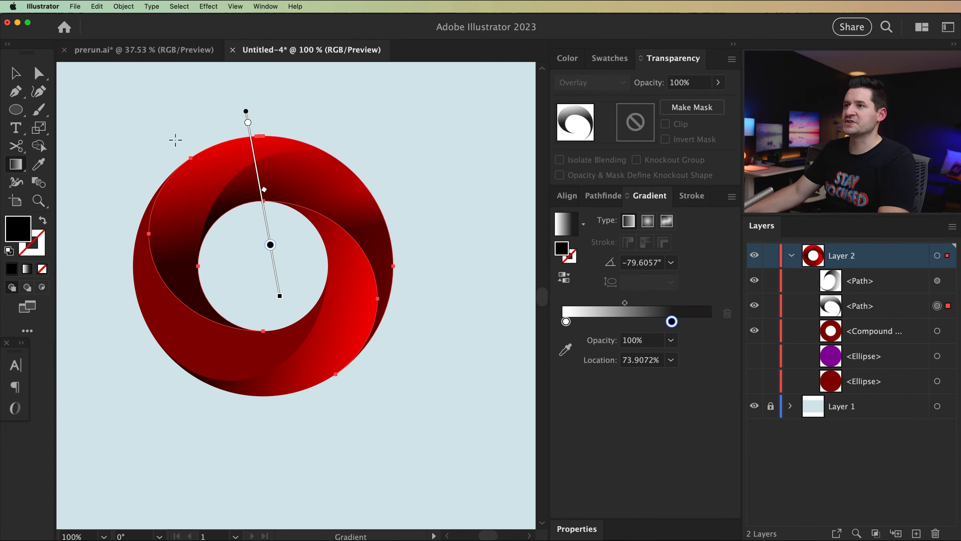
mouse_move(202, 143)
left_mouse_down()
mouse_move(251, 279)
mouse_move(236, 349)
mouse_move(230, 338)
mouse_move(251, 333)
mouse_move(259, 356)
mouse_move(238, 369)
left_mouse_up()
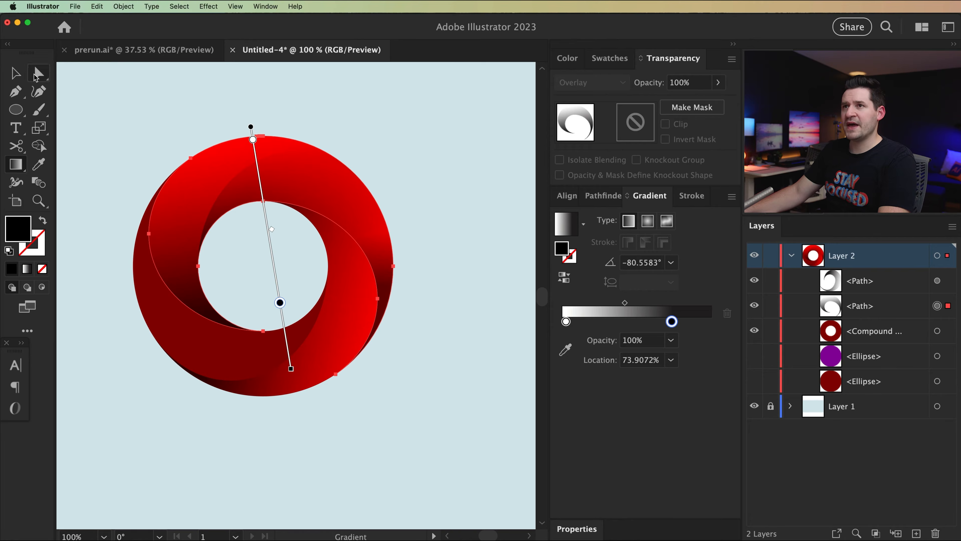
left_click(15, 73)
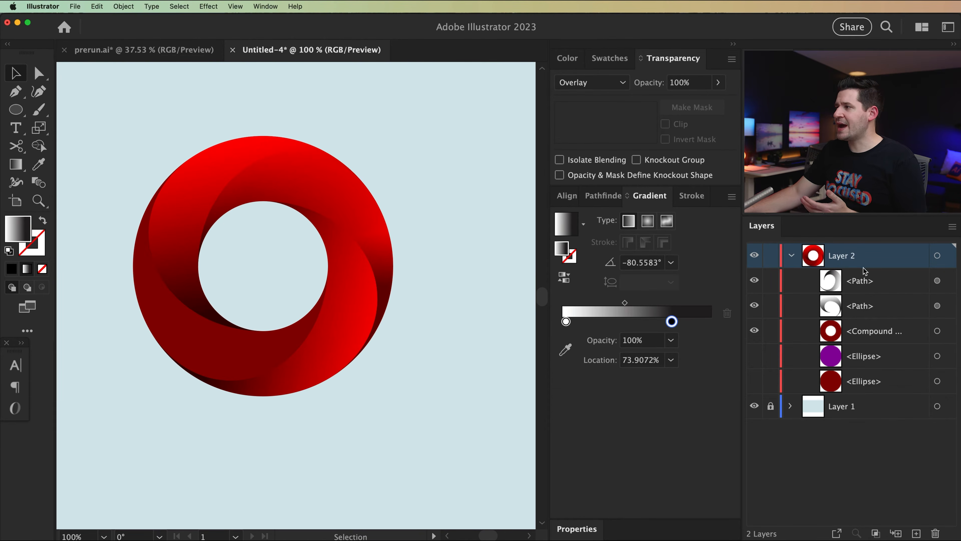
Examine how the two Overlay gradient swirls shade the red ring by toggling the front swirl's visibility and selecting each swirl in turn.
left_click(865, 280)
left_click(865, 307)
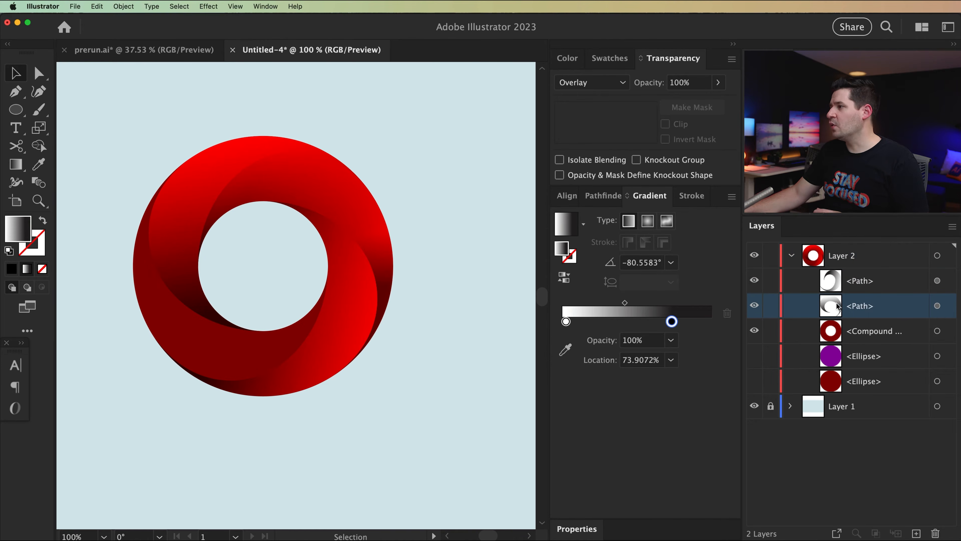
left_click(755, 282)
left_click(755, 282)
left_click(755, 282)
left_click(755, 282)
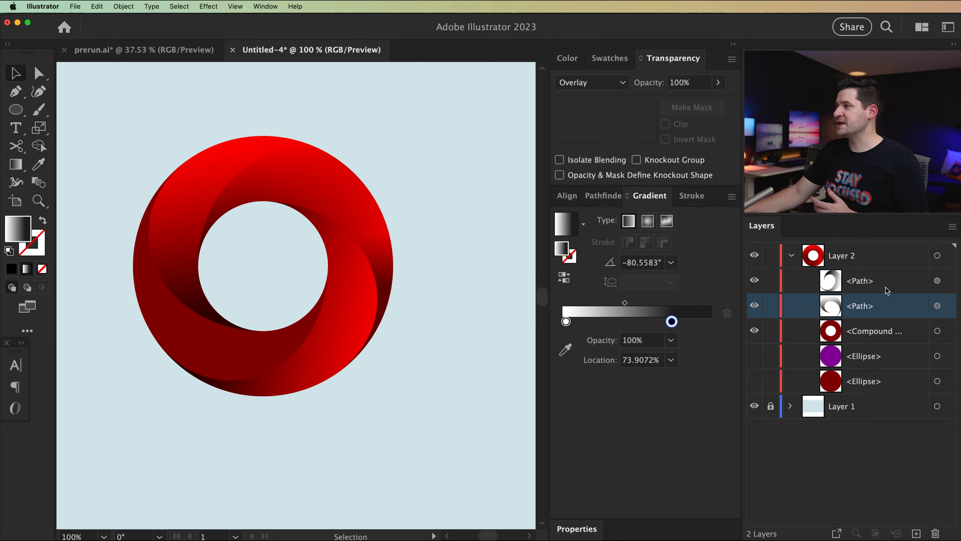
left_click(938, 307)
left_click(938, 281)
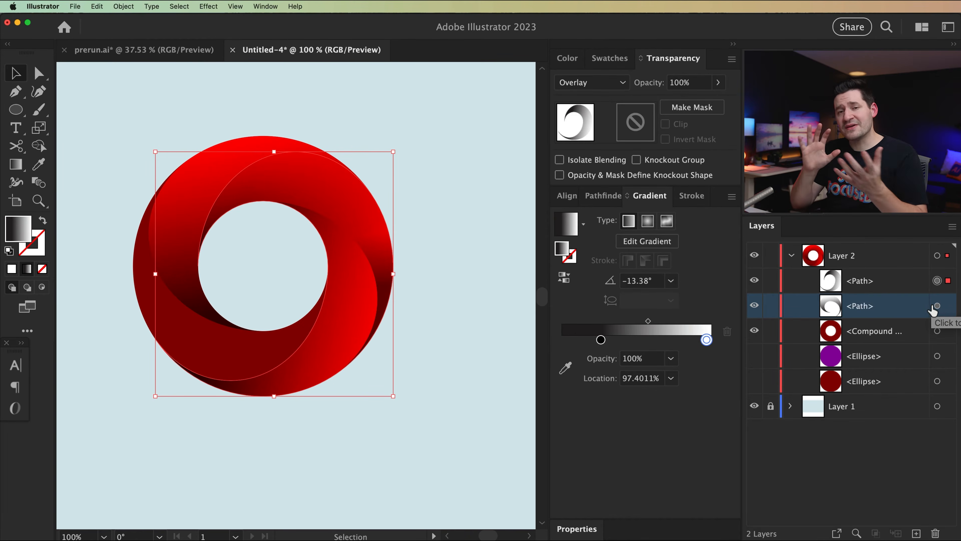
left_click(456, 369)
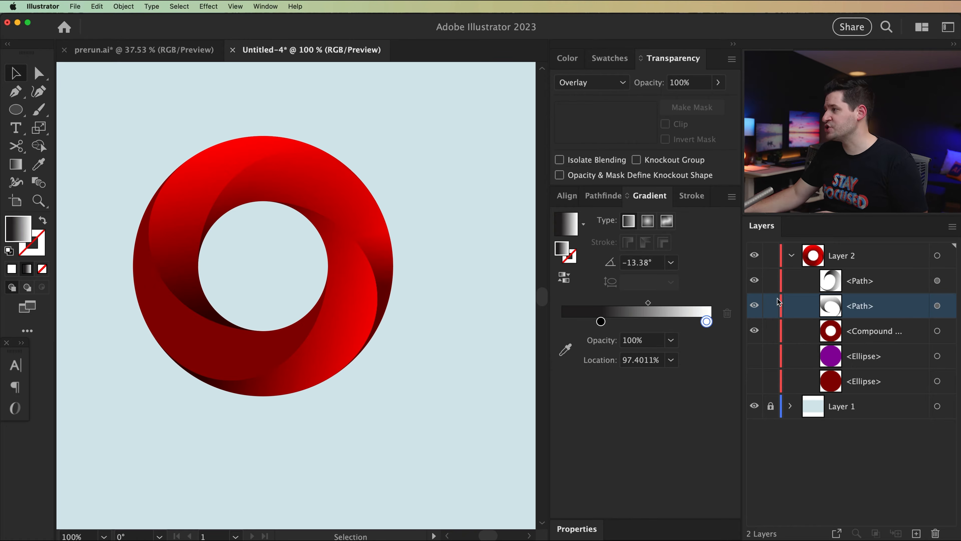
left_click(938, 306)
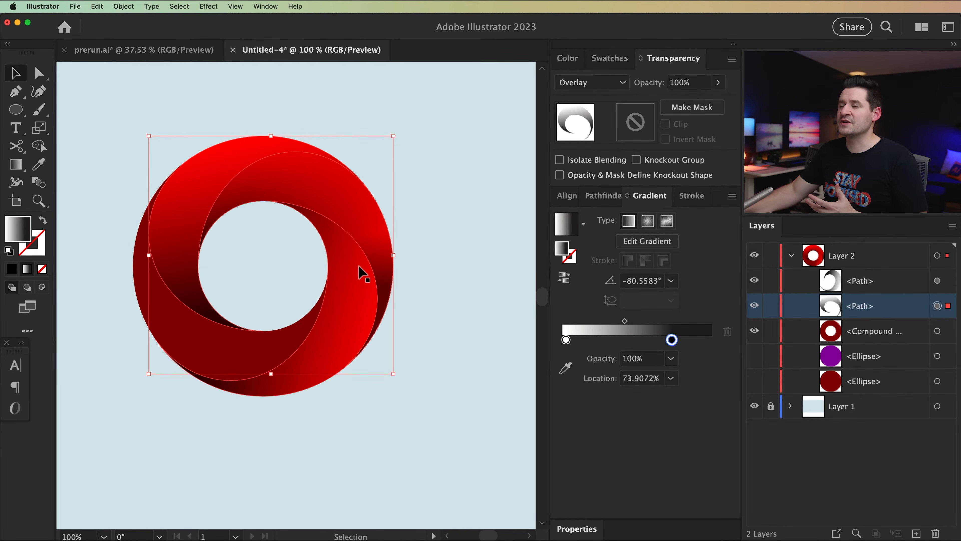
left_click(438, 319)
left_click(938, 281)
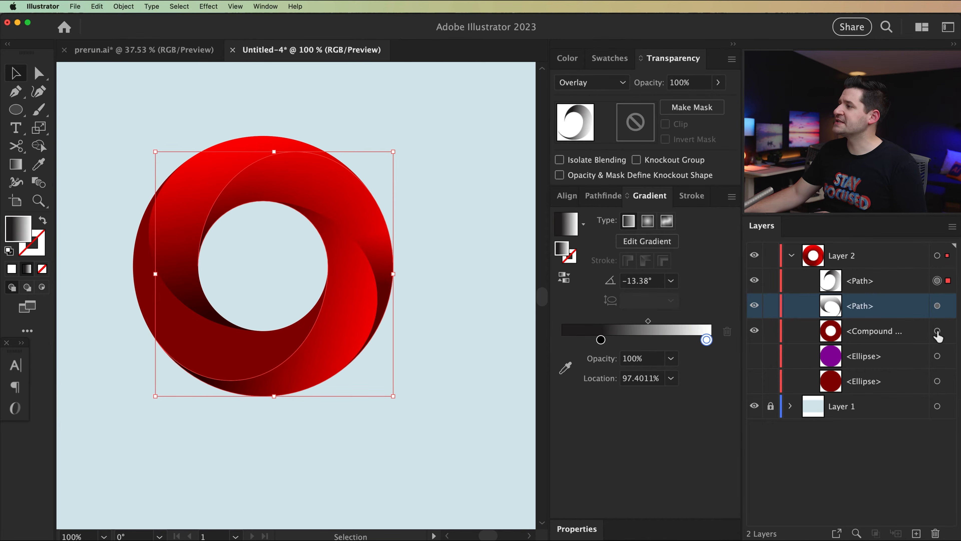
Apply a reversed linear gradient to the dark red ring, with the white stop at 0% and the black stop at 100%.
left_click(937, 331)
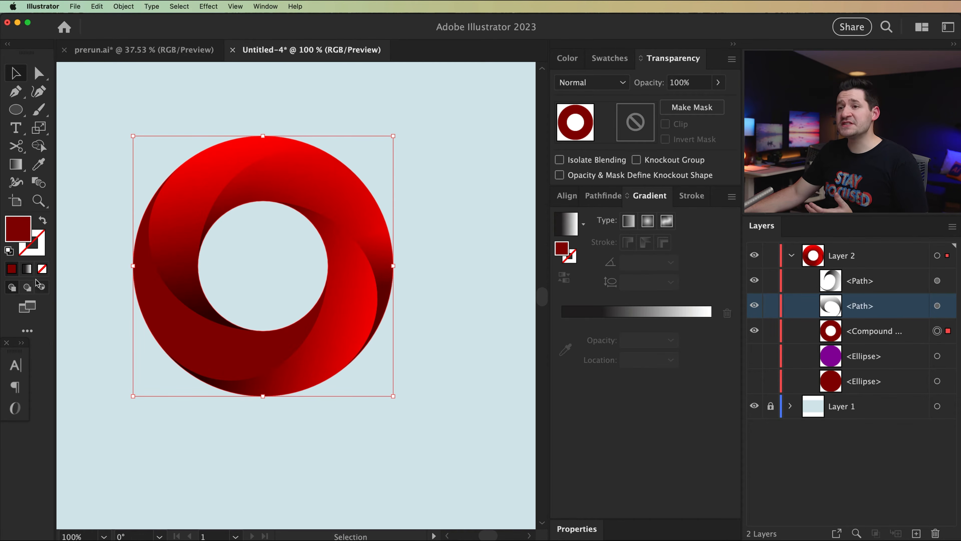
left_click(27, 269)
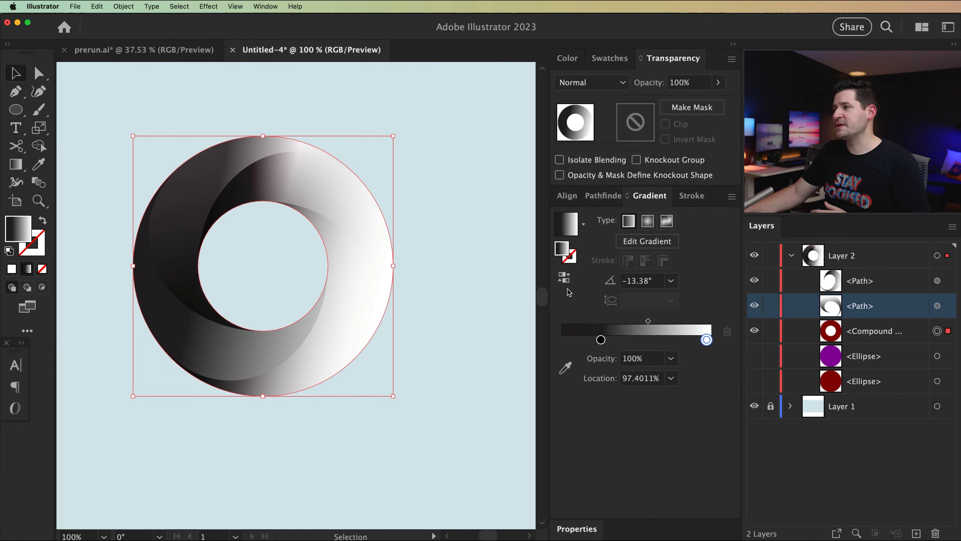
left_click(564, 278)
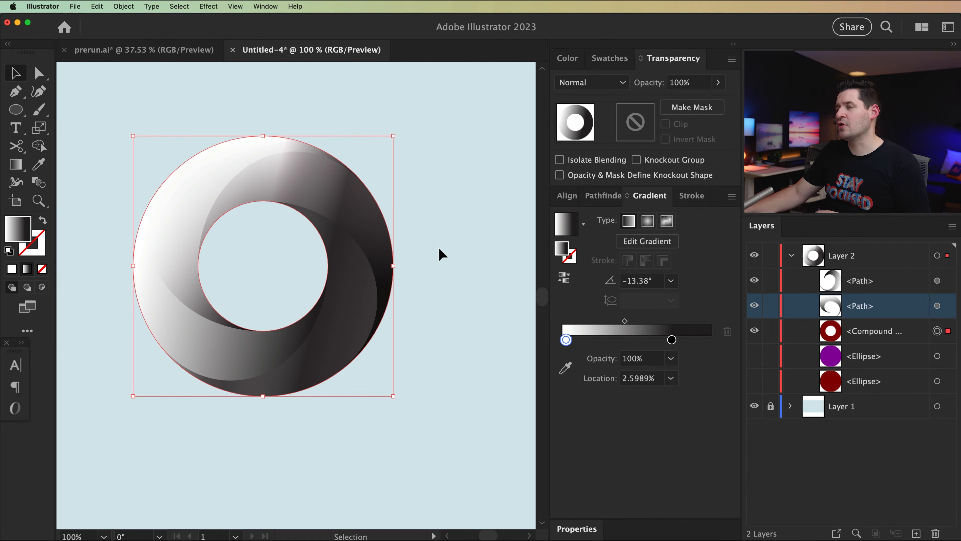
left_click_drag(566, 339, 563, 339)
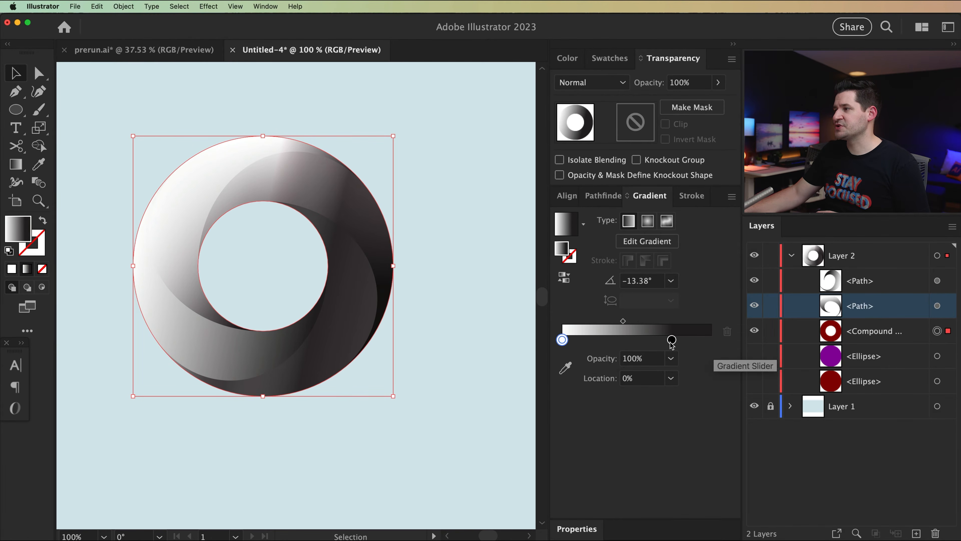
left_click_drag(671, 339, 712, 341)
Switch the ring gradient's black stop to CMYK and set C, M, Y and K all to 100%.
double_click(710, 339)
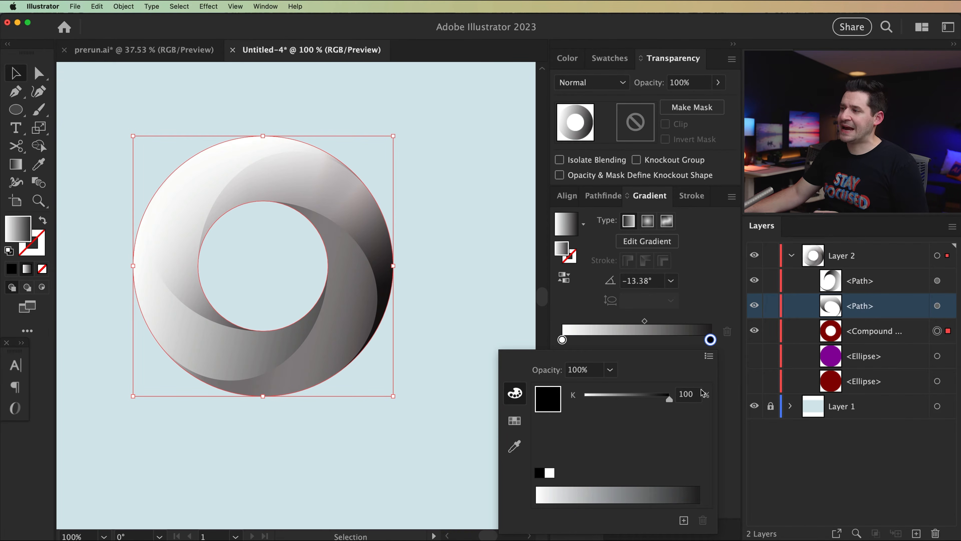
left_click(709, 357)
left_click(738, 398)
left_click(668, 396)
left_click(667, 414)
left_click(668, 434)
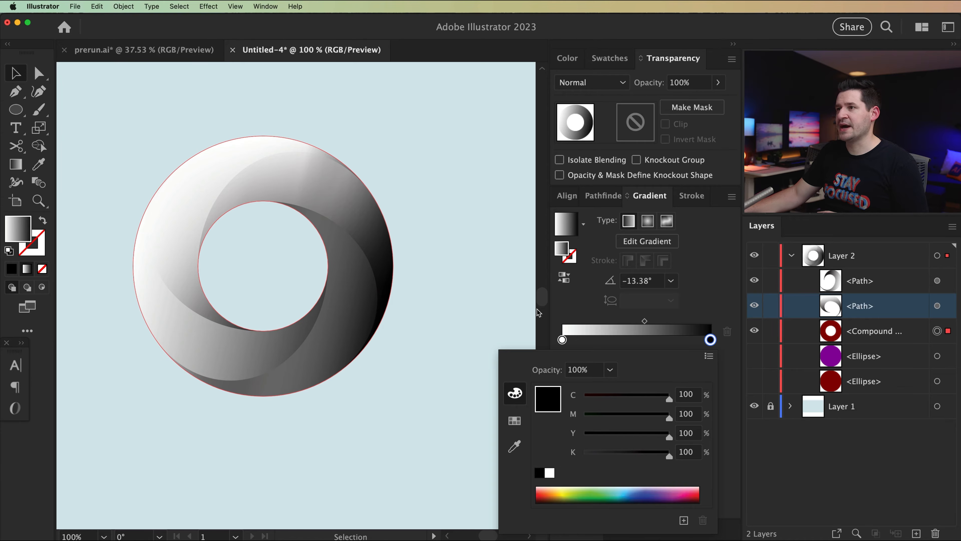
Redraw the ring's gradient almost horizontally across its full width, at about 1.3°, and deselect it.
left_click(15, 166)
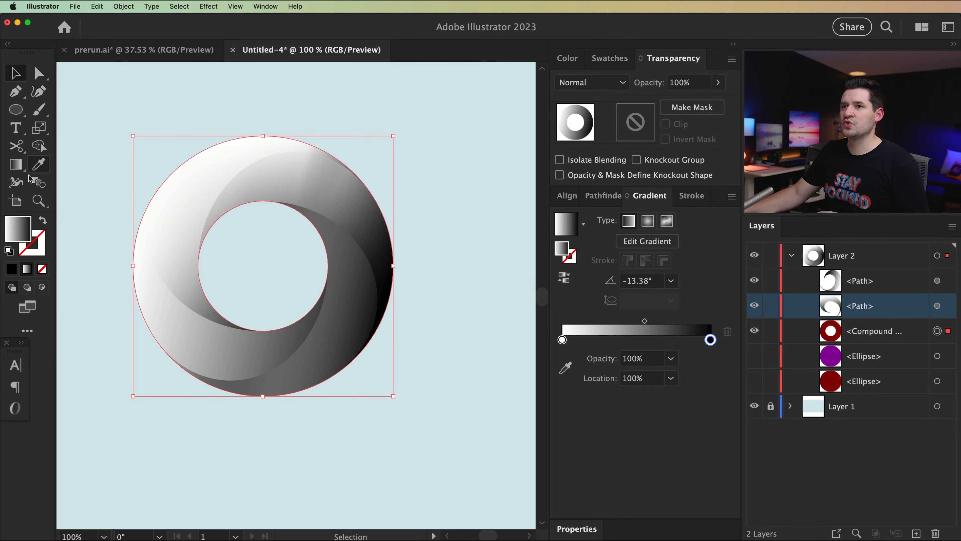
key("g")
left_click_drag(110, 279, 411, 272)
left_click_drag(247, 269, 247, 260)
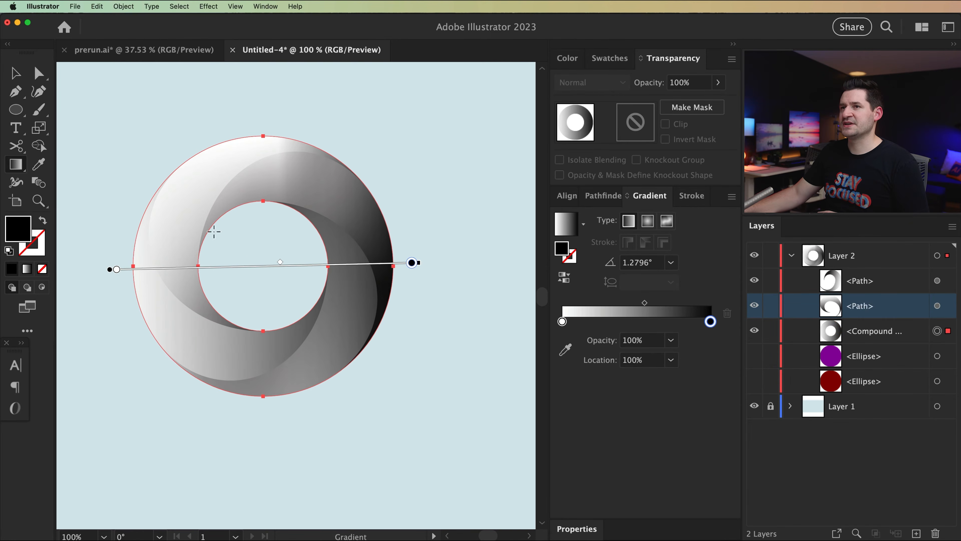
left_click(18, 81)
left_click(459, 415)
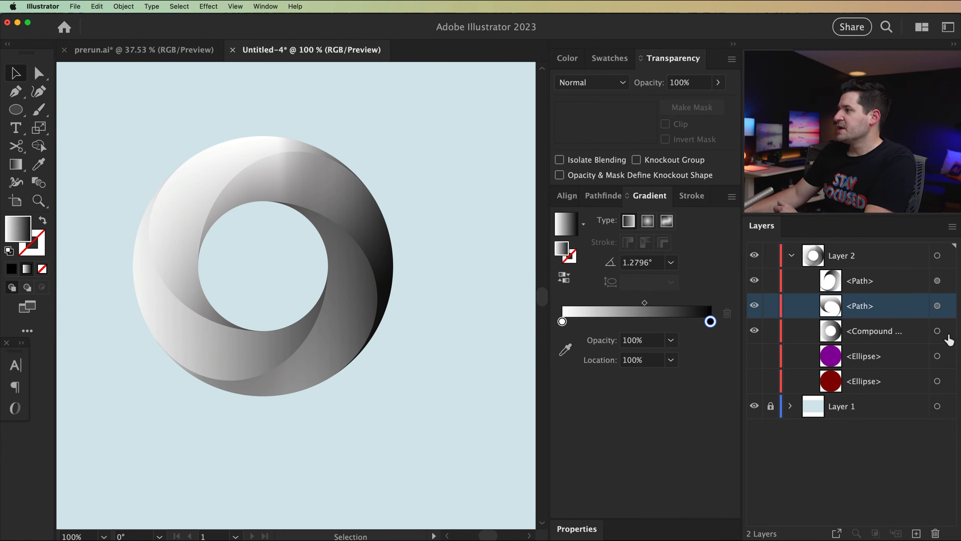
Copy the gradient ring, paste the copy in front, and move it above both swirls in Layer 2.
left_click(937, 332)
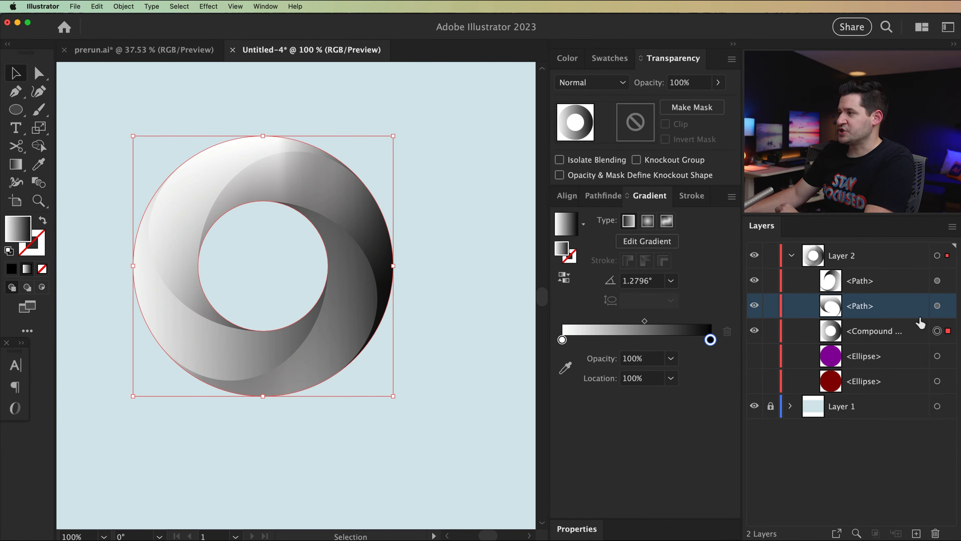
left_click(96, 6)
left_click(107, 61)
left_click(97, 7)
left_click(114, 85)
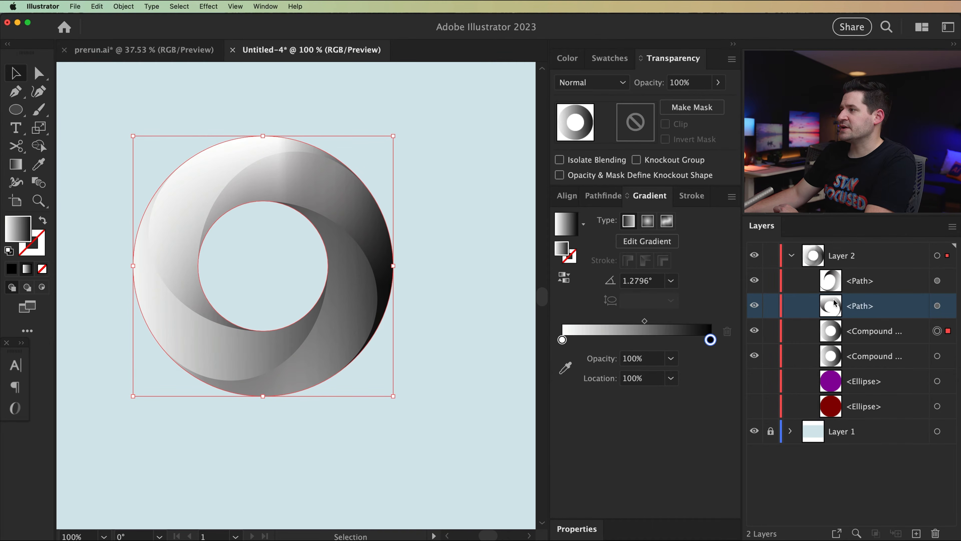
left_click_drag(870, 334, 864, 277)
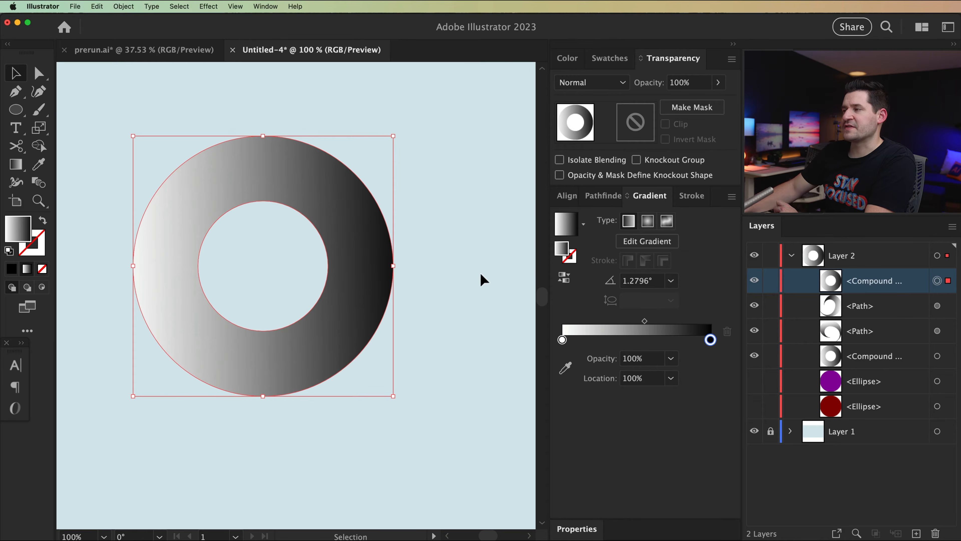
Give the top ring a black-white-black radial gradient with the white stop at about 66% and the outer black stop at 100%.
left_click(649, 224)
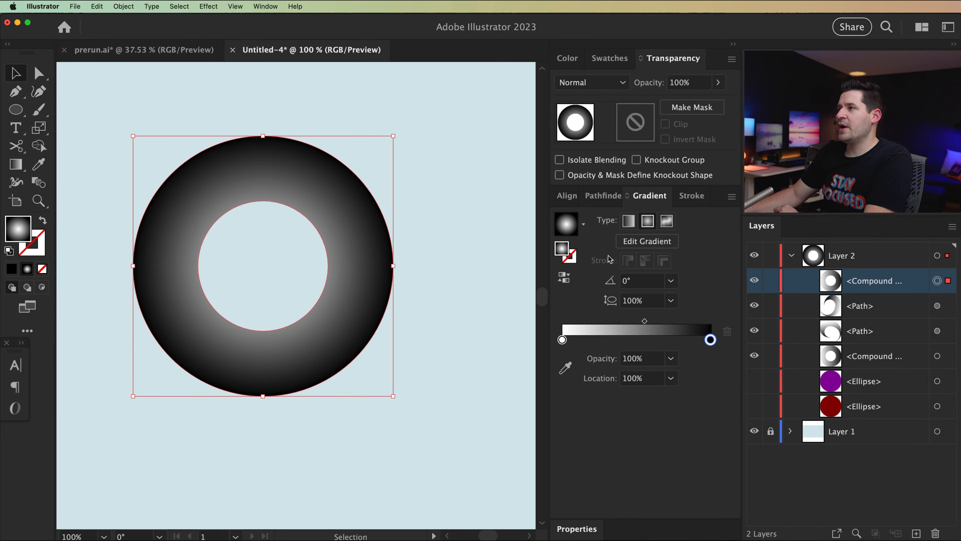
left_click_drag(563, 340, 688, 340)
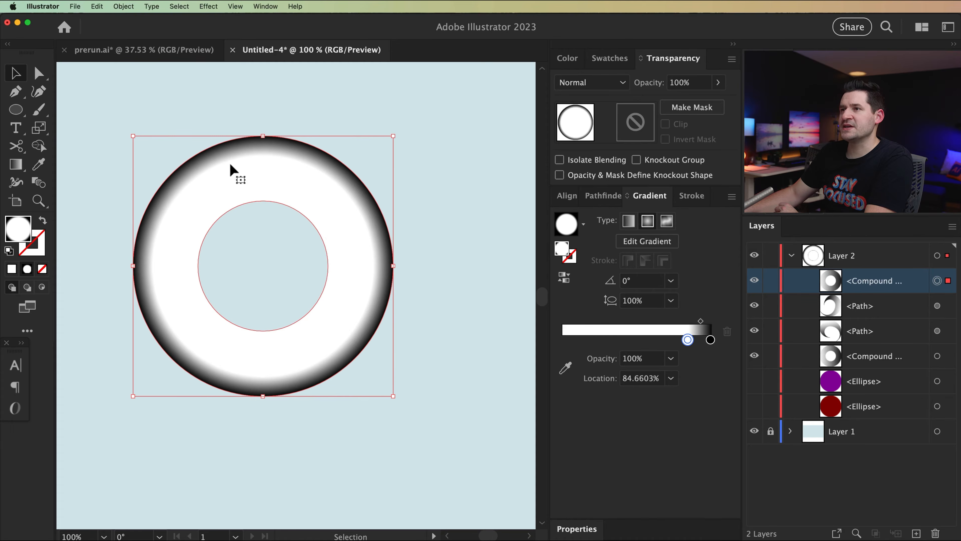
left_click_drag(711, 339, 699, 340)
left_click(710, 340)
left_click_drag(698, 339, 660, 340)
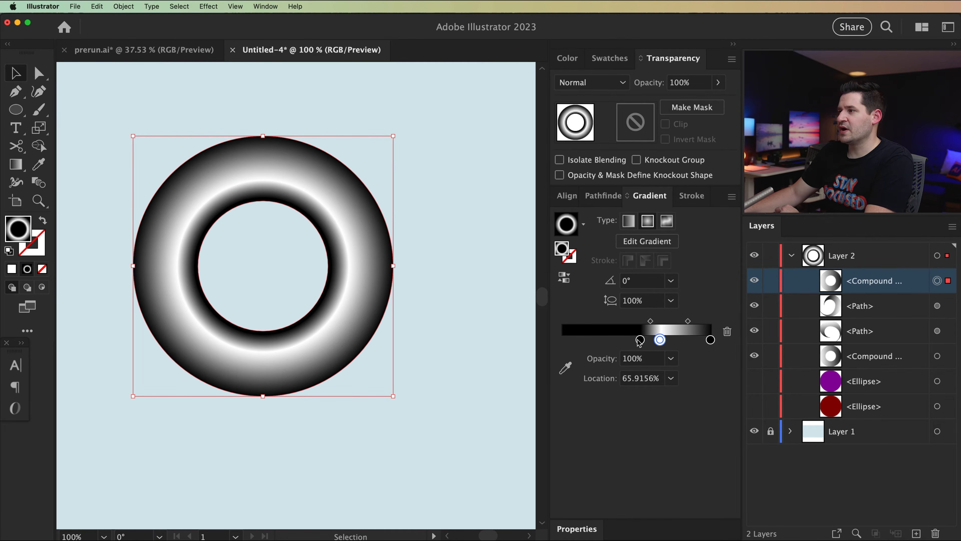
Shift the inner stops of the top ring's radial gradient slightly outward and add a second, pure white stop at about 75%.
left_click_drag(639, 340, 643, 340)
left_click_drag(710, 340, 663, 340)
left_click_drag(663, 340, 675, 338)
double_click(674, 340)
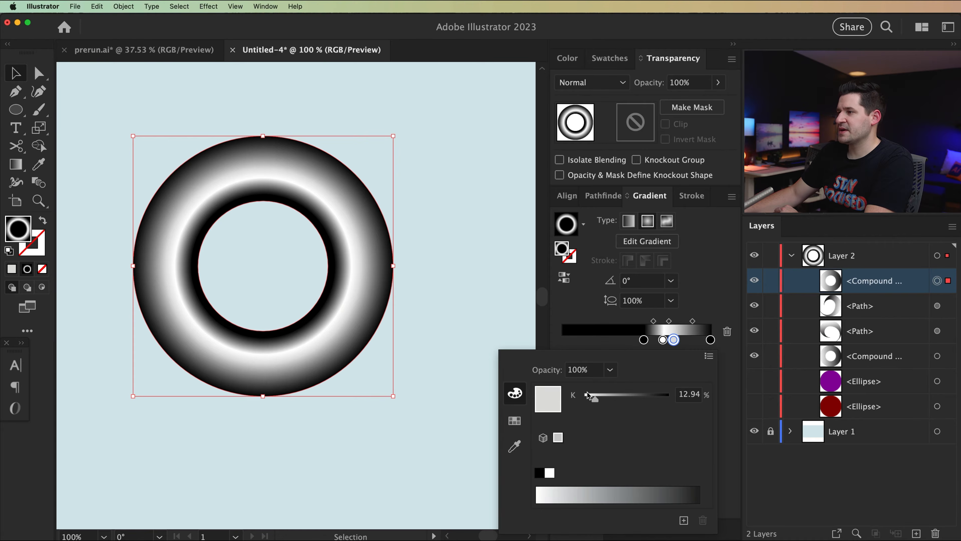
left_click_drag(596, 401, 584, 400)
left_click(674, 340)
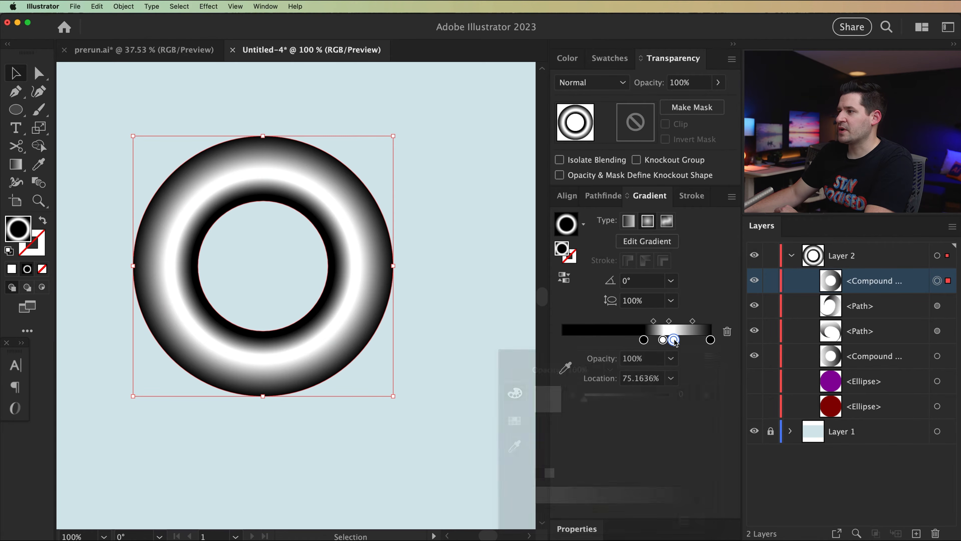
Set the second white stop's opacity to 40%, move the outer black stop inward, and place the midpoint between them at about 42%.
left_click(671, 358)
left_click(689, 243)
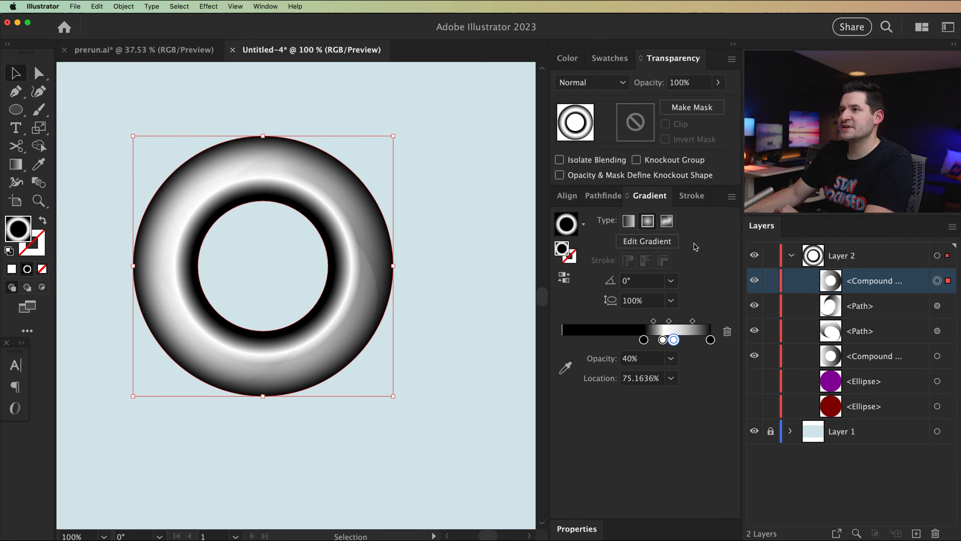
left_click_drag(710, 340, 692, 332)
left_click(683, 321)
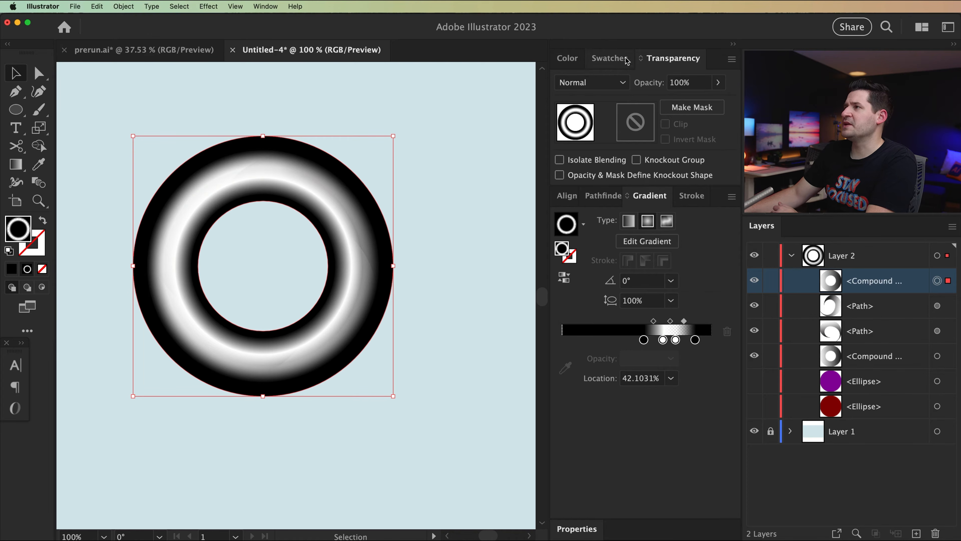
Set the top ring's blending mode to Overlay and hide that ring in Layer 2.
left_click(620, 84)
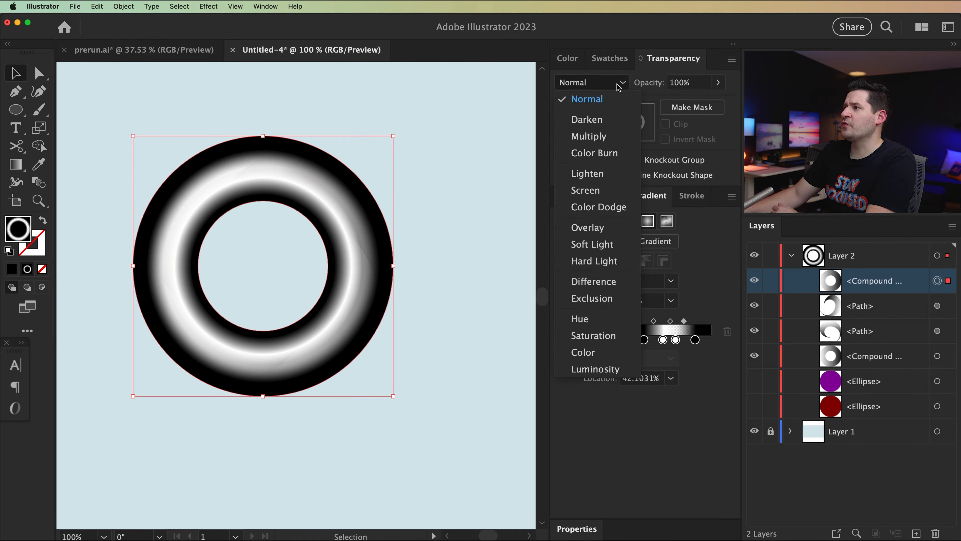
left_click(601, 228)
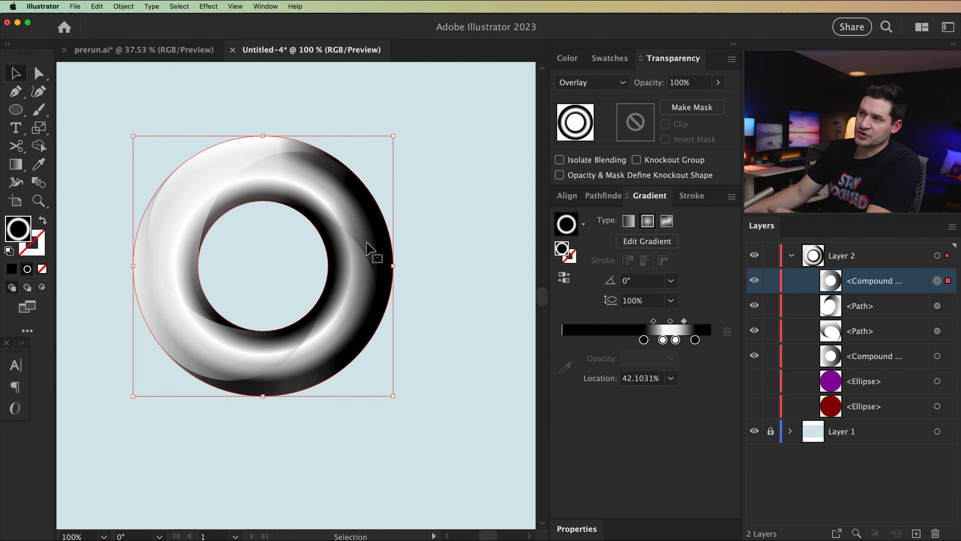
left_click(755, 280)
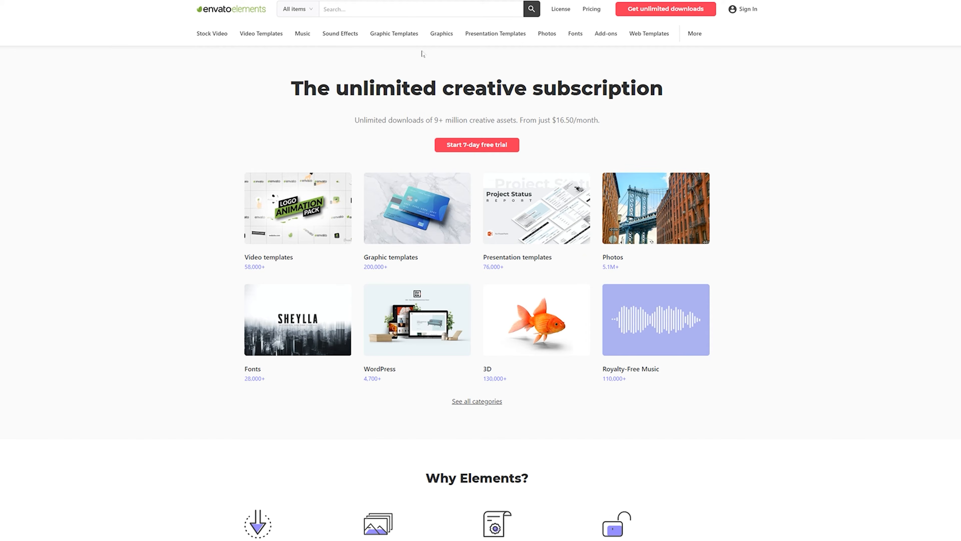
Switch to the Envato Elements website and look through the popular packs in the Icons category of Graphics.
mouse_move(443, 37)
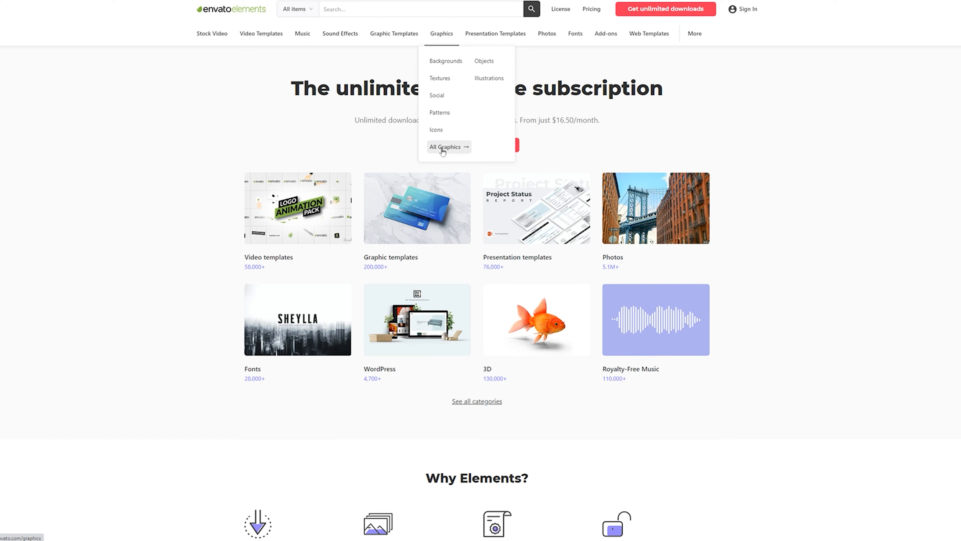
left_click(434, 133)
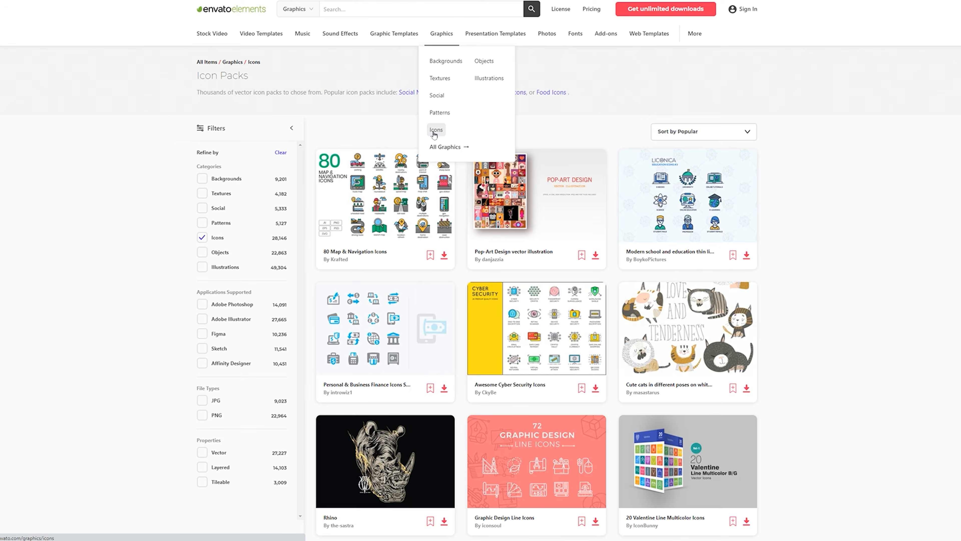
scroll(779, 249, "down", 9)
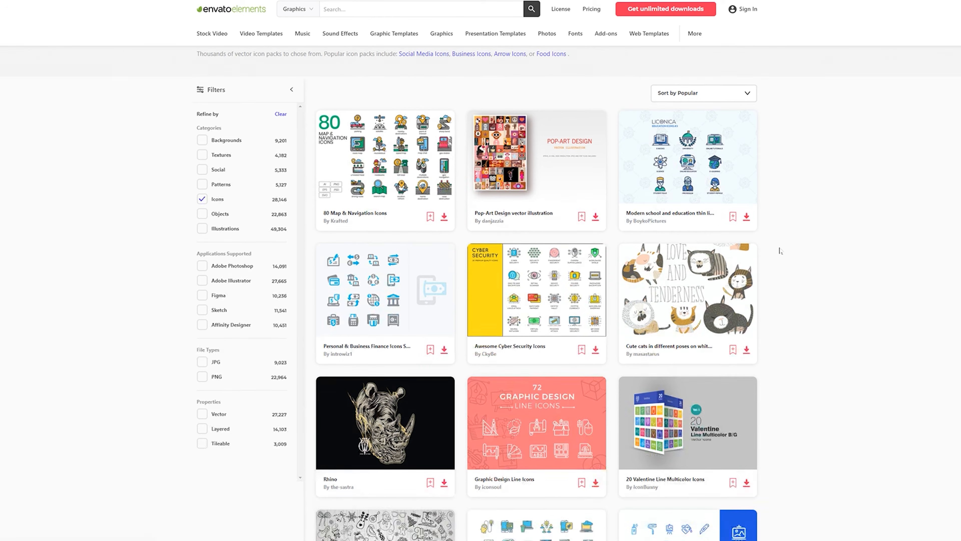
scroll(780, 250, "down", 9)
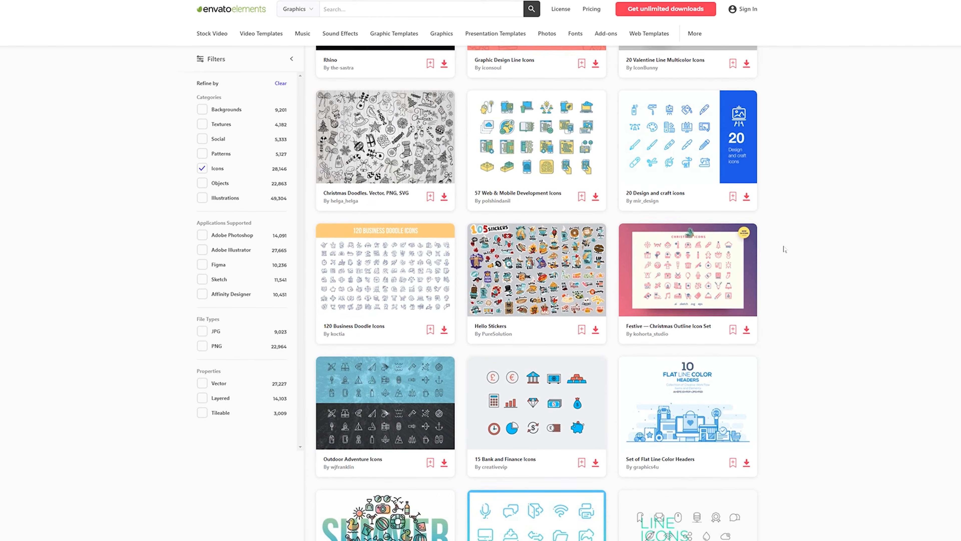
scroll(784, 248, "down", 4)
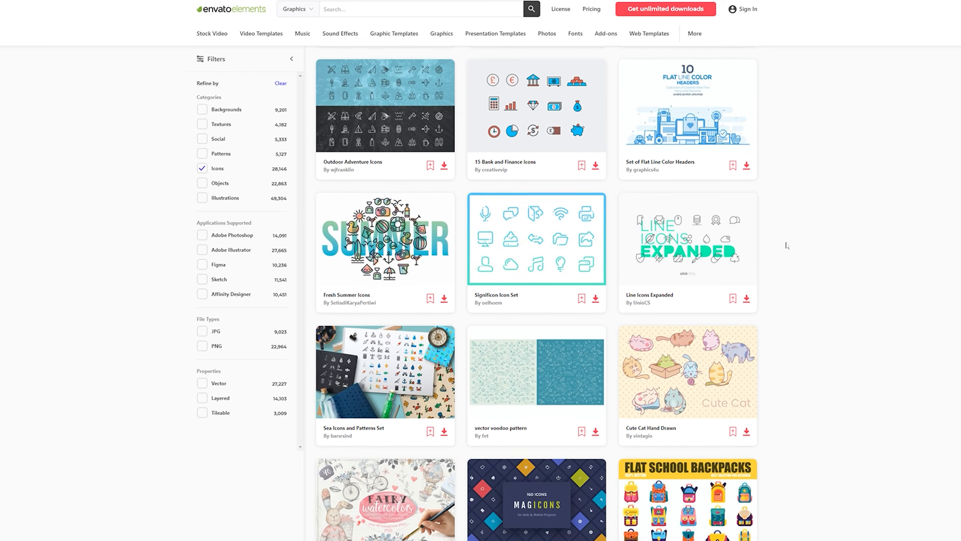
scroll(786, 246, "up", 3)
scroll(786, 246, "up", 20)
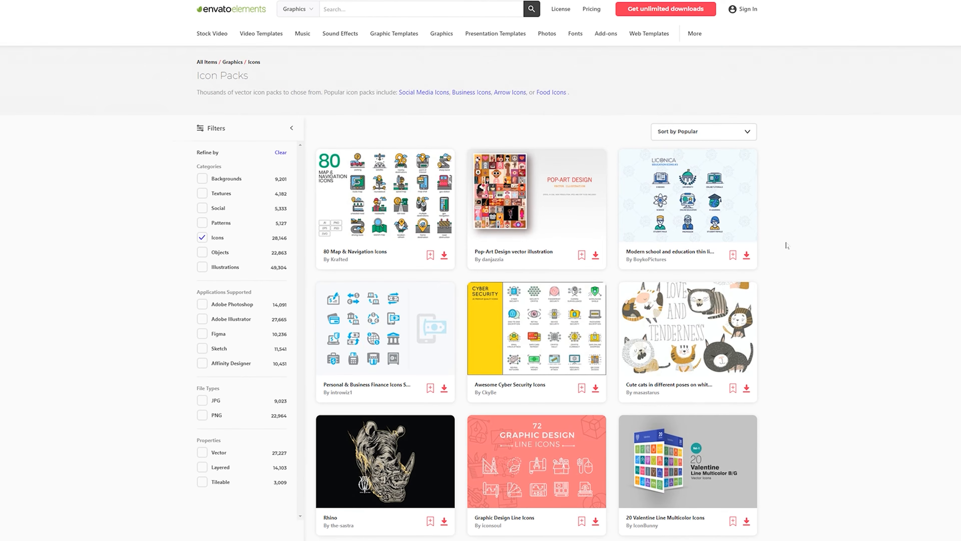
Look through the popular items in the Textures category of Graphics.
mouse_move(439, 38)
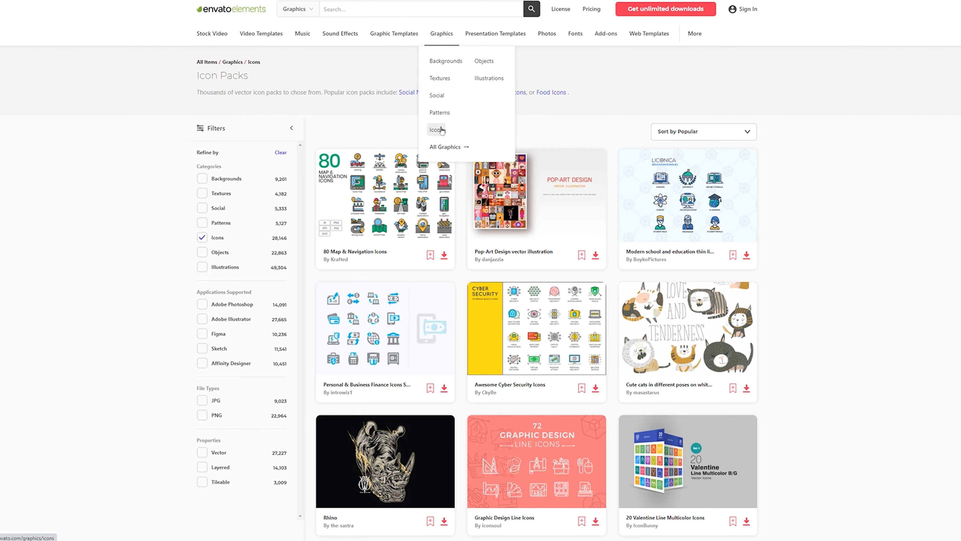
left_click(439, 78)
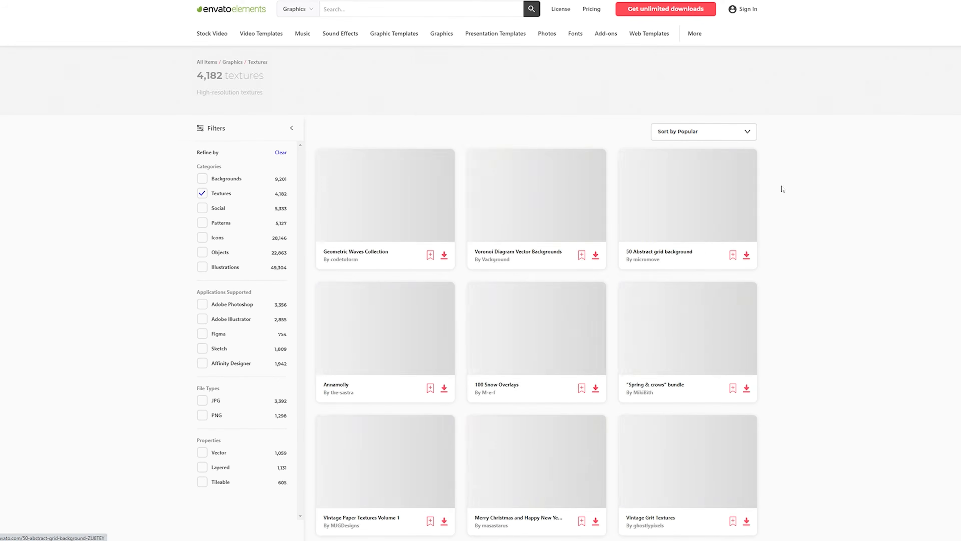
scroll(838, 174, "down", 6)
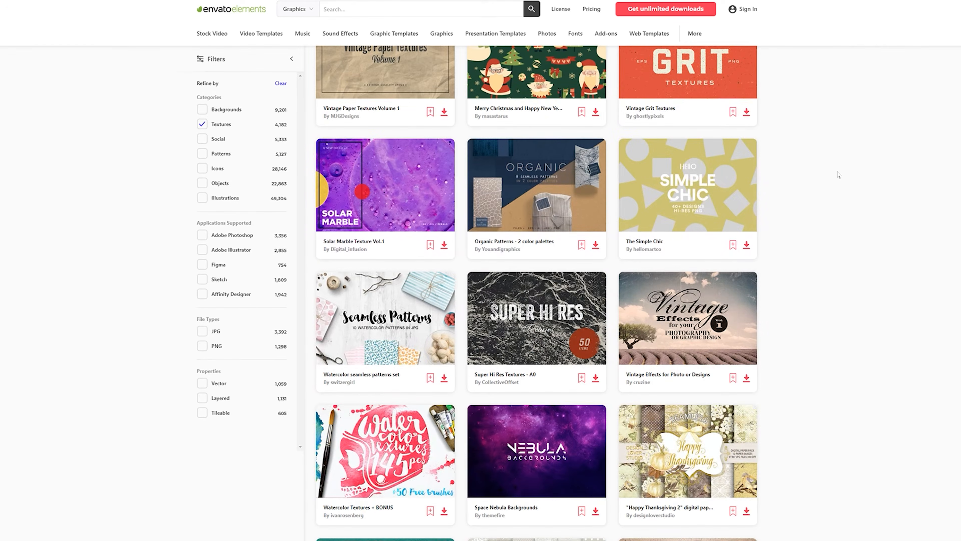
scroll(837, 174, "down", 11)
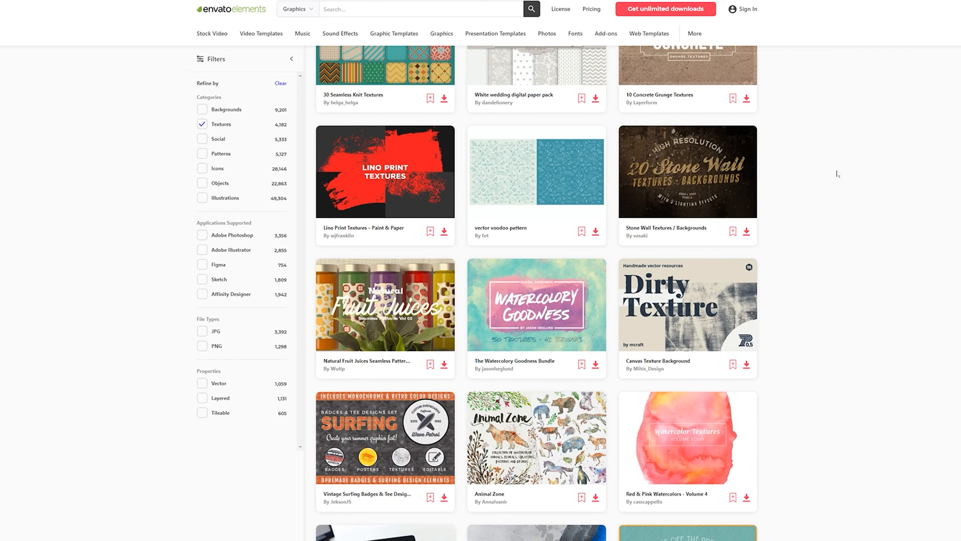
scroll(836, 171, "down", 16)
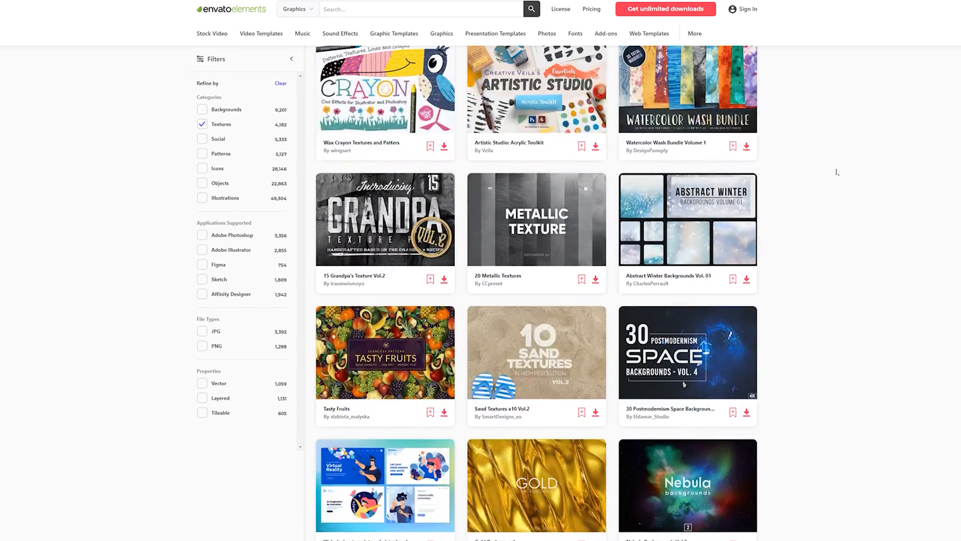
scroll(837, 172, "up", 20)
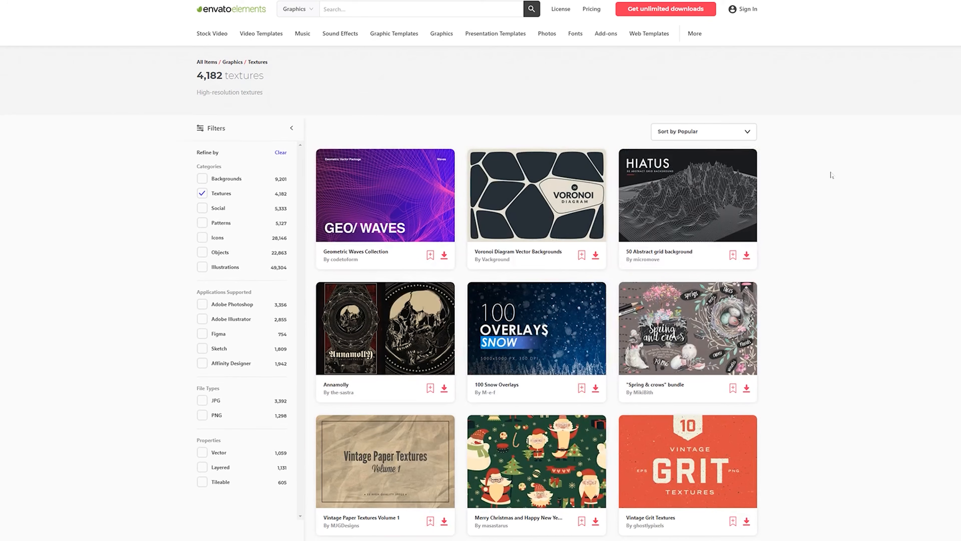
Look through the popular designs in the Presentation Templates category.
left_click(507, 37)
scroll(813, 219, "down", 10)
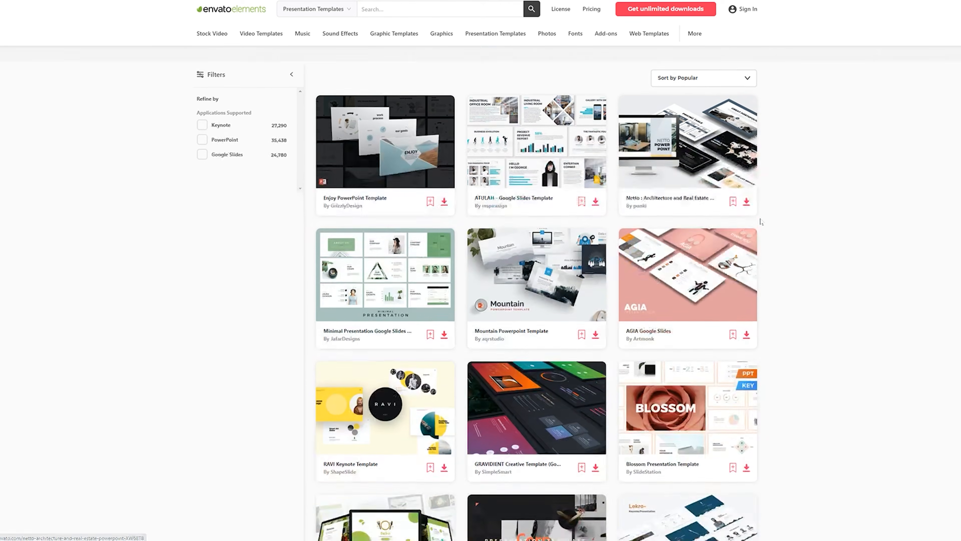
scroll(813, 219, "down", 2)
scroll(831, 216, "down", 20)
scroll(851, 216, "down", 10)
scroll(856, 212, "up", 20)
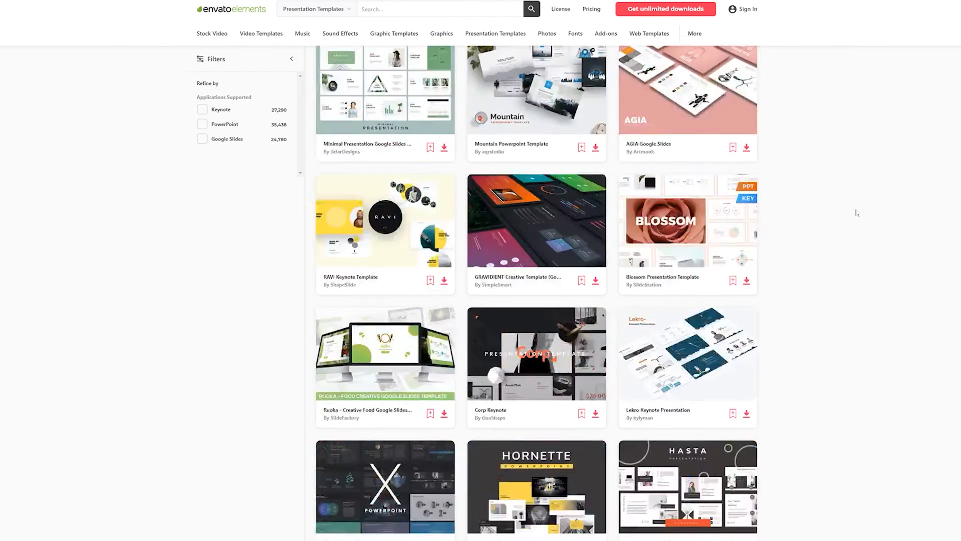
Look through the popular typefaces in the Fonts category.
left_click(575, 34)
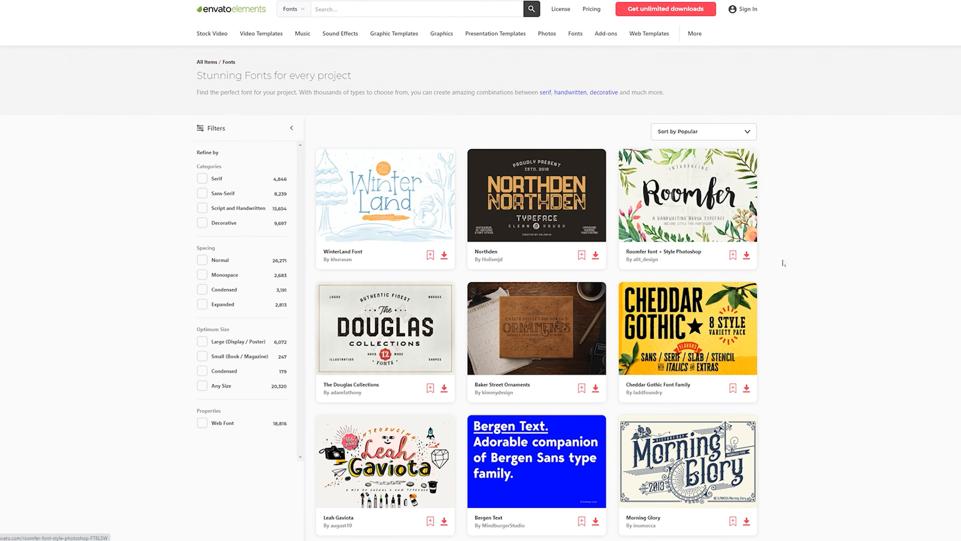
scroll(798, 262, "down", 10)
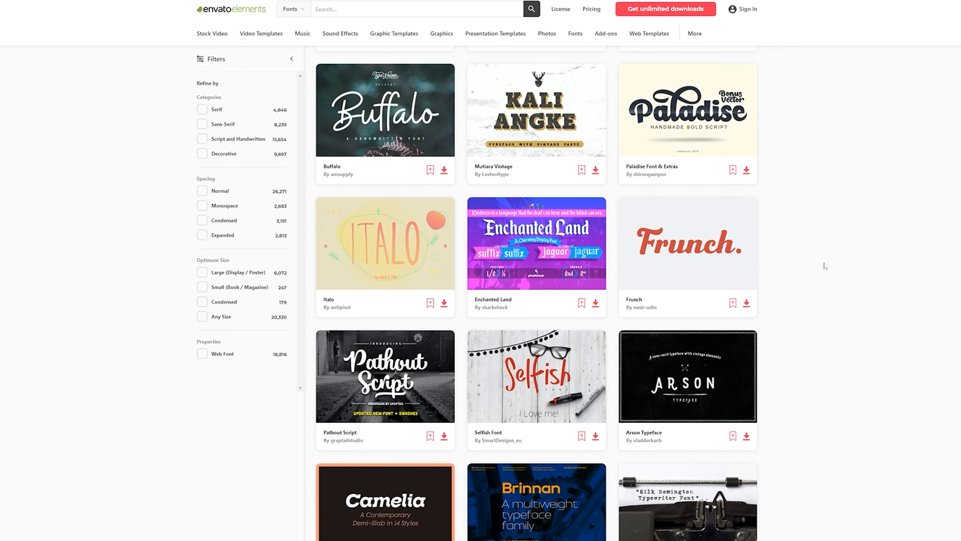
scroll(825, 266, "down", 20)
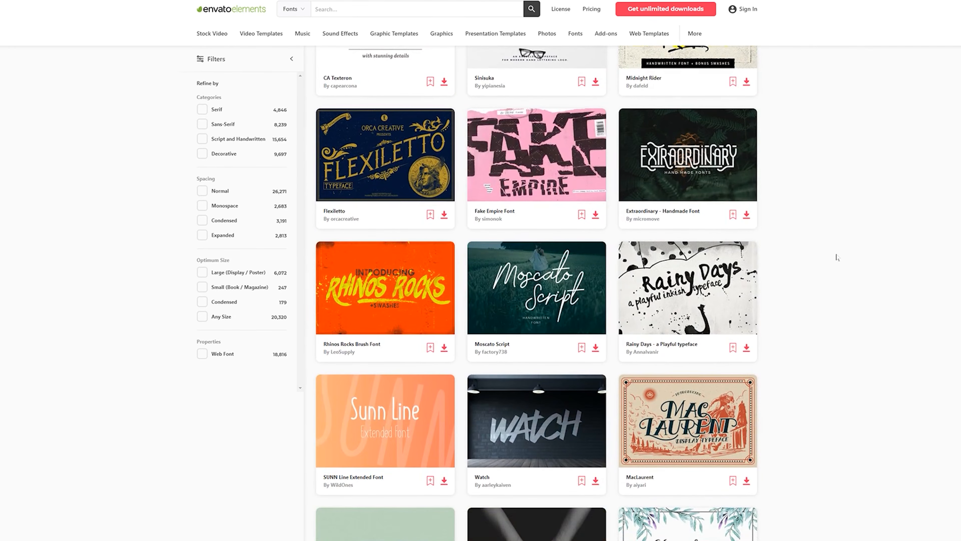
scroll(839, 256, "down", 13)
scroll(839, 256, "up", 20)
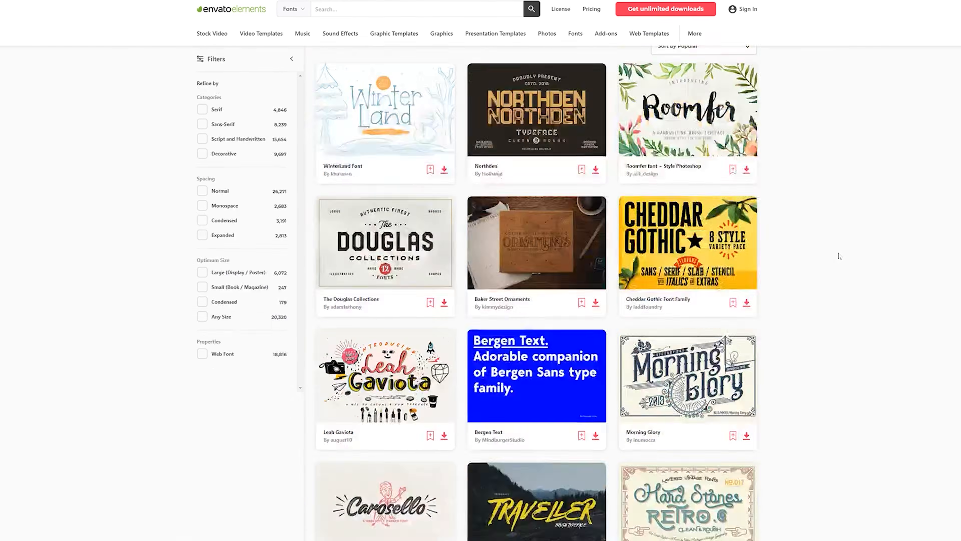
scroll(839, 256, "up", 3)
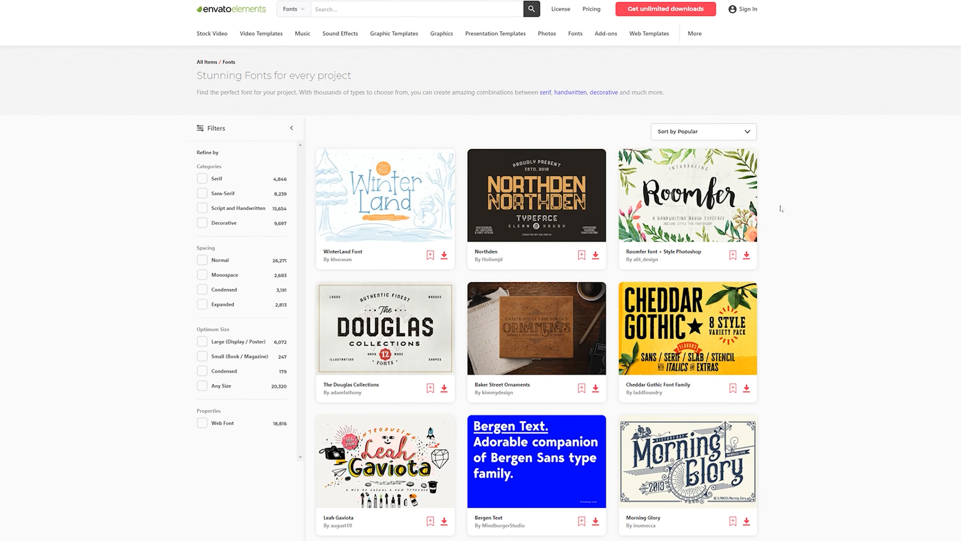
Look through the royalty-free stock images in the Photos category.
left_click(550, 38)
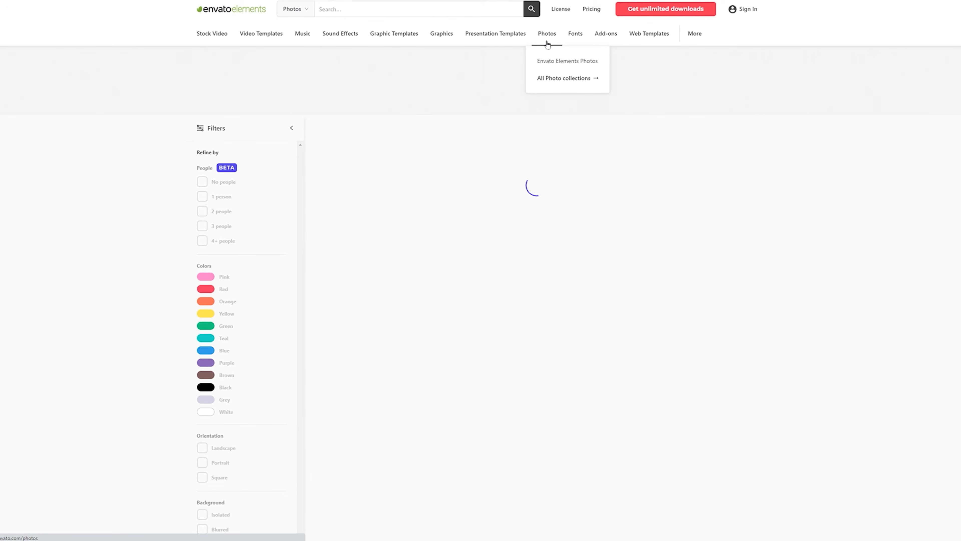
scroll(800, 193, "down", 1)
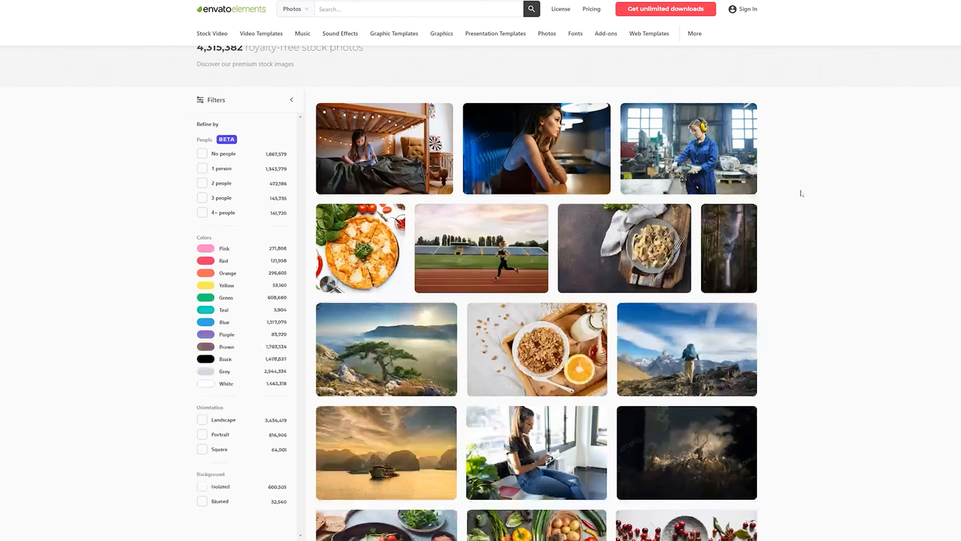
scroll(801, 193, "down", 10)
scroll(801, 194, "down", 10)
scroll(801, 194, "down", 20)
scroll(804, 193, "up", 11)
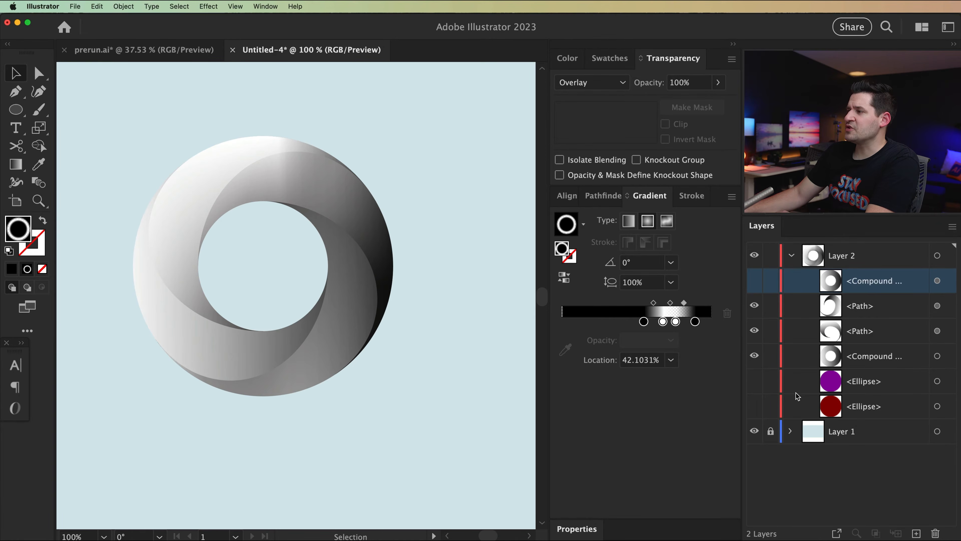
In Illustrator, show the large dark red ellipse, copy it, paste the copy in front, and move the copy to the top of Layer 2.
left_click(754, 406)
left_click(937, 407)
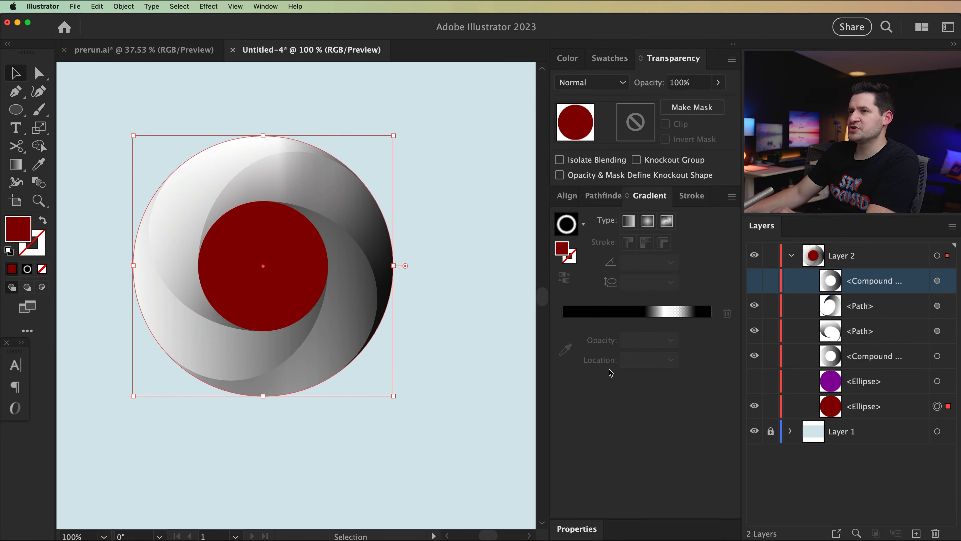
left_click(97, 6)
left_click(121, 66)
left_click(97, 6)
left_click(117, 79)
left_click_drag(860, 406, 853, 269)
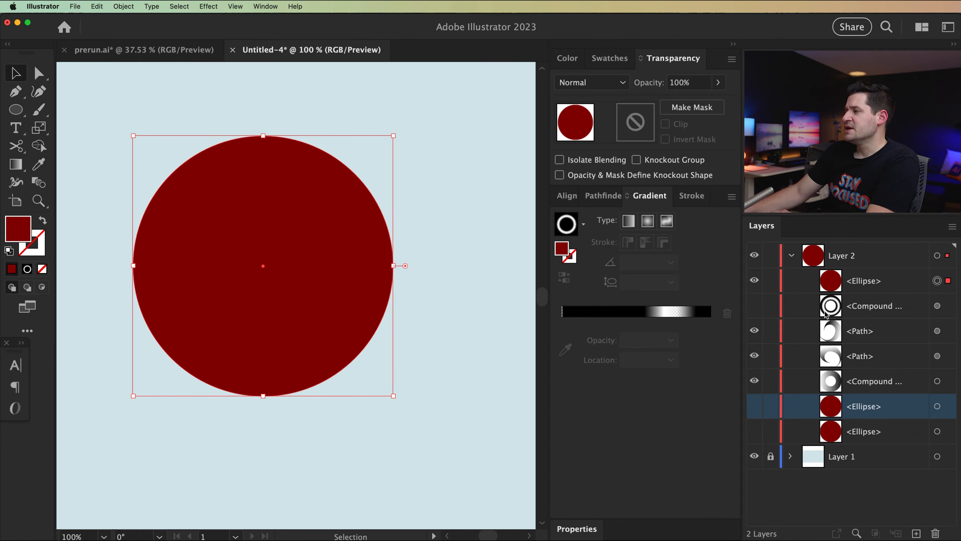
Examine the finished colored rings in the prerun.ai document and return to Untitled-4.
left_click(159, 51)
left_click(442, 297)
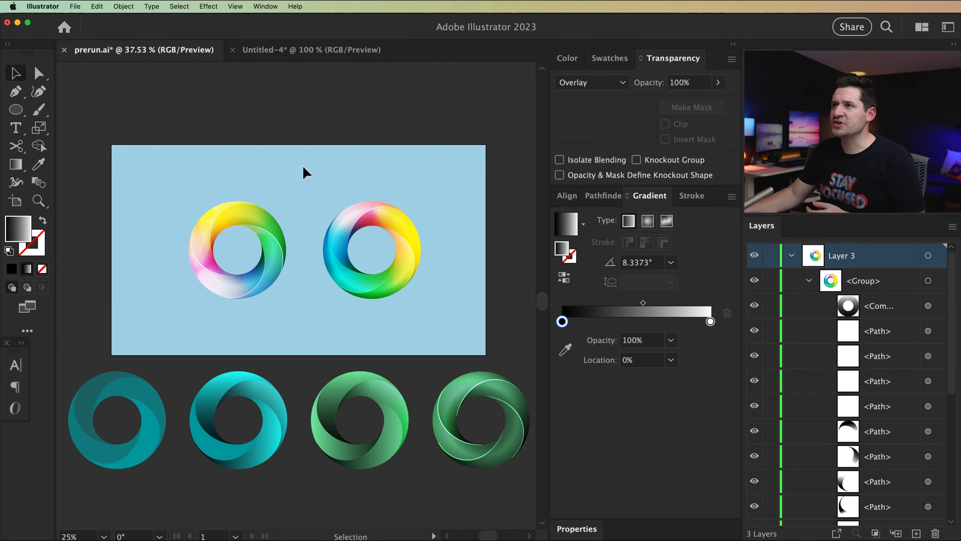
left_click(315, 52)
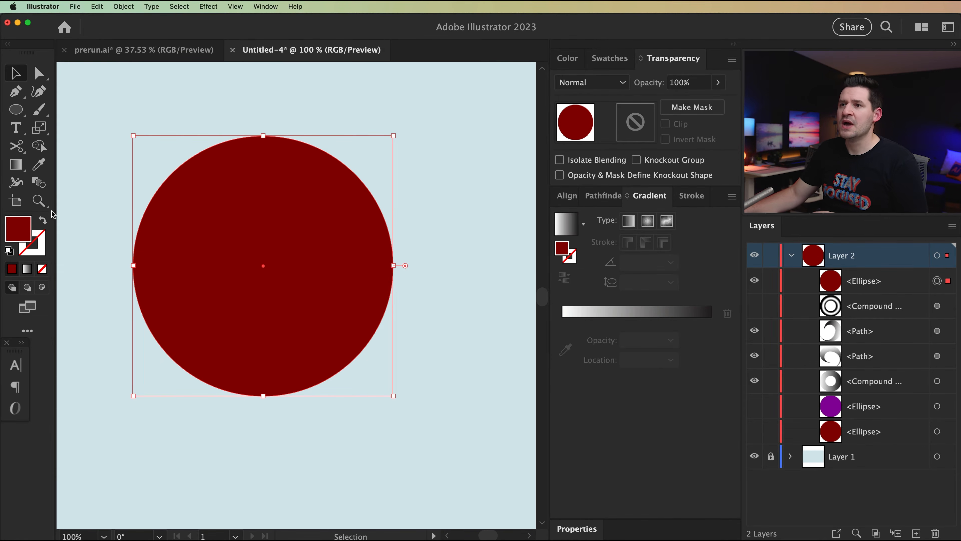
Swap the fill and stroke of the top dark red ellipse and set its stroke weight to 300 pt.
left_click(42, 222)
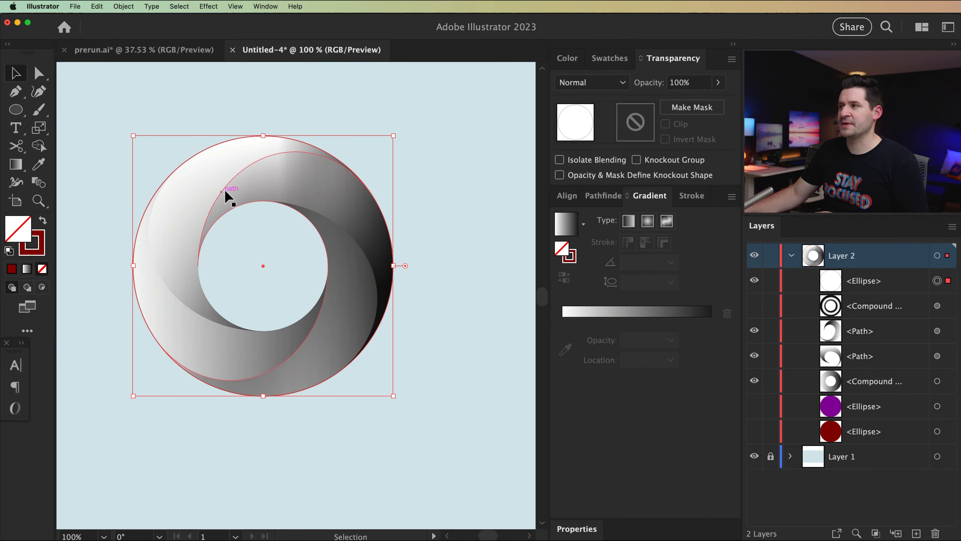
left_click(691, 196)
left_click(635, 221)
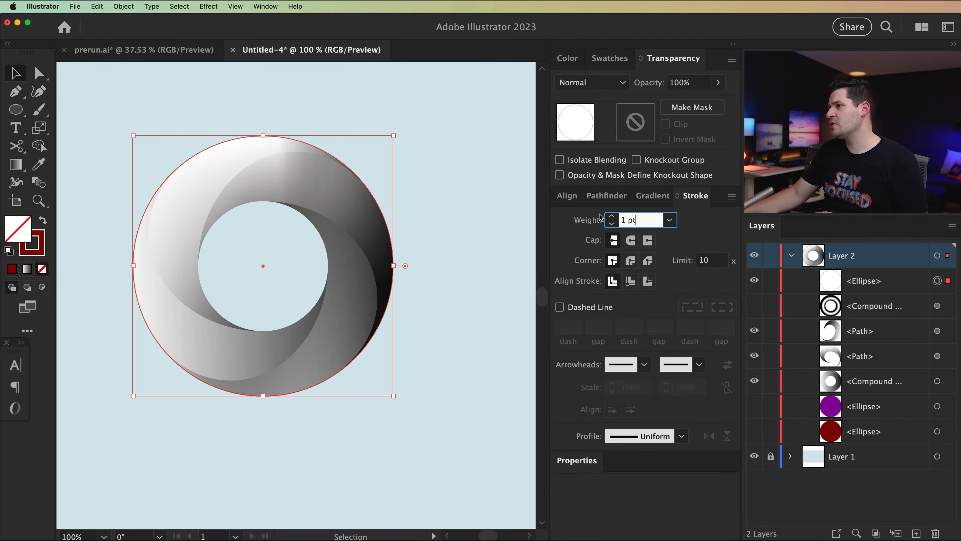
key("Tab")
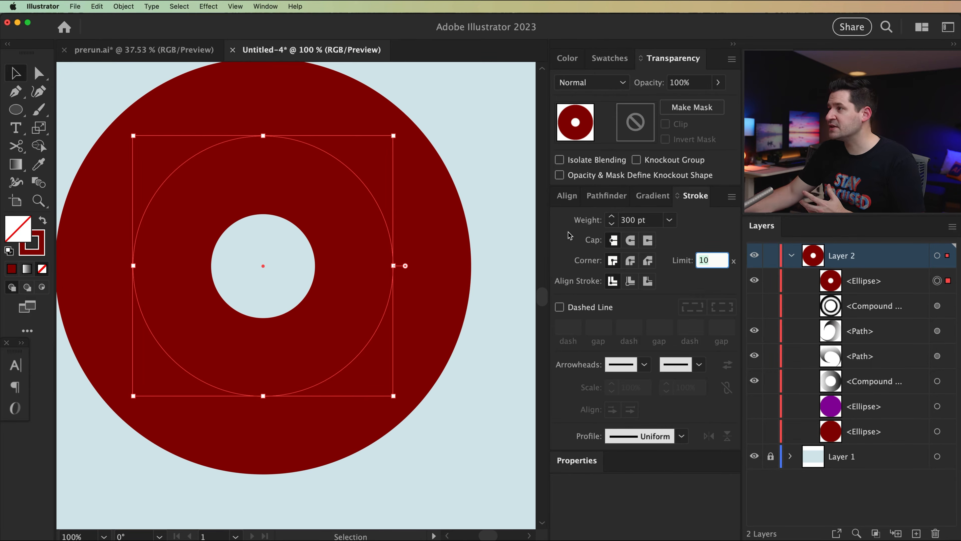
Apply the white-to-black gradient along the ellipse's stroke and rotate the ellipse 90° counterclockwise so the gradient seam points straight up.
left_click(650, 196)
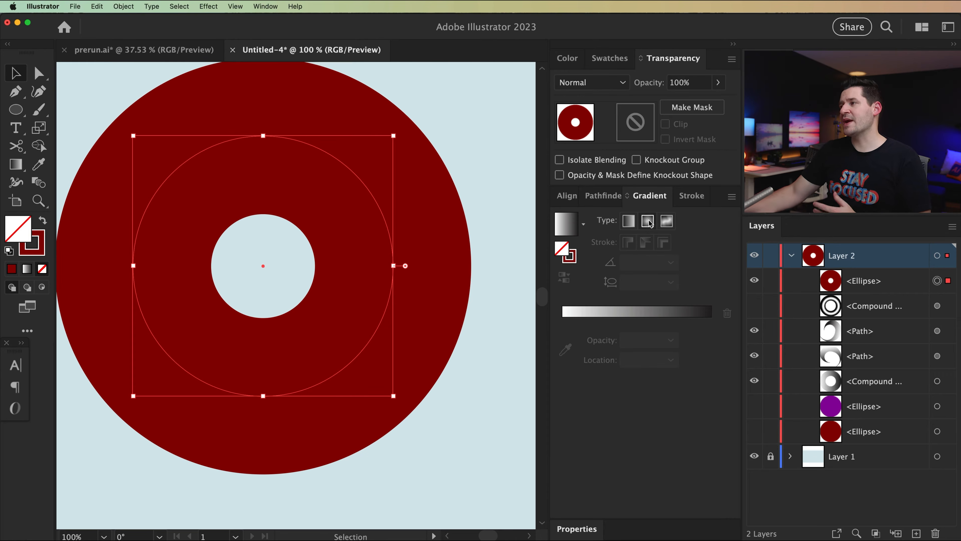
left_click(572, 256)
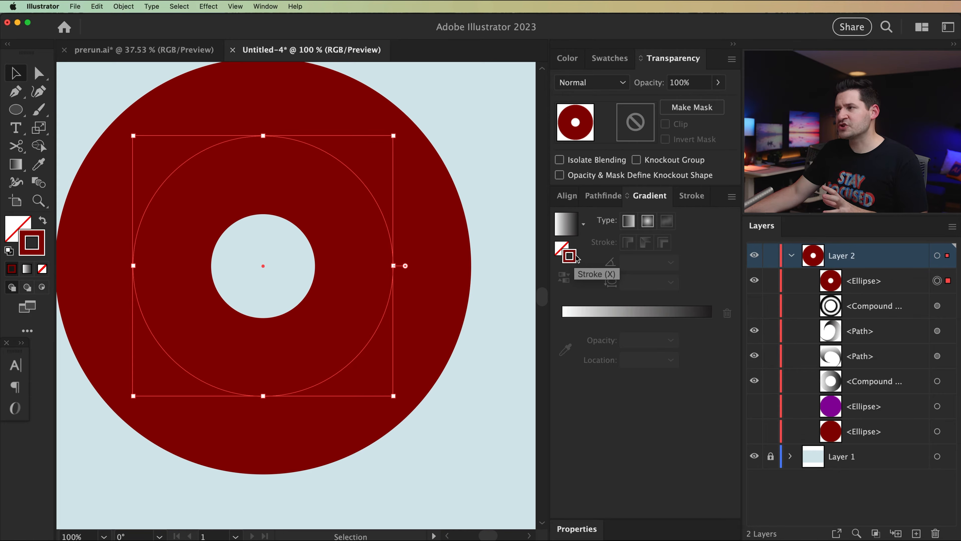
left_click(568, 228)
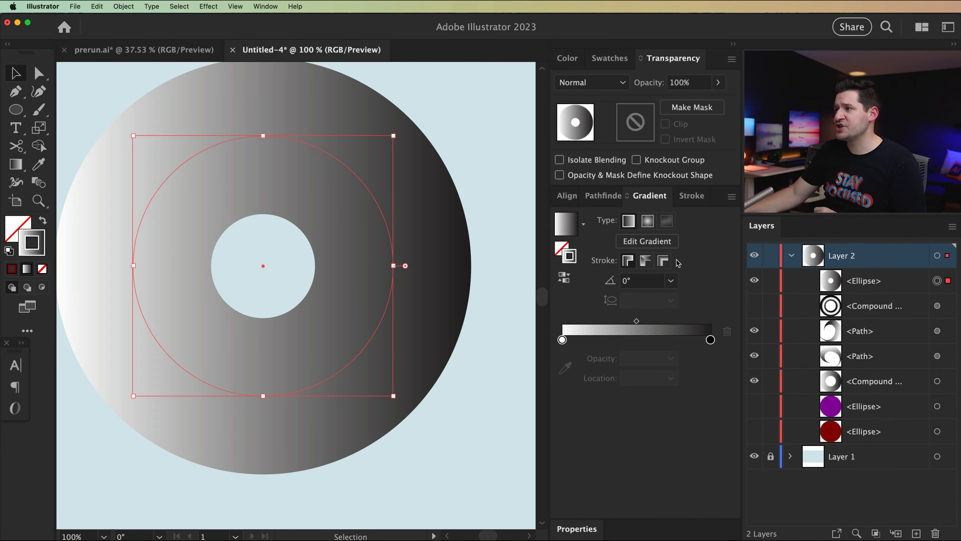
left_click(645, 260)
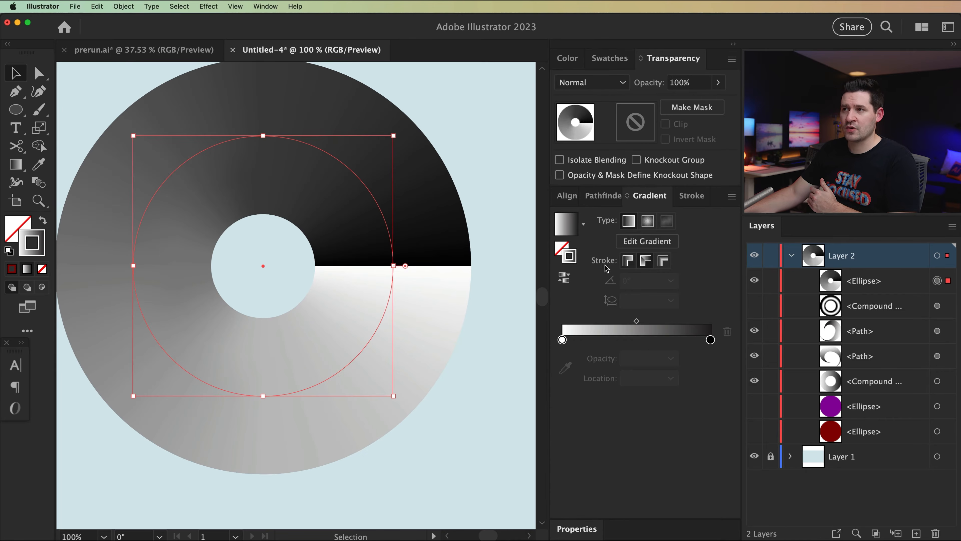
key("super+minus")
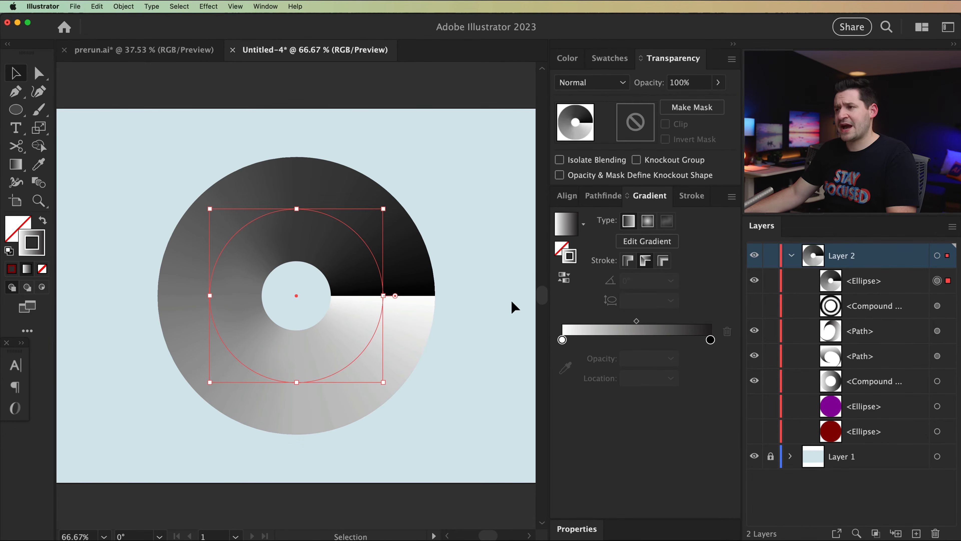
left_click_drag(373, 191, 213, 180)
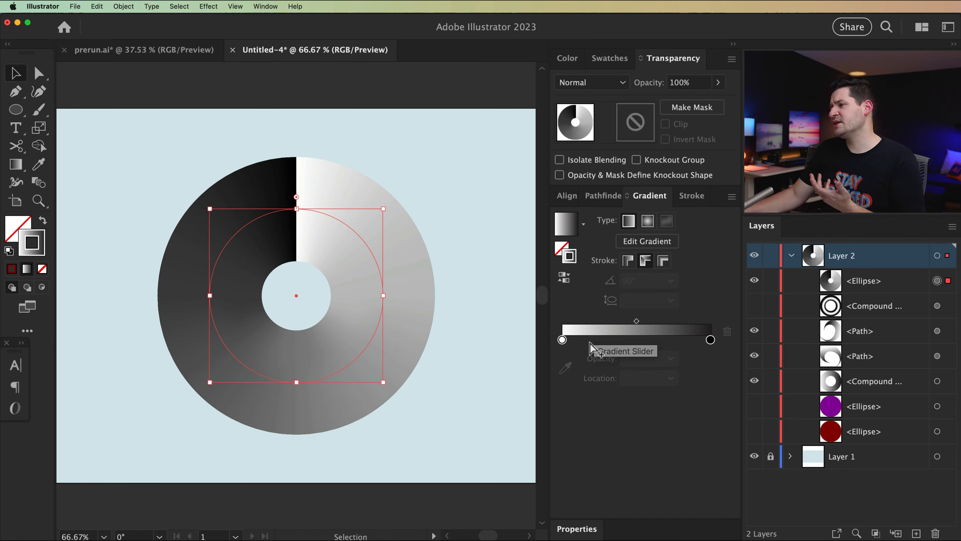
Add three gradient stops at about 25%, 51% and 75%, and set the starting stop to RGB color ce2951.
left_click_drag(599, 340, 637, 340)
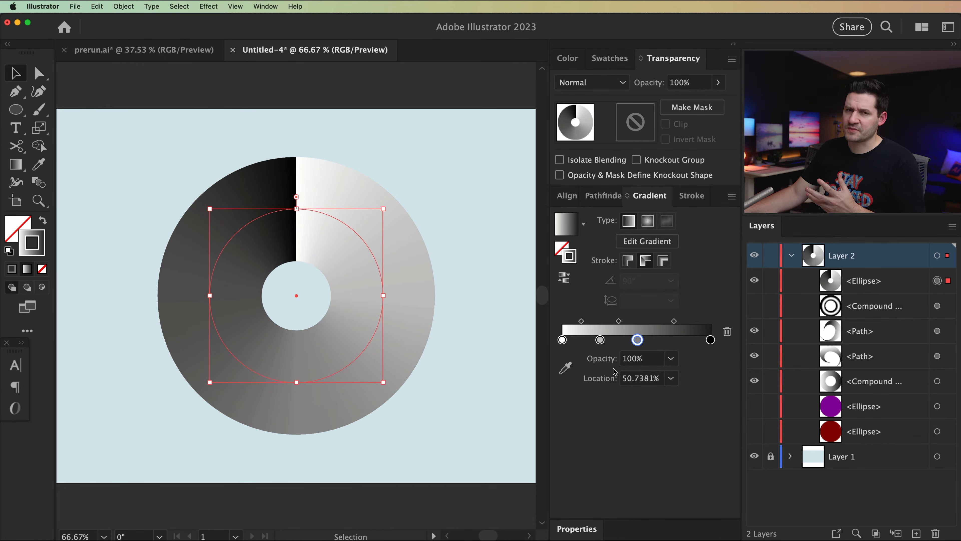
left_click_drag(669, 339, 677, 341)
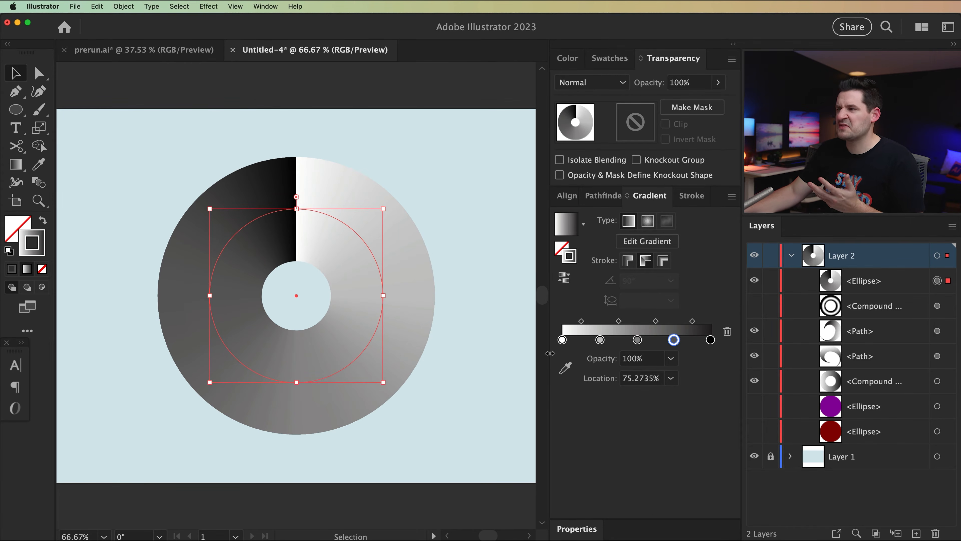
left_click(563, 340)
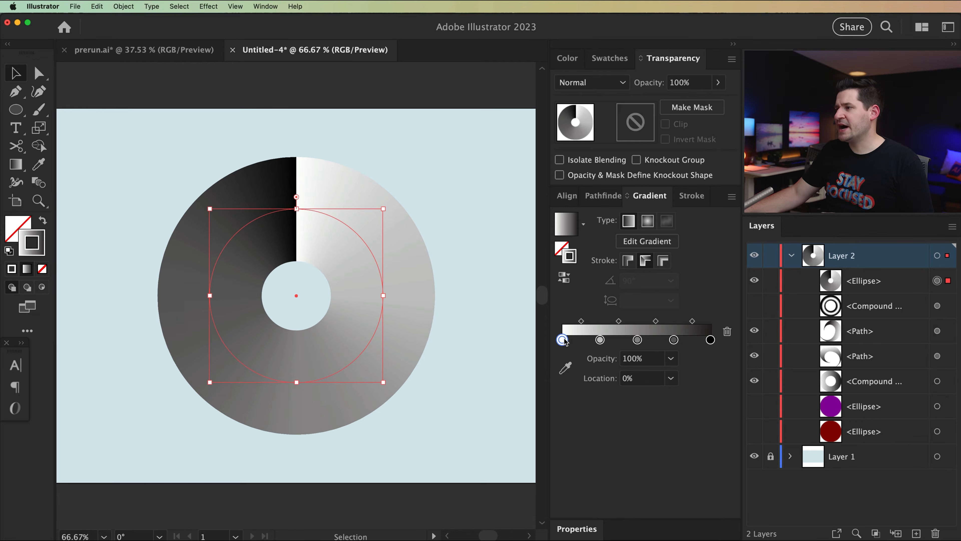
double_click(562, 339)
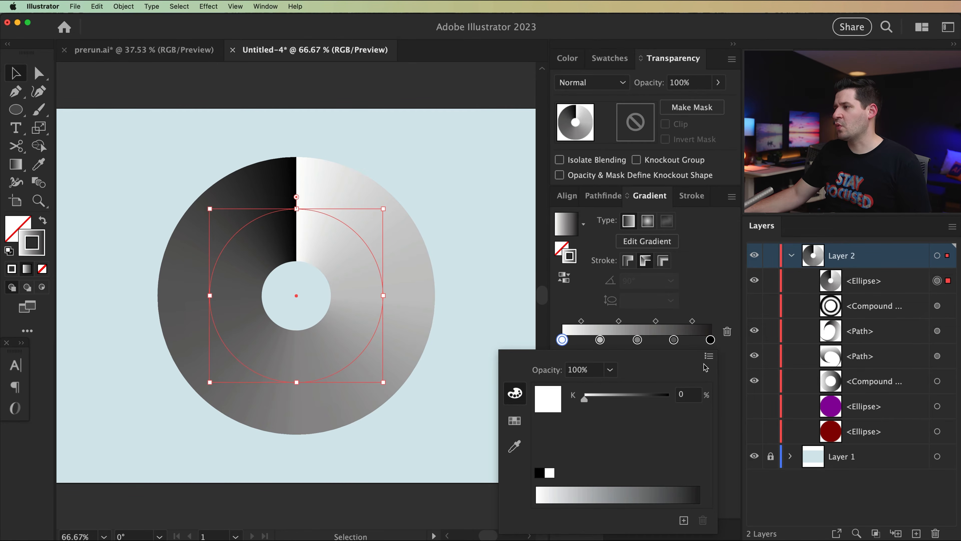
left_click(709, 356)
left_click(712, 358)
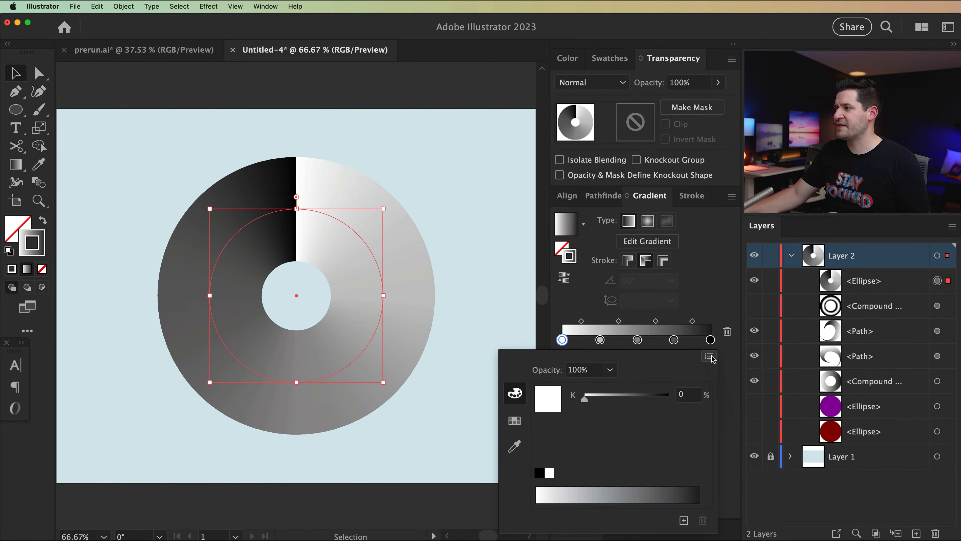
left_click(666, 475)
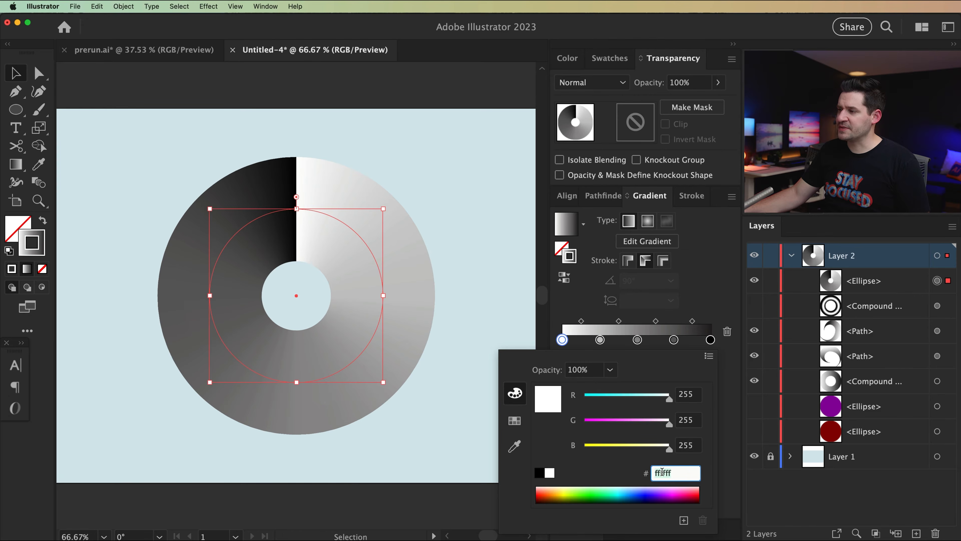
type("ce2951")
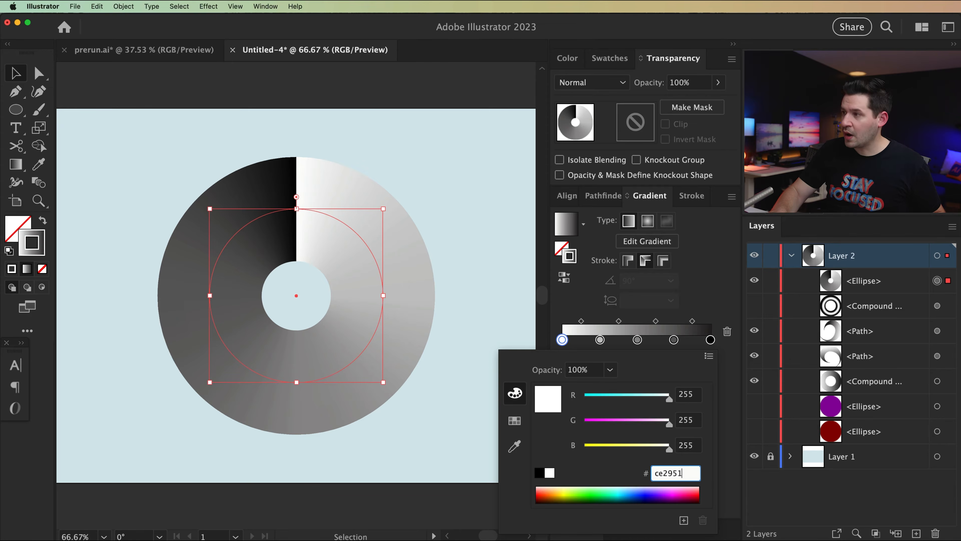
key("Tab")
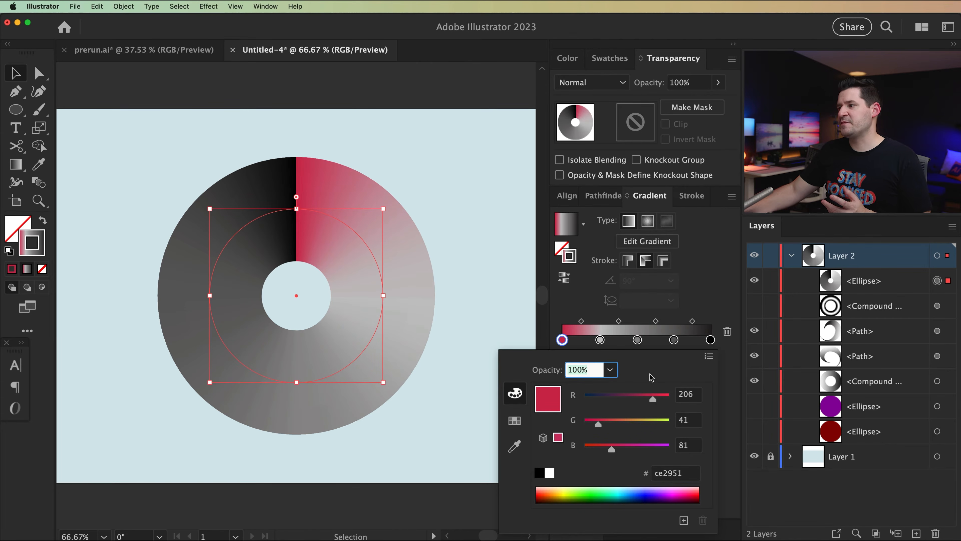
Set the gradient's end stop to the same RGB color ce2951 so the seam blends.
left_click(668, 474)
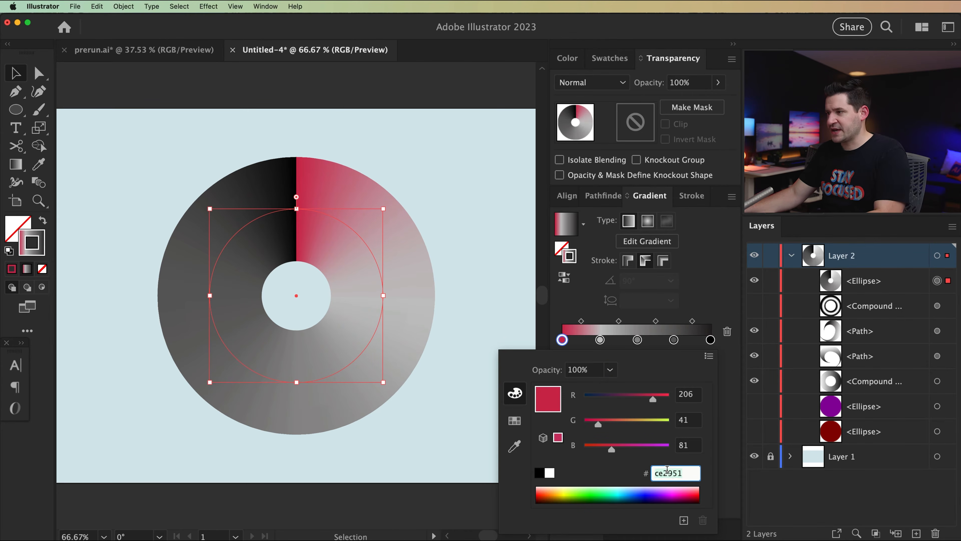
left_click(711, 339)
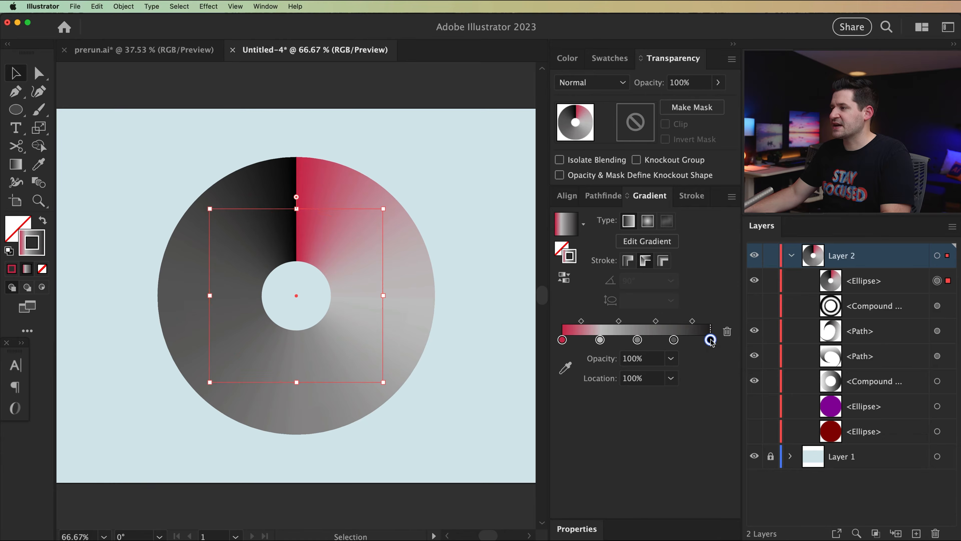
double_click(710, 338)
left_click(709, 356)
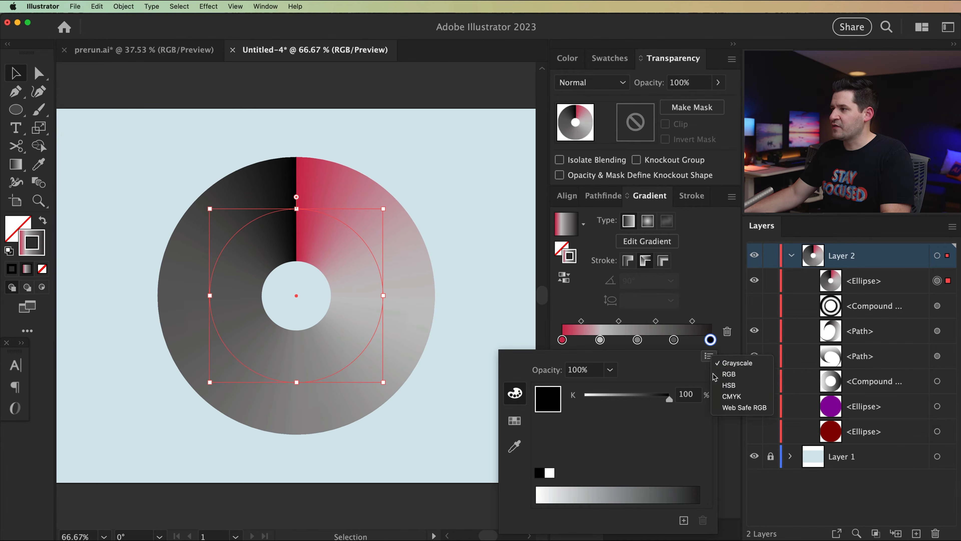
left_click(730, 378)
left_click(672, 474)
type("ce2951")
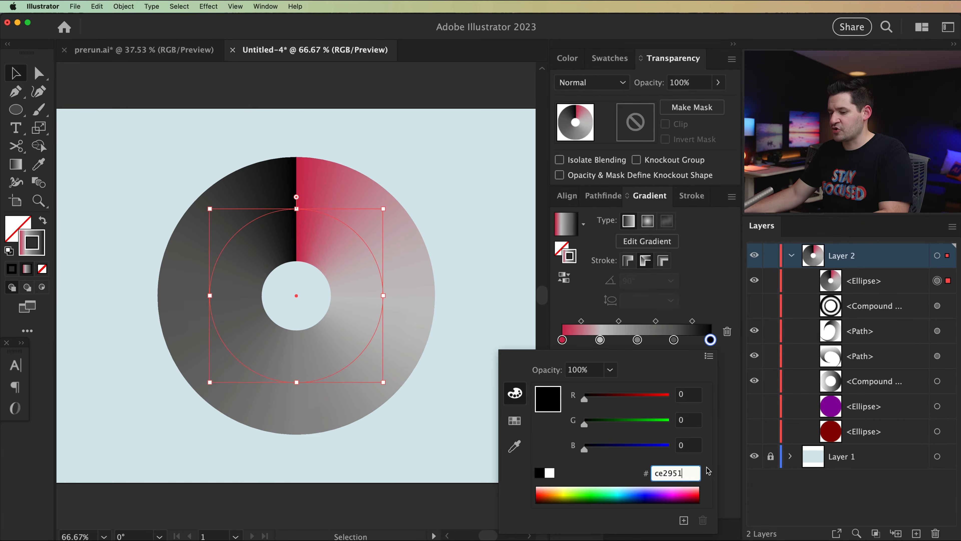
key("Tab")
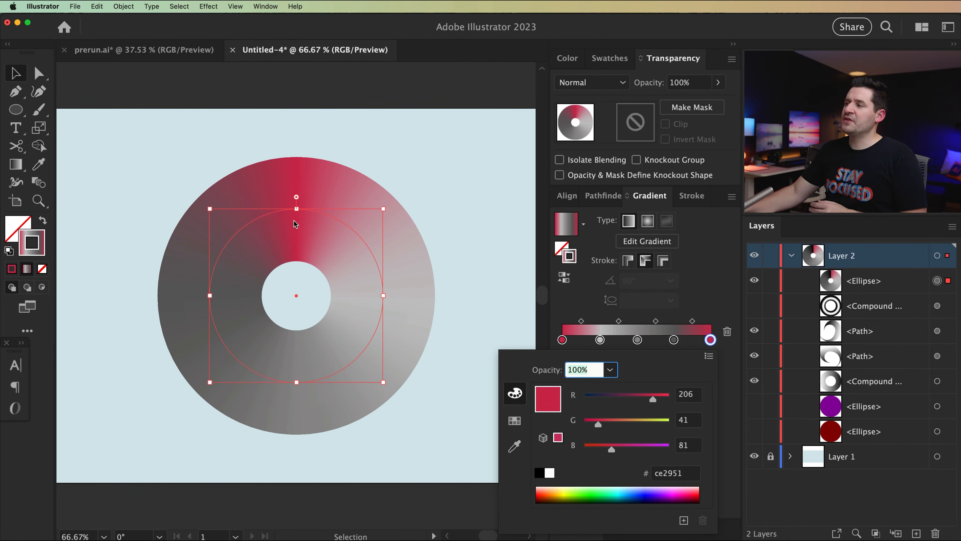
left_click(706, 273)
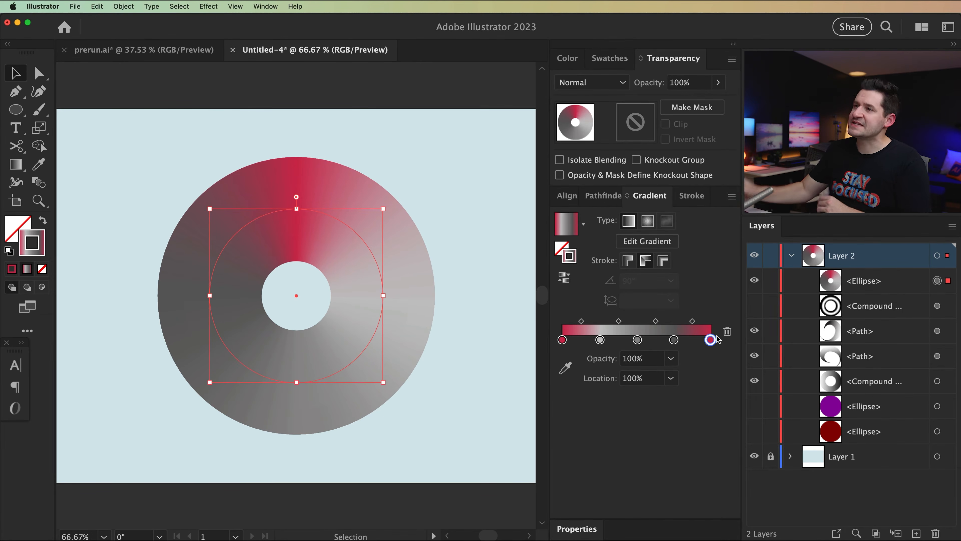
Color the second gradient stop e5ab05 and brighten it to a more vivid yellow.
left_click(600, 340)
double_click(599, 340)
left_click(664, 473)
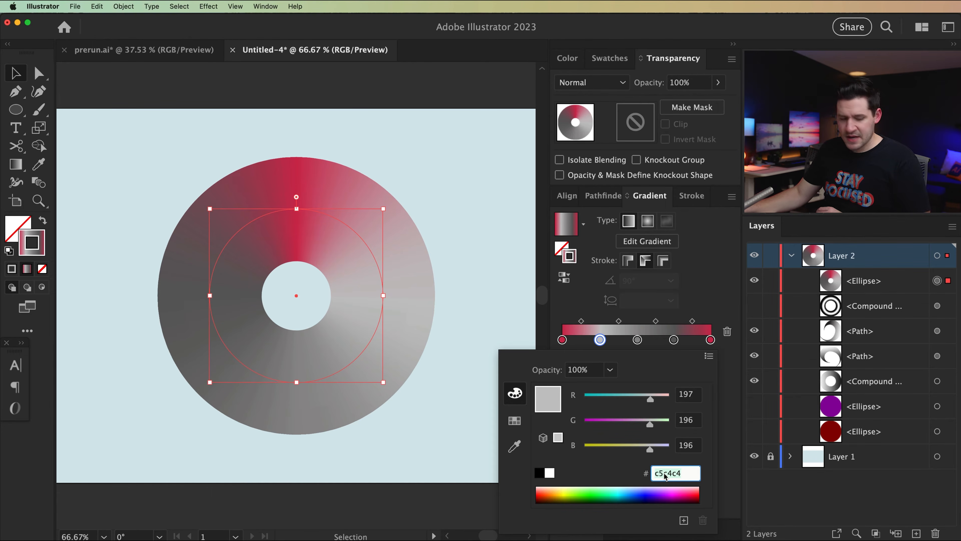
type("e5ab05")
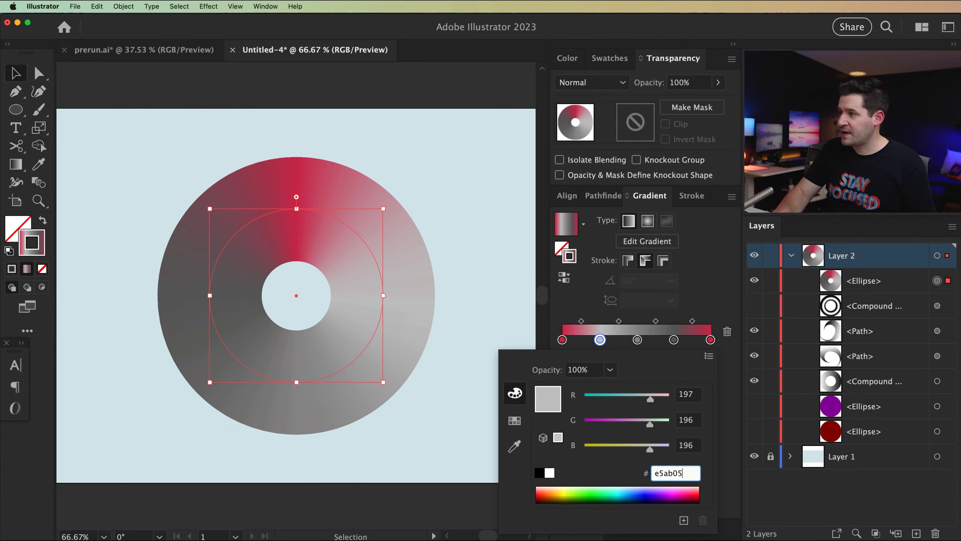
key("Tab")
left_click_drag(652, 427, 667, 401)
Color the middle gradient stop 32ba45, and adjust its RGB values to a brighter green, 1acc56.
double_click(638, 340)
left_click(666, 474)
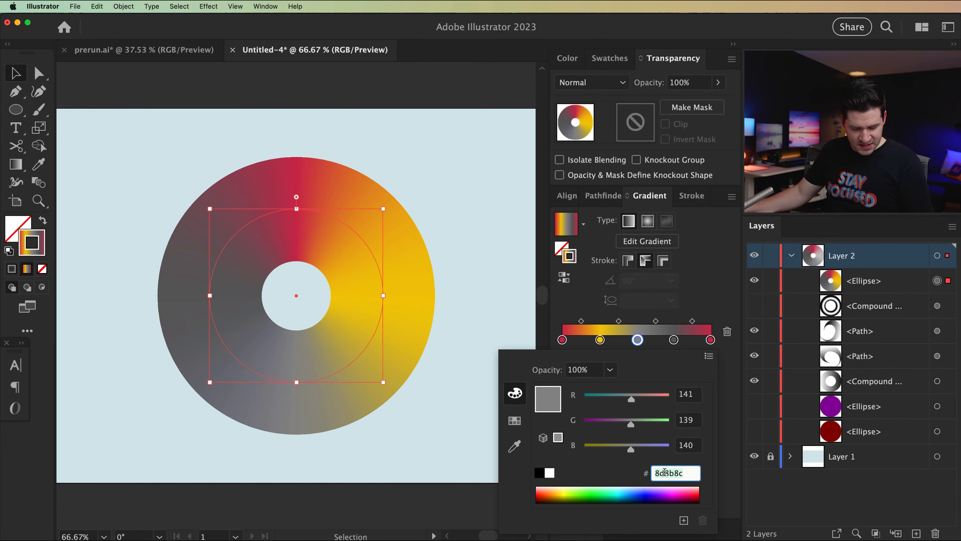
type("32ba45")
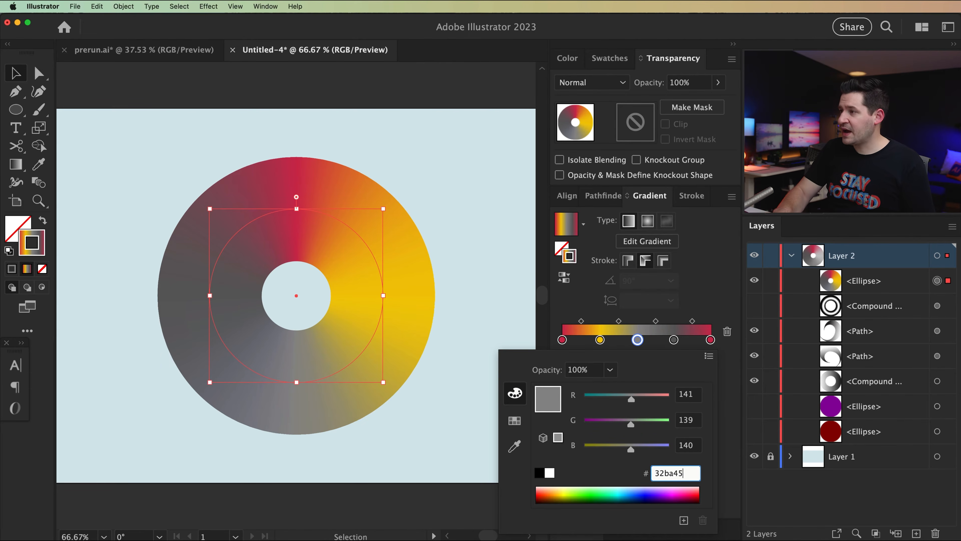
key("Tab")
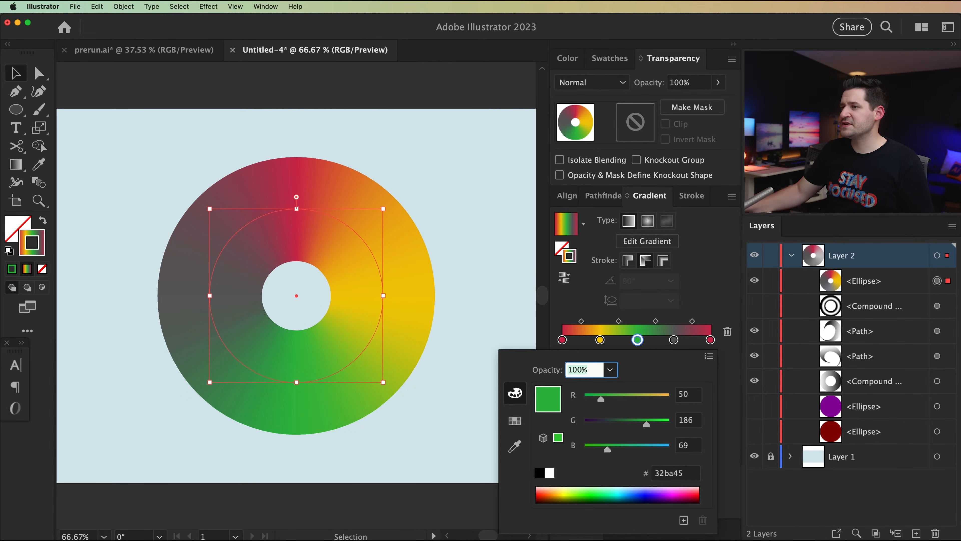
left_click_drag(649, 426, 655, 426)
left_click_drag(612, 452, 613, 451)
left_click_drag(601, 399, 593, 400)
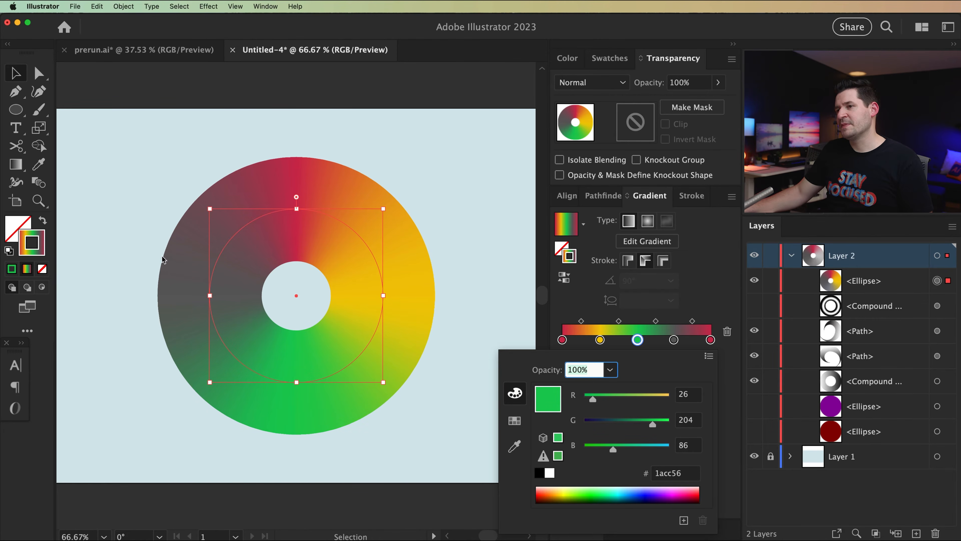
Color the gradient stop at about 75% with 677fd3, and adjust its RGB values to a light cyan blue.
double_click(674, 339)
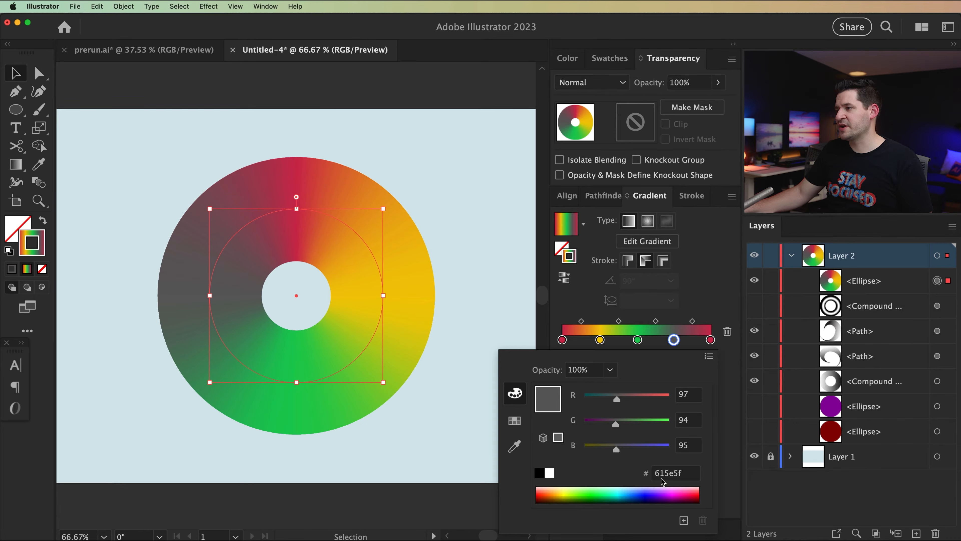
left_click(665, 473)
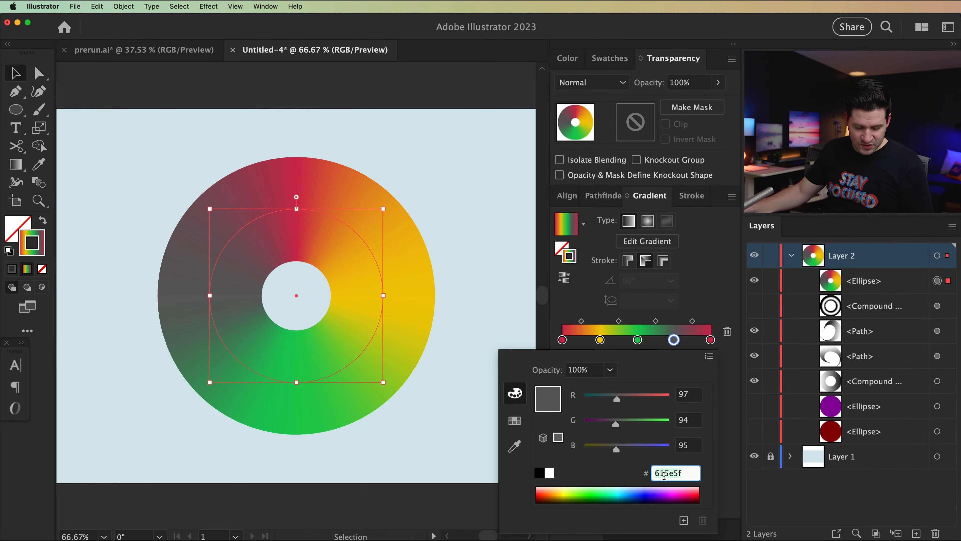
type("677")
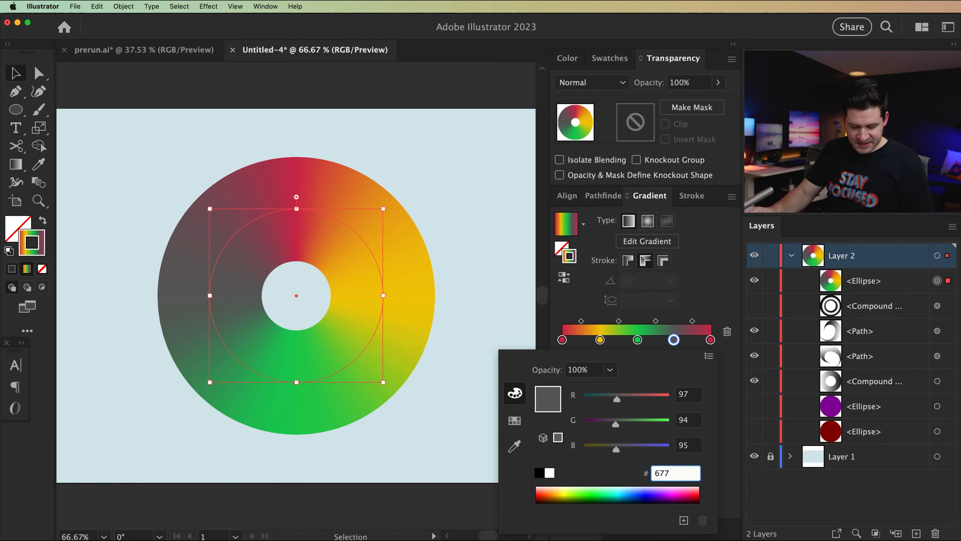
type("fd3")
key("Tab")
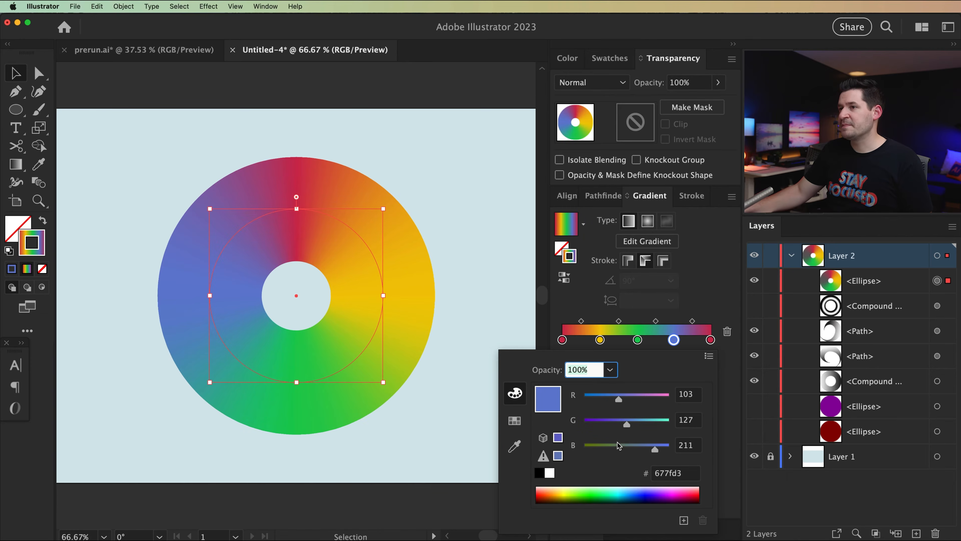
left_click_drag(627, 425, 615, 399)
left_click_drag(662, 447, 657, 449)
left_click_drag(613, 401, 608, 408)
left_click(718, 299)
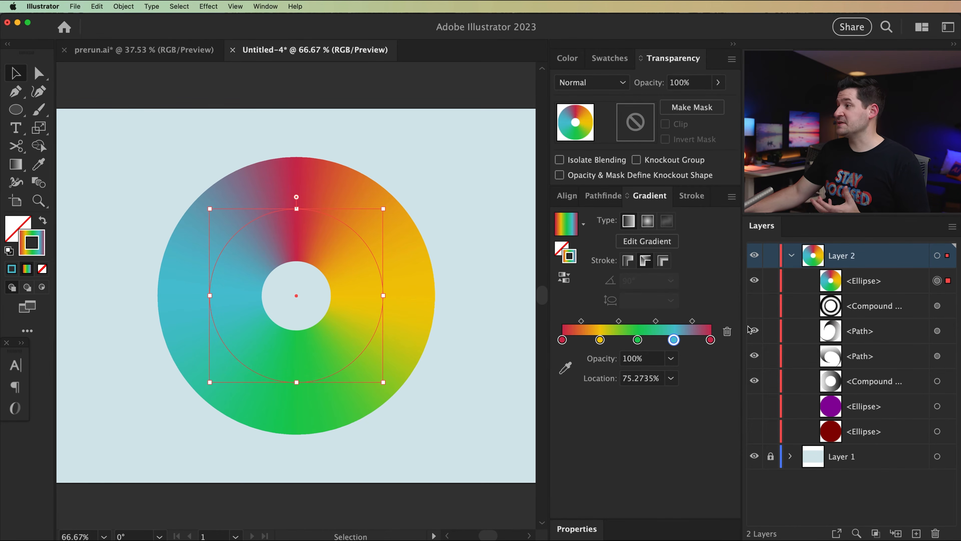
Toggle the visibility of the rainbow ellipse to compare it with the grayscale ring underneath, leaving it shown.
left_click(754, 284)
left_click(753, 283)
left_click(754, 283)
left_click(754, 284)
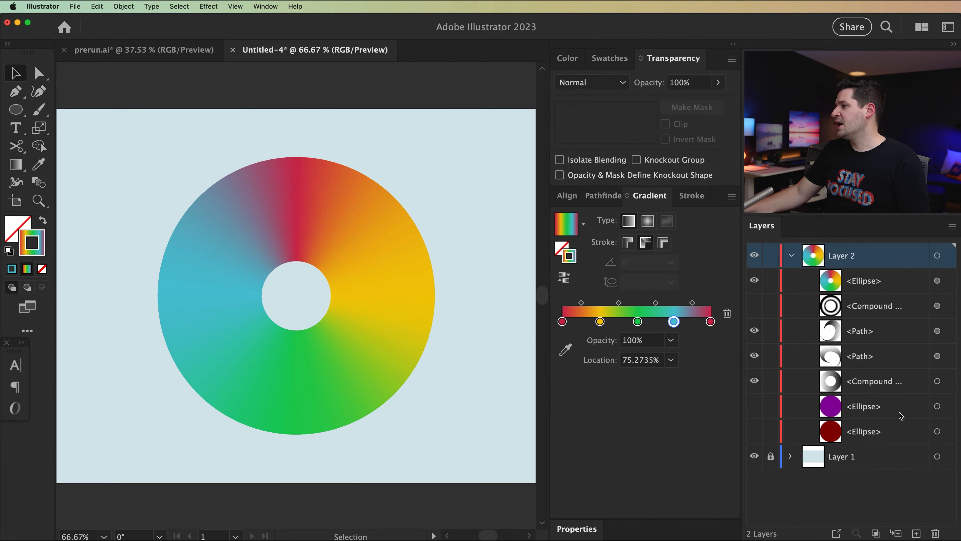
Duplicate the grayscale gradient ring compound path in place, pasting the copy in front of the original.
left_click(937, 381)
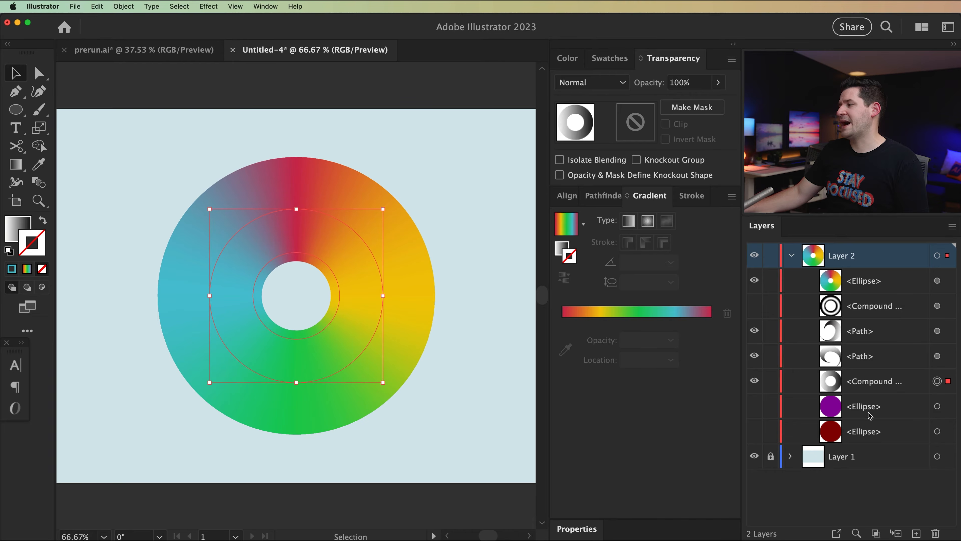
left_click(95, 6)
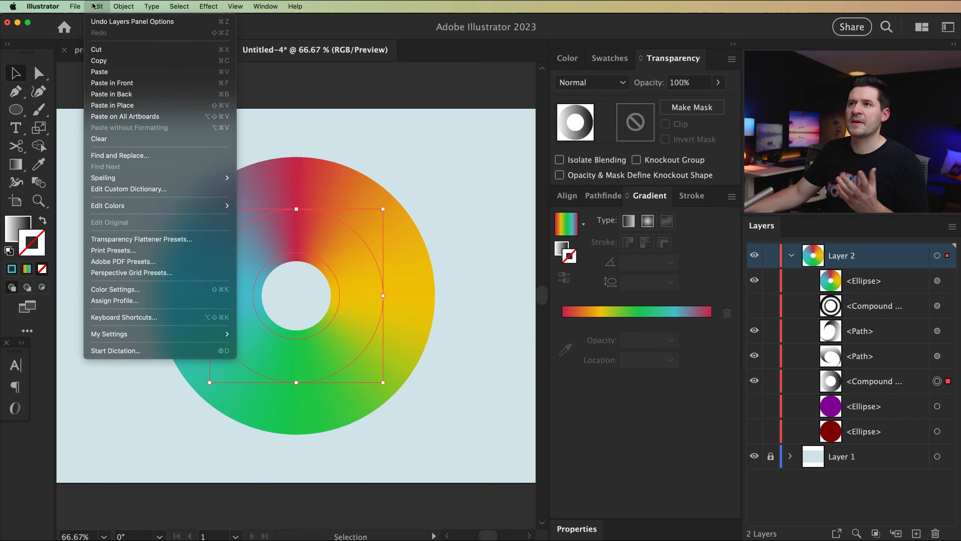
left_click(125, 61)
left_click(96, 6)
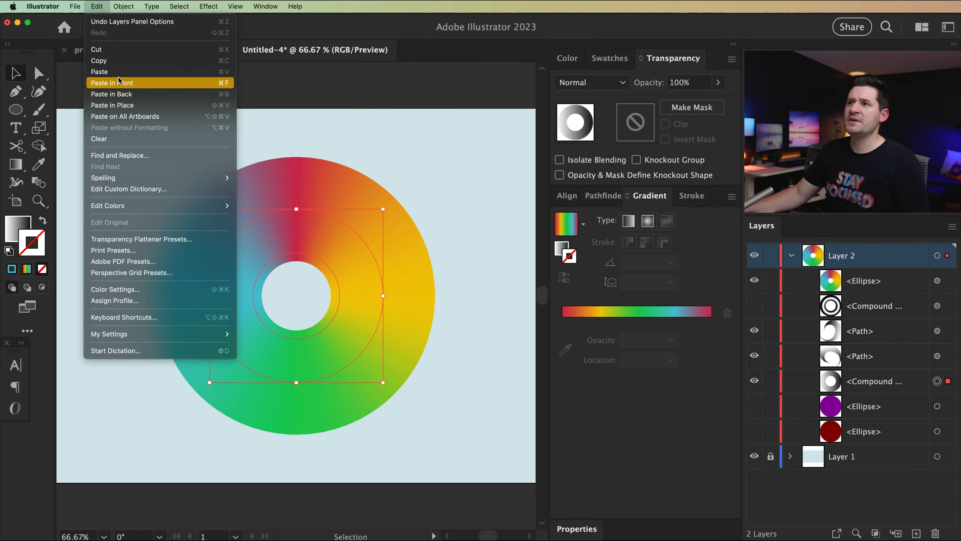
left_click(121, 82)
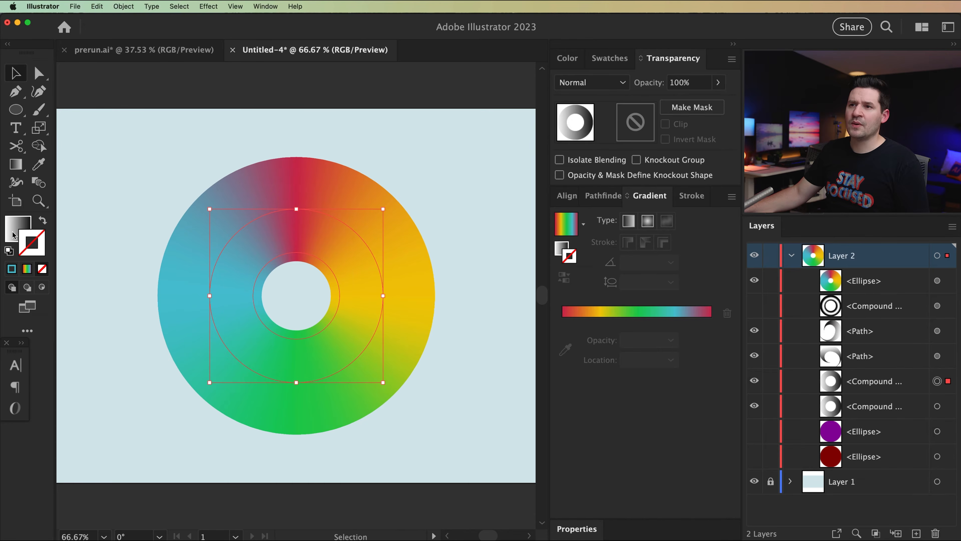
Fill the ring copy with solid green 4fc33d and move it above the rainbow ellipse in Layer 2.
left_click(13, 236)
left_click(12, 269)
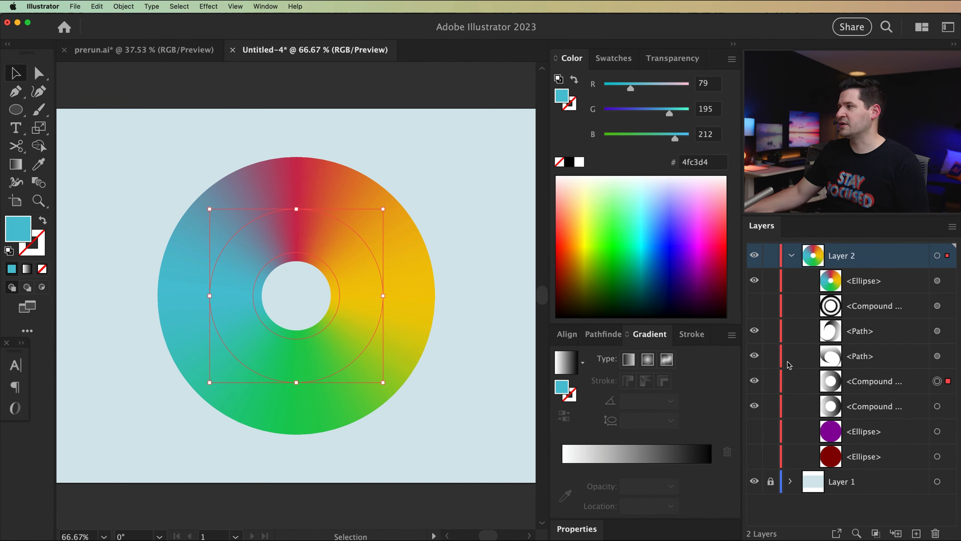
left_click_drag(646, 133, 625, 136)
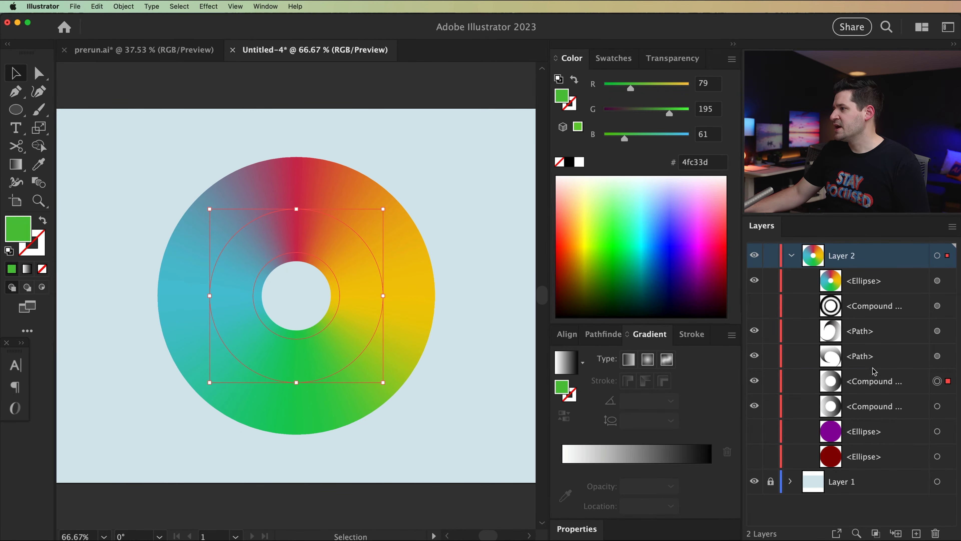
left_click(867, 384)
left_click_drag(755, 381, 867, 275)
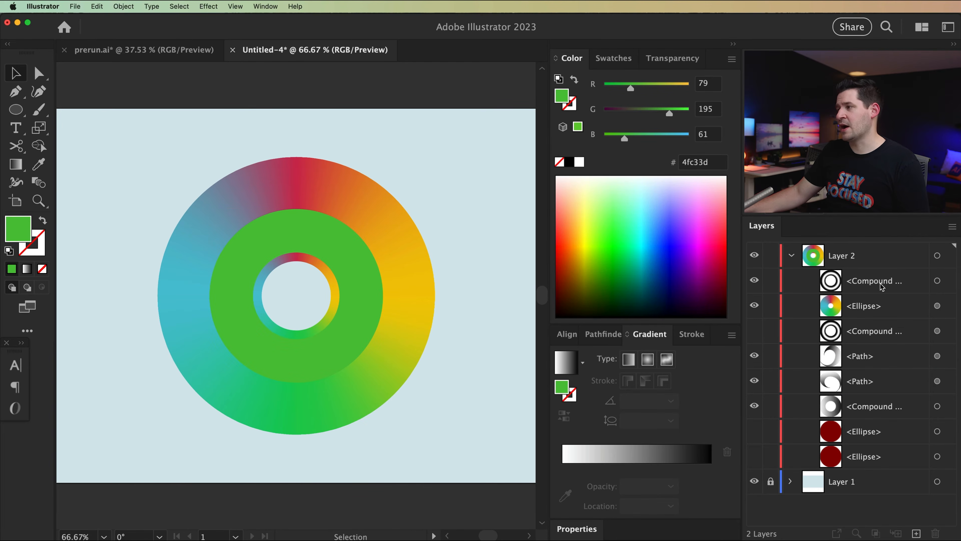
Select the green ring together with the rainbow ellipse and make a clipping mask from them.
left_click(938, 281)
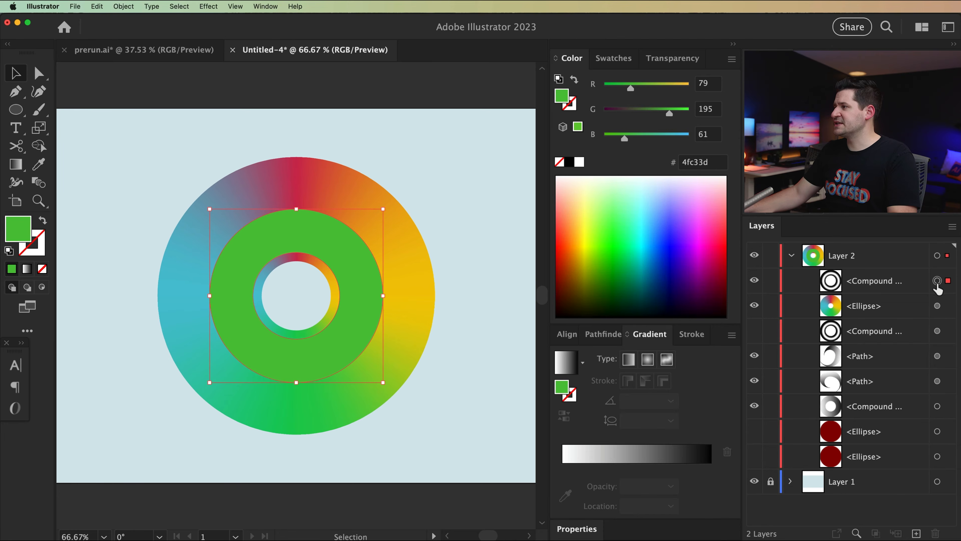
left_click(938, 307, "shift")
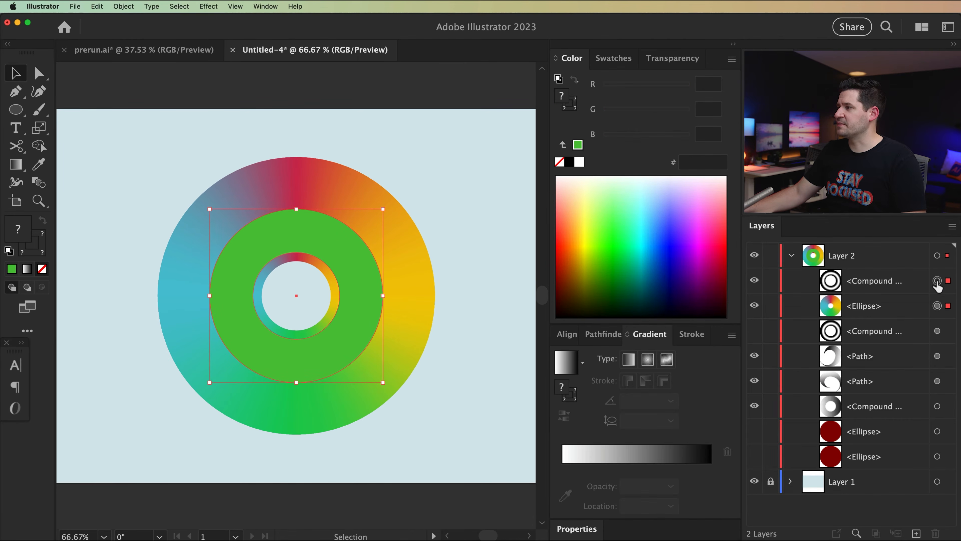
left_click(123, 7)
mouse_move(172, 400)
left_click(249, 402)
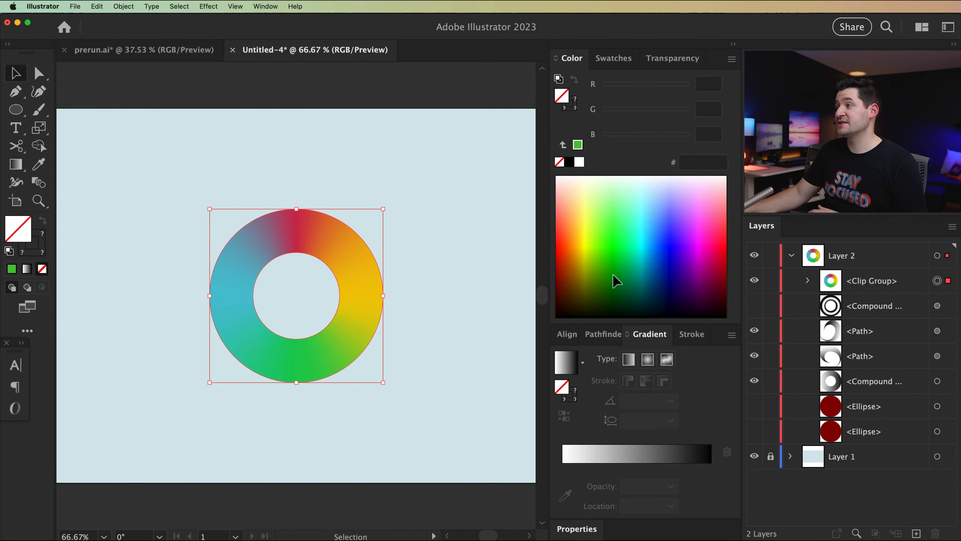
Toggle the visibility of the rainbow clip group to compare it with the grayscale ring, leaving it shown.
left_click(753, 281)
left_click(753, 281)
left_click(754, 280)
left_click(754, 281)
left_click(753, 281)
left_click(753, 281)
Move the rainbow clip group below the grayscale compound ring in Layer 2's stacking order.
left_click(862, 292)
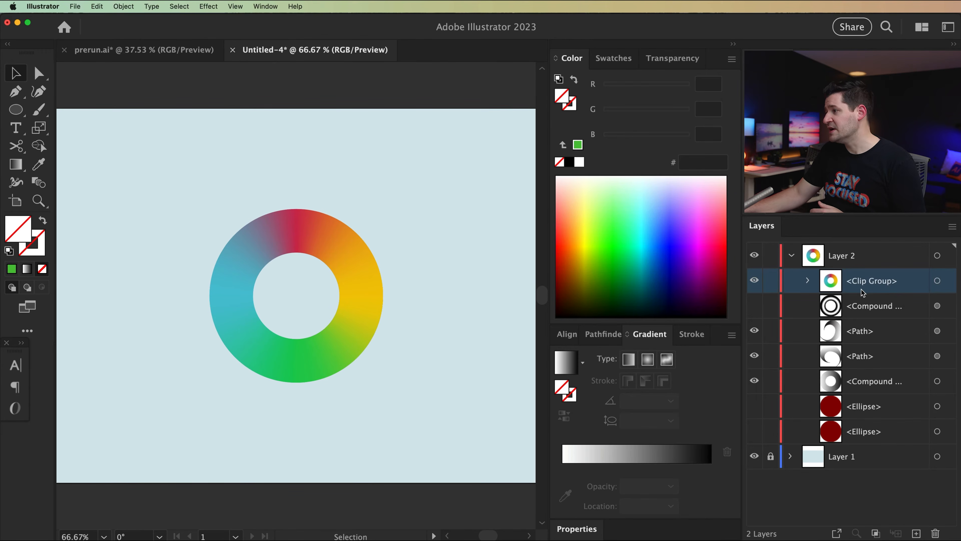
left_click_drag(861, 291, 873, 390)
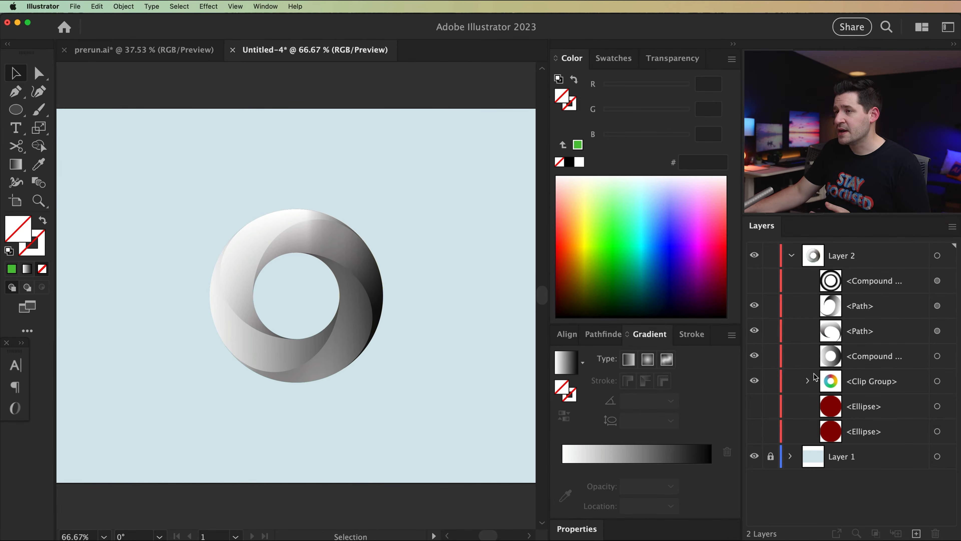
Select the grayscale gradient compound ring directly above the rainbow clip group.
left_click(870, 356)
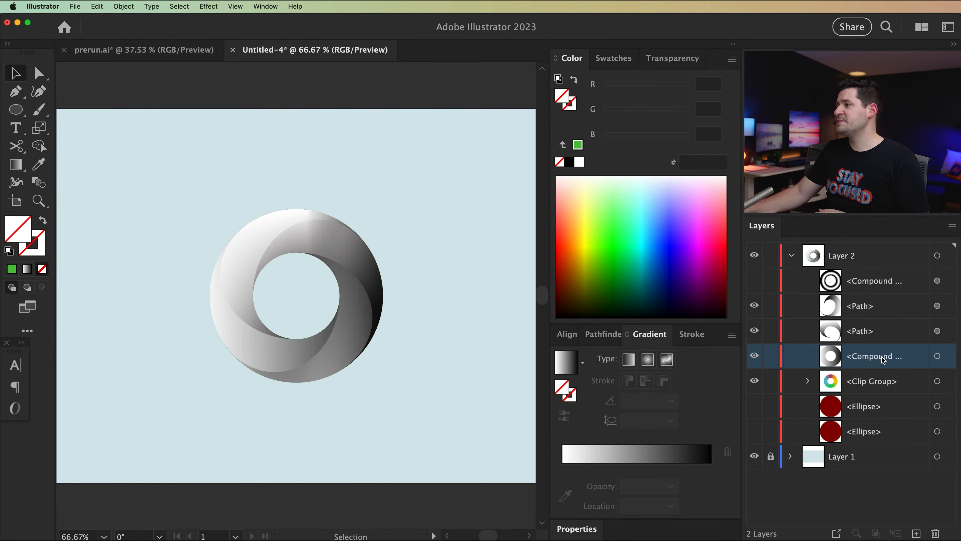
left_click(937, 356)
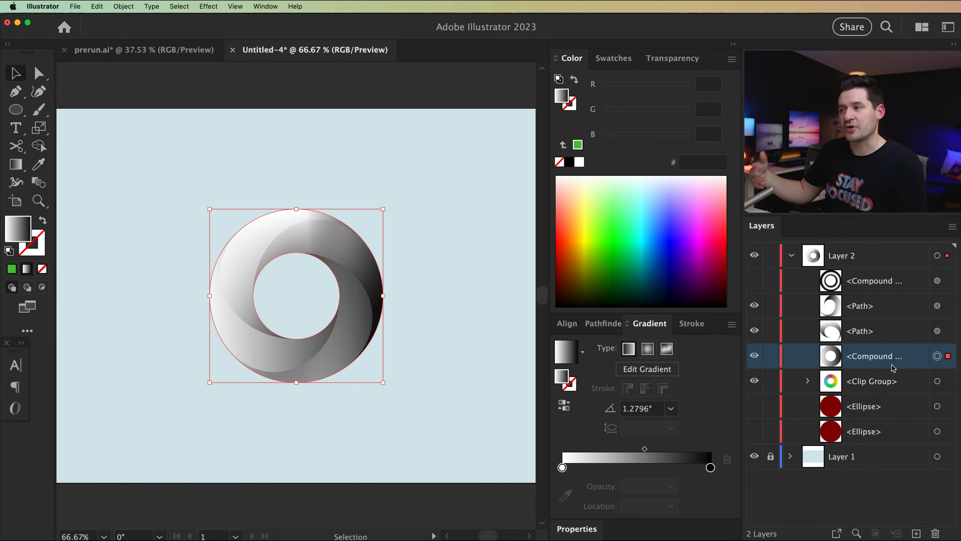
Set the selected linear-gradient ring above the clip group to Soft Light blending at 68% opacity.
left_click(673, 59)
left_click(620, 83)
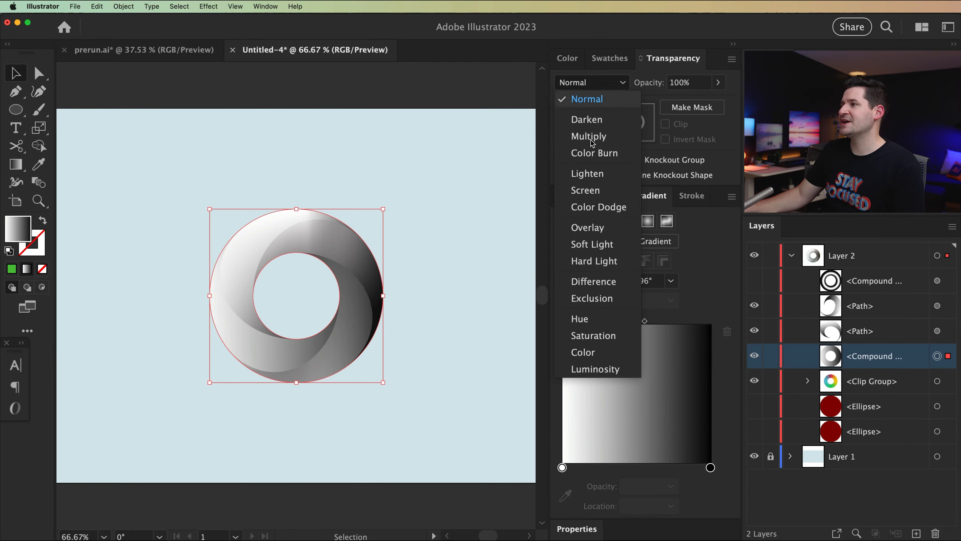
left_click(587, 228)
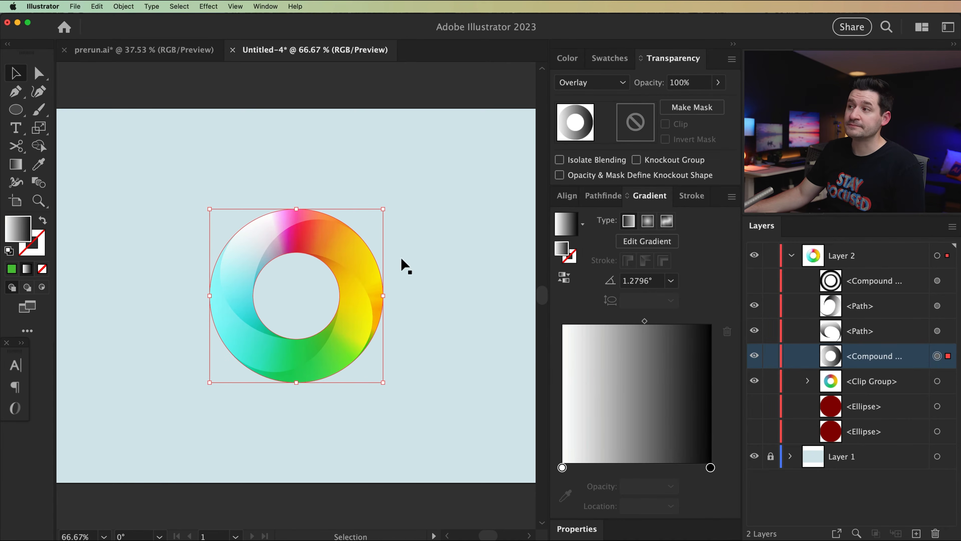
left_click(611, 68)
left_click(671, 63)
left_click(590, 82)
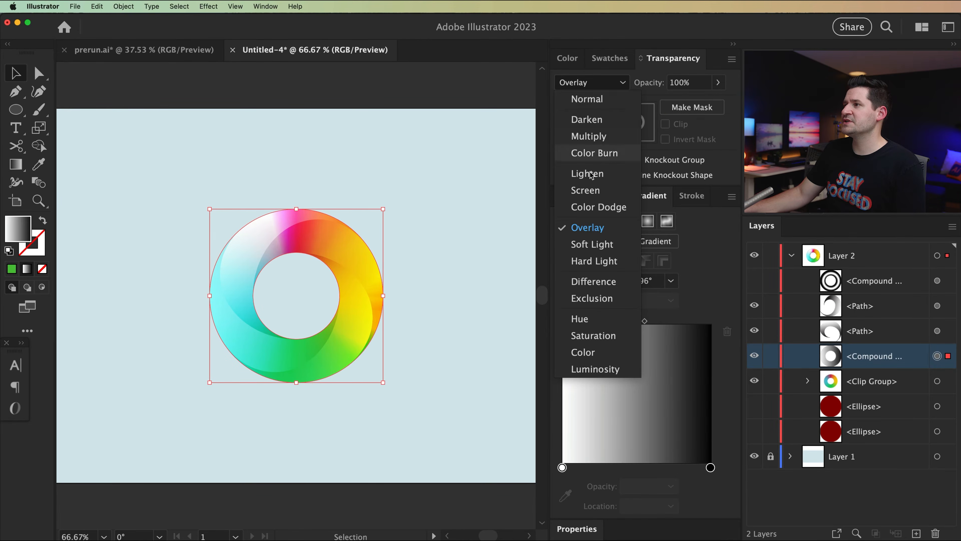
left_click(586, 244)
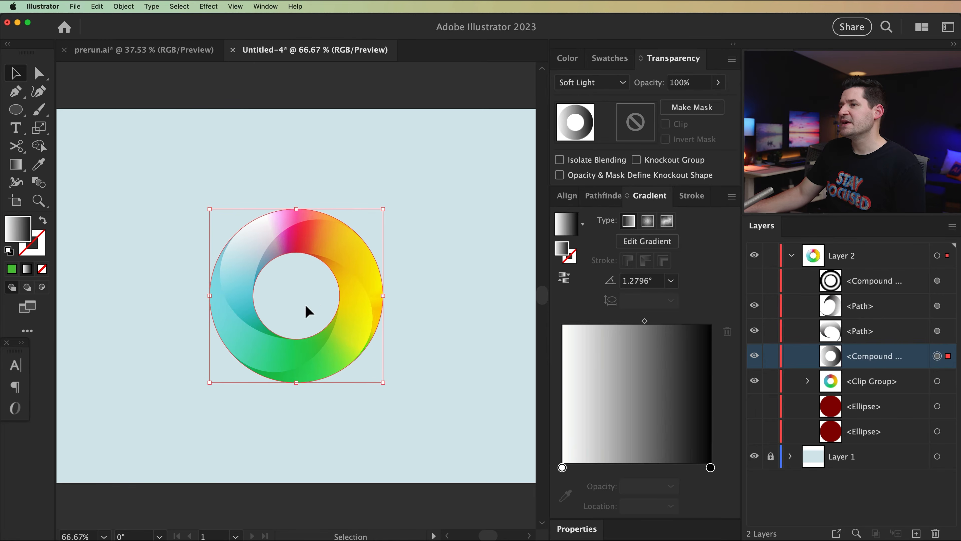
left_click(717, 83)
left_click_drag(715, 101, 697, 109)
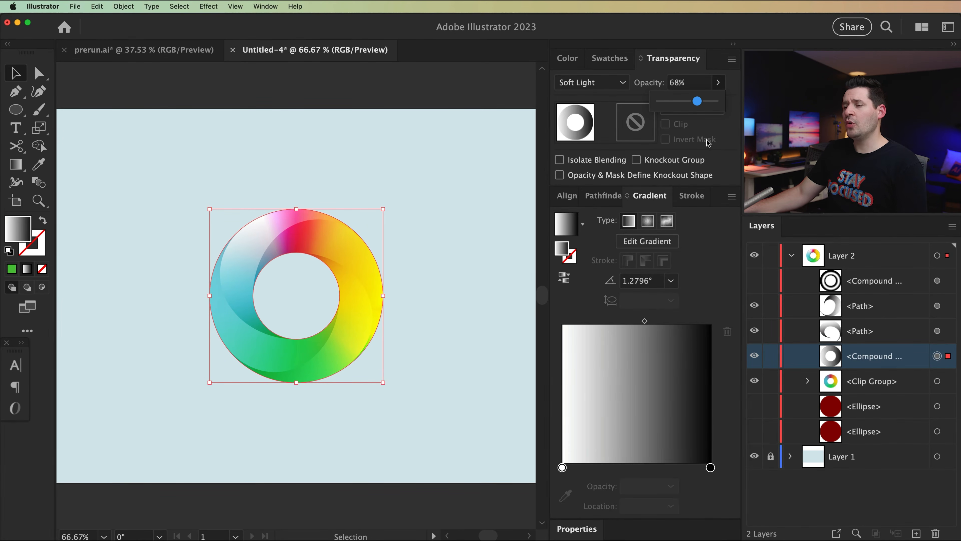
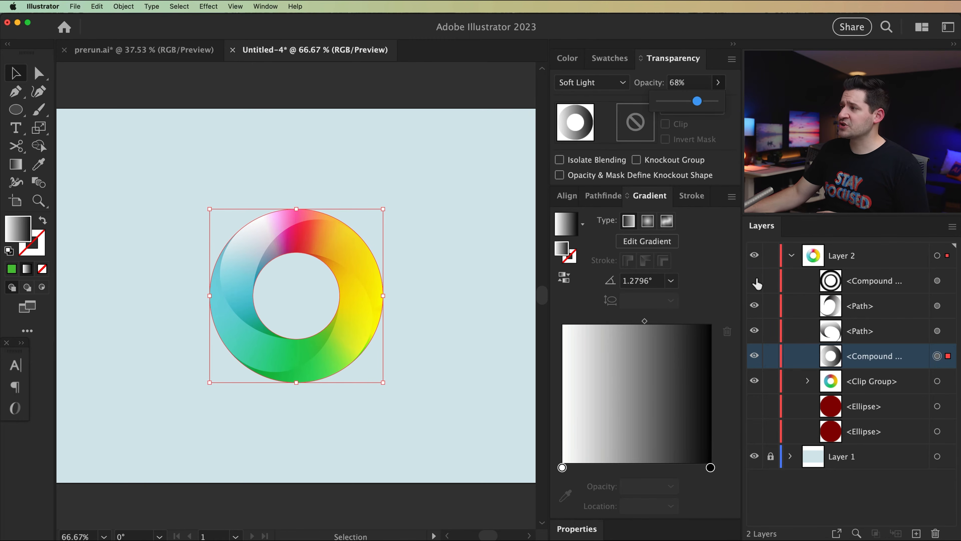
Show the topmost radial-gradient ring and shift its outer gradient stops outward, placing the translucent white stop at about 83% and the outer black stop at about 99%.
left_click(847, 280)
left_click(754, 280)
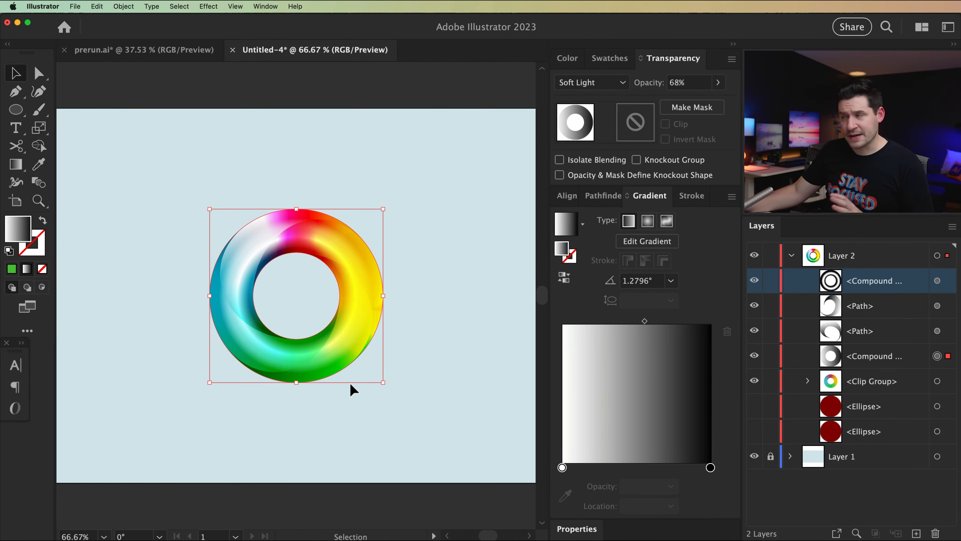
left_click(937, 280)
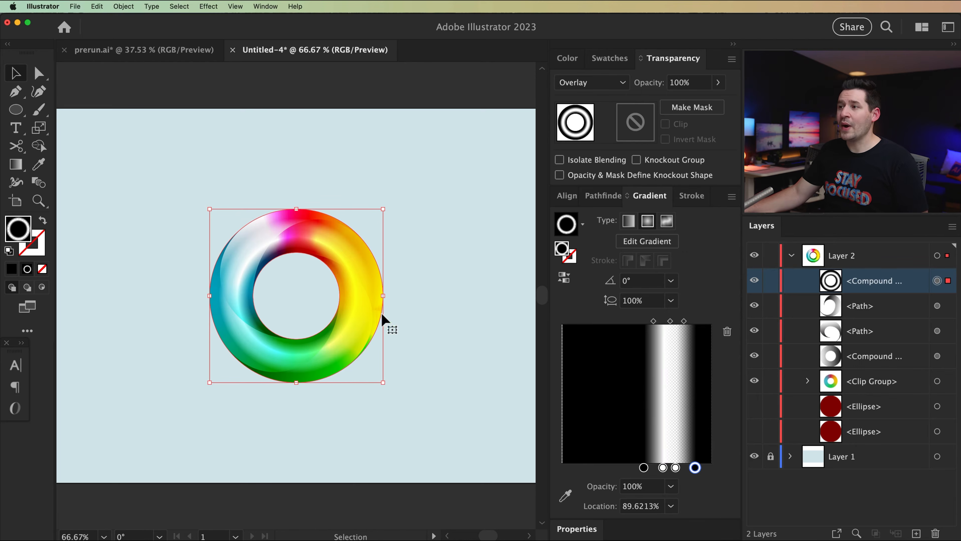
mouse_move(695, 467)
left_mouse_down()
mouse_move(709, 467)
mouse_move(667, 467)
mouse_move(684, 468)
left_mouse_up()
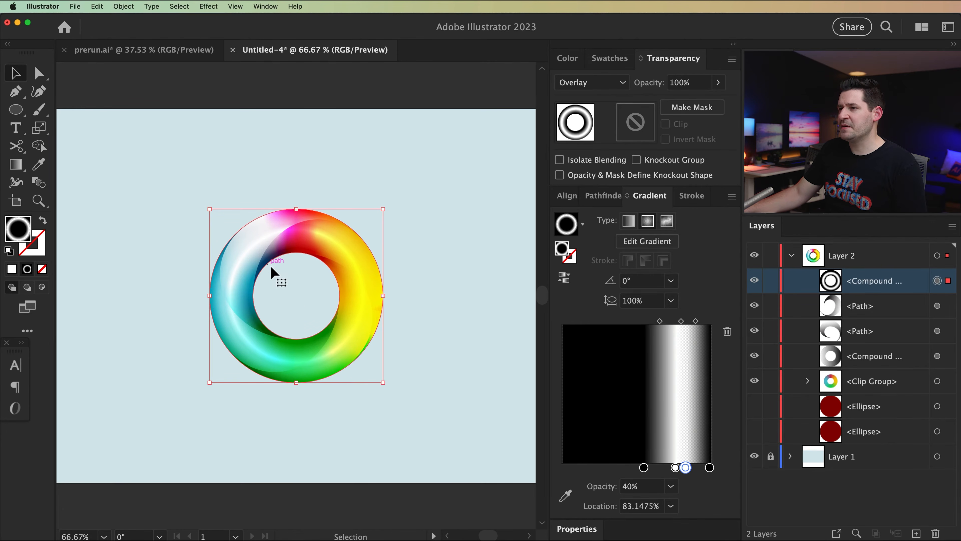
Set the opacity of the outer and inner black stops in the ring's radial gradient to 40%.
left_click(710, 467)
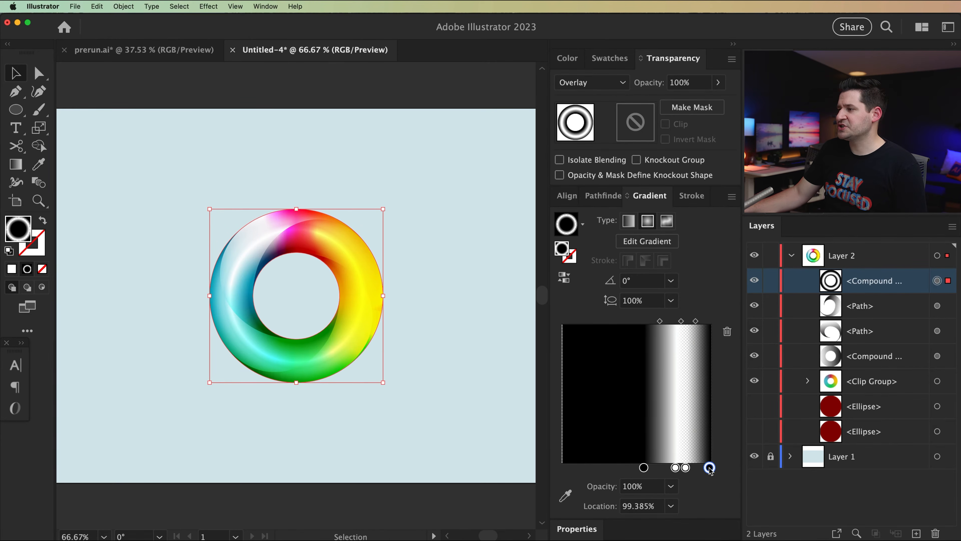
left_click(671, 487)
left_click(695, 373)
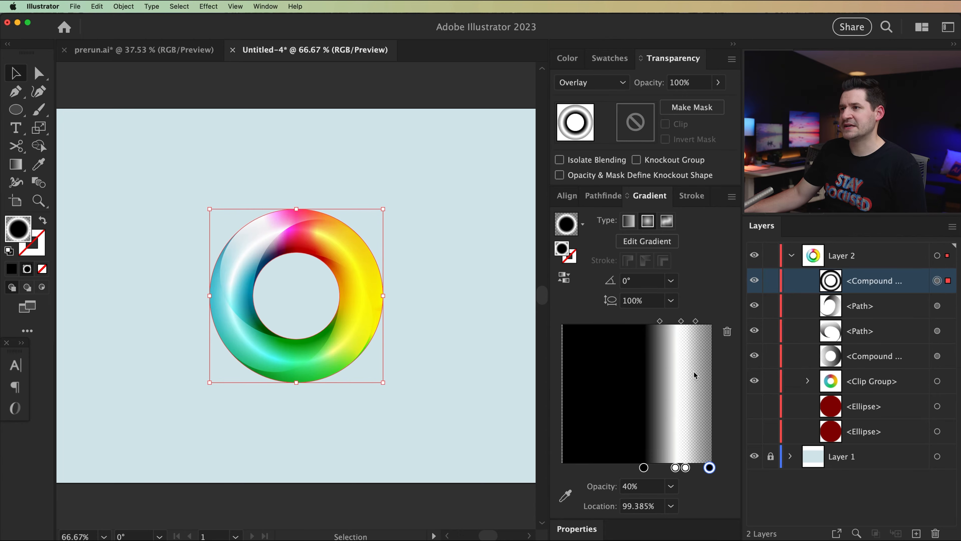
left_click(644, 468)
left_click(671, 487)
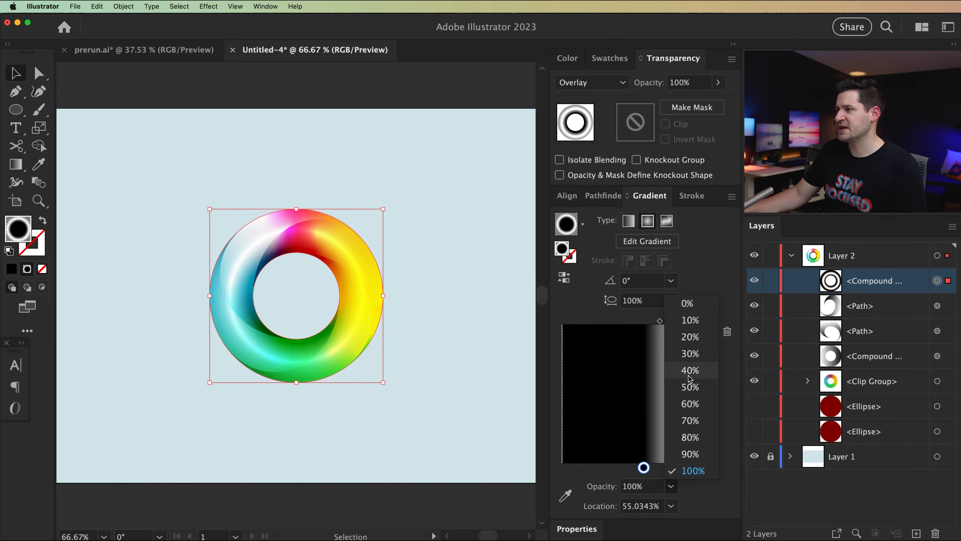
left_click(695, 374)
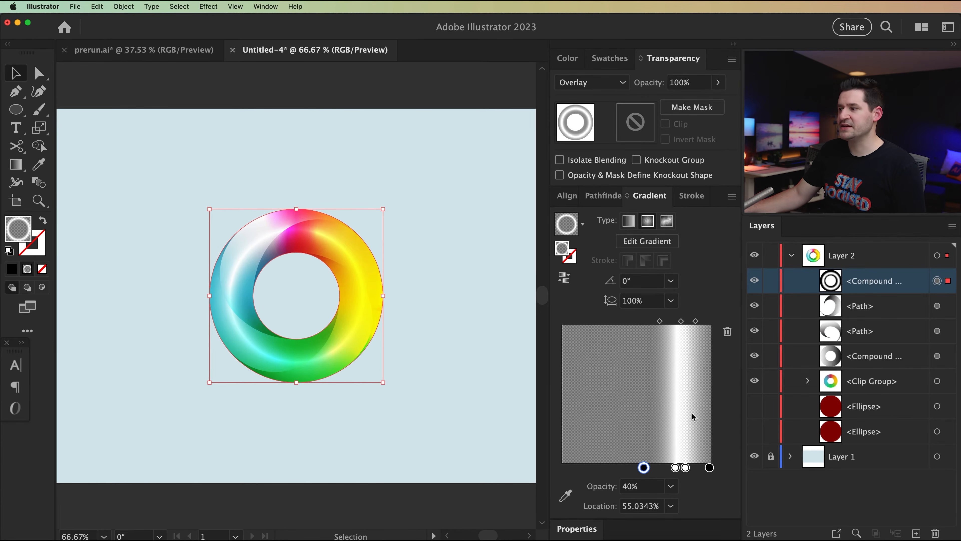
Set the radial gradient's outer black stop to 30% opacity and inner black stop to 50%, and lower the whole ring's opacity to 91%.
left_click(709, 468)
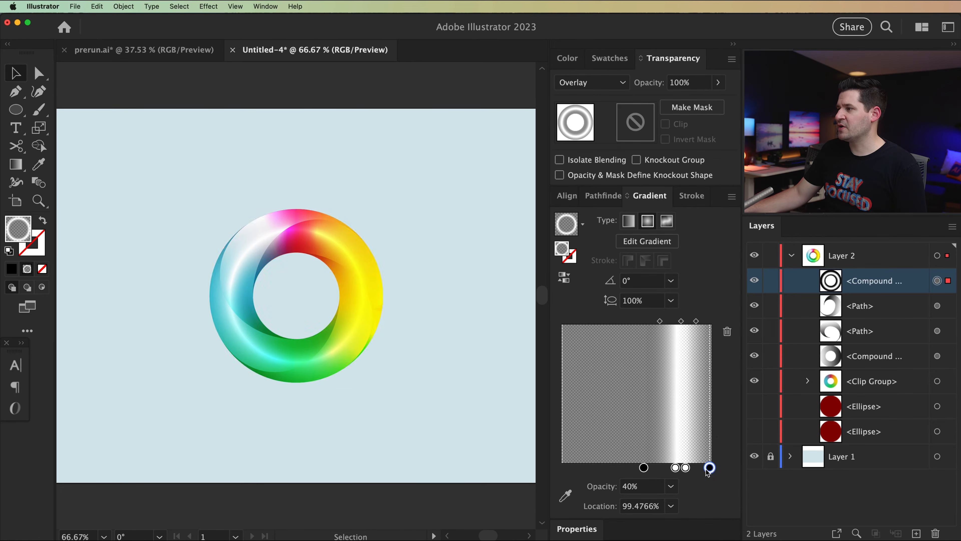
left_click(671, 486)
left_click(691, 338)
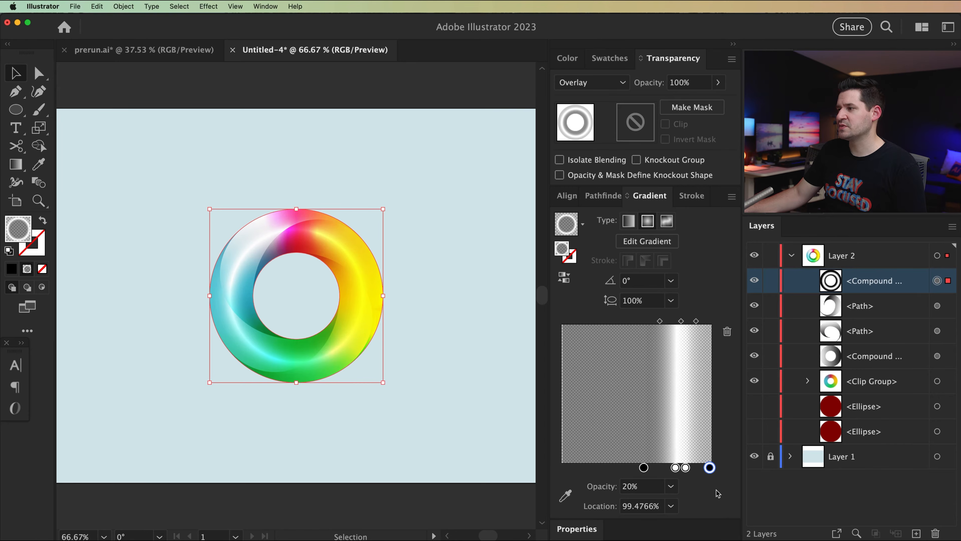
left_click(673, 486)
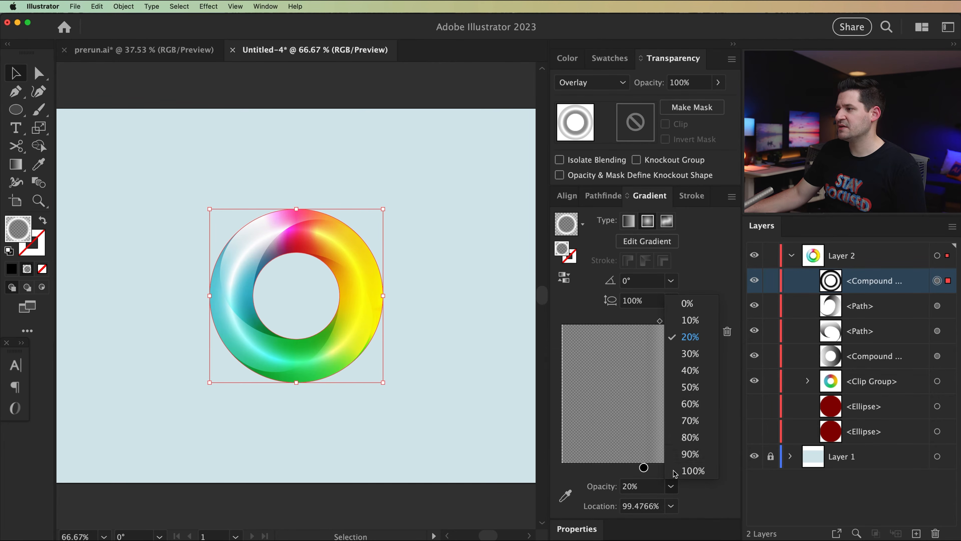
left_click(688, 355)
left_click(644, 467)
left_click(671, 487)
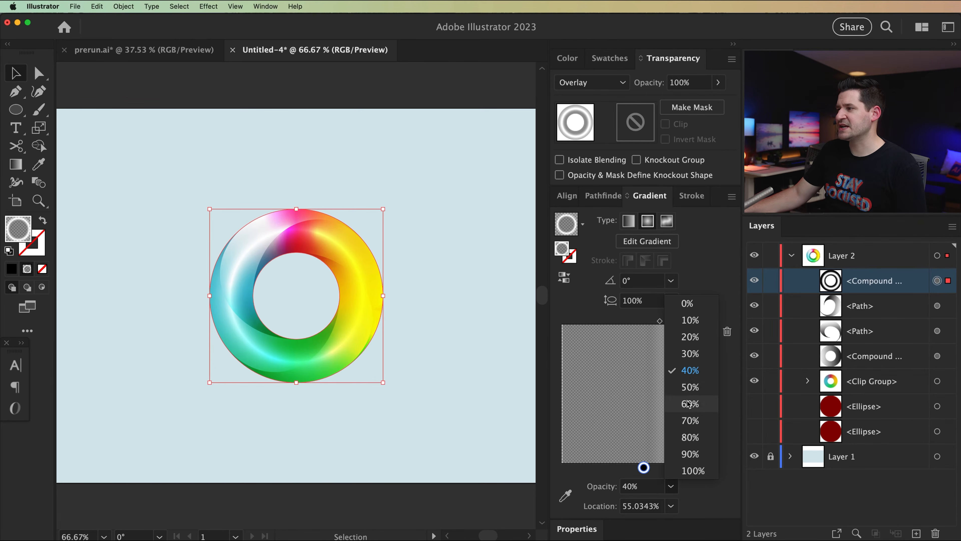
left_click(691, 391)
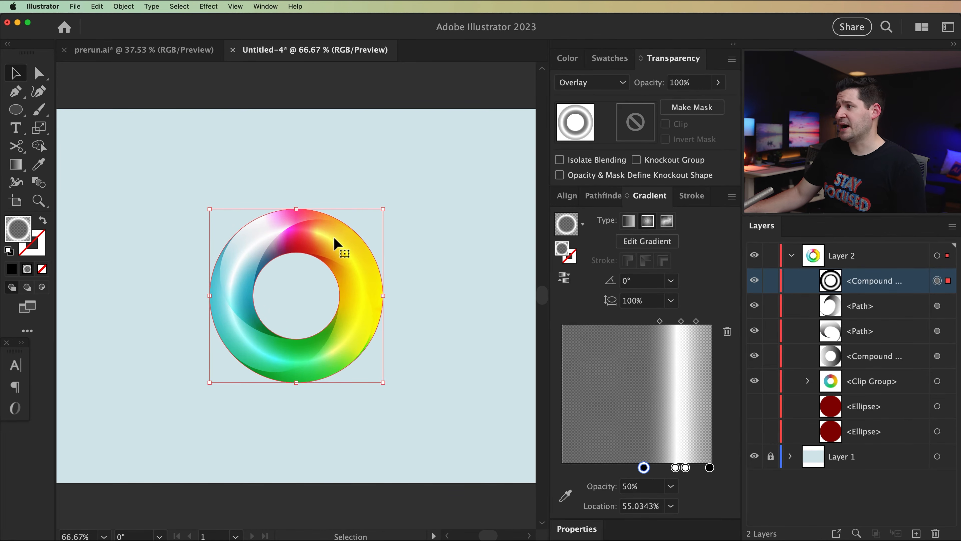
left_click(718, 82)
left_click_drag(716, 101, 709, 106)
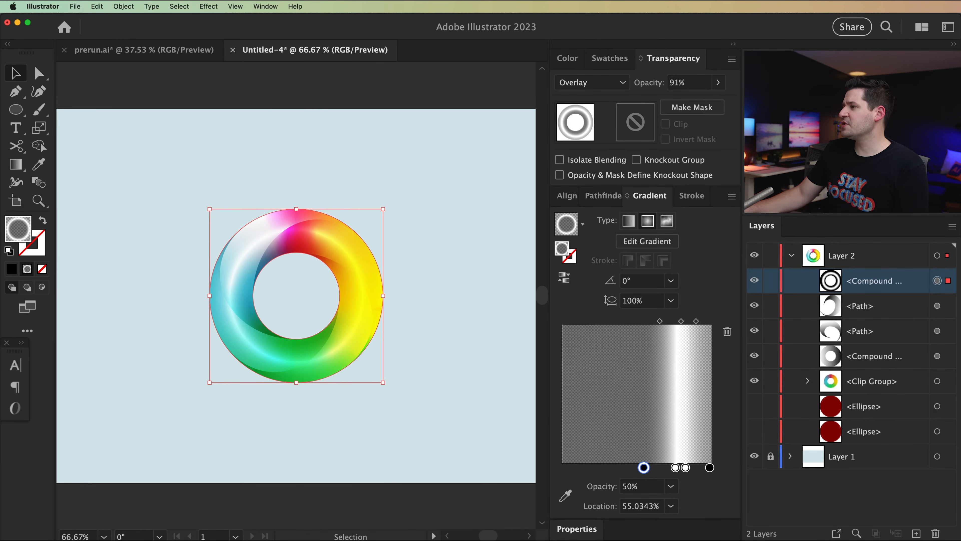
Duplicate the Soft Light gradient ring in front and move the copy to the top of Layer 2.
left_click(937, 356)
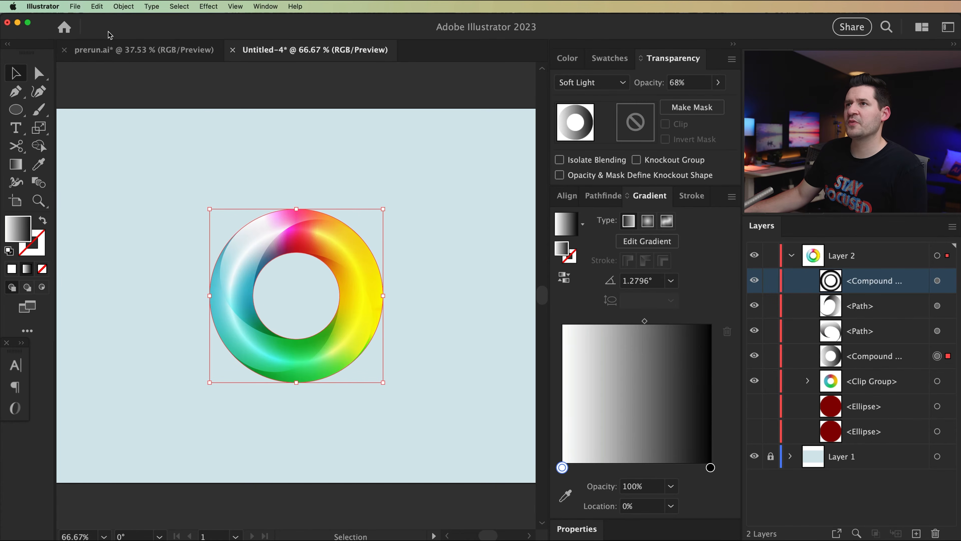
left_click(97, 6)
left_click(98, 60)
left_click(97, 6)
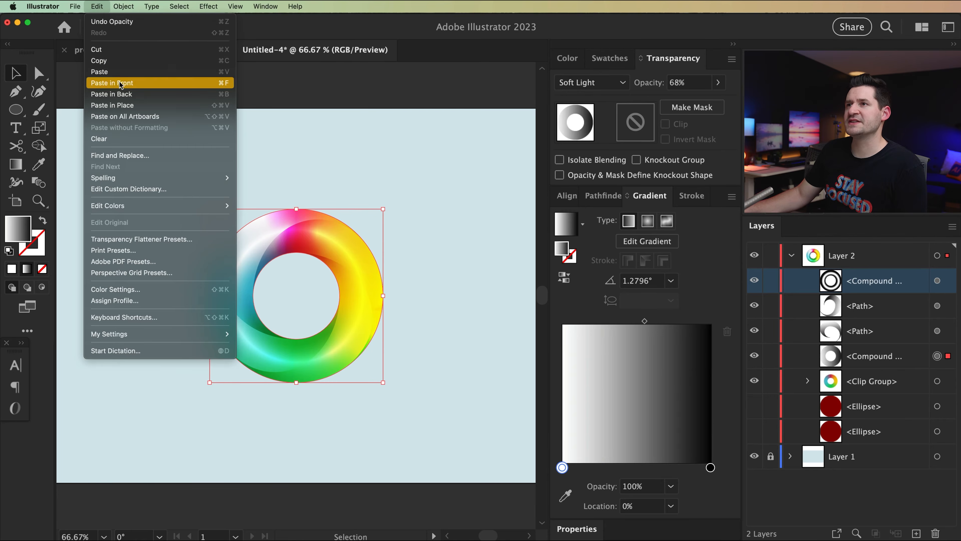
left_click(121, 85)
left_click_drag(879, 358, 868, 278)
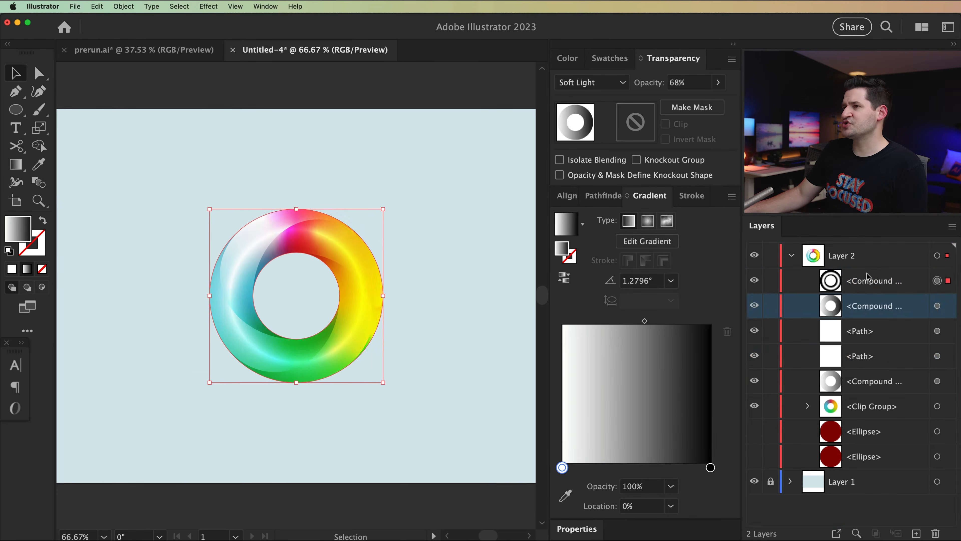
Reset the copied ring to Normal blending mode at 100% opacity.
left_click(718, 82)
left_click_drag(705, 103, 725, 103)
left_click(592, 82)
left_click(597, 97)
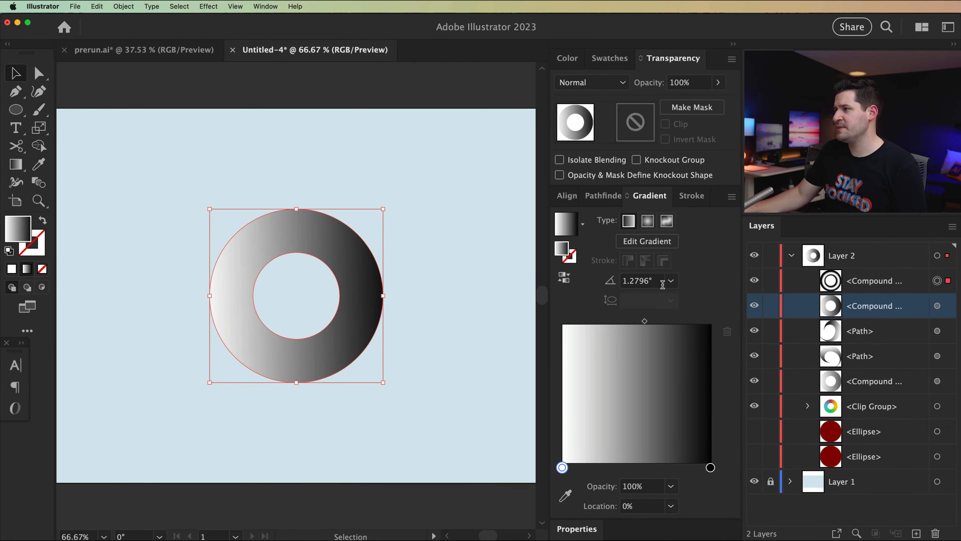
Redraw the copied ring's gradient vertically at -90°, white above and black below, with the white stop at about 5%.
left_click(25, 169)
mouse_move(294, 189)
left_mouse_down()
mouse_move(300, 408)
mouse_move(297, 390)
left_mouse_up()
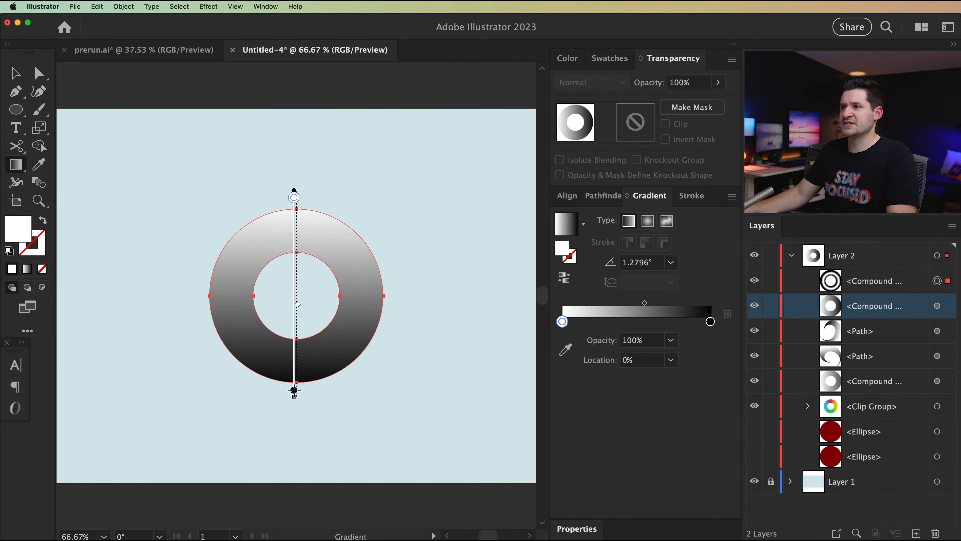
left_click_drag(298, 213, 297, 218)
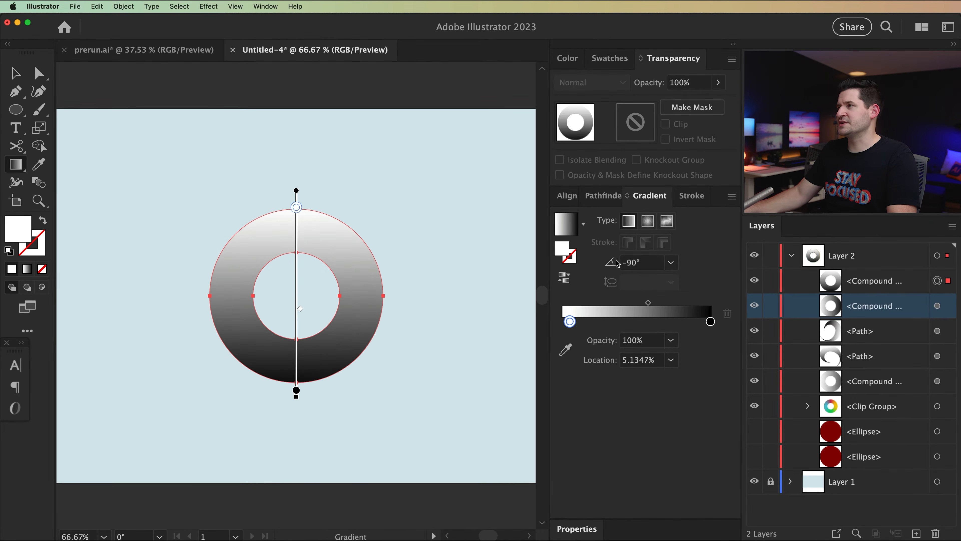
left_click(25, 76)
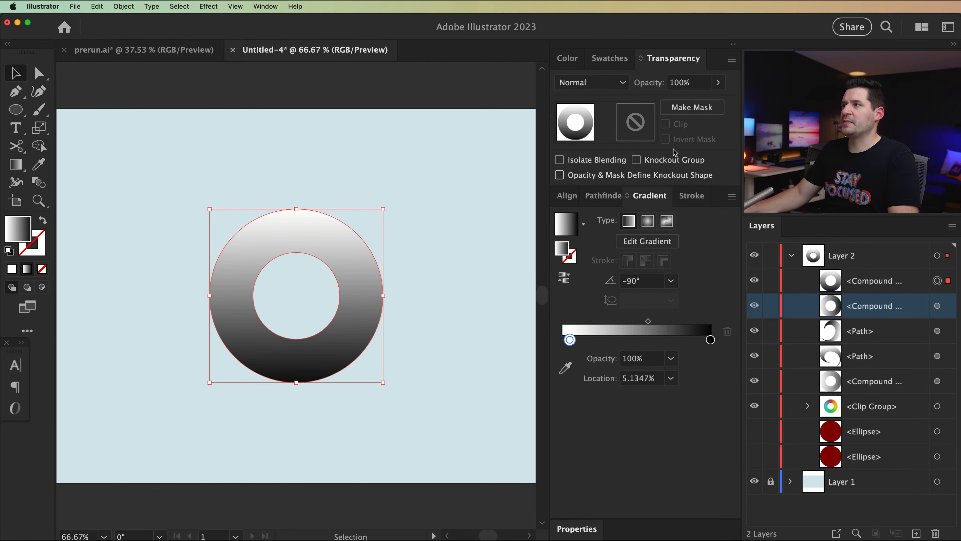
Set the vertical-gradient ring to Overlay blending at 20% opacity.
left_click(592, 82)
left_click(588, 228)
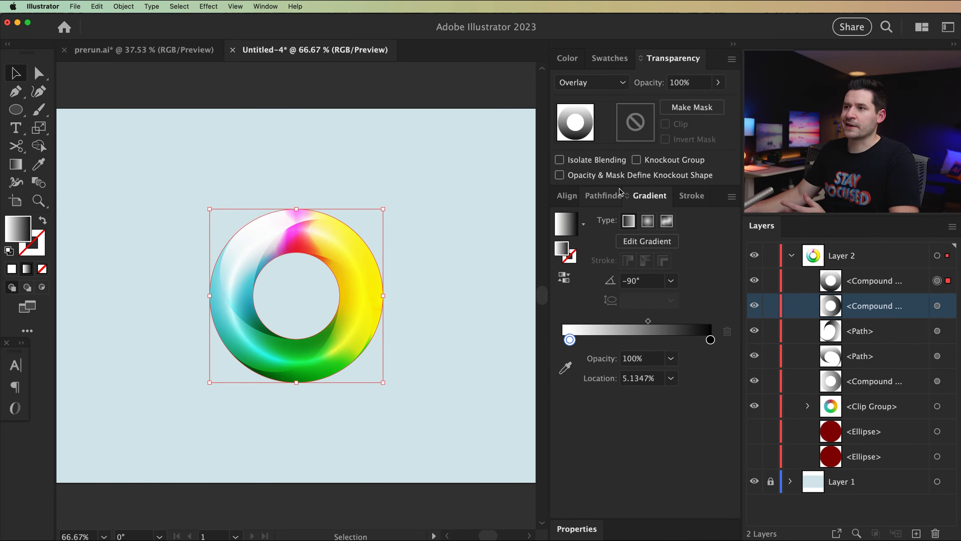
left_click(718, 82)
left_click_drag(718, 100, 667, 105)
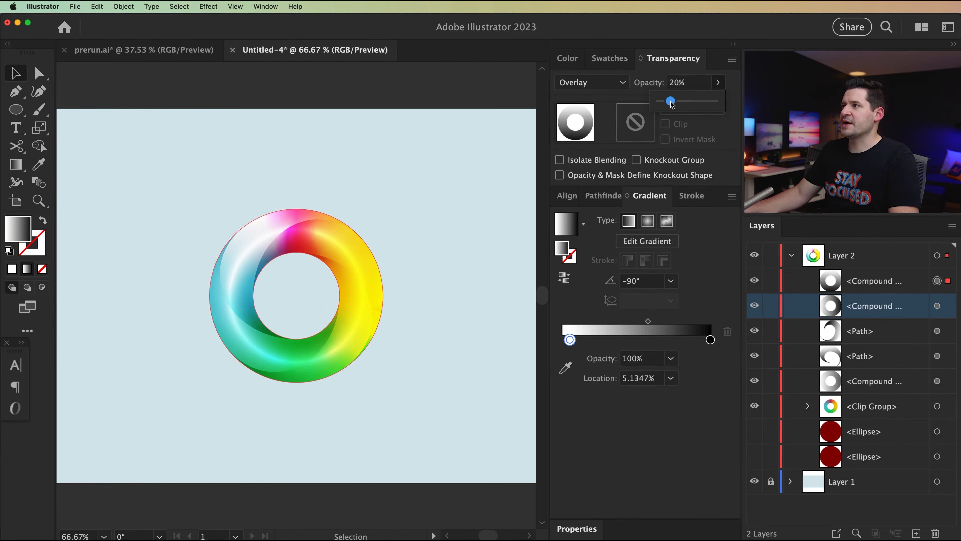
Toggle the top shading ring's visibility to compare the artwork with and without it, and deselect it.
left_click(755, 282)
left_click(754, 282)
left_click(755, 281)
left_click(755, 281)
left_click(755, 282)
left_click(755, 281)
left_click(866, 277)
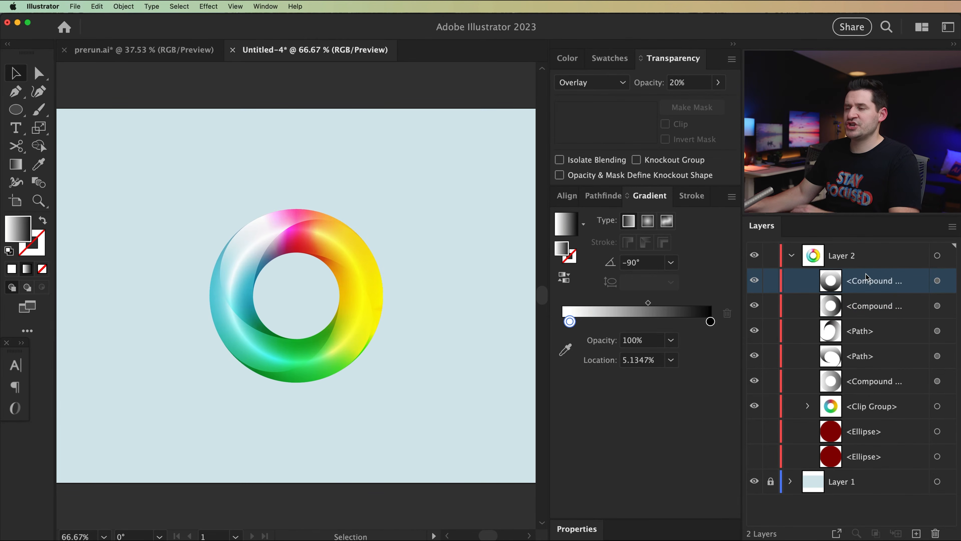
left_click(402, 382)
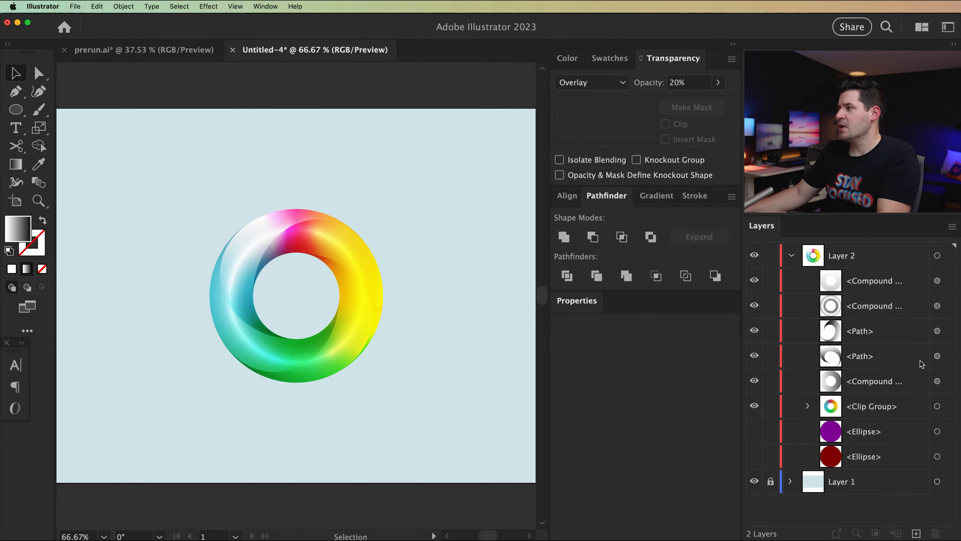
Select both swirl shading paths in Layer 2 and paste copies of them in front.
left_click(937, 356)
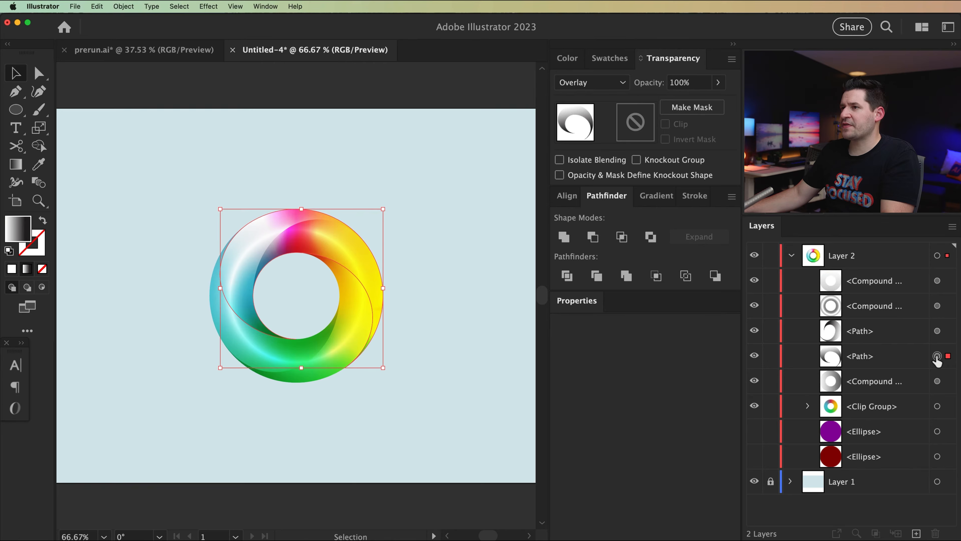
left_click(938, 331, "shift")
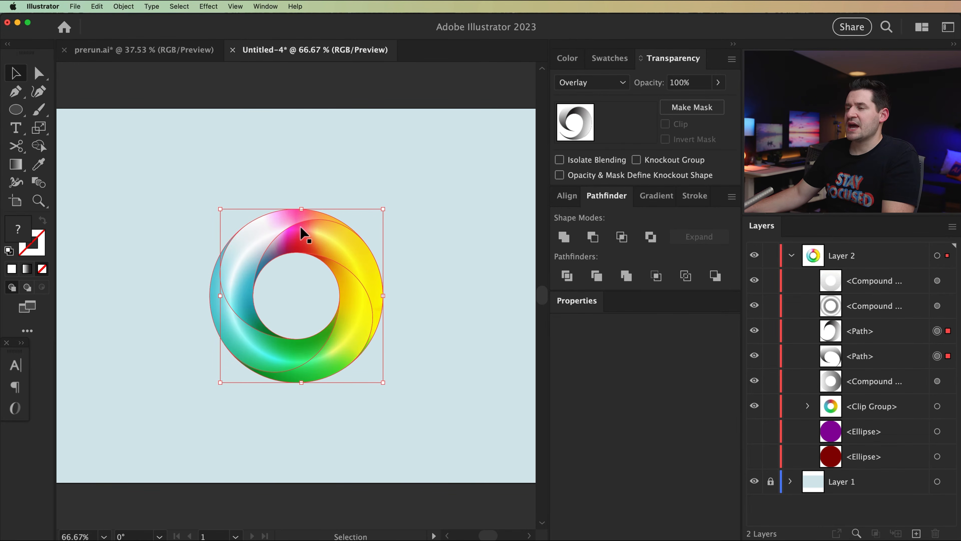
left_click(124, 6)
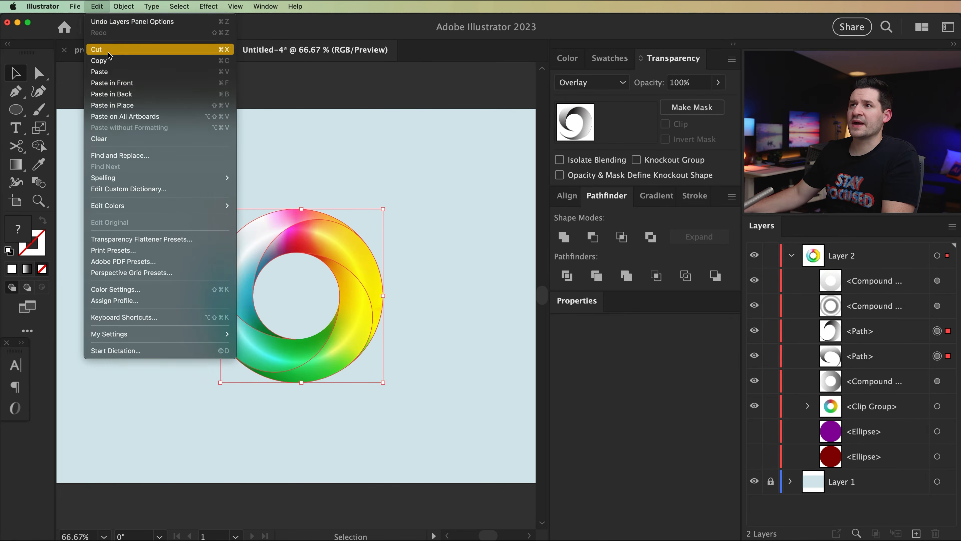
left_click(98, 6)
left_click(120, 84)
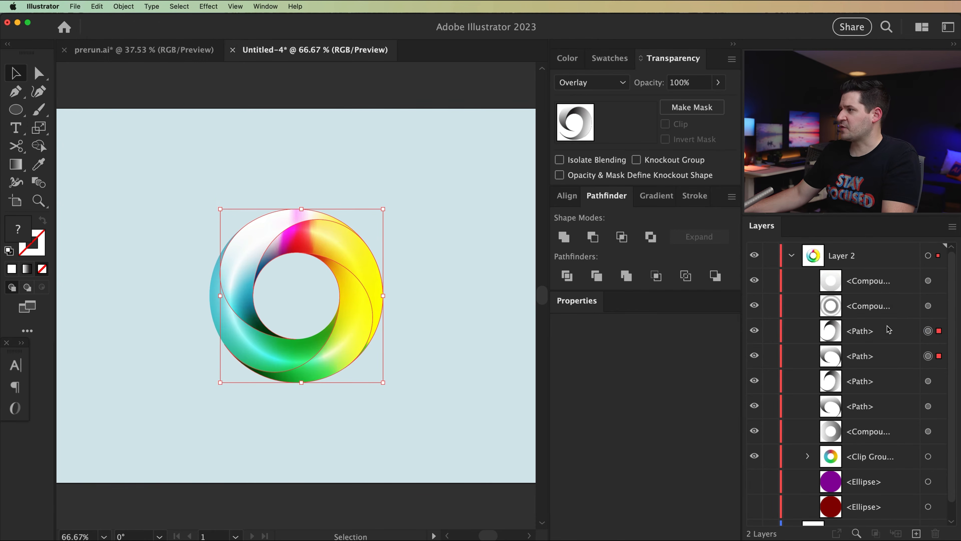
Move the two copied swirl paths to the top of Layer 2 and give them a solid white fill.
left_click(870, 334)
left_click(897, 358, "shift")
left_click_drag(878, 335, 877, 276)
left_click(12, 270)
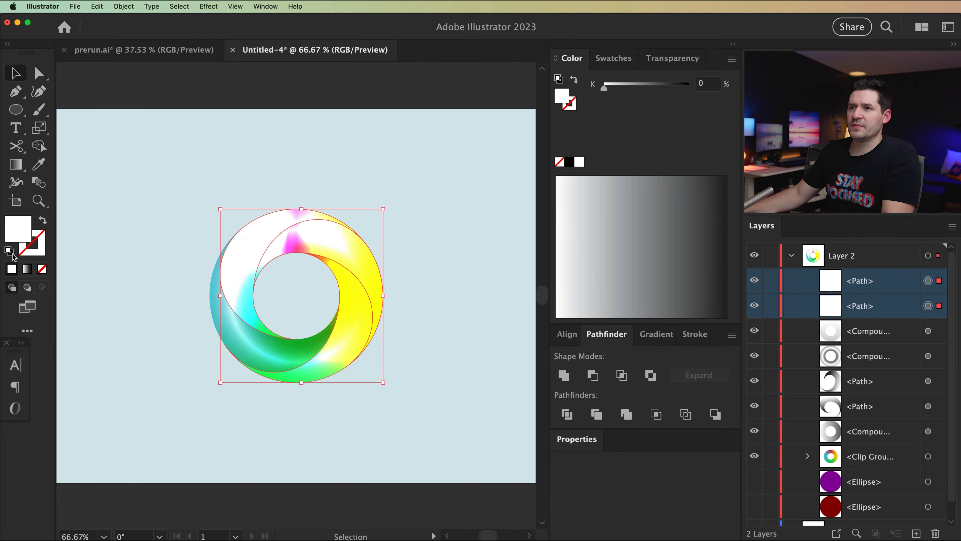
Swap the copied swirl paths' white fill to the stroke, set it to 4 pt aligned outside, and deselect them.
left_click(43, 221)
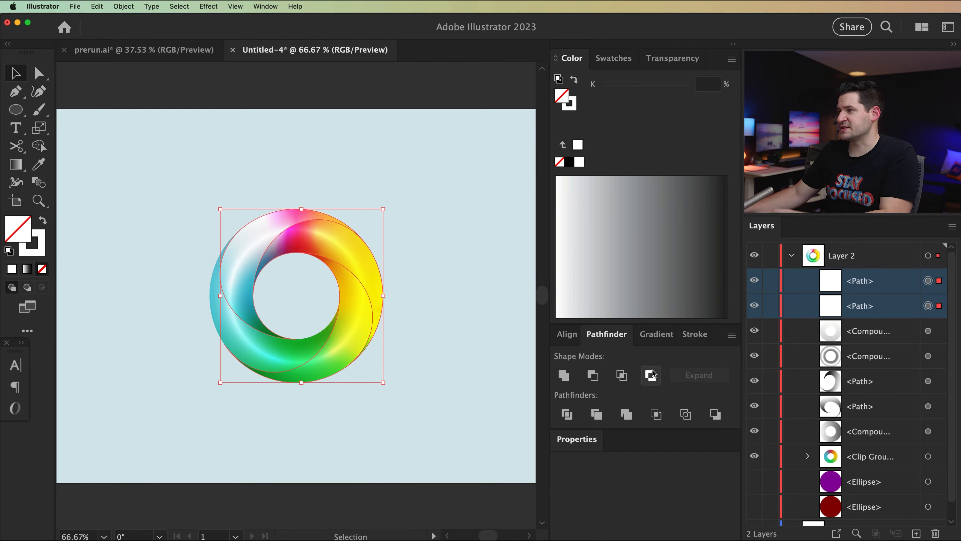
left_click(690, 334)
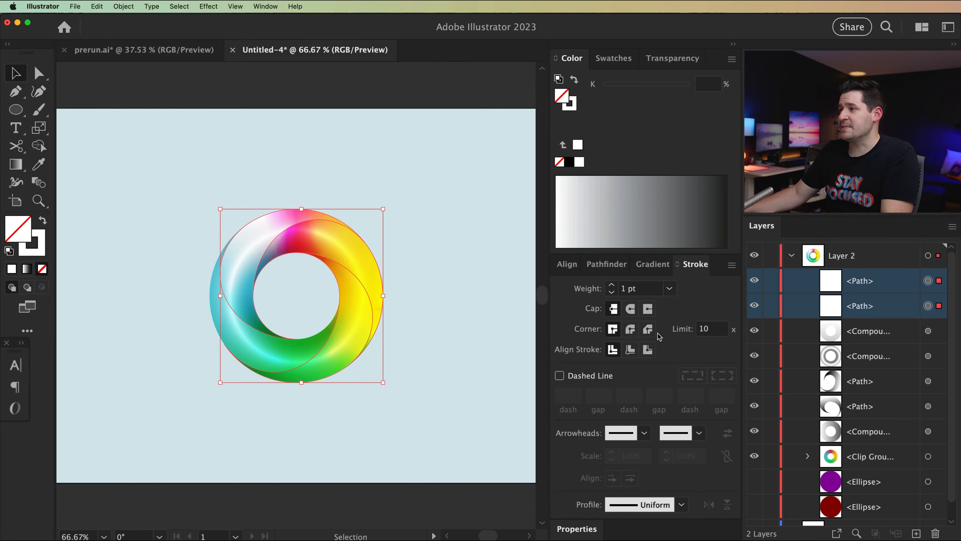
left_click(612, 286)
left_click(612, 285)
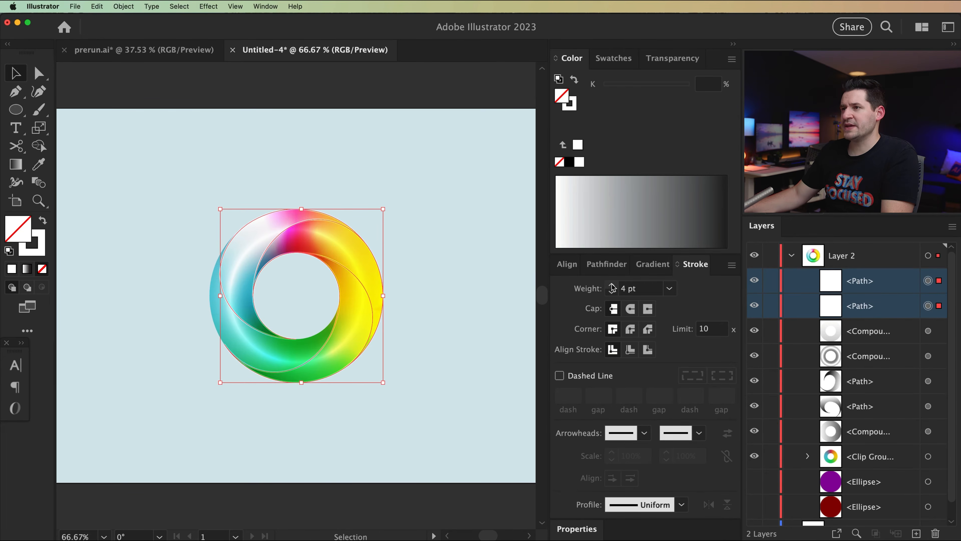
left_click(648, 350)
left_click(424, 366)
Select both outlined swirl paths in Layer 2 and give their stroke corners a round join, then deselect.
key("z")
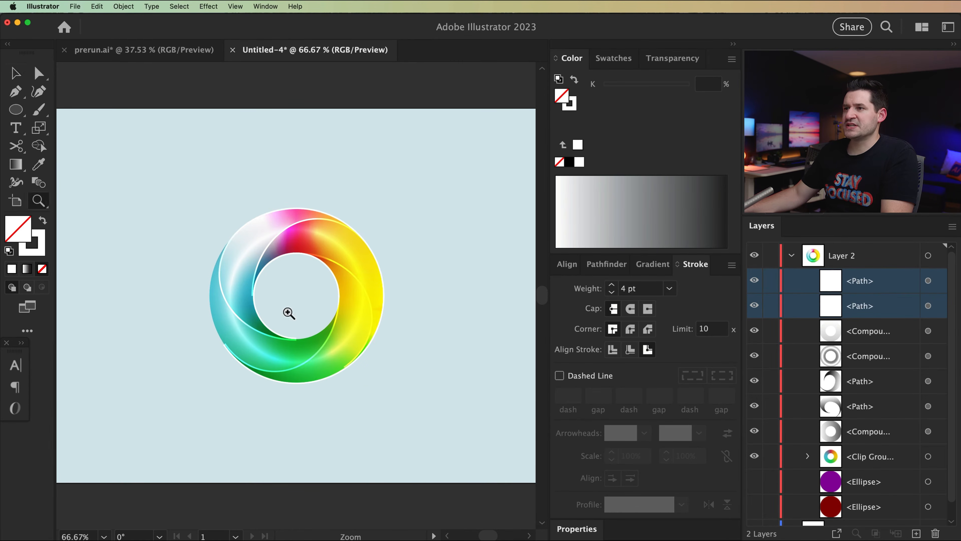
left_click(287, 313)
left_click(288, 312)
key("space")
left_click_drag(333, 277, 326, 338)
left_click_drag(399, 180, 375, 182)
key("v")
left_click(927, 306)
left_click(928, 280, "shift")
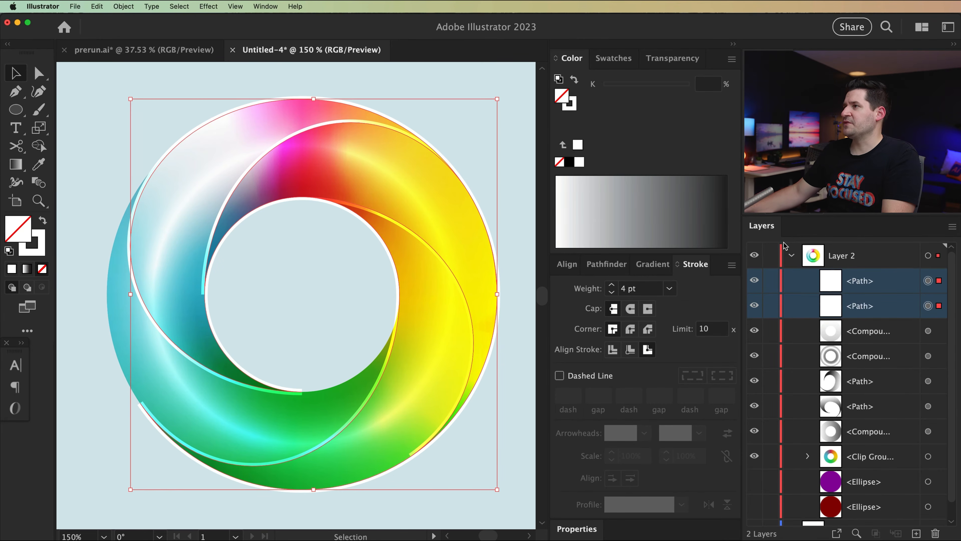
left_click(673, 59)
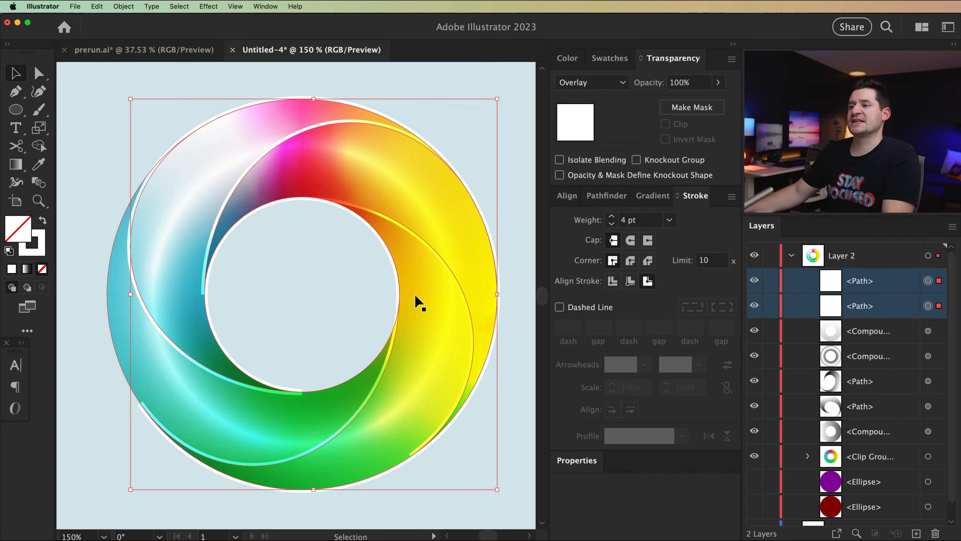
left_click(631, 260)
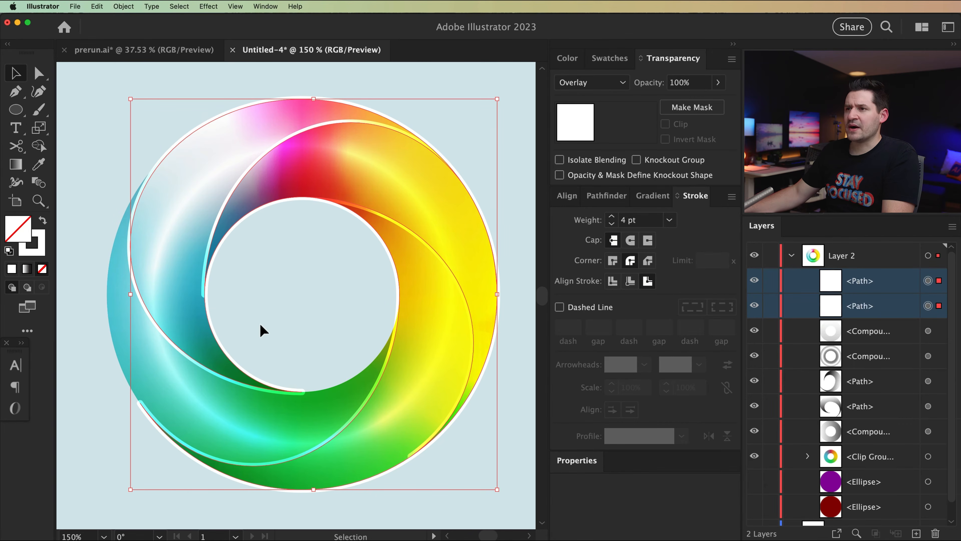
left_click(101, 415)
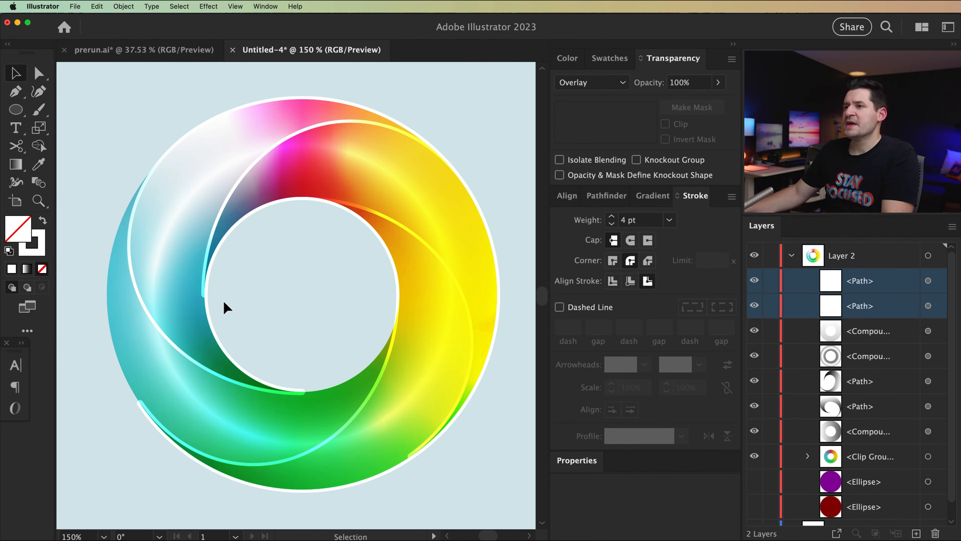
Shift the second outlined path's inner tip anchor slightly along the green bottom edge of the ring's hole.
key("z")
left_click(302, 388)
key("space")
mouse_move(284, 280)
left_mouse_down()
mouse_move(286, 330)
mouse_move(314, 337)
left_mouse_up()
left_click(296, 352)
left_click(293, 315)
key("space")
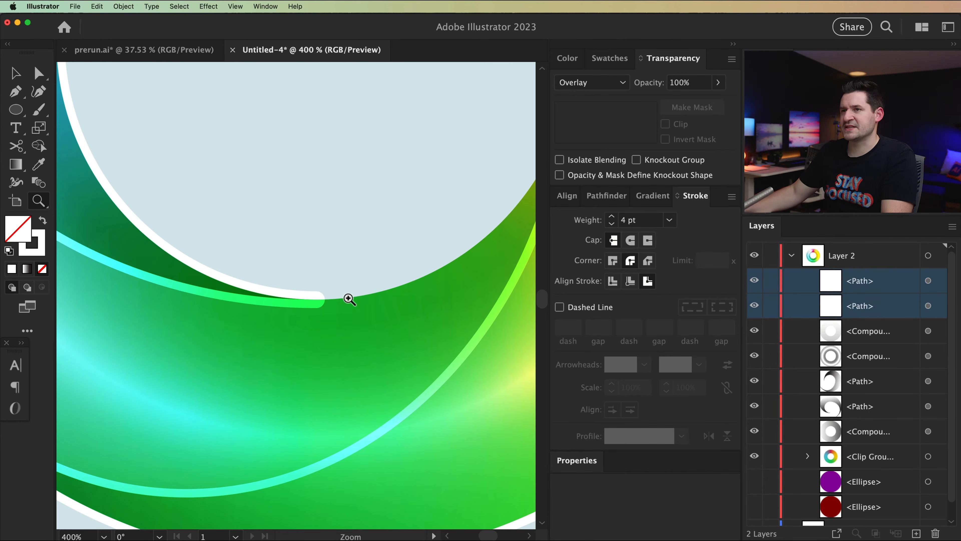
left_click(38, 73)
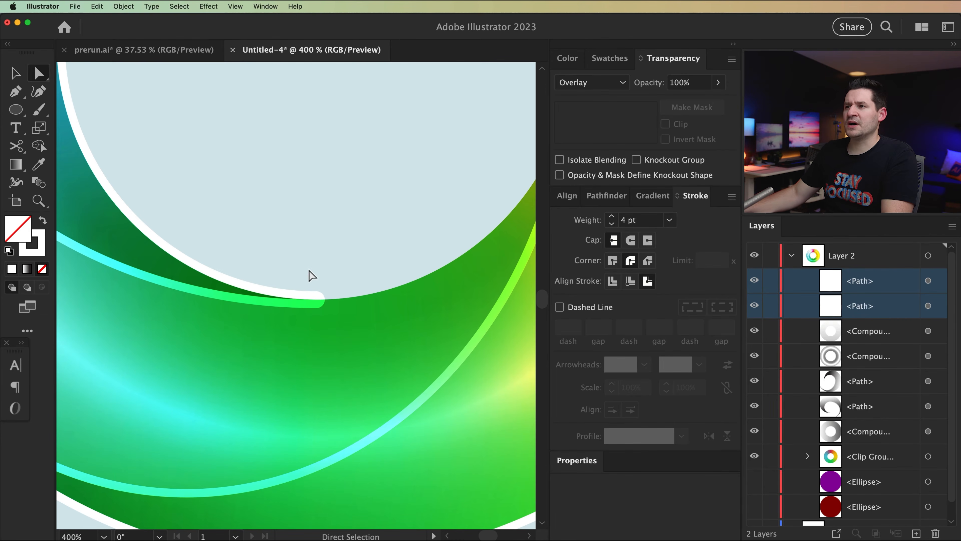
left_click_drag(322, 300, 347, 290)
left_click_drag(367, 347, 463, 386)
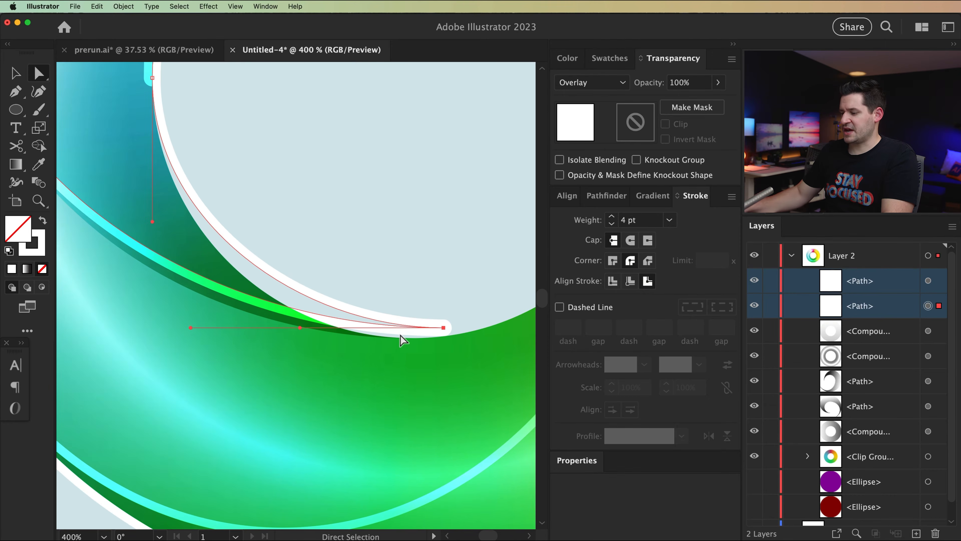
Lower the direction handle of that inner tip anchor so the curve follows the hole's edge more closely.
key("super+minus")
key("super+minus")
left_click_drag(320, 304, 384, 336)
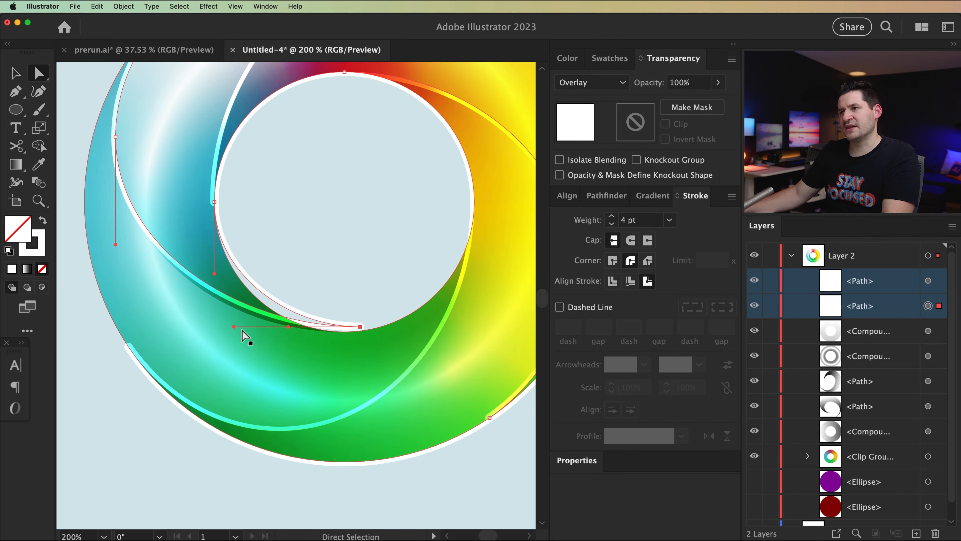
left_click_drag(233, 327, 235, 346)
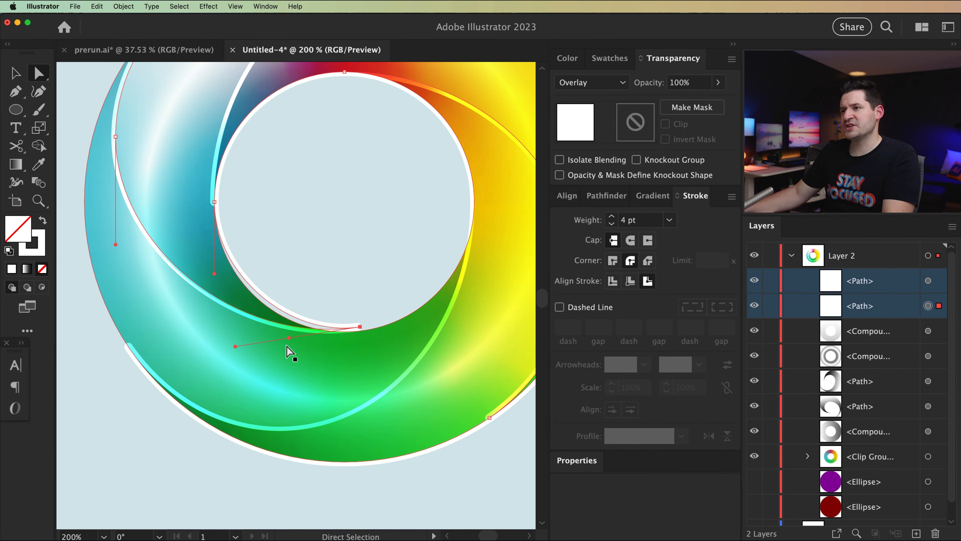
scroll(295, 247, "up", 5)
left_click(234, 302)
key("Right")
key("Right")
key("Down")
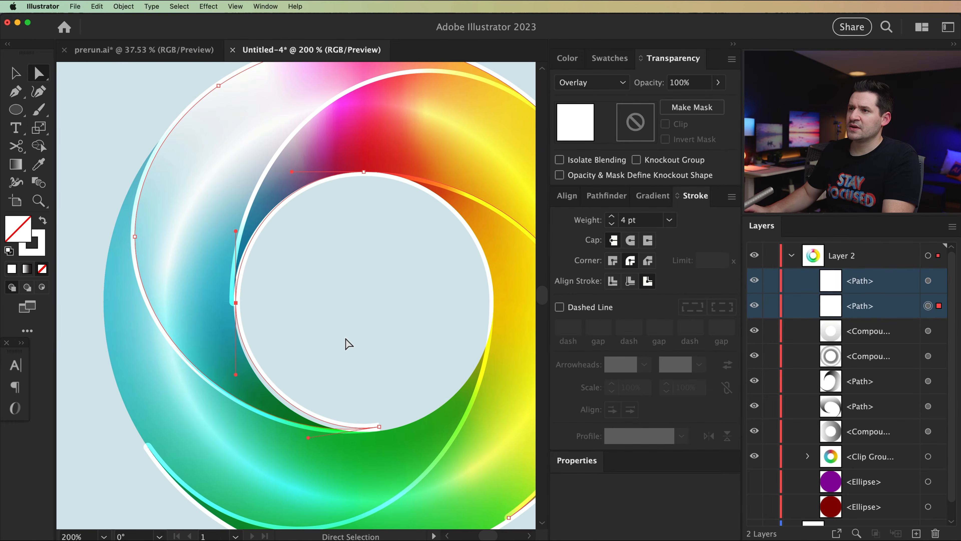
key("super+z")
key("super+z")
key("super+z")
key("super+z")
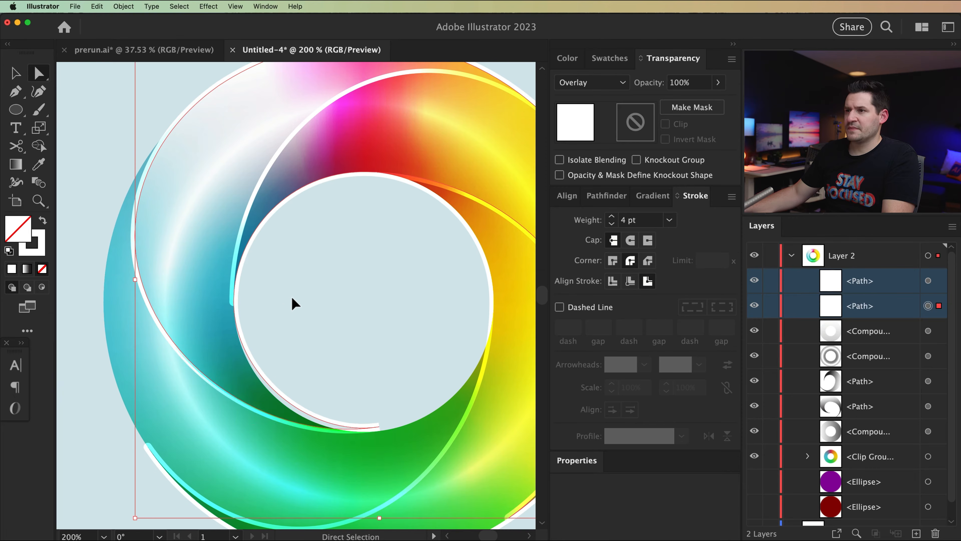
Isolate the topmost outlined path by hiding the second outlined path in Layer 2.
left_click(291, 307)
left_click(234, 305)
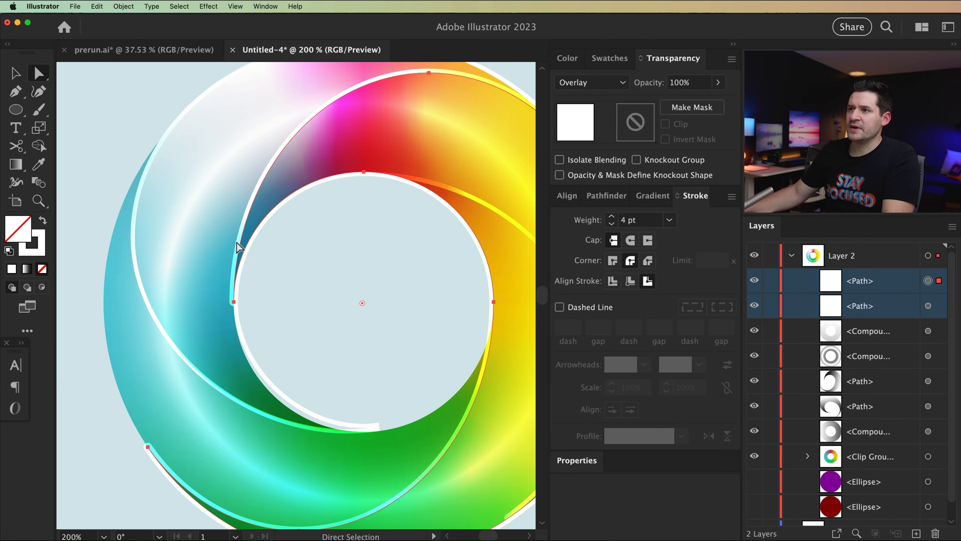
left_click(233, 303)
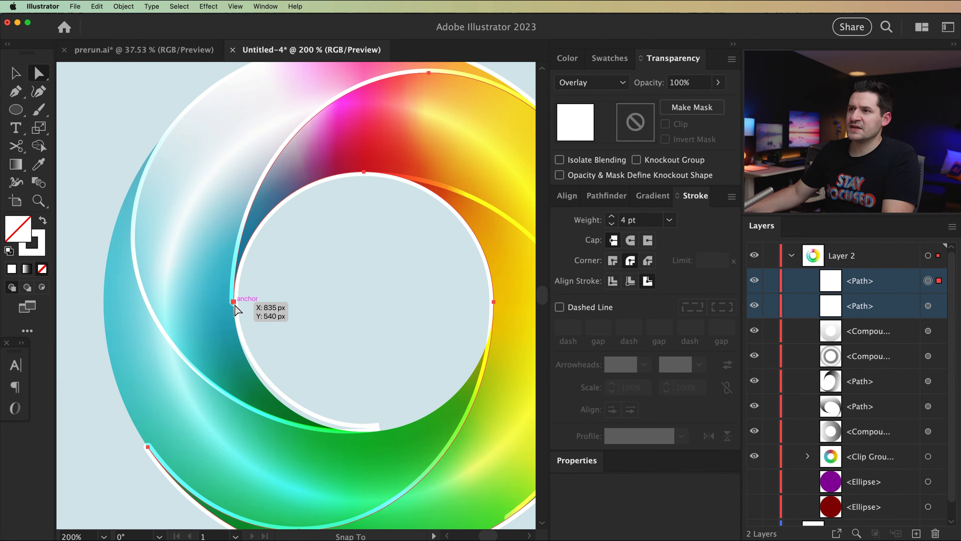
left_click(250, 258)
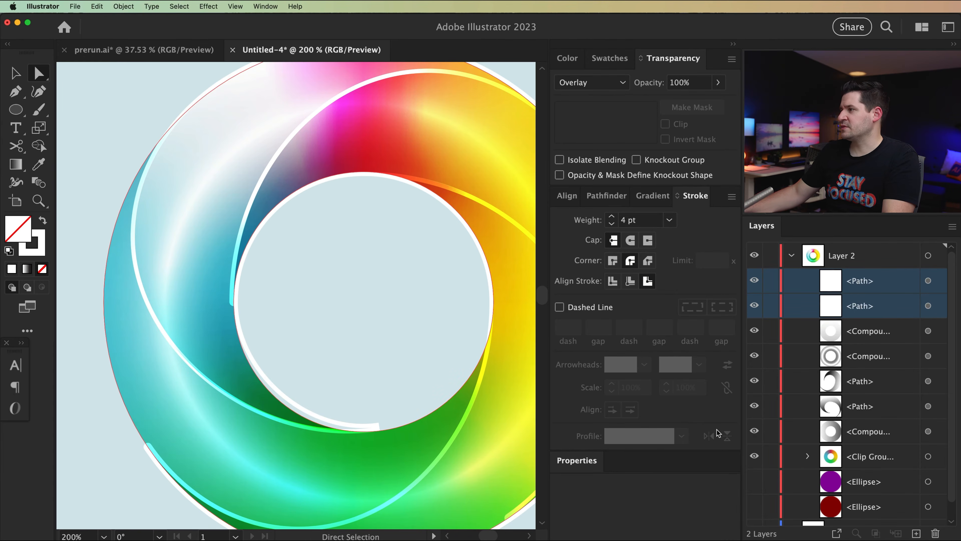
left_click(755, 306)
left_click(755, 306)
left_click(755, 280)
left_click(755, 280)
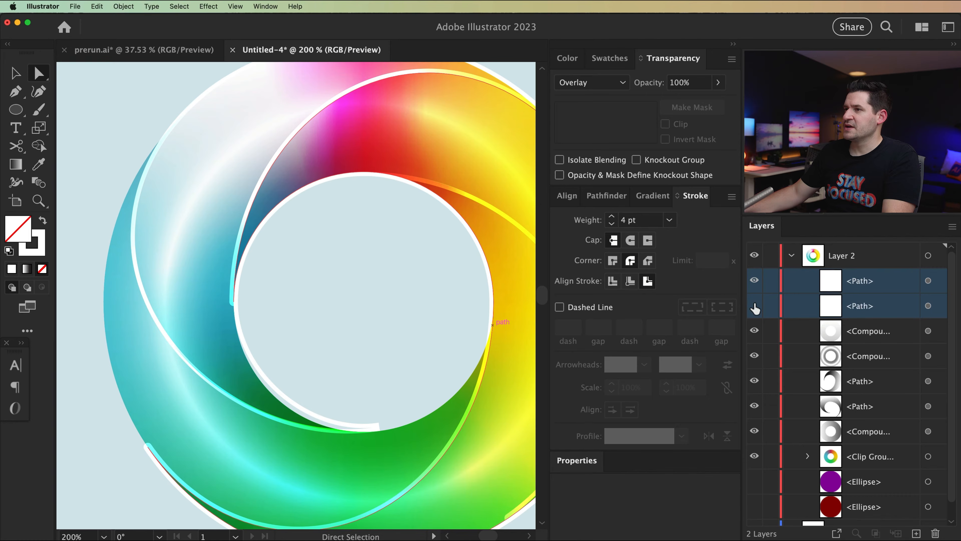
Move the topmost path's inner tip anchor slightly down into the hole and tilt its handle to smooth the curve.
left_click_drag(234, 305, 238, 315)
left_click_drag(237, 187, 223, 182)
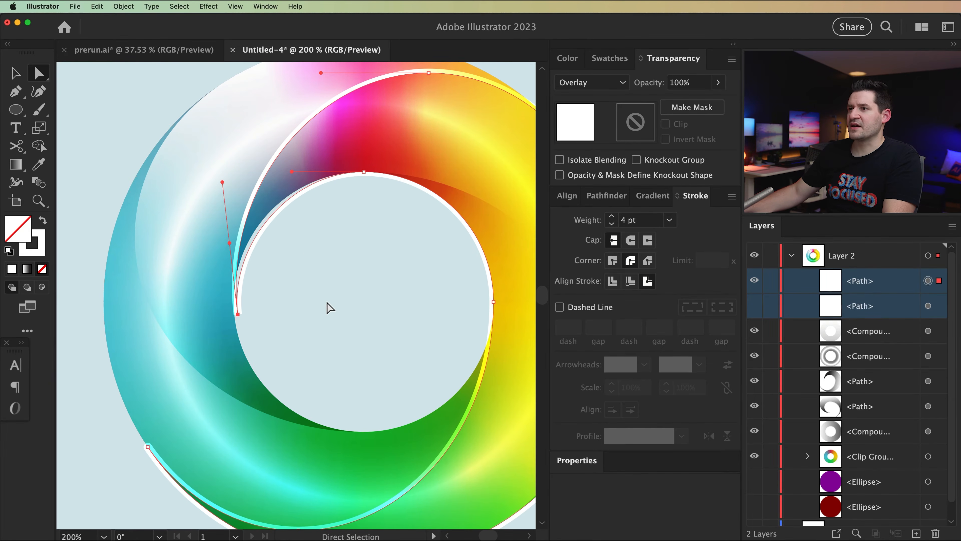
left_click_drag(238, 317, 242, 315)
mouse_move(226, 182)
left_mouse_down()
mouse_move(210, 193)
mouse_move(221, 184)
left_mouse_up()
Nudge the topmost path's outer tip anchor left and up, beyond the ring's lower-left edge, and deselect it.
mouse_move(388, 335)
left_mouse_down()
mouse_move(290, 307)
mouse_move(306, 225)
mouse_move(270, 249)
mouse_move(500, 266)
left_mouse_up()
left_click(259, 381)
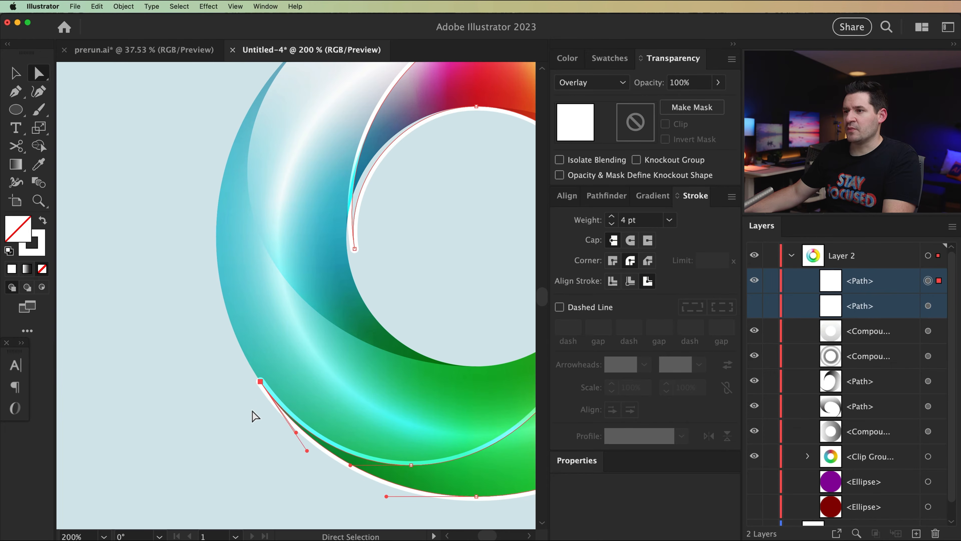
key("Left")
key("Left")
key("Left")
key("Left")
key("Left")
key("Up")
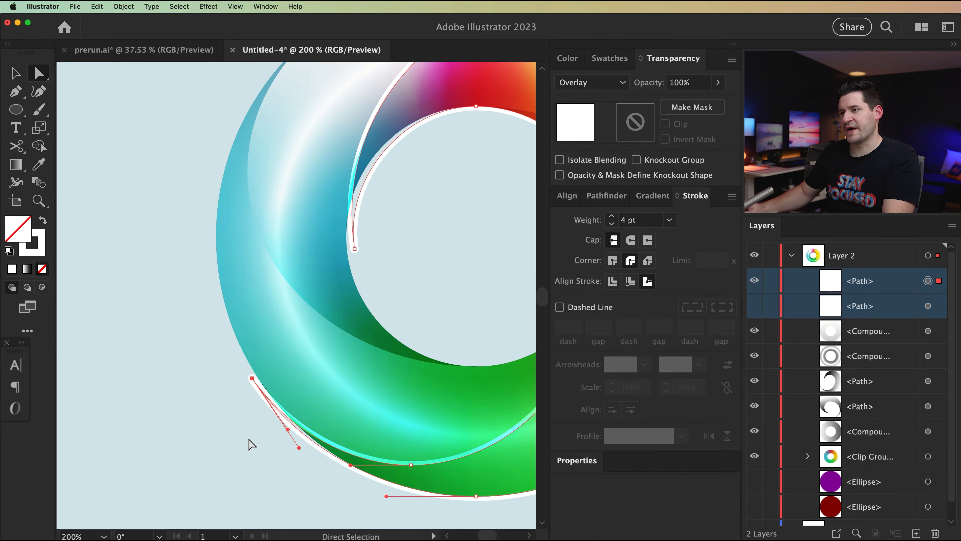
key("Up")
key("Up")
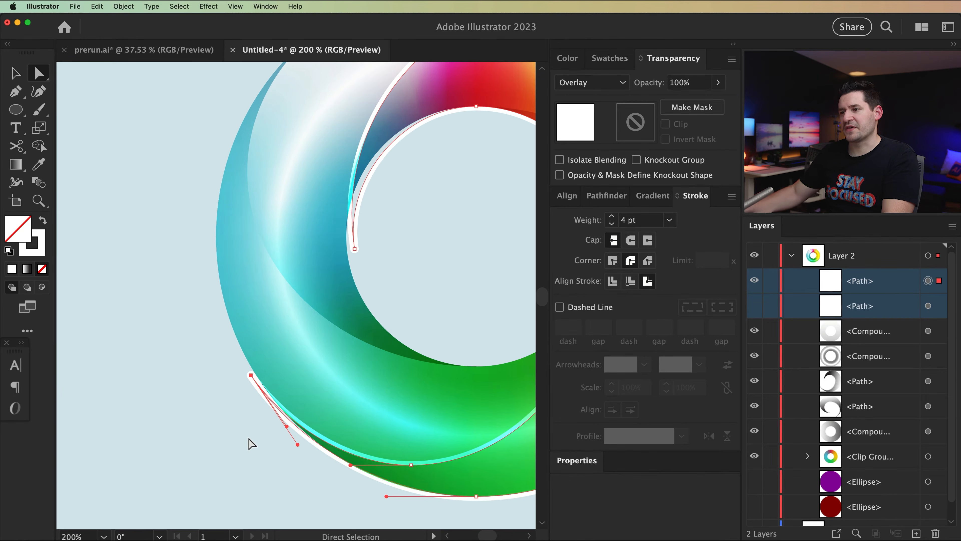
left_click(250, 442)
Show the second outlined path again and hide the topmost one in Layer 2.
left_click_drag(390, 409, 50, 483)
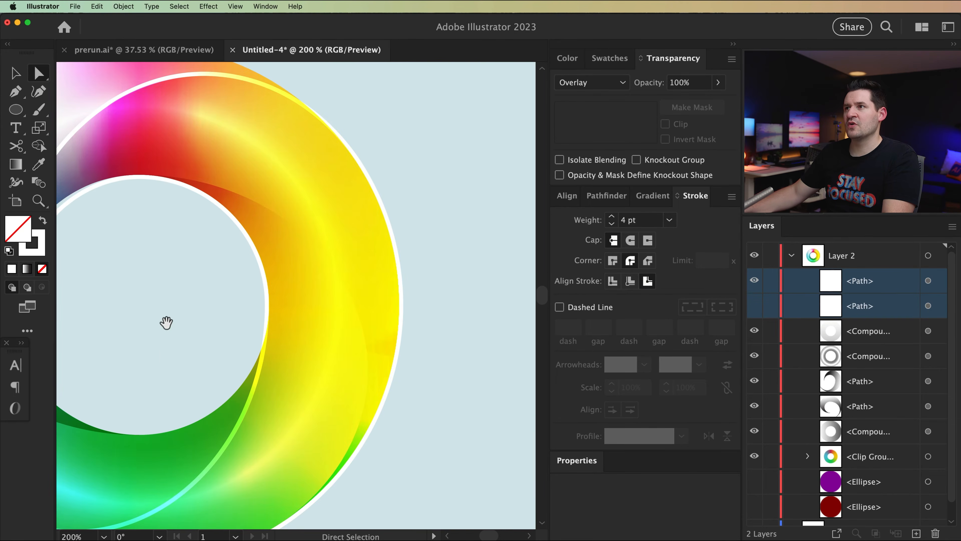
left_click_drag(254, 315, 409, 371)
left_click(756, 306)
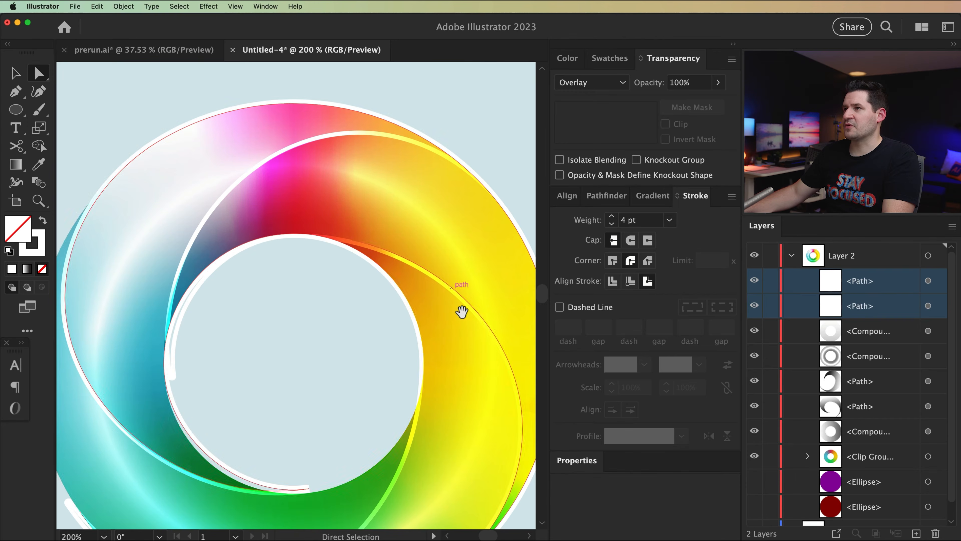
left_click_drag(344, 352, 174, 254)
left_click_drag(337, 451, 393, 391)
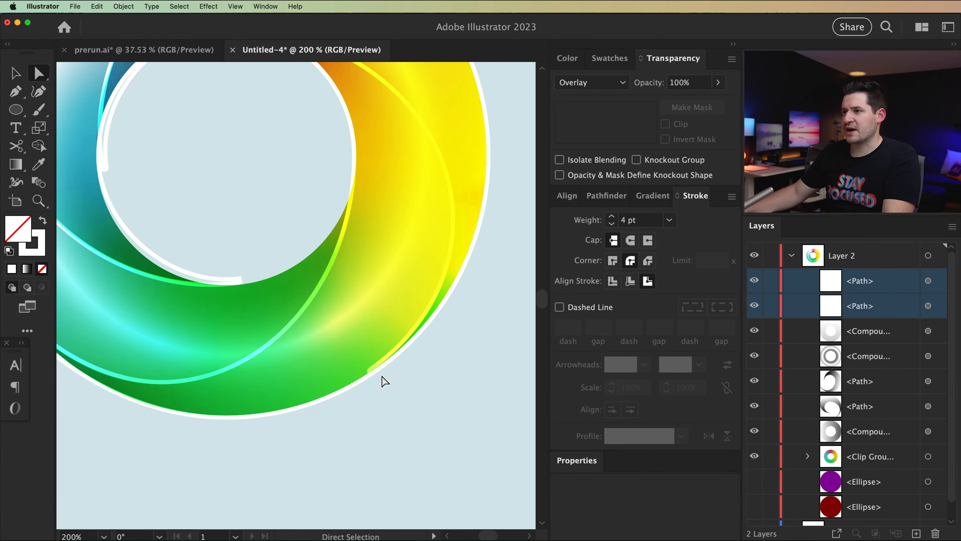
left_click(370, 379)
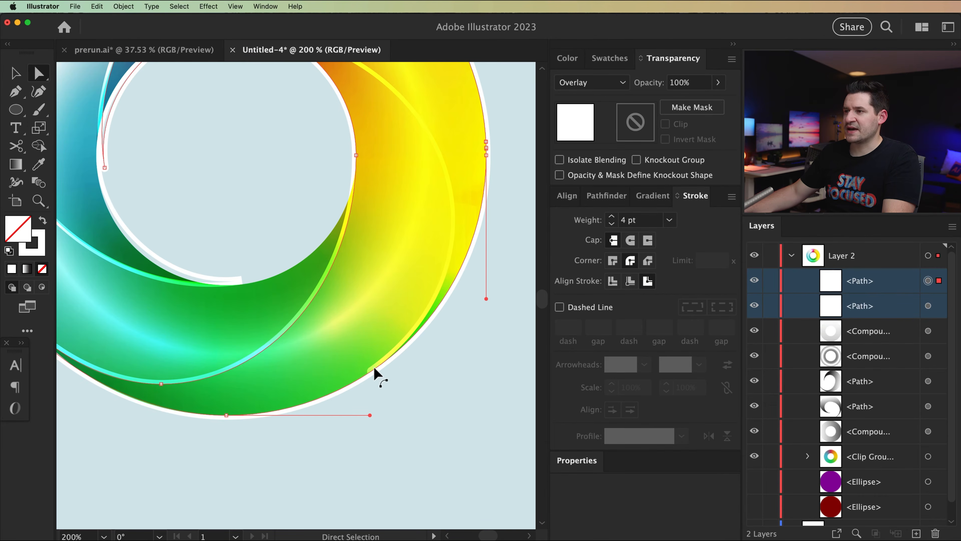
left_click(756, 281)
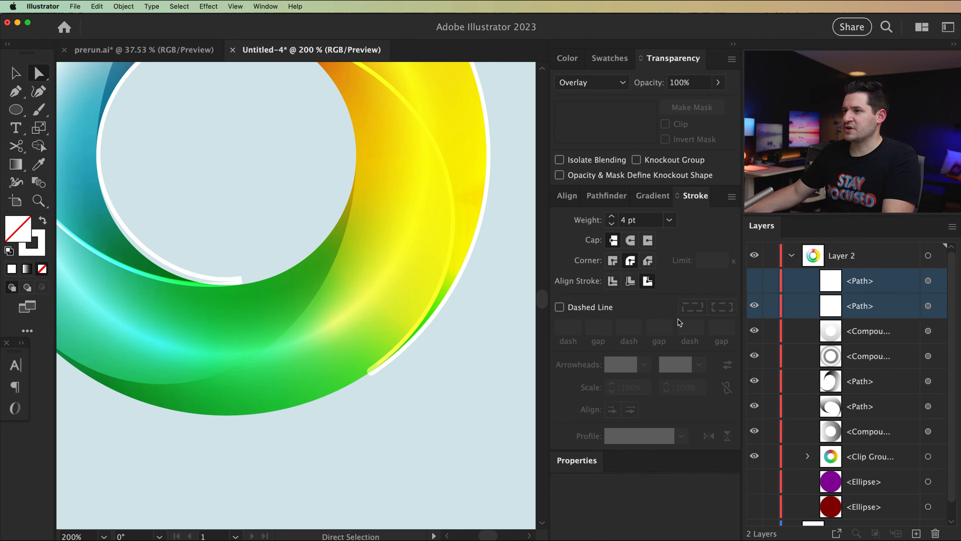
Nudge the second path's outer tip anchor down and left beyond the ring's lower-right edge, and show the topmost path again.
left_click(373, 373)
key("Down")
key("Down")
key("Left")
key("Left")
key("Down")
key("Down")
key("Left")
key("Down")
key("Down")
key("Down")
key("Down")
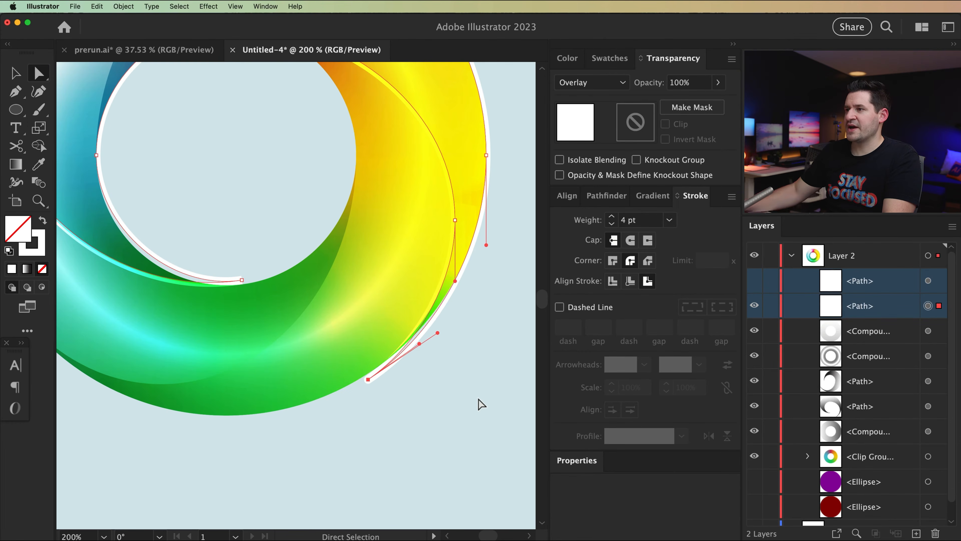
left_click(754, 280)
left_click(517, 386)
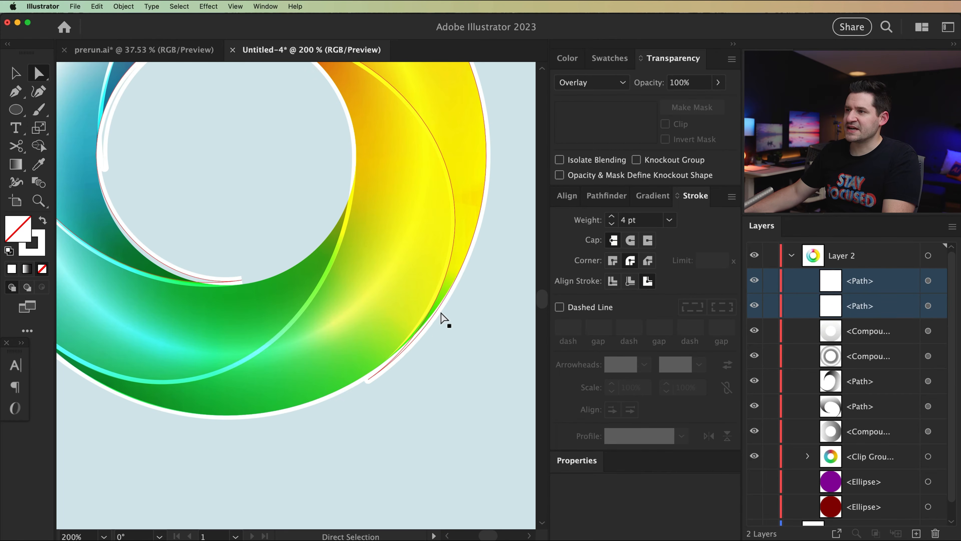
Select both outlined swirl paths and set their blending mode to Normal.
left_click_drag(305, 414, 470, 463)
left_click_drag(403, 300, 364, 372)
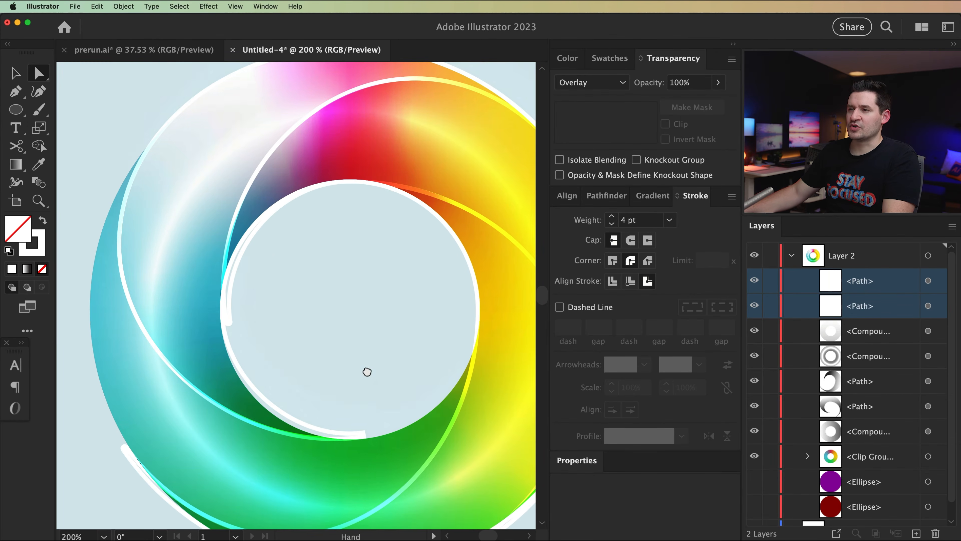
key("super+minus")
key("super+minus")
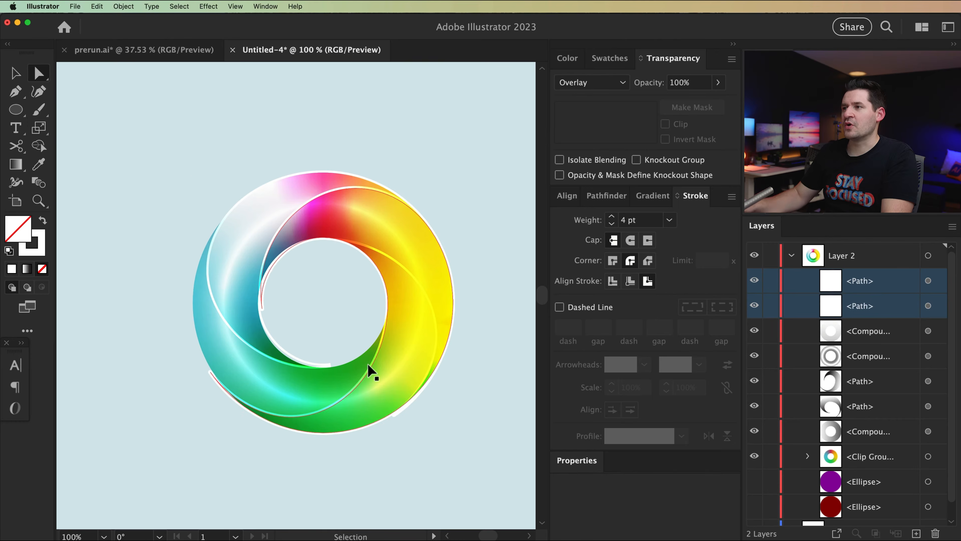
left_click_drag(353, 308, 312, 279)
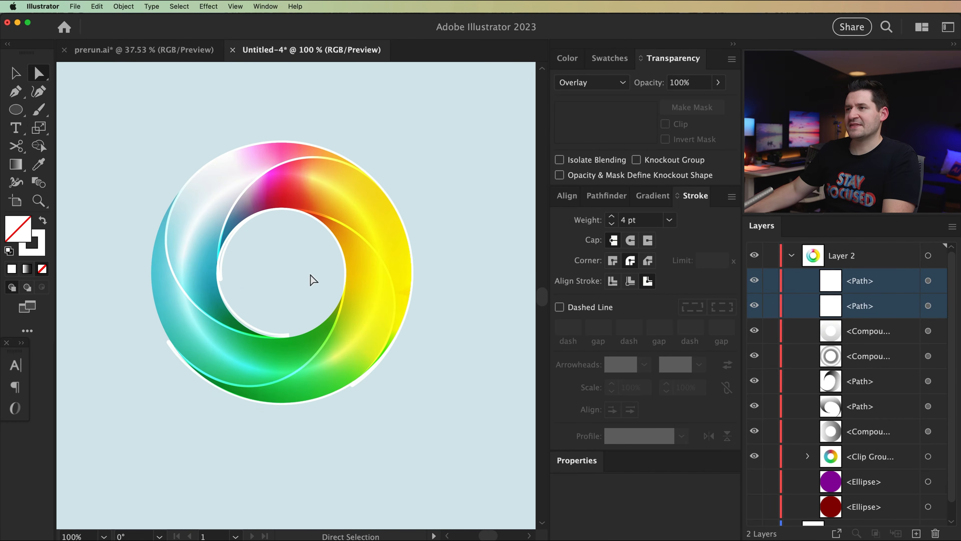
left_click(928, 306)
left_click(928, 281, "shift")
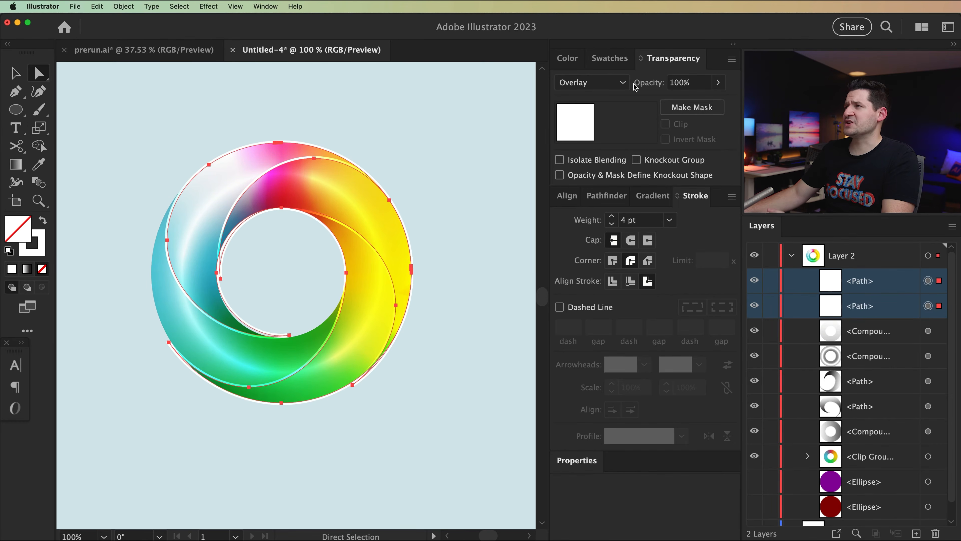
left_click(623, 82)
left_click(572, 98)
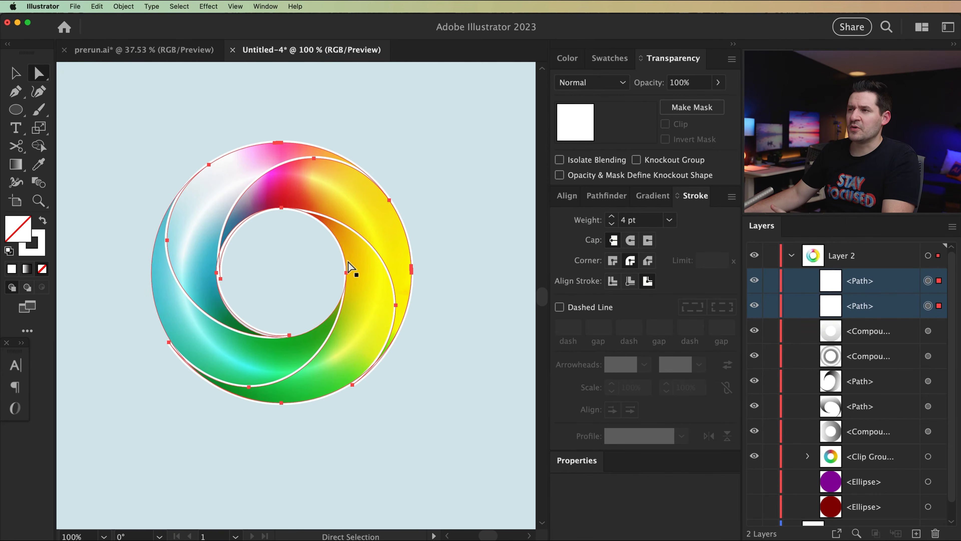
Group the two outlined swirl paths and rename the group Highlights.
left_click(124, 6)
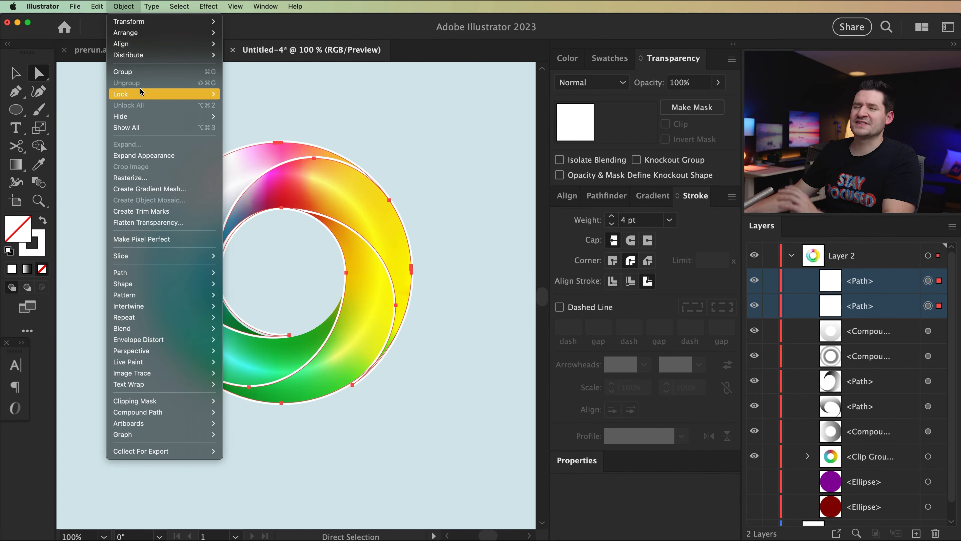
left_click(145, 73)
double_click(876, 283)
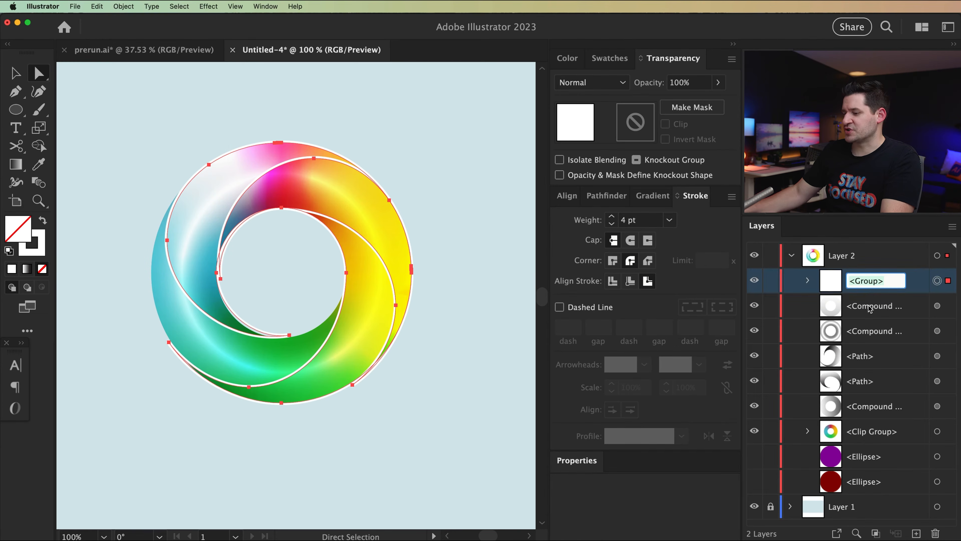
type("Highlights")
key("Return")
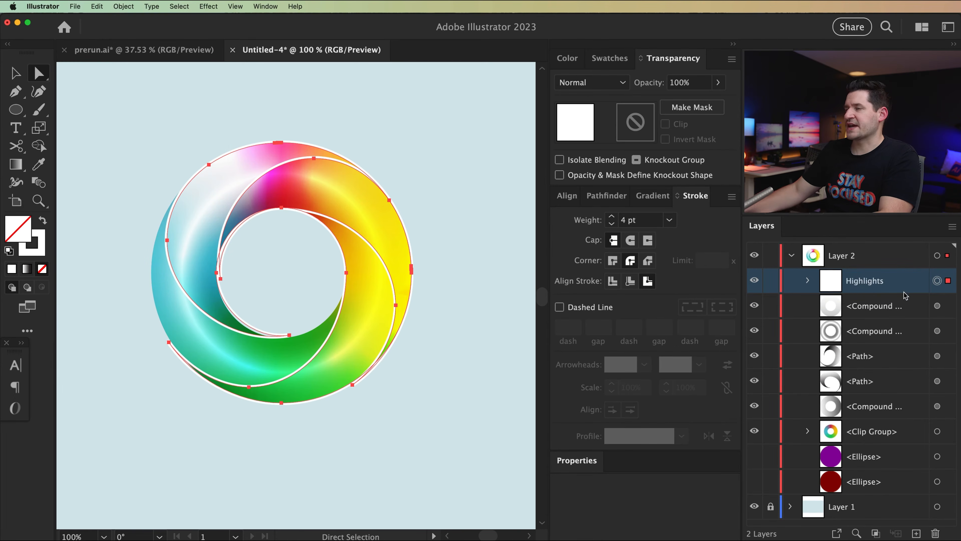
Set the Highlights group's blending mode to Overlay and deselect it.
left_click(592, 88)
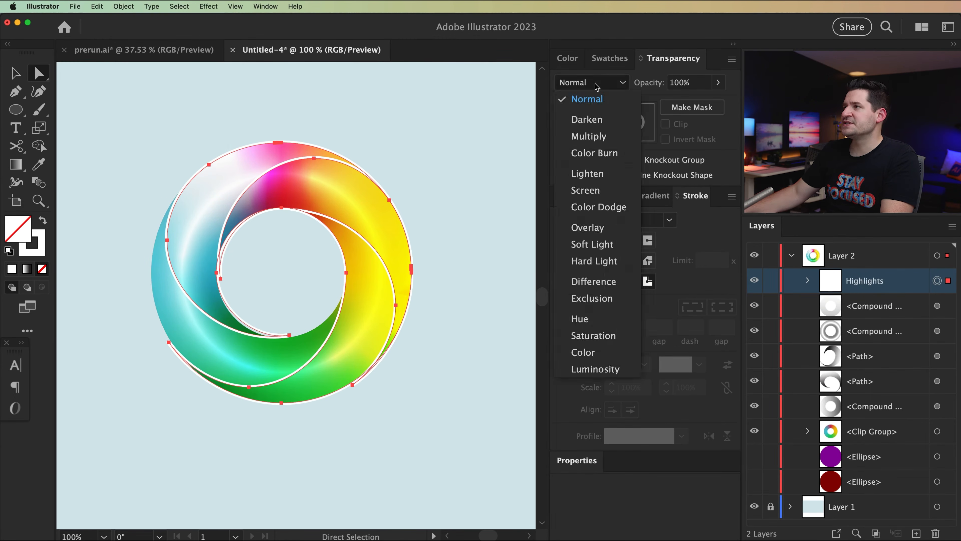
left_click(603, 231)
key("v")
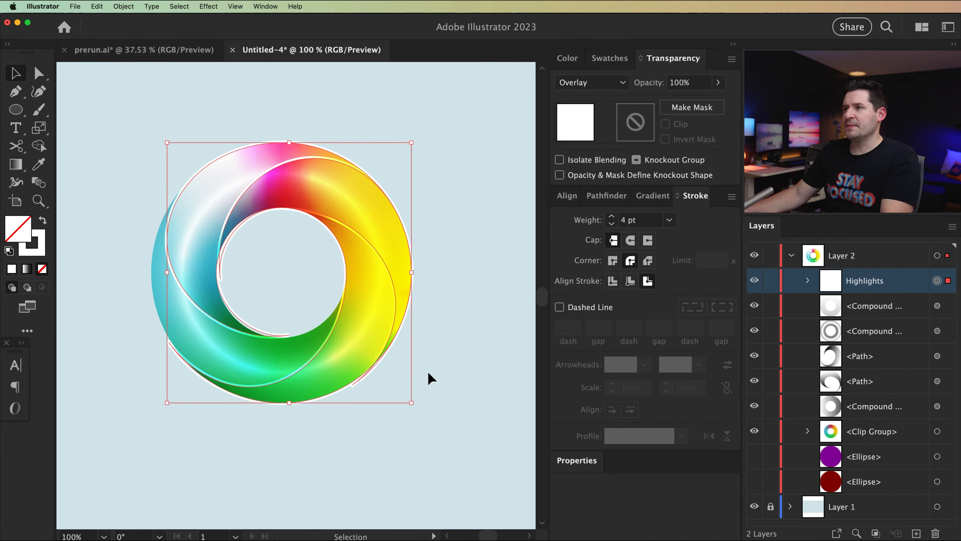
left_click(298, 266)
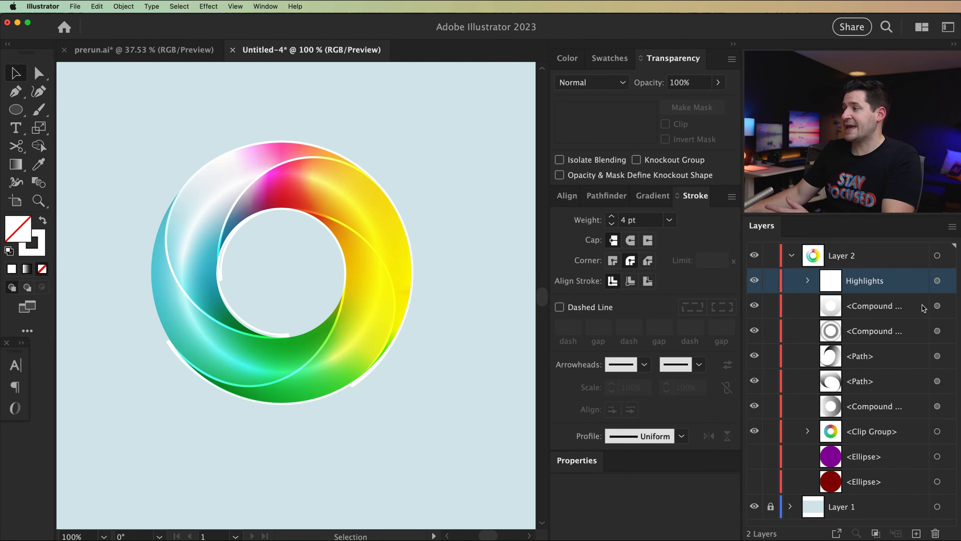
Copy the compound ring directly below the Highlights group and paste the duplicate in front.
left_click(937, 306)
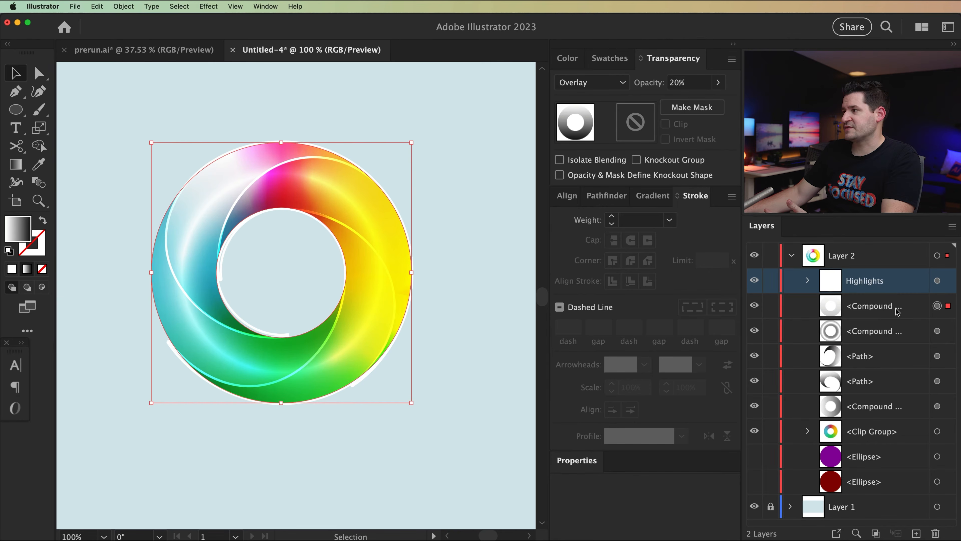
left_click(96, 7)
left_click(100, 61)
left_click(98, 8)
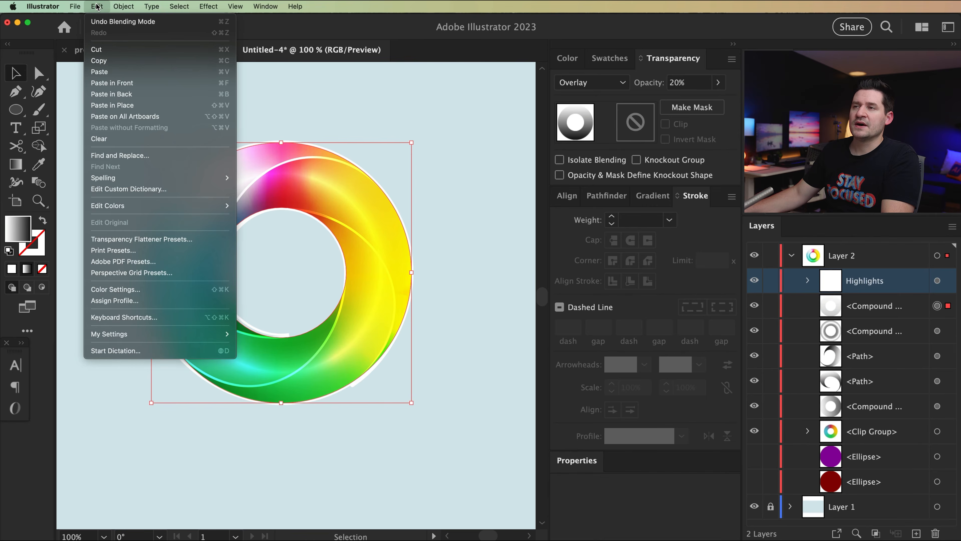
left_click(117, 82)
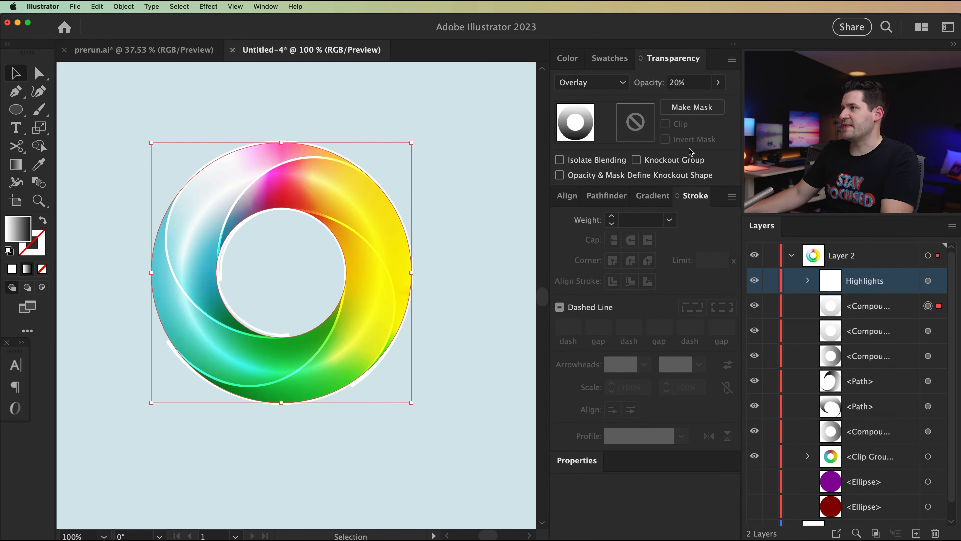
Set the duplicated ring to Normal blending mode at 100% opacity and cut it to the clipboard.
left_click(605, 83)
left_click(587, 99)
left_click(717, 82)
left_click_drag(692, 102, 715, 101)
left_click(95, 6)
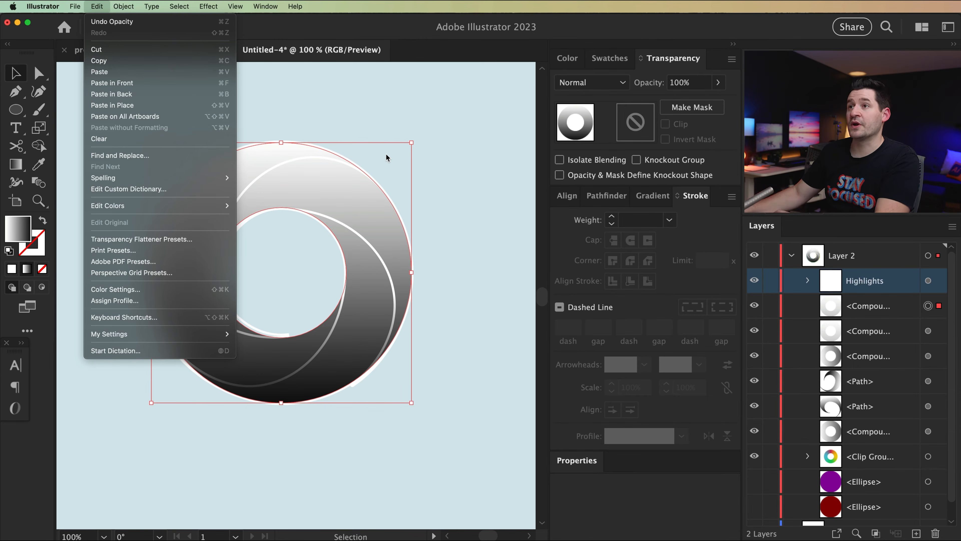
left_click(109, 50)
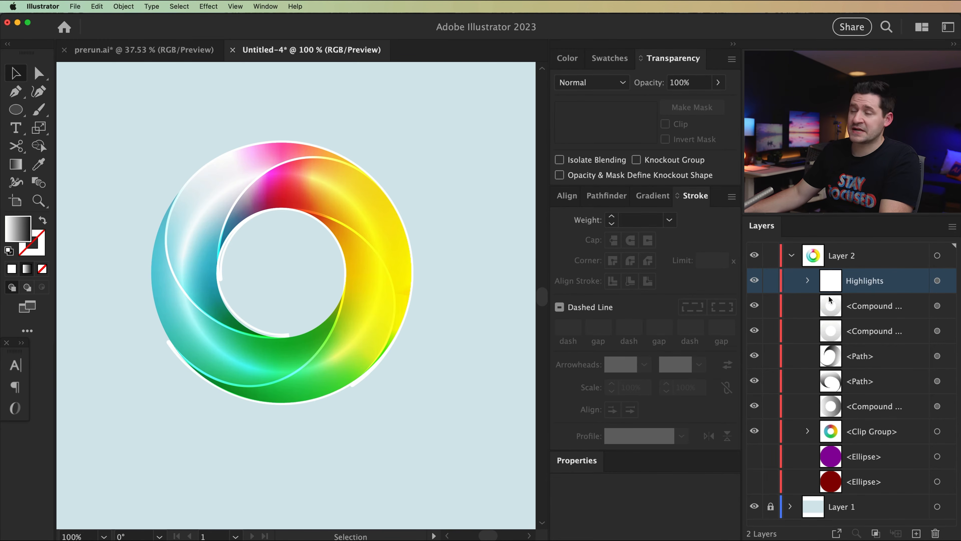
Create an opacity mask on the Highlights group and paste the cut ring in front inside the mask.
left_click(937, 281)
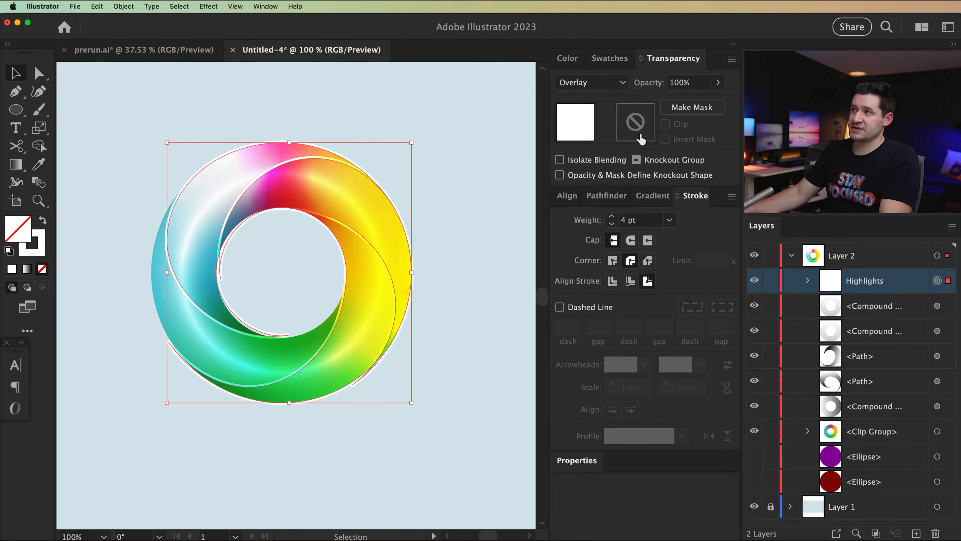
double_click(635, 122)
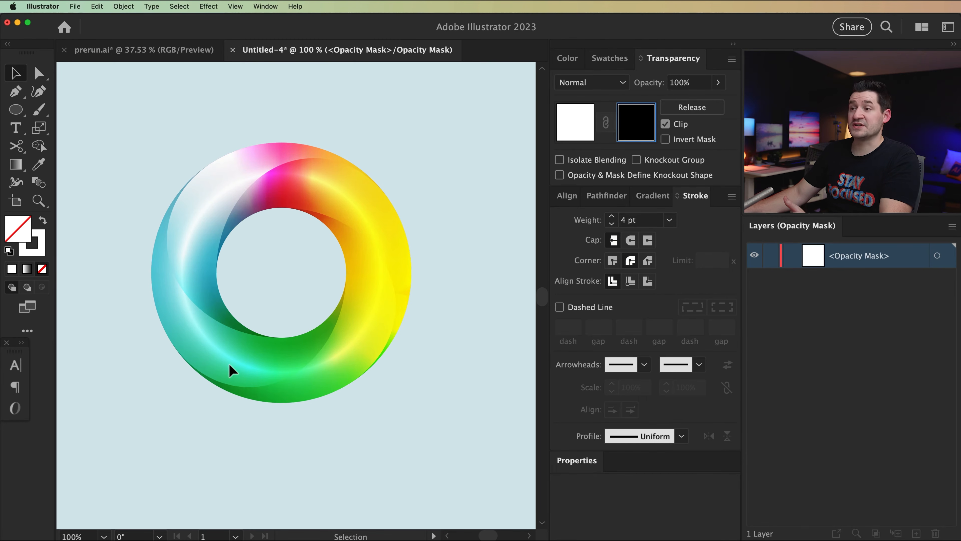
left_click(96, 6)
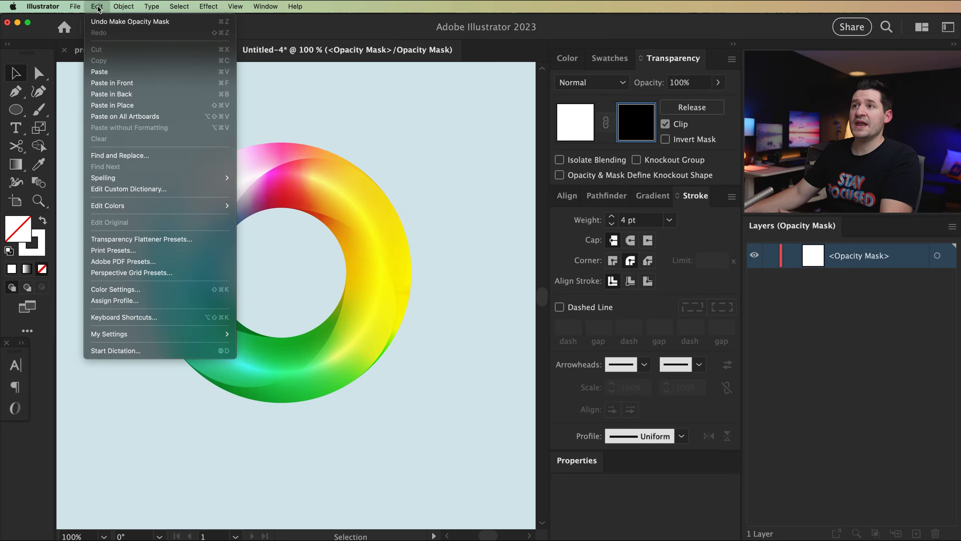
left_click(113, 82)
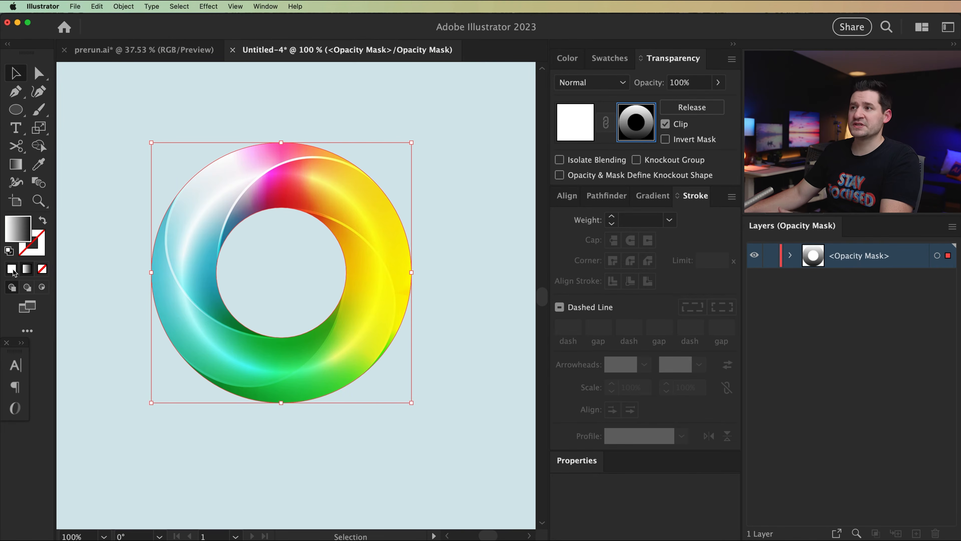
Fill the ring in the opacity mask with solid white and return to editing the Highlights artwork.
left_click(12, 269)
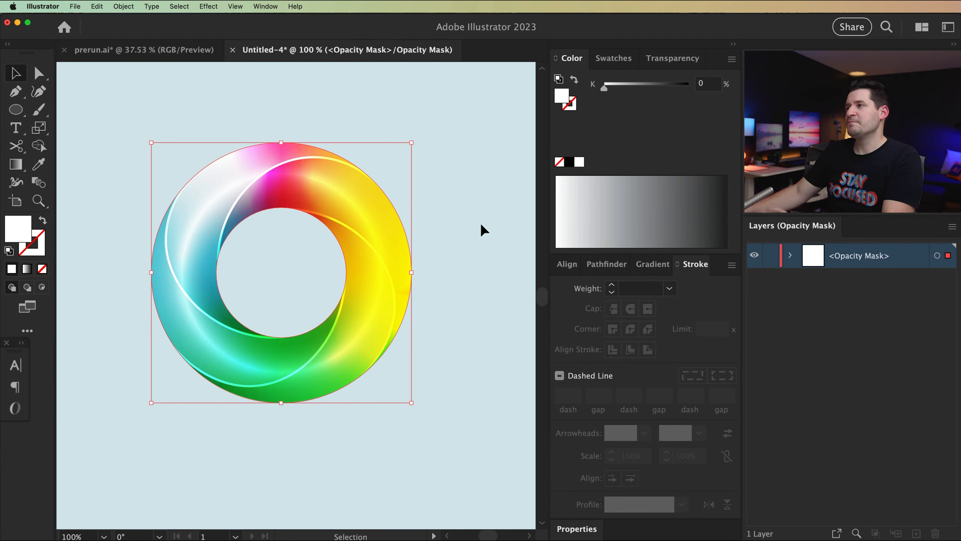
left_click(676, 59)
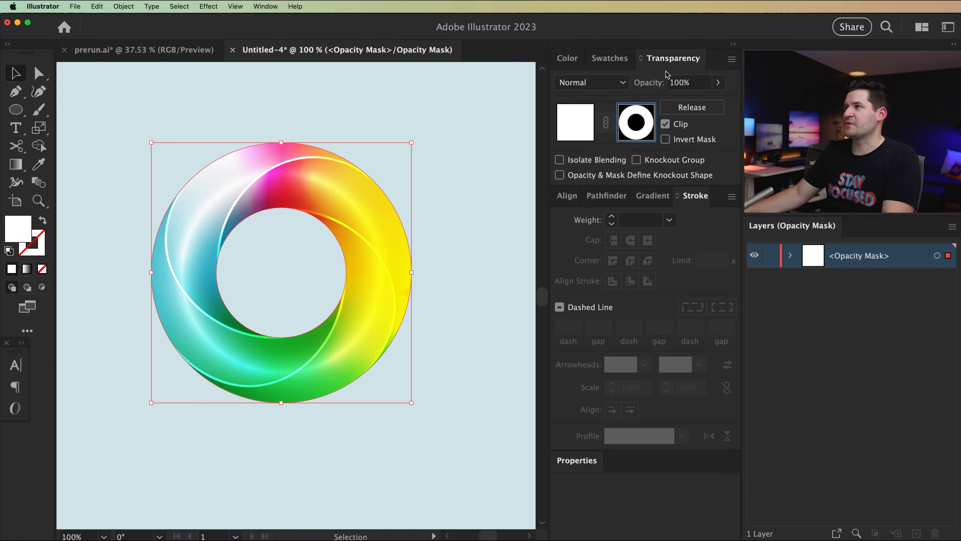
left_click(579, 124)
Lower the Highlights group's opacity to 76% and deselect it.
left_click(718, 82)
left_click_drag(713, 101, 703, 104)
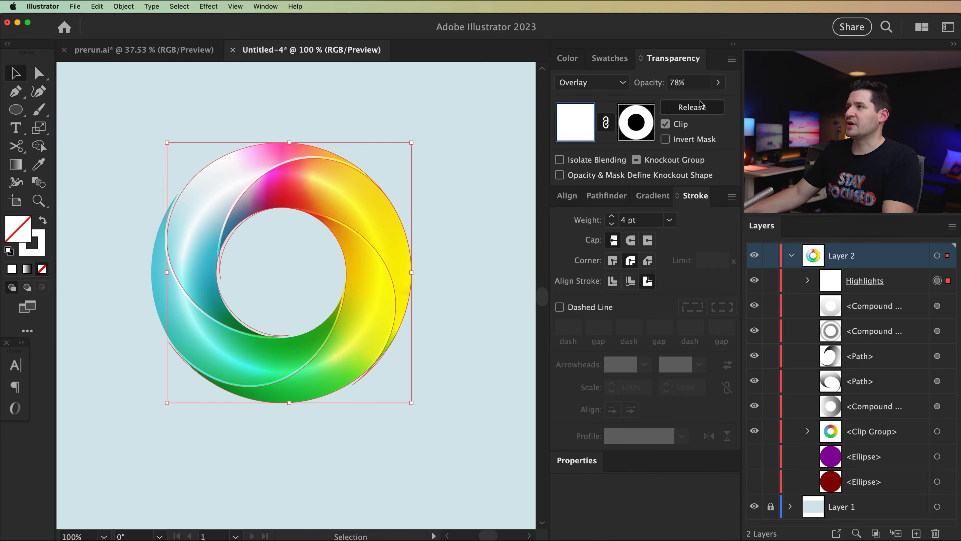
left_click(701, 106)
left_click(702, 106)
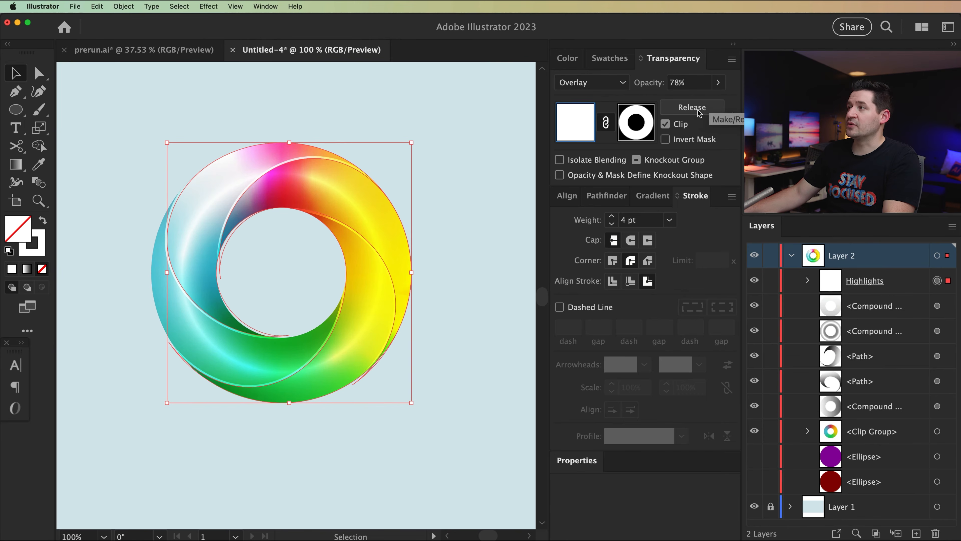
left_click(718, 82)
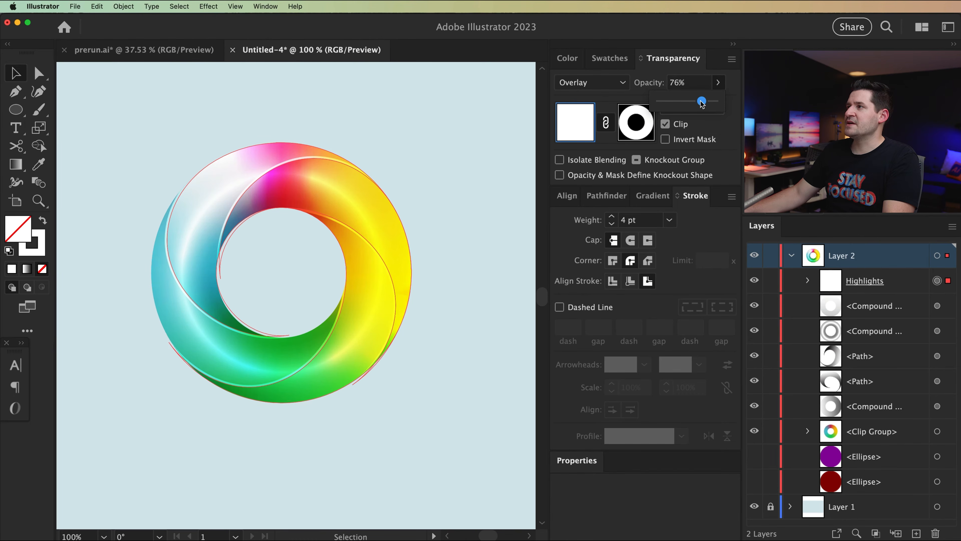
left_click(421, 146)
left_click_drag(399, 256, 444, 217)
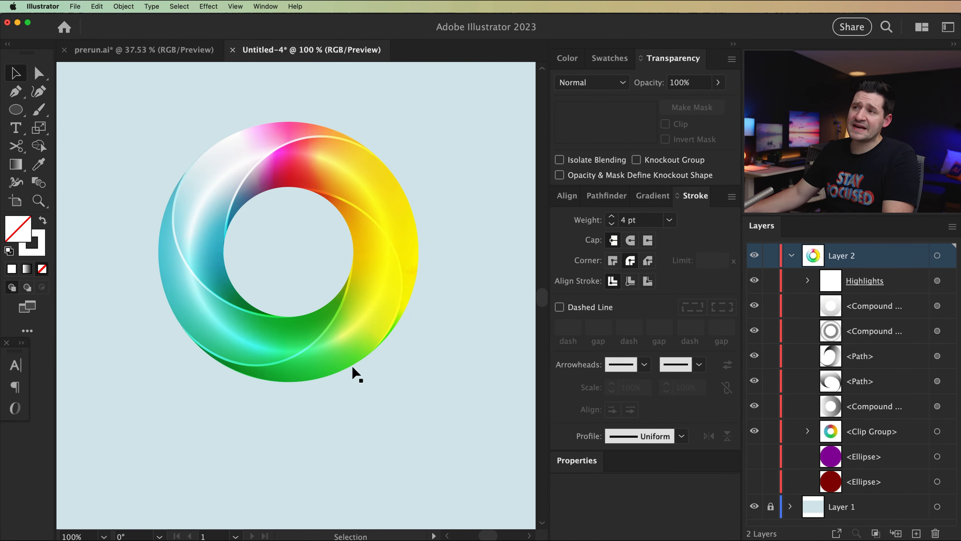
scroll(420, 364, "up", 2)
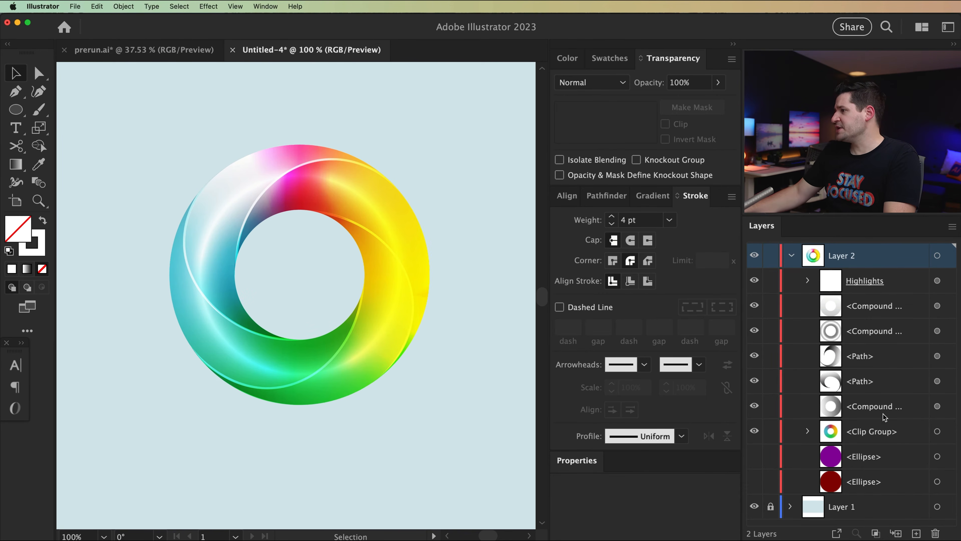
Select the lowest compound ring and the two swirl paths above it in Layer 2, and copy them.
left_click(938, 406)
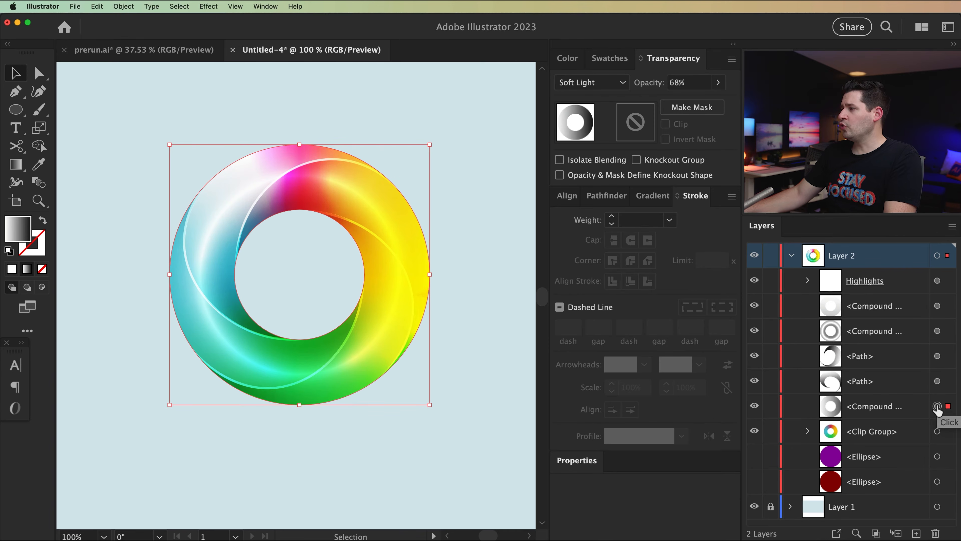
left_click(937, 381, "shift")
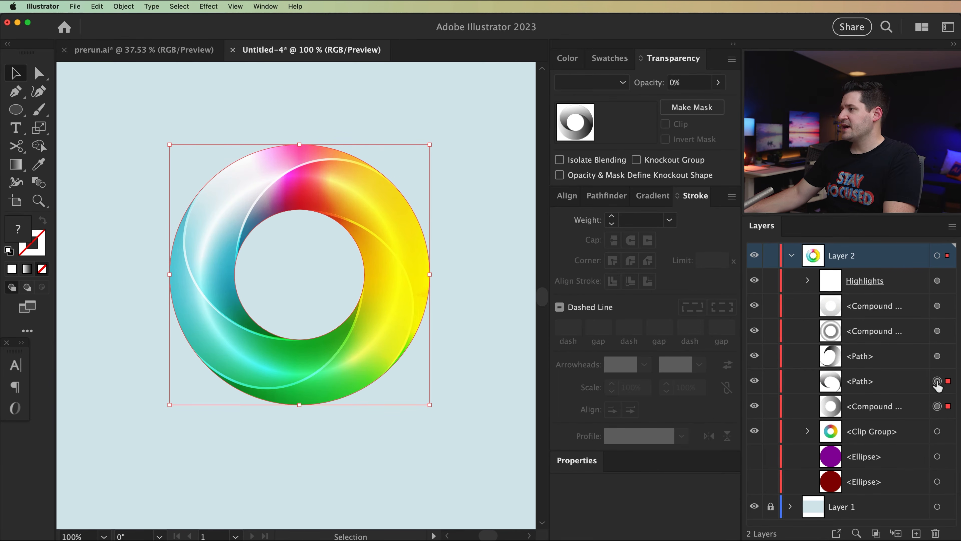
left_click(937, 356, "shift")
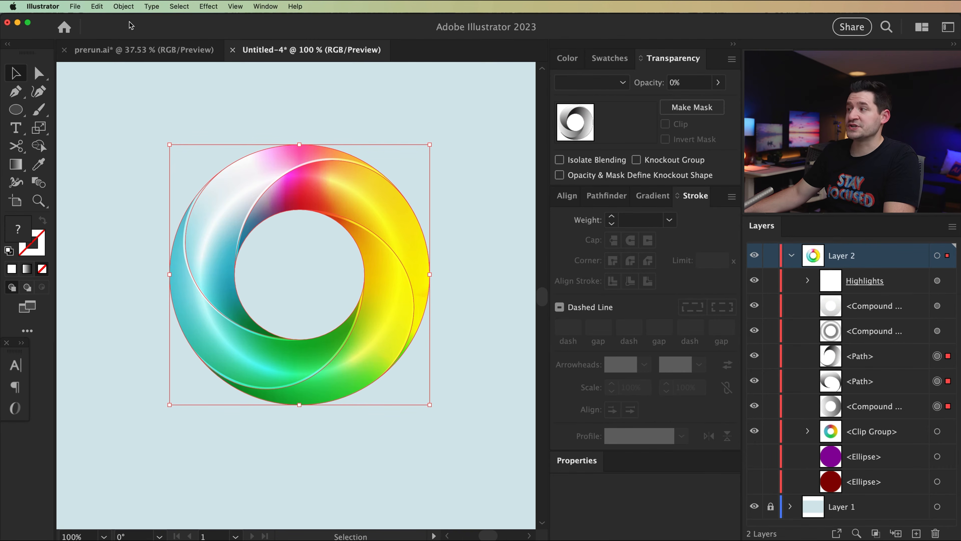
left_click(99, 5)
left_click(106, 61)
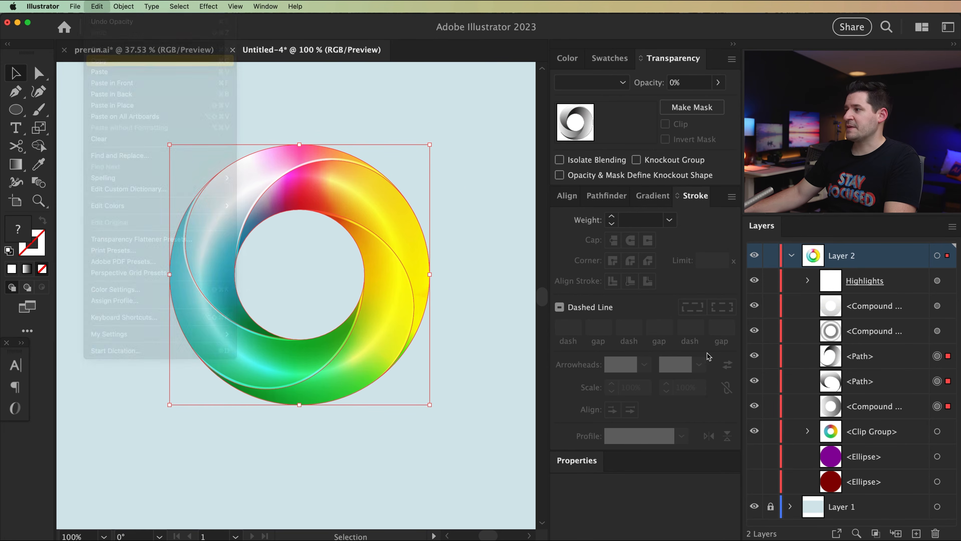
Lock the objects from the clip group up to Highlights, and paste the copied swirl shapes in front above Highlights.
left_click_drag(770, 431, 771, 283)
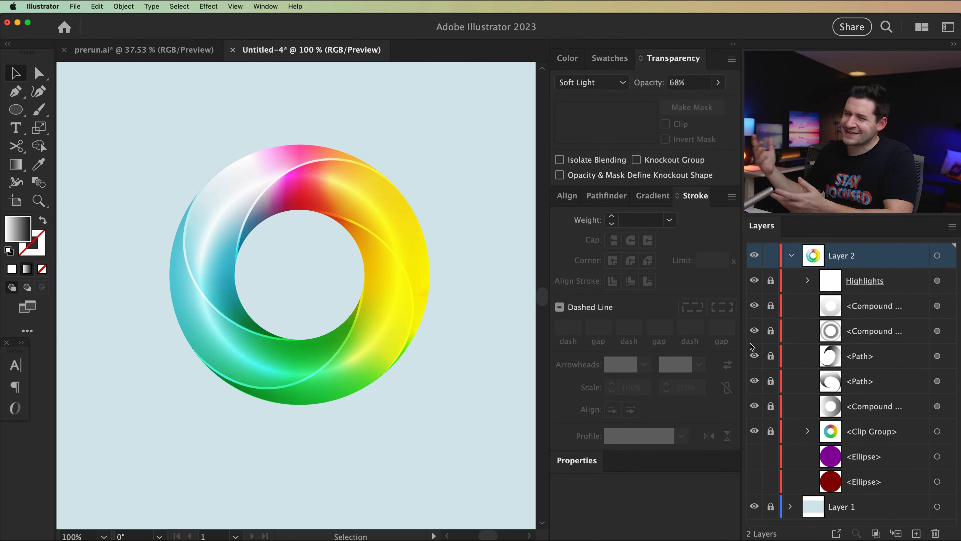
left_click(871, 282)
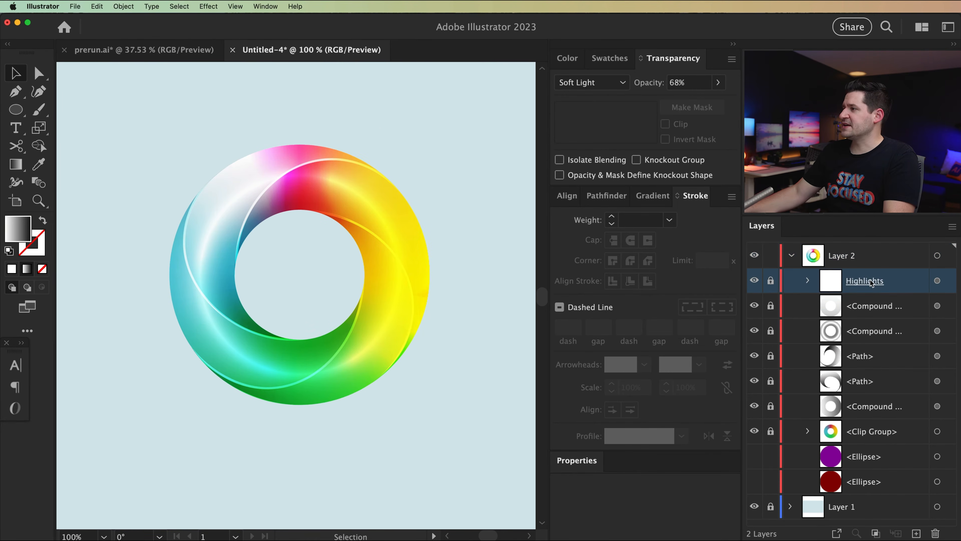
left_click(97, 6)
left_click(125, 81)
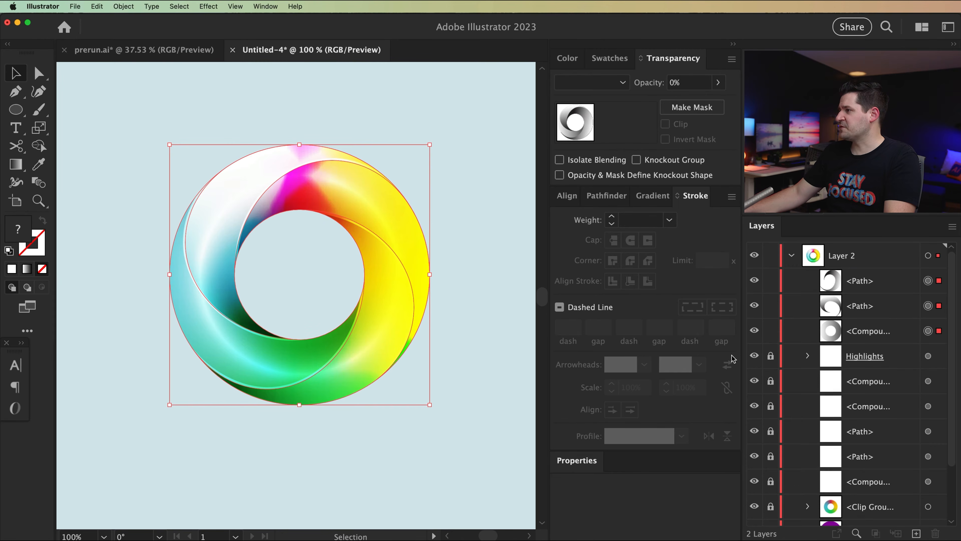
Set the three pasted swirl shapes to Normal blending mode and 100% opacity.
left_click(596, 83)
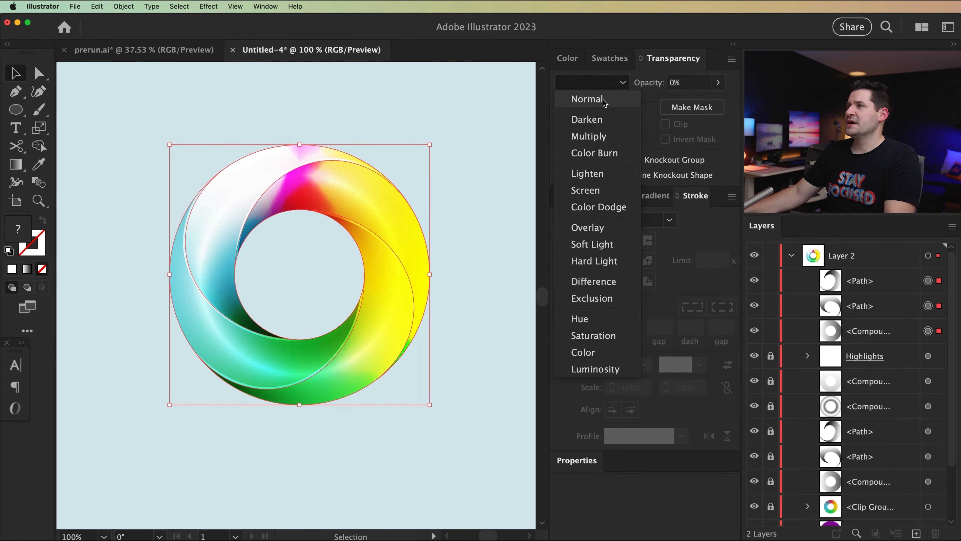
left_click(597, 101)
left_click(682, 86)
left_click(718, 84)
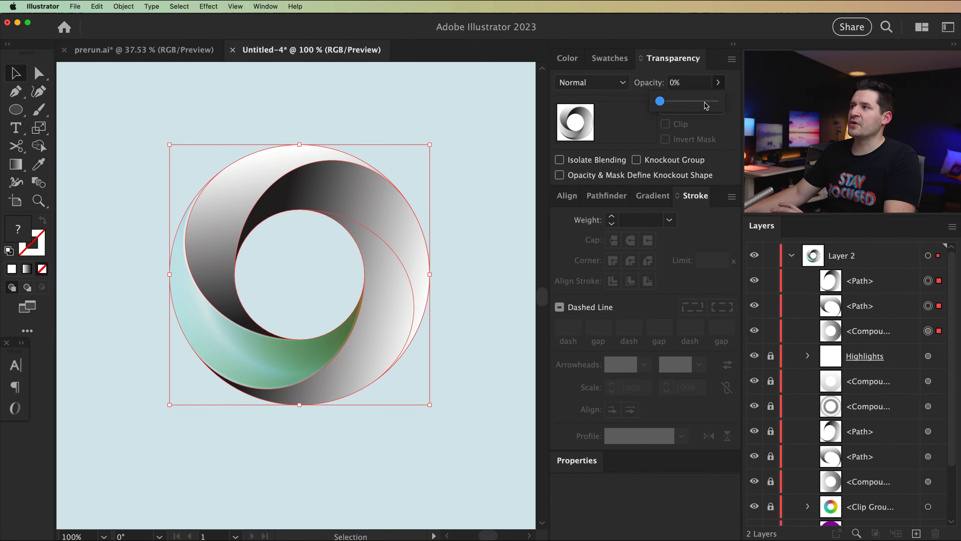
left_click(714, 101)
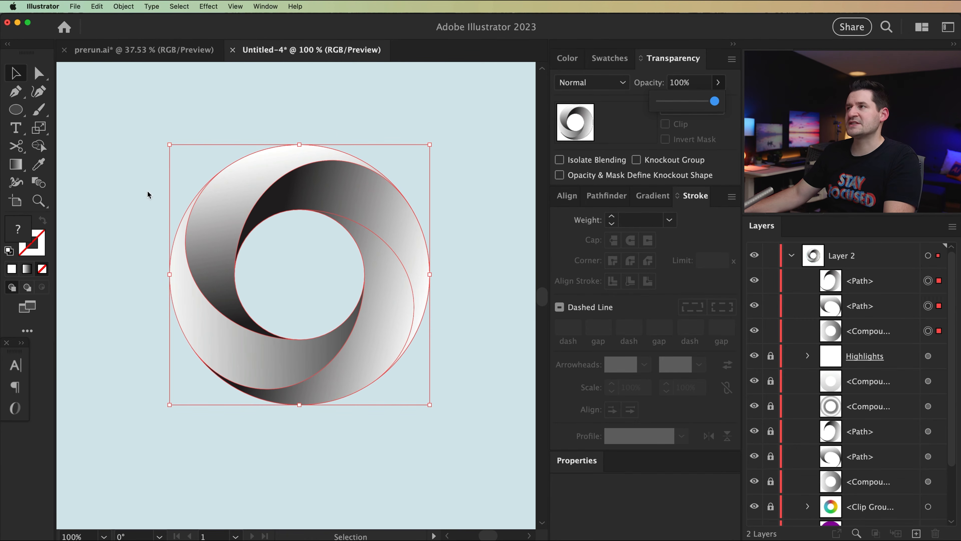
Fill the three pasted swirl shapes with a solid green swatch.
left_click(581, 62)
left_click(619, 58)
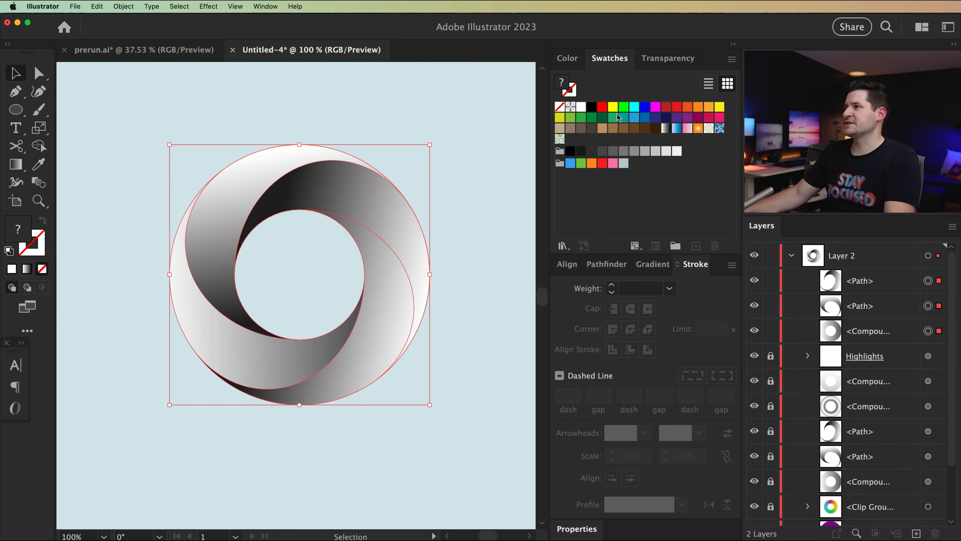
left_click(591, 117)
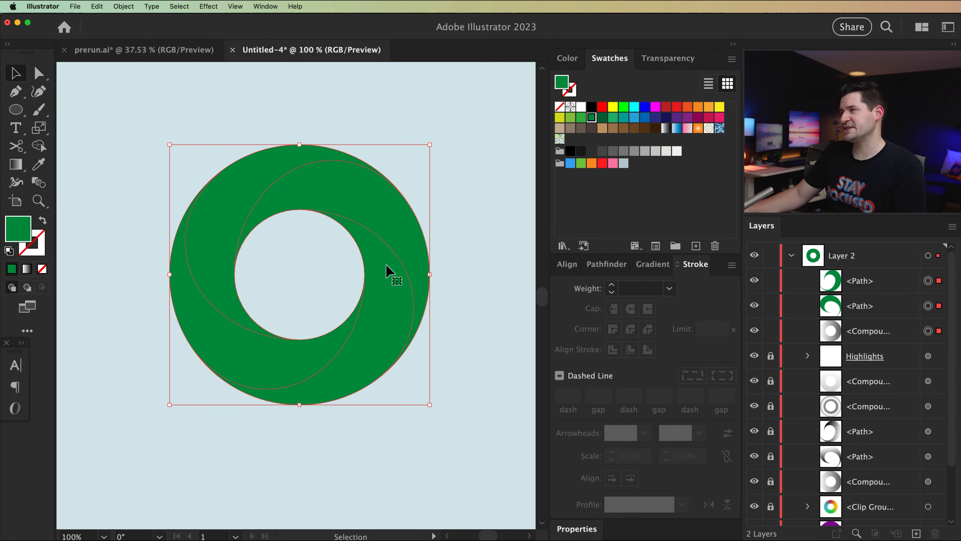
Change Layer 2's selection colour to Green.
double_click(891, 259)
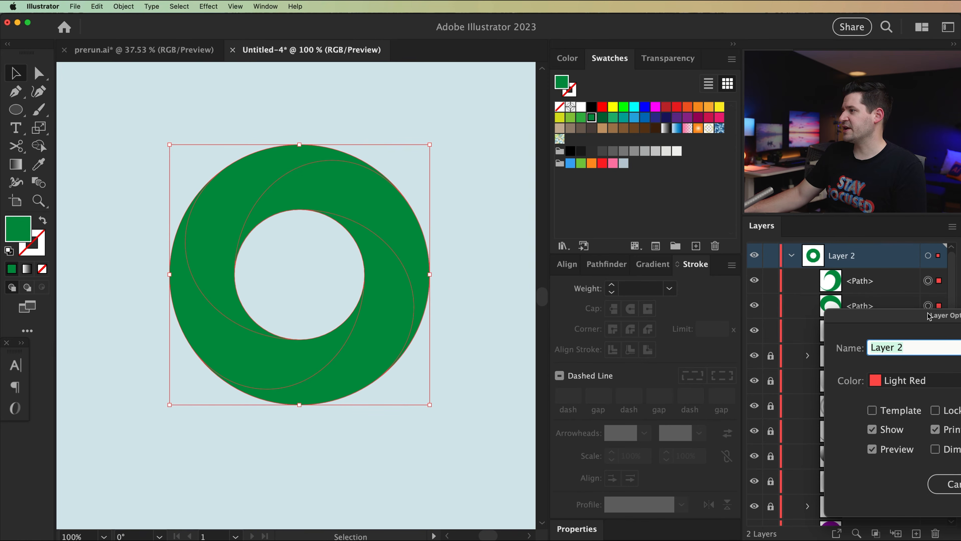
left_click(458, 313)
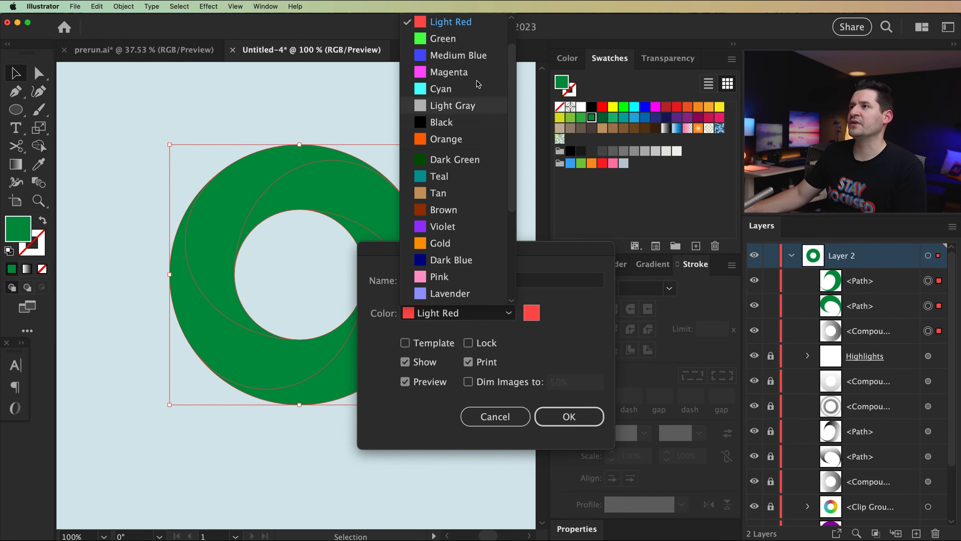
left_click(448, 39)
left_click(569, 416)
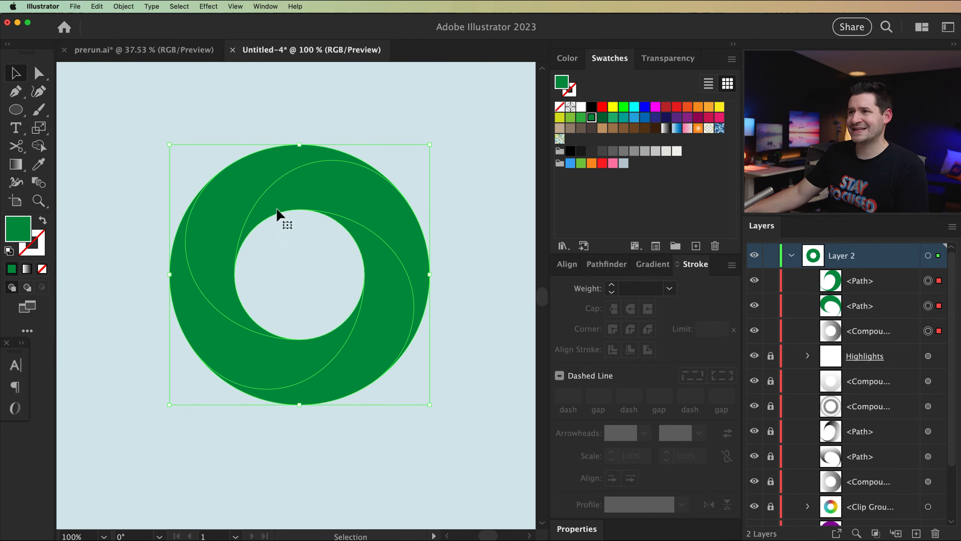
Divide the three overlapping green swirl shapes with Pathfinder and ungroup the resulting pieces.
left_click(607, 266)
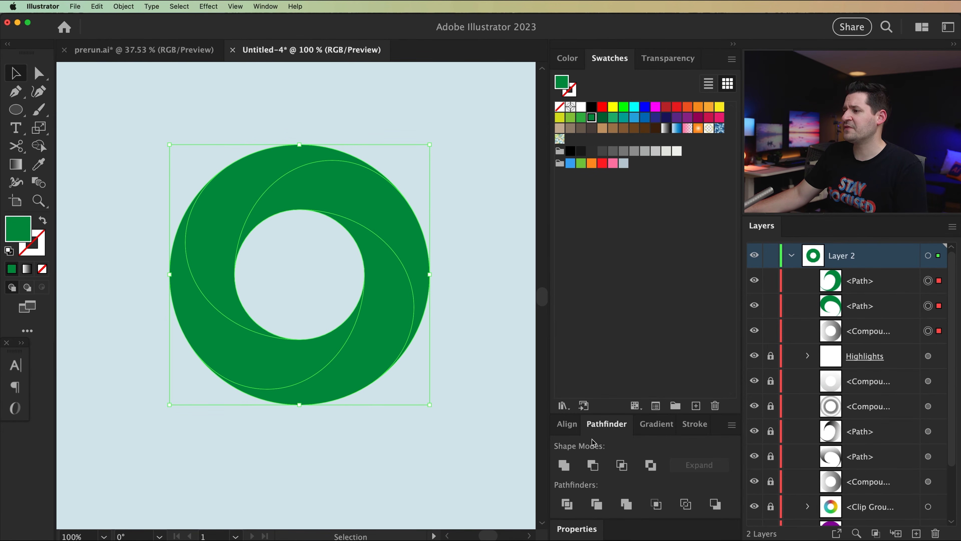
left_click(566, 504)
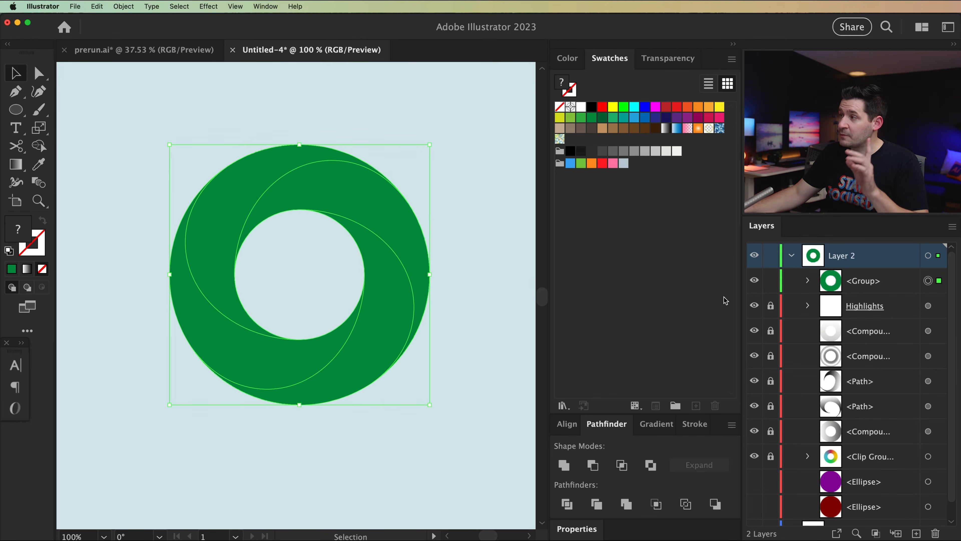
left_click(807, 281)
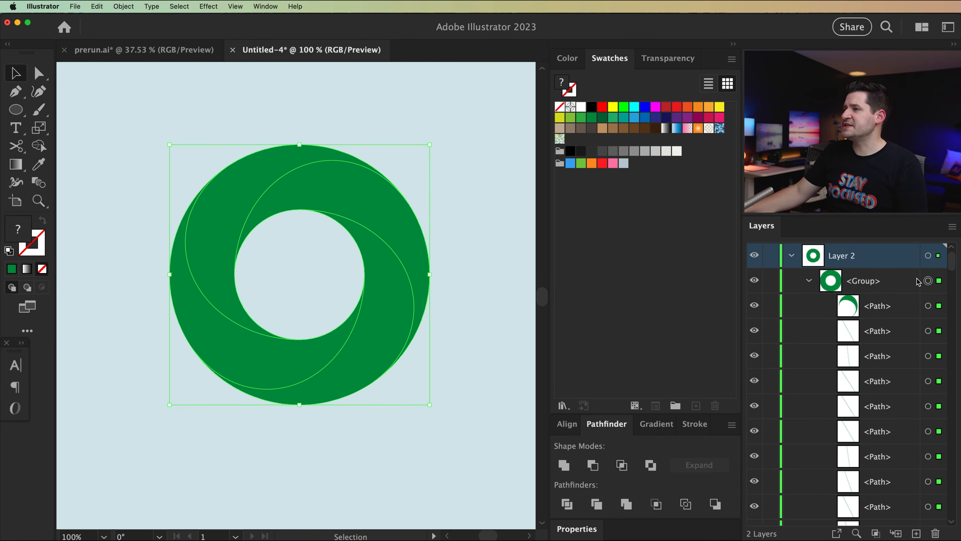
scroll(874, 382, "down", 5)
scroll(874, 384, "up", 5)
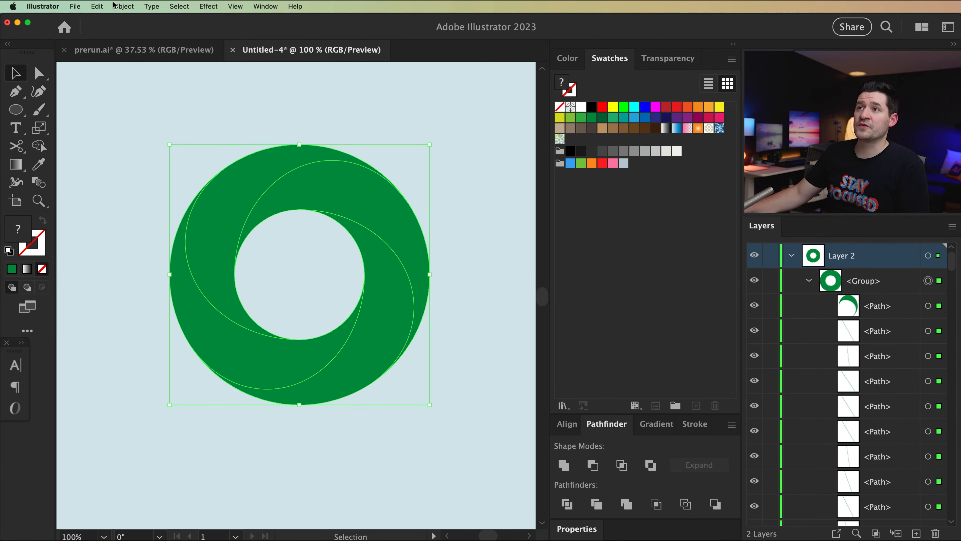
left_click(123, 6)
left_click(142, 82)
left_click(155, 141)
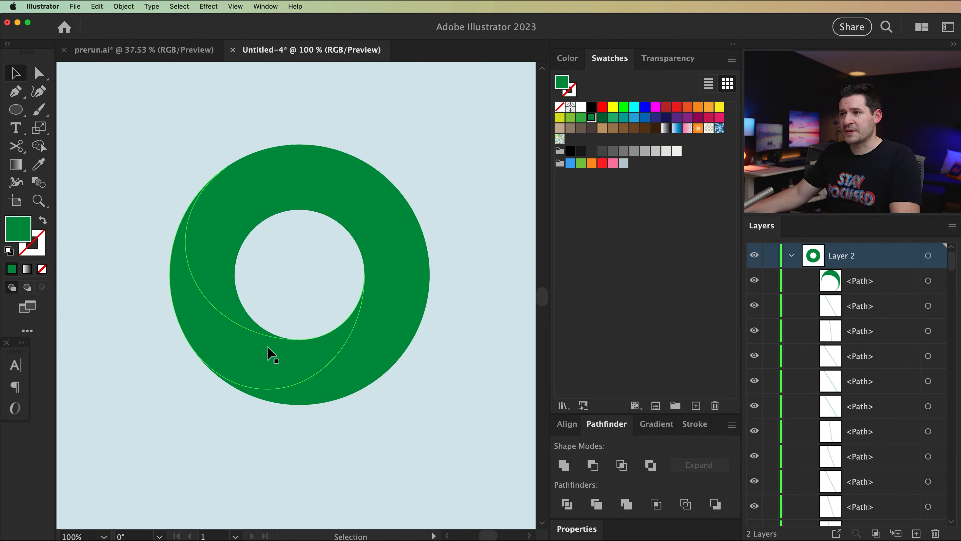
Select the four large swirl segments of the green ring and group them.
left_click(254, 192)
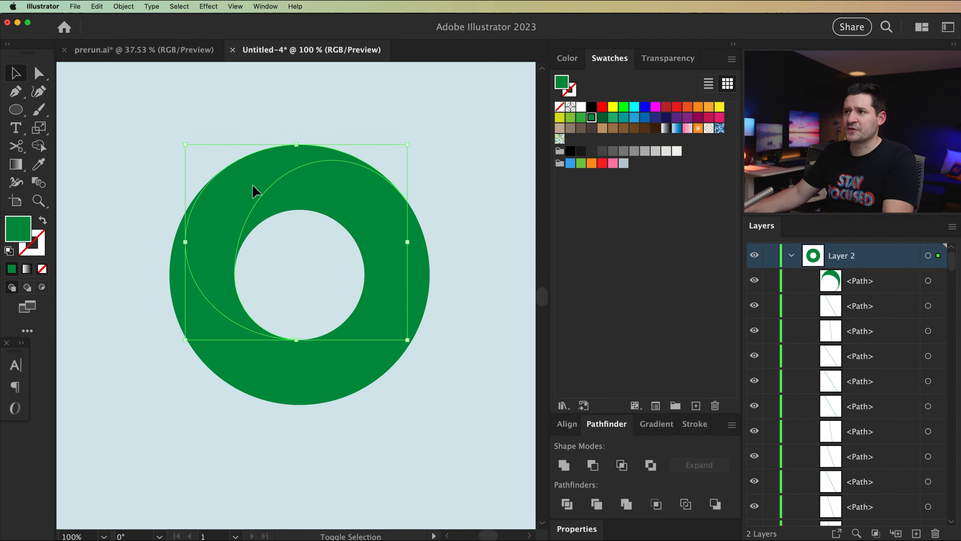
left_click(329, 193, "shift")
left_click(373, 287, "shift")
left_click(263, 356, "shift")
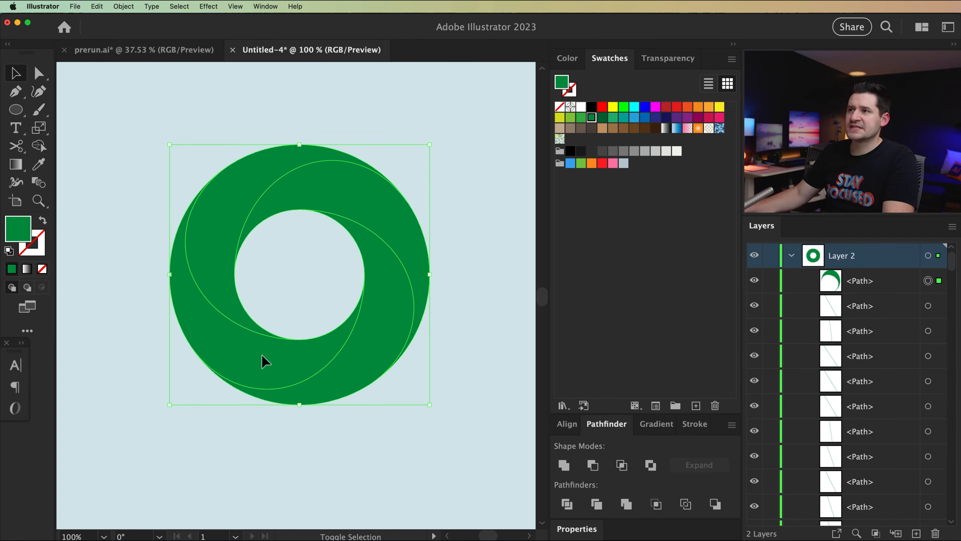
left_click(128, 4)
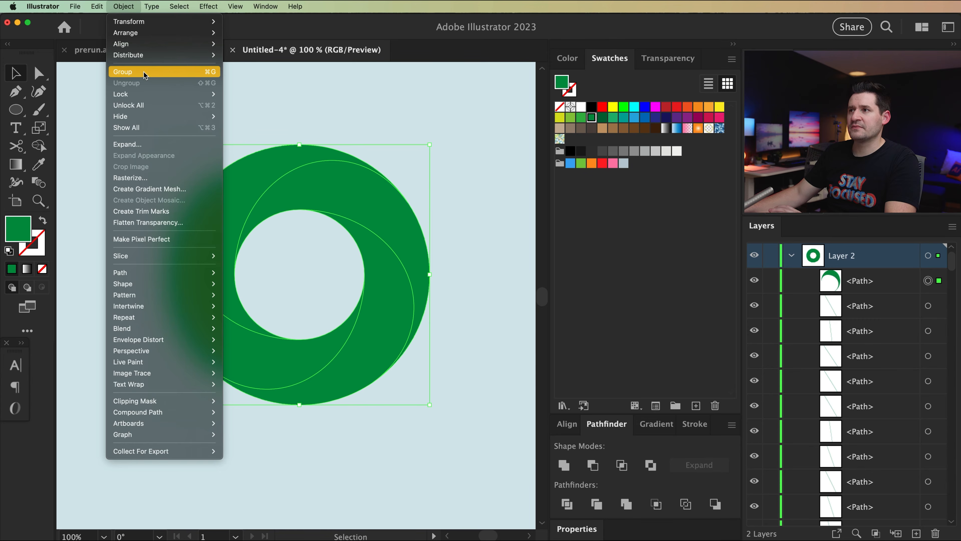
left_click(144, 71)
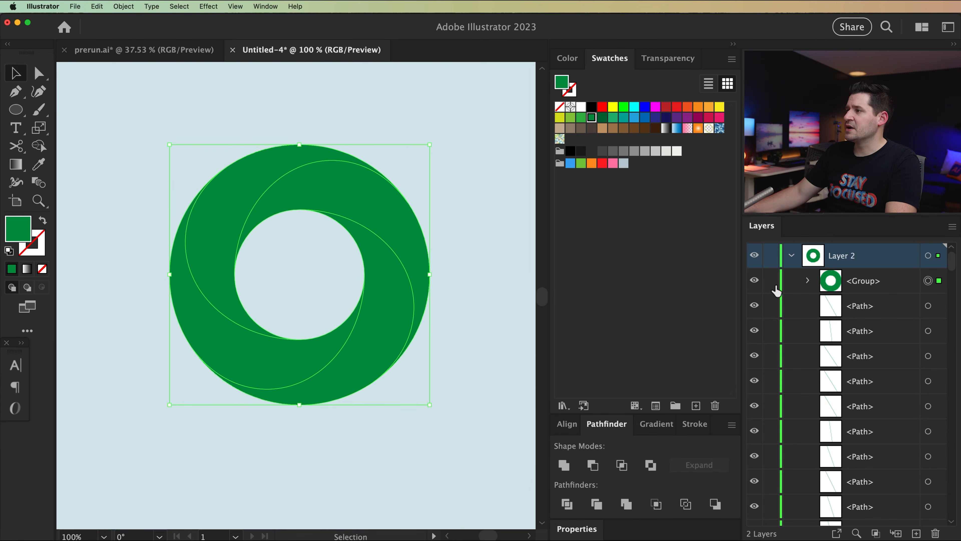
Hide the green swirl group and delete all the stray divided paths between it and Highlights in Layer 2.
left_click(754, 280)
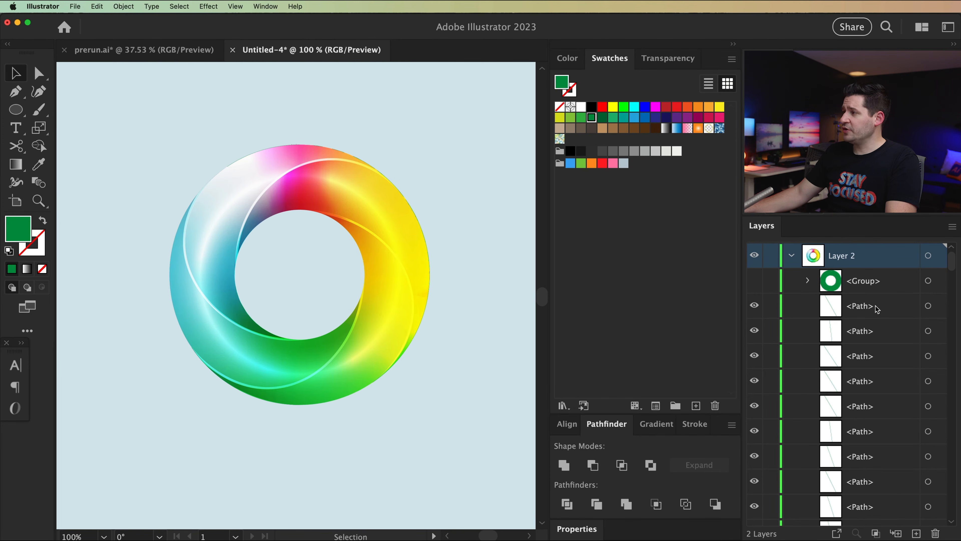
left_click(885, 307)
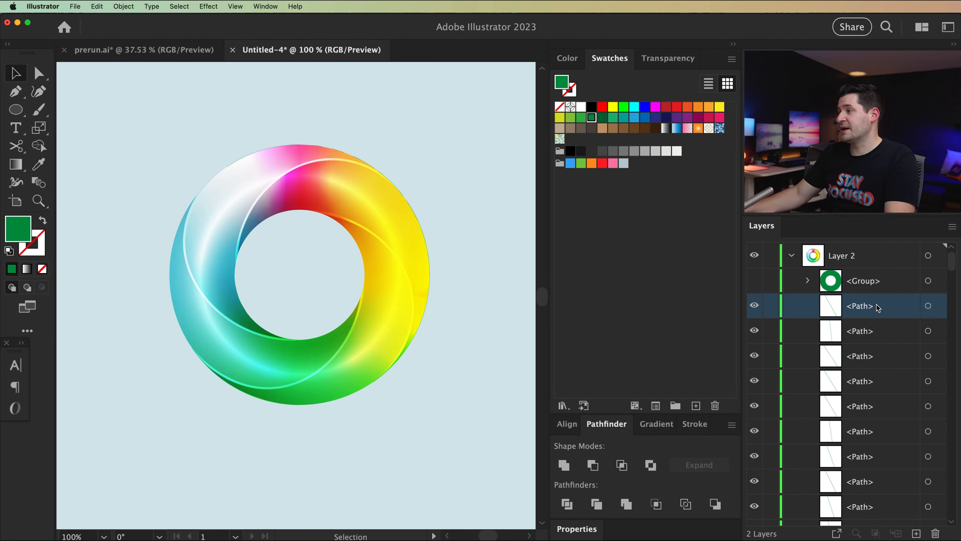
scroll(886, 336, "down", 15)
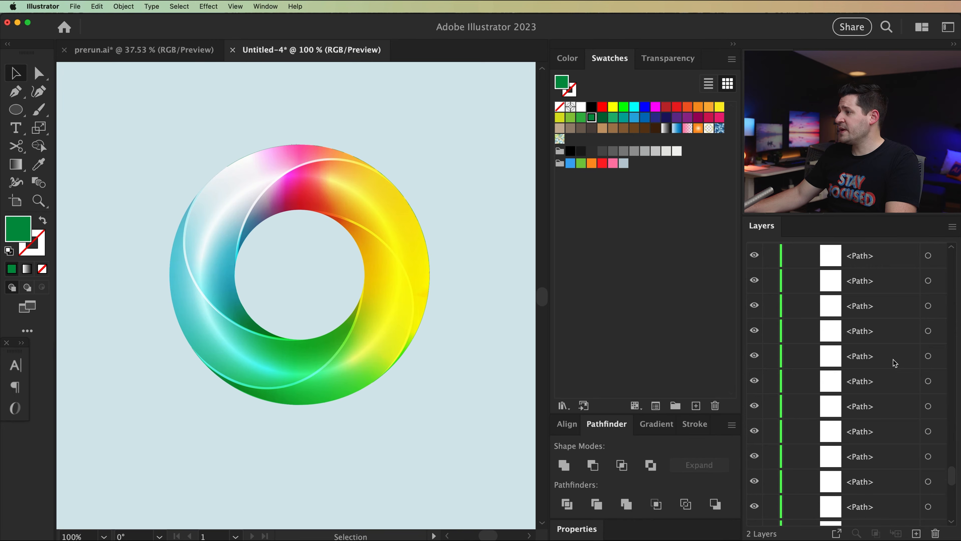
scroll(894, 363, "down", 5)
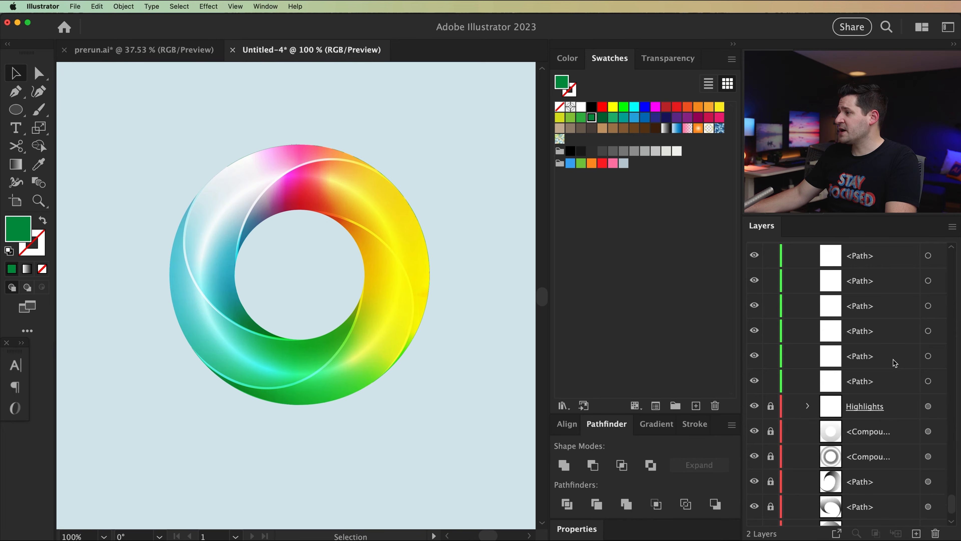
left_click(890, 382, "shift")
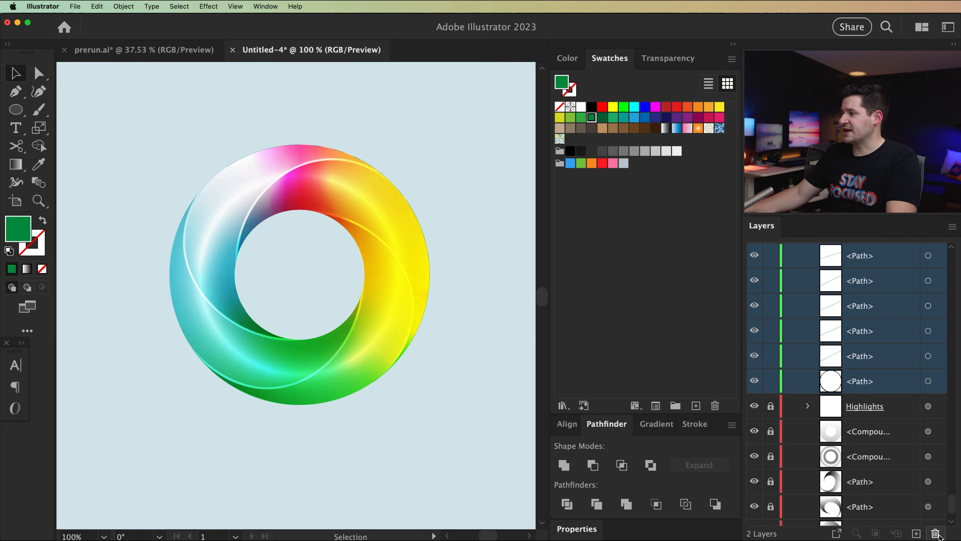
key("ctrl+g")
scroll(858, 388, "up", 1)
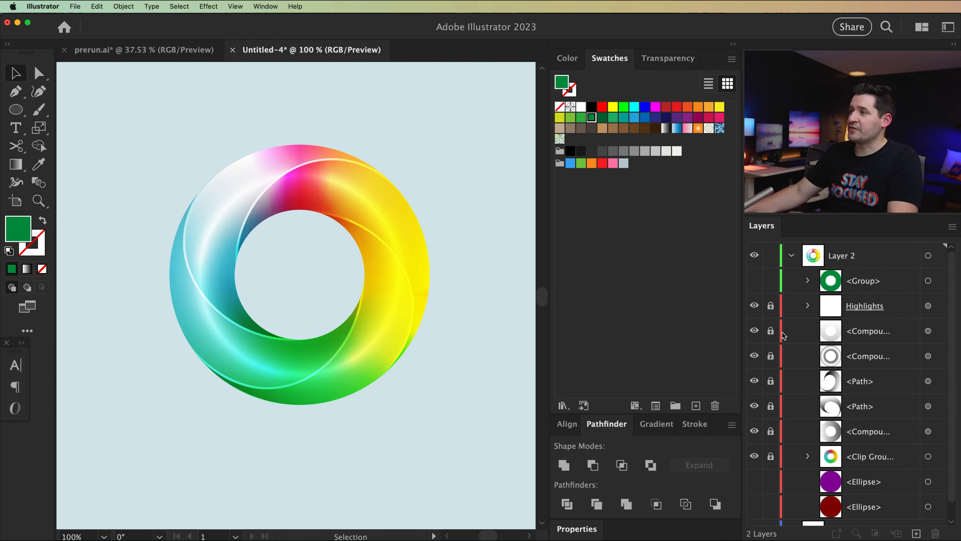
Show the green swirl group again and ungroup it into its four swirl segments.
left_click(754, 281)
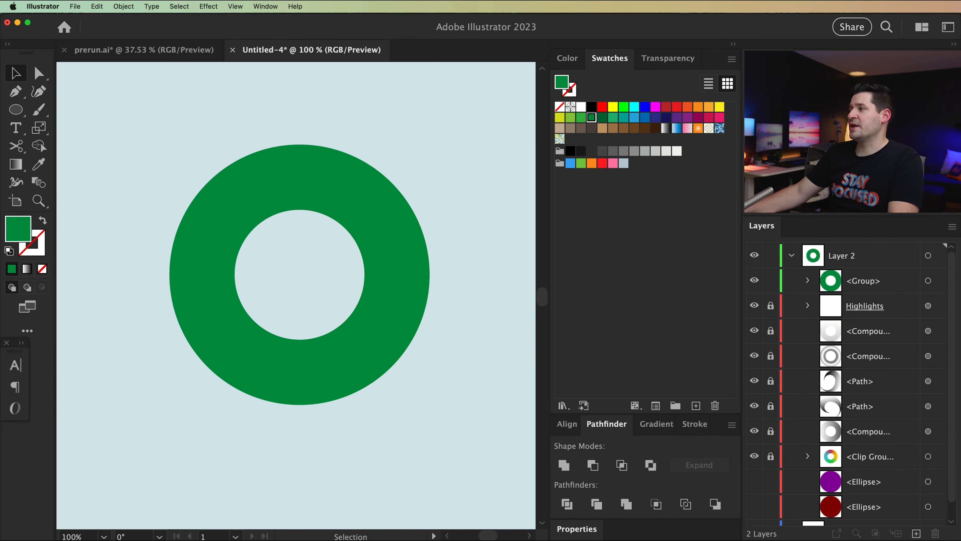
left_click(927, 281)
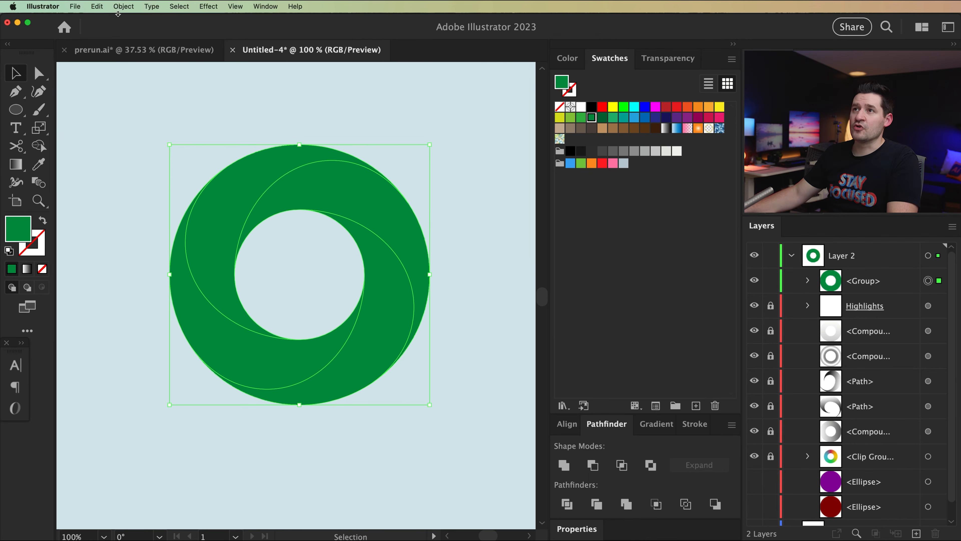
left_click(123, 7)
left_click(139, 87)
left_click(477, 370)
Fill the upper-left swirl segment with a linear gradient from solid white to 0% opacity white, running inward at about -70°.
left_click(245, 188)
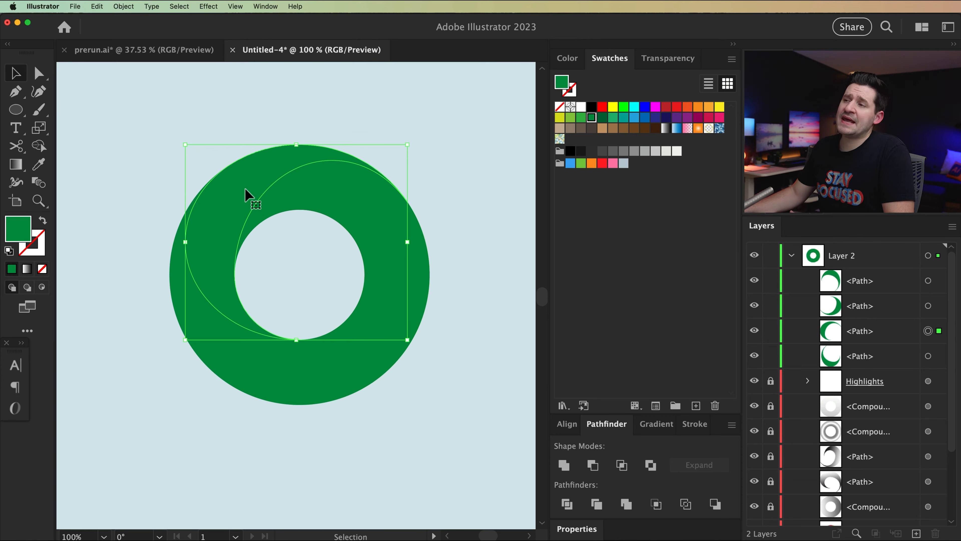
left_click(26, 268)
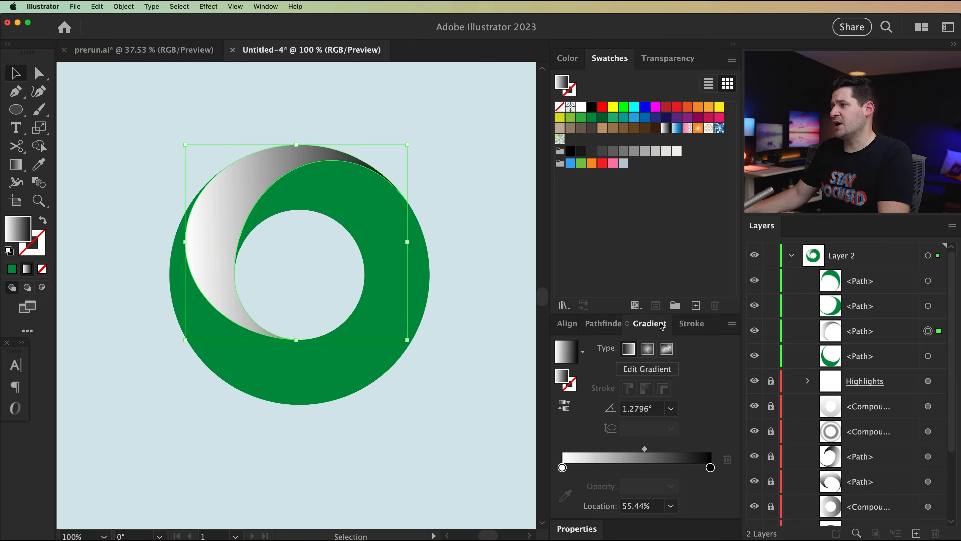
double_click(710, 467)
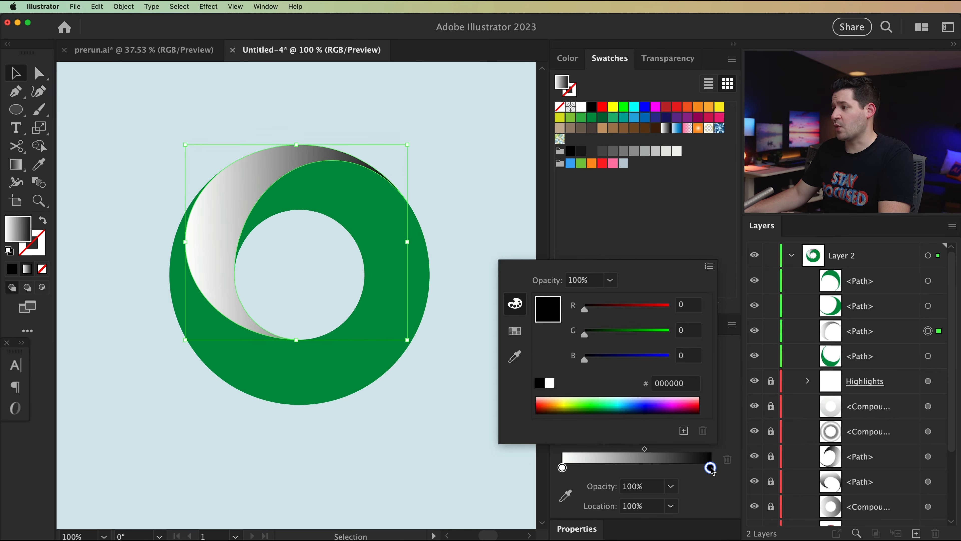
left_click(549, 383)
left_click(671, 489)
left_click(672, 488)
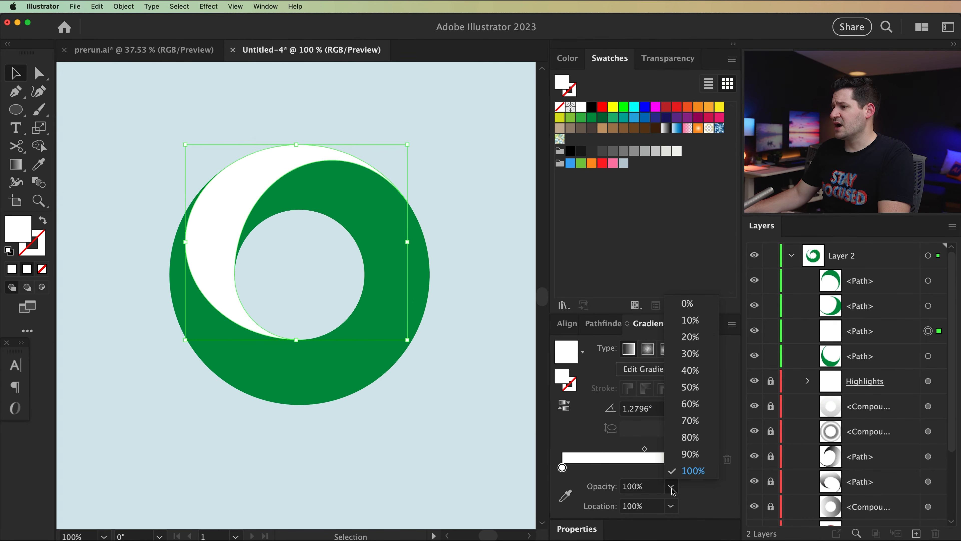
left_click(690, 304)
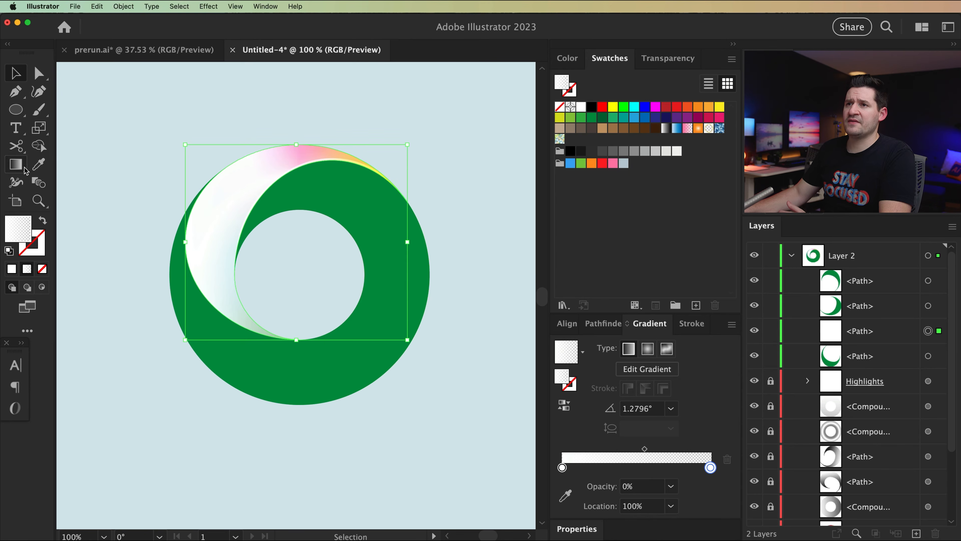
left_click(16, 164)
mouse_move(229, 133)
left_mouse_down()
mouse_move(228, 250)
mouse_move(278, 270)
mouse_move(244, 210)
mouse_move(262, 193)
mouse_move(243, 197)
mouse_move(279, 183)
left_mouse_up()
Try Color Burn and Color Dodge on the upper-left swirl segment and settle on the Overlay blending mode.
left_click(665, 58)
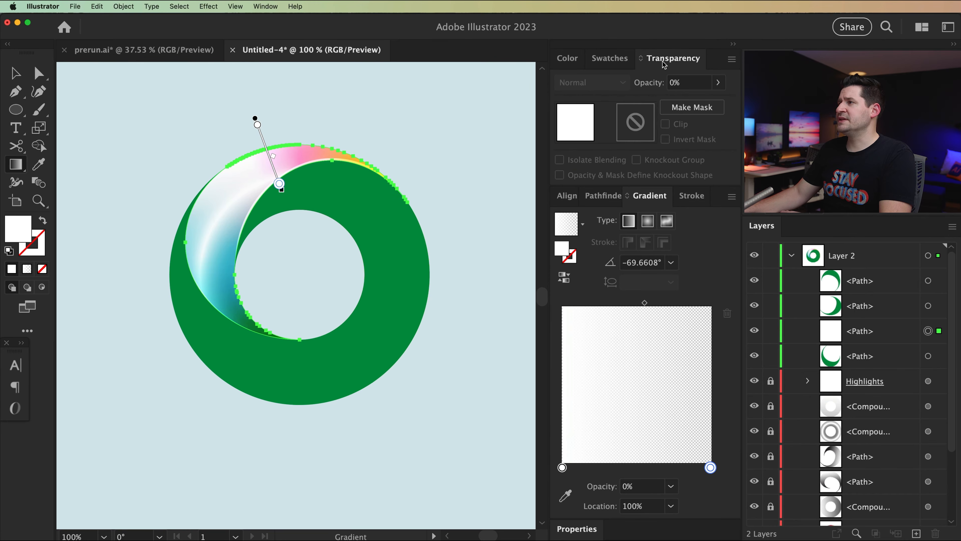
key("v")
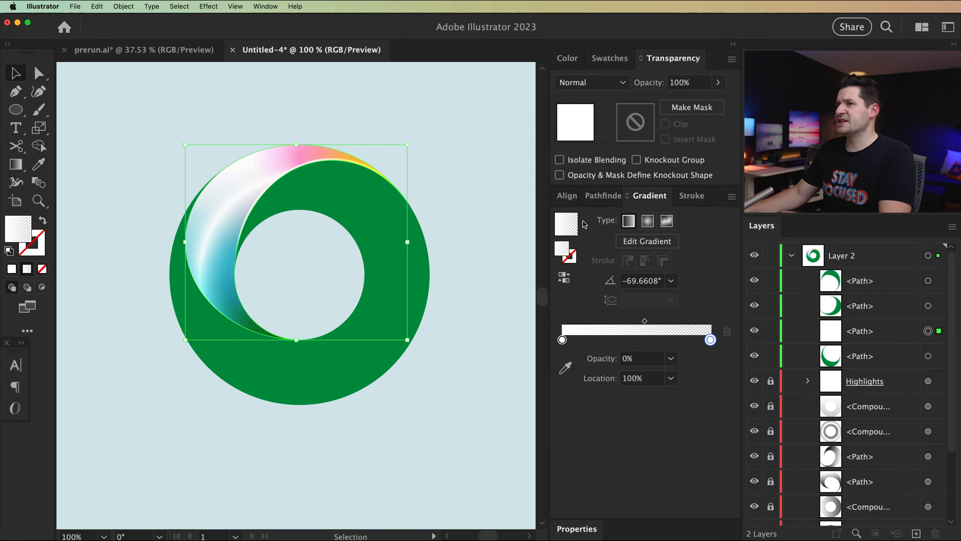
left_click(622, 82)
left_click(604, 153)
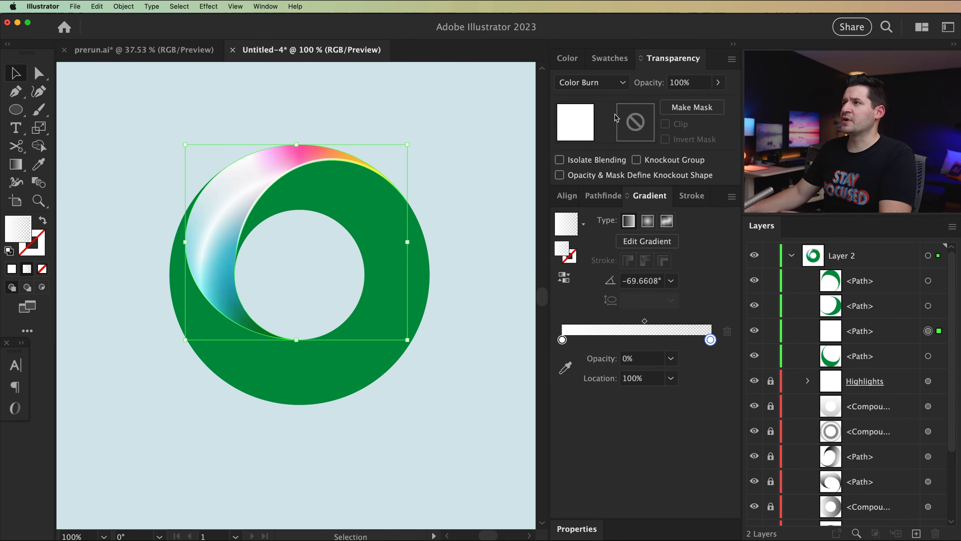
left_click(616, 88)
left_click(599, 207)
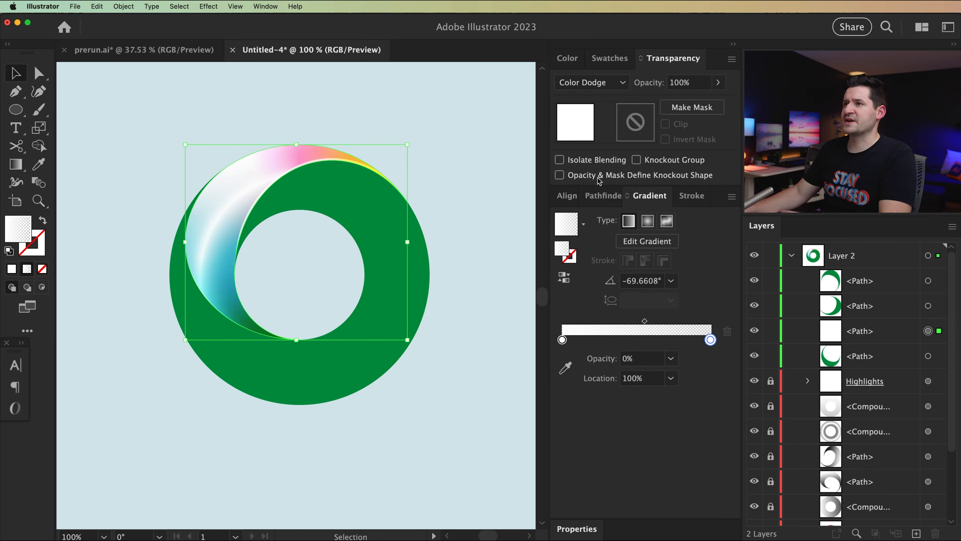
left_click(607, 83)
left_click(583, 232)
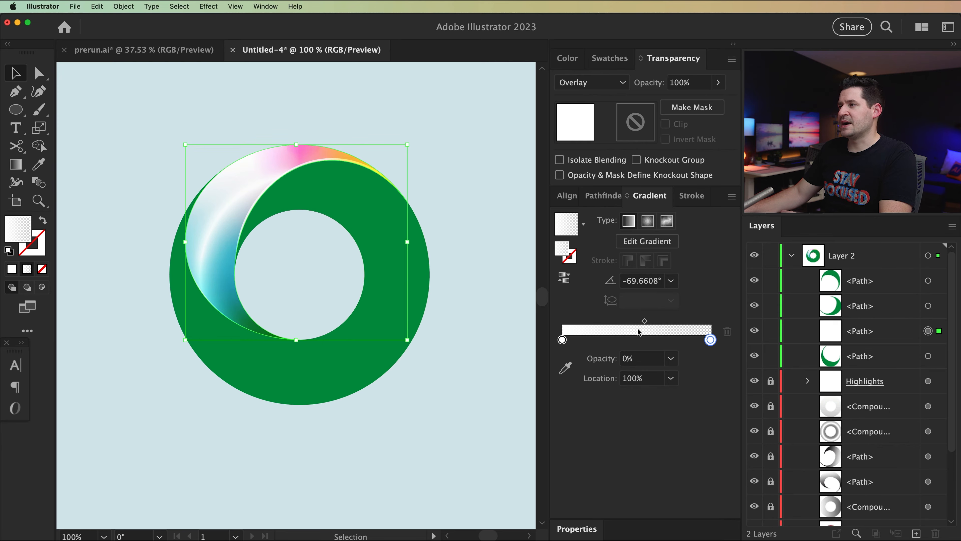
Add a 2% opacity middle stop at about 46% to the swirl's gradient, and redraw the gradient diagonally at about -49°.
left_click_drag(645, 321, 627, 321)
left_click(563, 340)
mouse_move(563, 340)
left_mouse_down()
mouse_move(698, 340)
mouse_move(614, 339)
left_mouse_up()
left_click(16, 164)
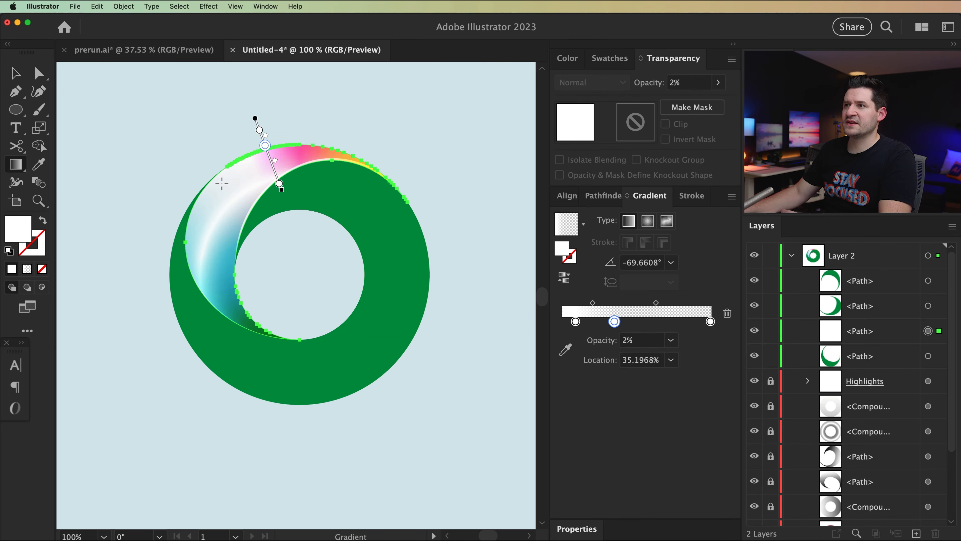
left_click_drag(222, 178, 285, 237)
left_click_drag(183, 147, 261, 237)
mouse_move(229, 163)
left_mouse_down()
mouse_move(235, 169)
mouse_move(221, 150)
mouse_move(237, 170)
left_mouse_up()
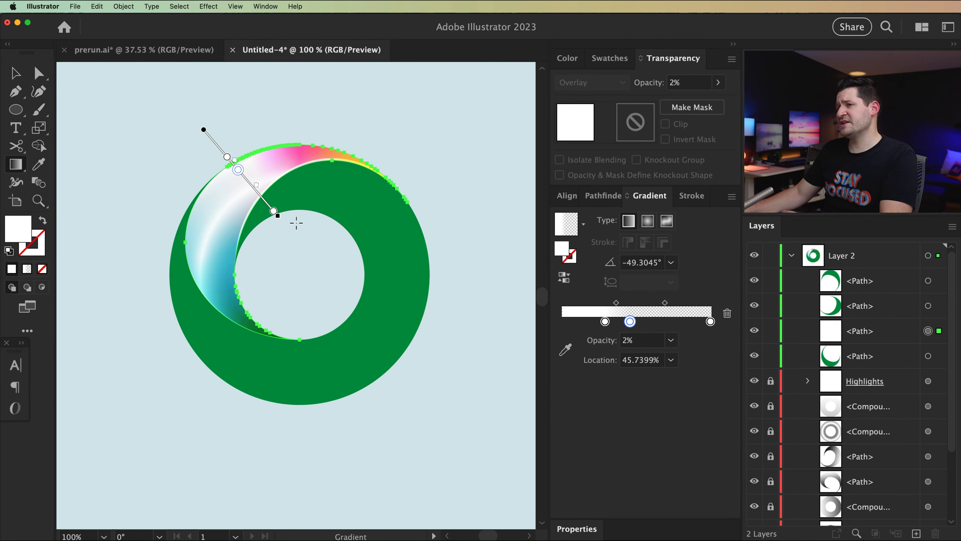
Copy the upper-left swirl's white Overlay gradient onto the neighbouring upper-right swirl with the Eyedropper, and open its gradient for on-canvas editing.
left_click(17, 75)
left_click(390, 208)
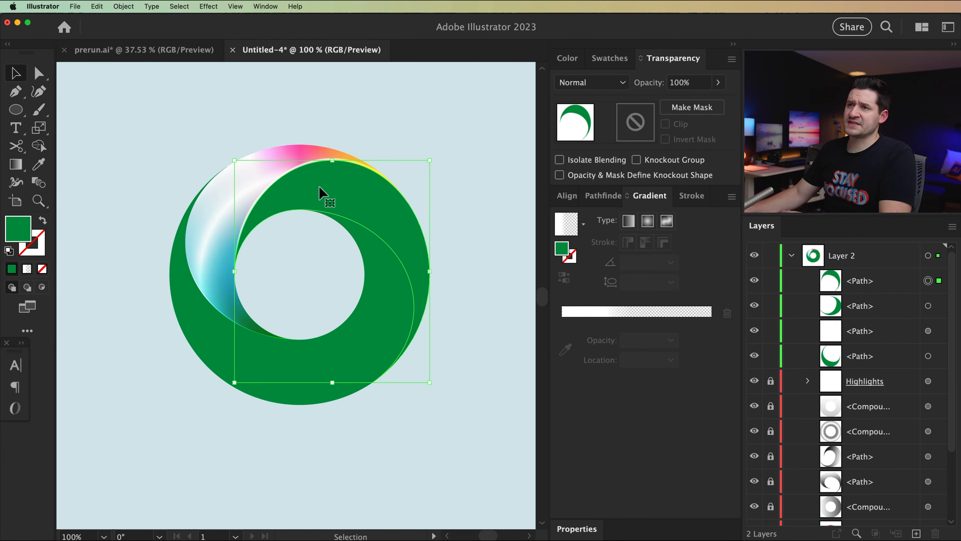
left_click(39, 164)
left_click(242, 178)
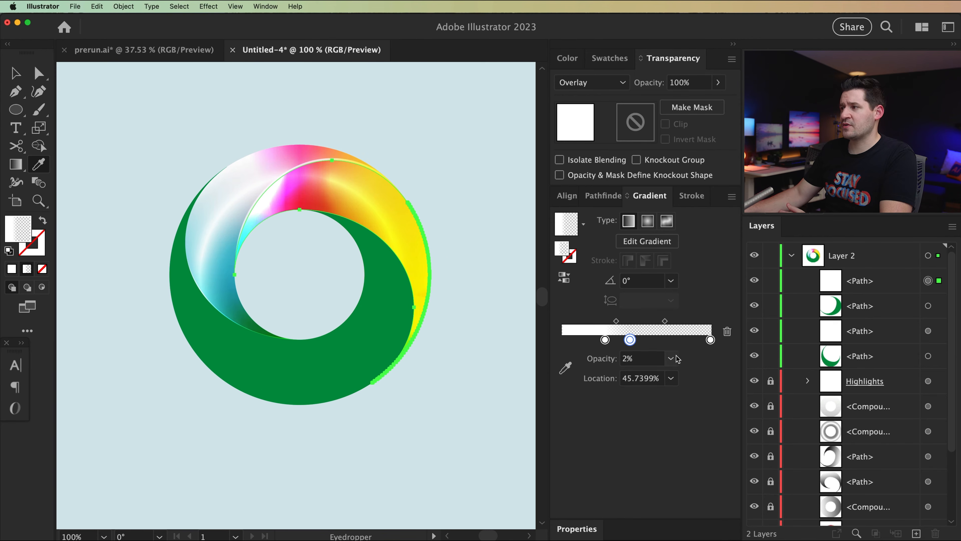
left_click(21, 165)
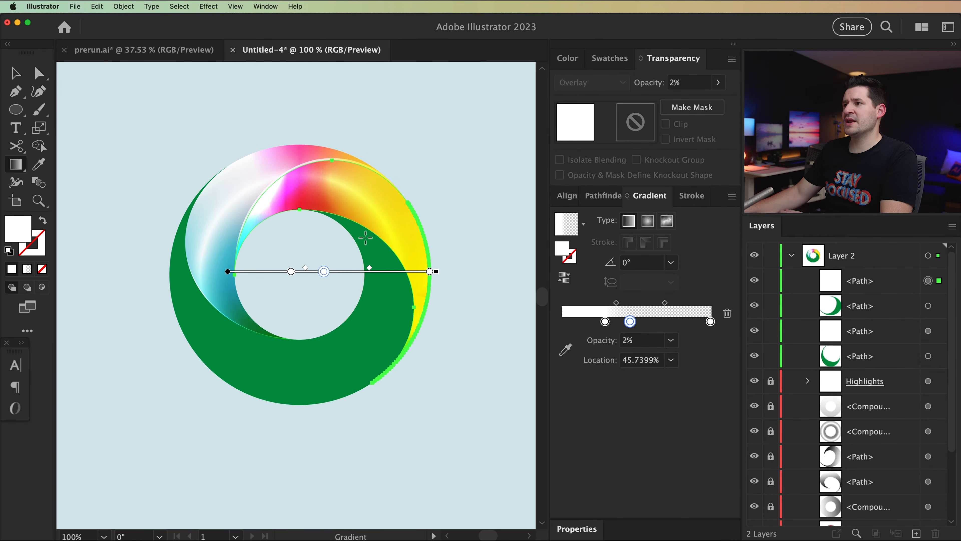
Redraw the upper-right swirl's white gradient inward at about -110°, moving the solid stop toward the start and the 2% stop toward the end.
mouse_move(411, 192)
left_mouse_down()
mouse_move(364, 241)
mouse_move(343, 236)
mouse_move(333, 283)
mouse_move(338, 248)
mouse_move(354, 293)
mouse_move(380, 265)
mouse_move(373, 239)
mouse_move(390, 246)
left_mouse_up()
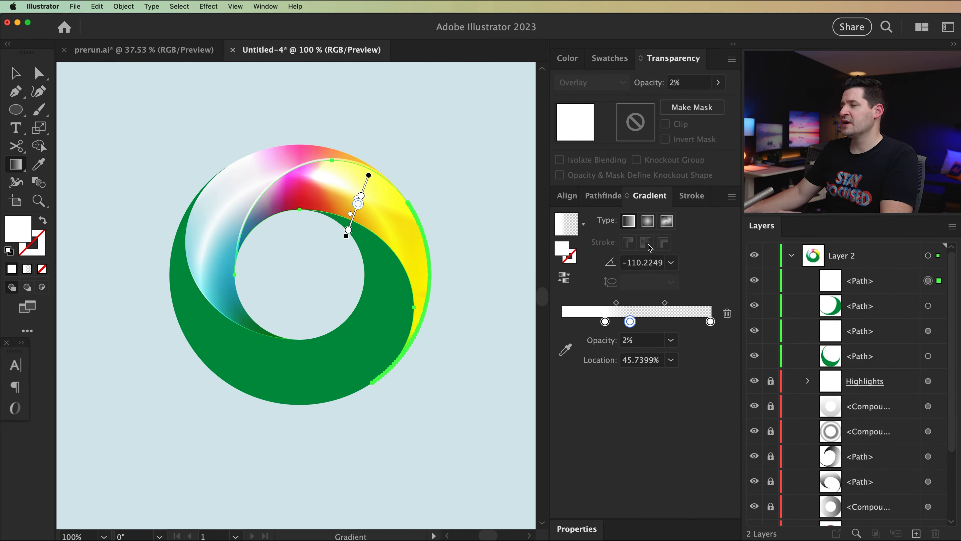
mouse_move(362, 196)
left_mouse_down()
mouse_move(364, 186)
mouse_move(354, 215)
left_mouse_up()
left_click(356, 208)
left_click(348, 229)
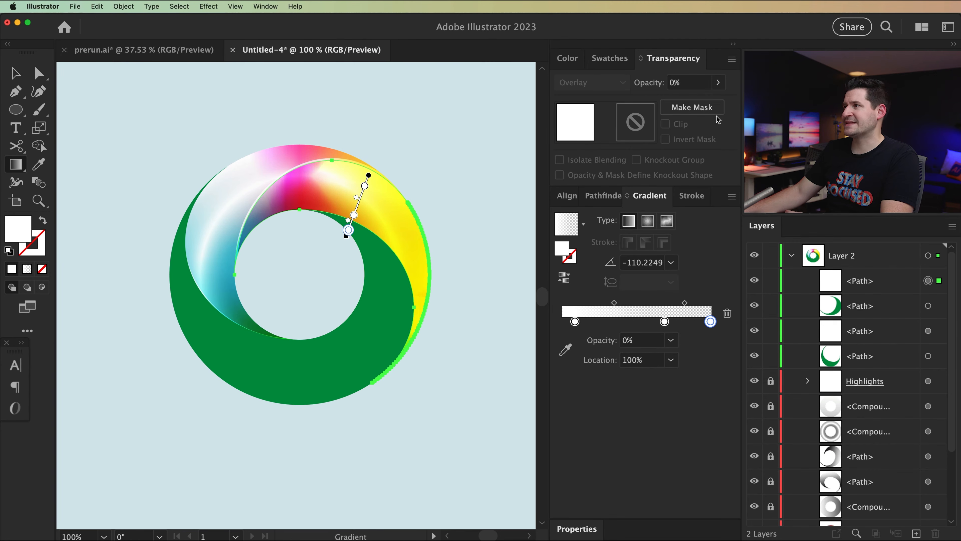
left_click(15, 73)
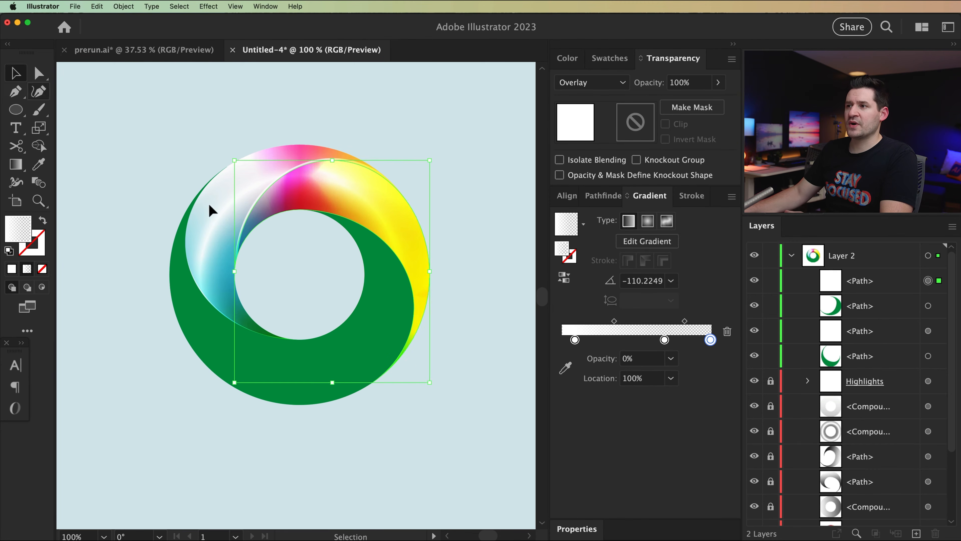
Copy the white Overlay gradient onto the lower-right swirl with the Eyedropper, and redraw it inward at about -167°.
left_click(393, 333)
key("i")
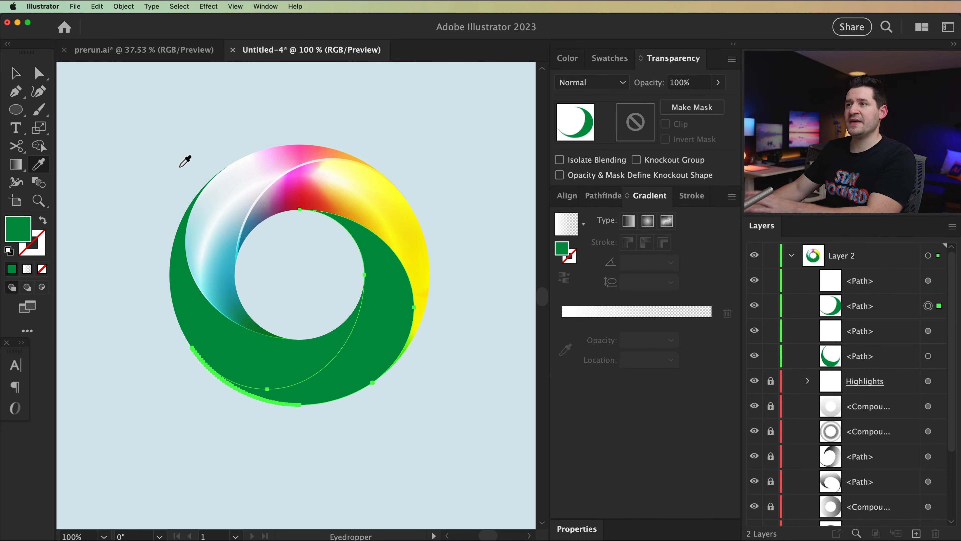
left_click(365, 190)
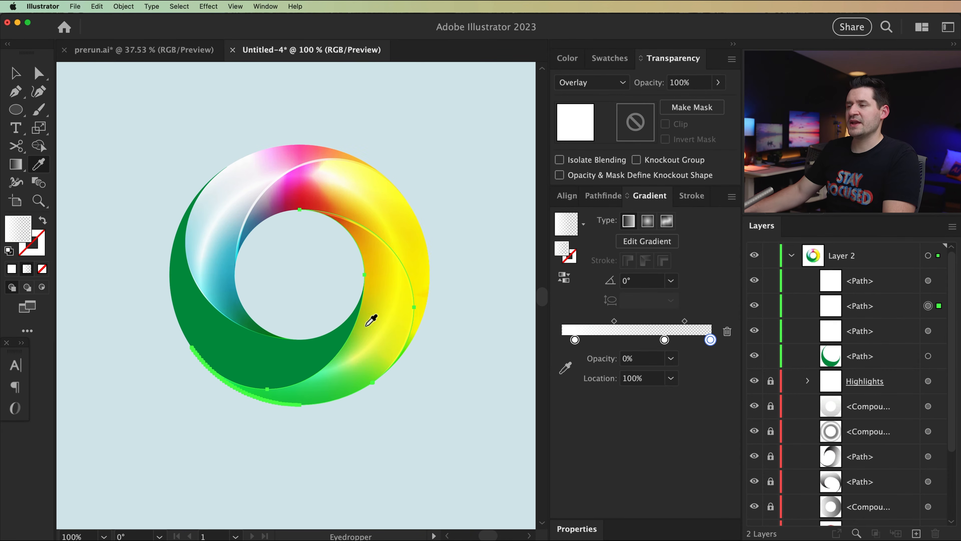
left_click(24, 162)
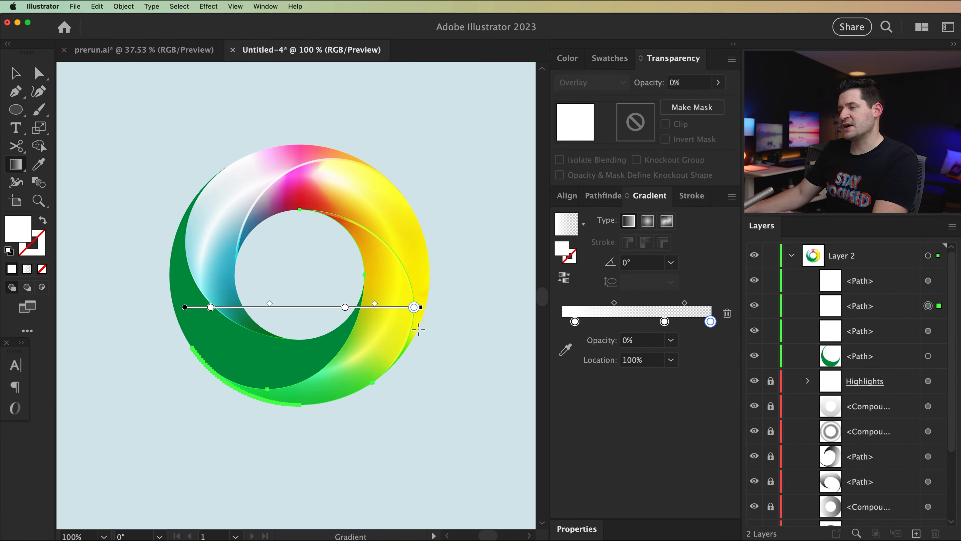
mouse_move(421, 282)
left_mouse_down()
mouse_move(364, 310)
mouse_move(372, 293)
left_mouse_up()
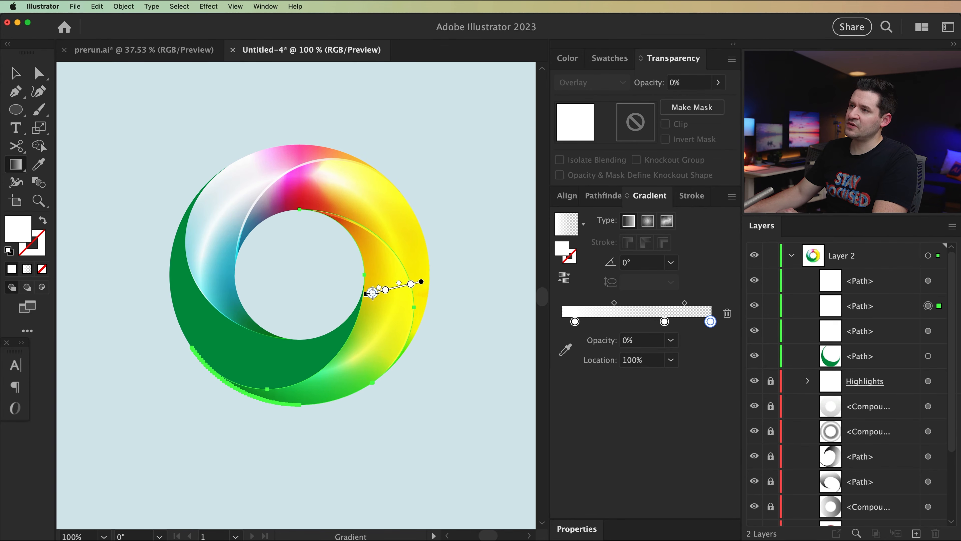
Copy the white Overlay gradient onto the remaining lower-left swirl with the Eyedropper, and redraw it across the band at about -176°.
left_click(15, 73)
left_click(267, 379)
key("i")
left_click(379, 331)
left_click(17, 165)
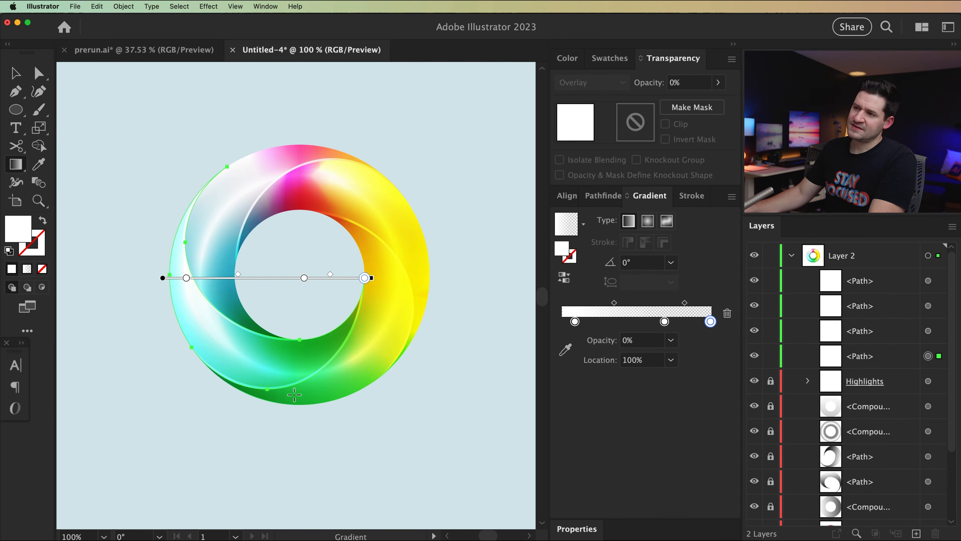
mouse_move(319, 355)
left_mouse_down()
mouse_move(204, 365)
mouse_move(140, 336)
left_mouse_up()
mouse_move(439, 364)
left_mouse_down()
mouse_move(289, 396)
mouse_move(203, 377)
left_mouse_up()
key("v")
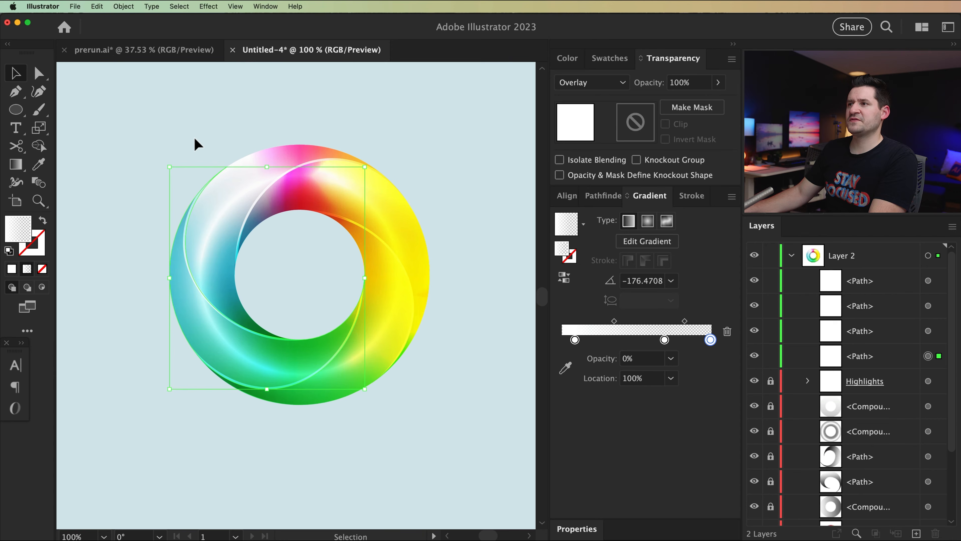
left_click(193, 145)
Select all four white gradient swirl paths in Layer 2 and paste a copy of them in front.
mouse_move(754, 282)
left_mouse_down()
mouse_move(758, 354)
mouse_move(755, 284)
left_mouse_up()
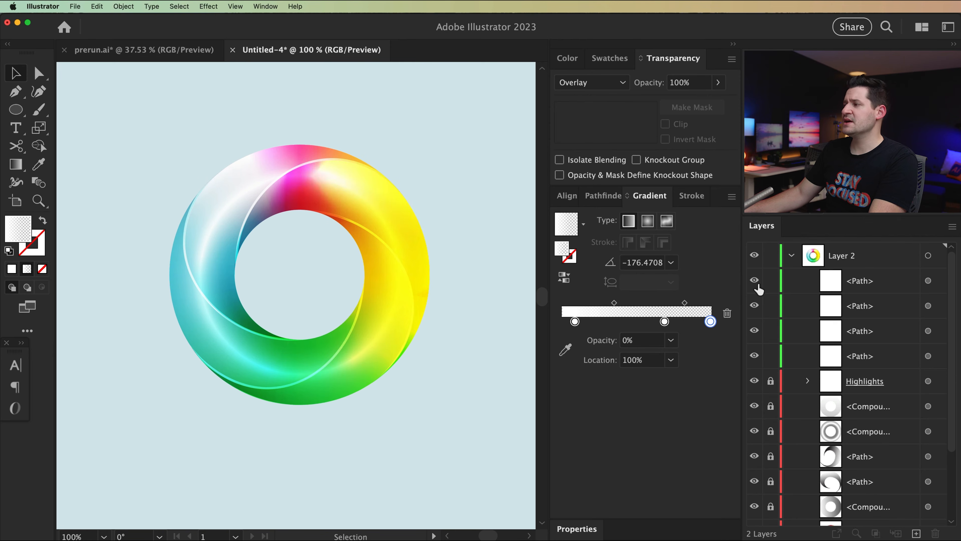
left_click(929, 280)
left_click(928, 305, "shift")
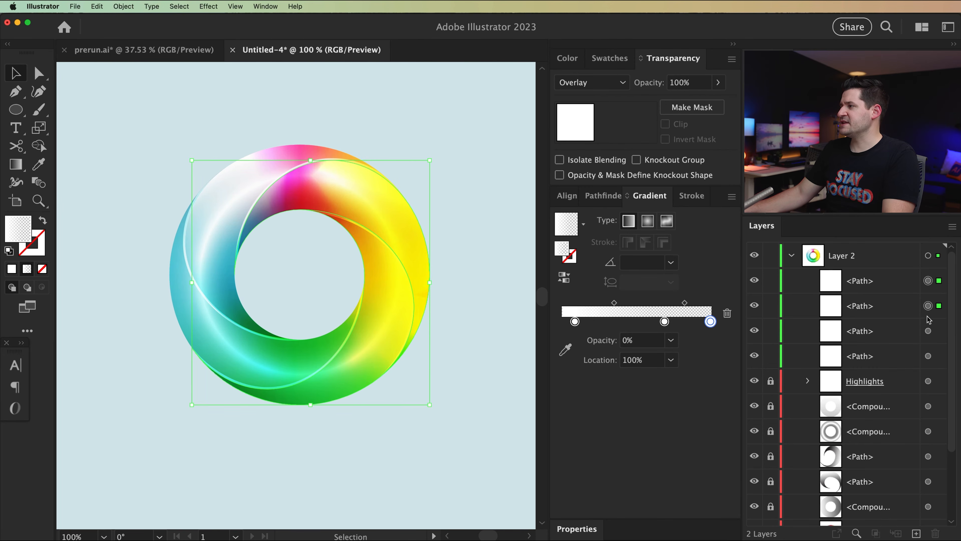
left_click(928, 331, "shift")
left_click(928, 356, "shift")
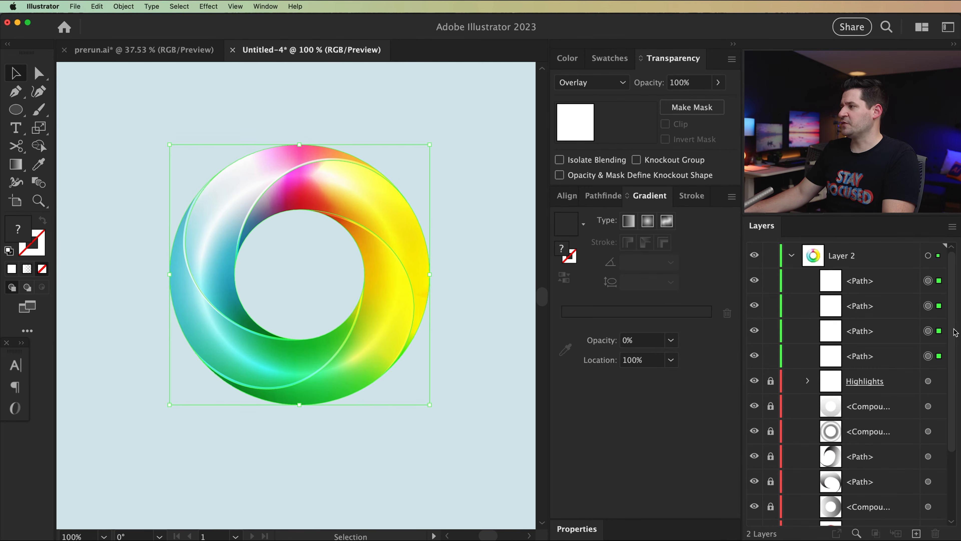
left_click(97, 6)
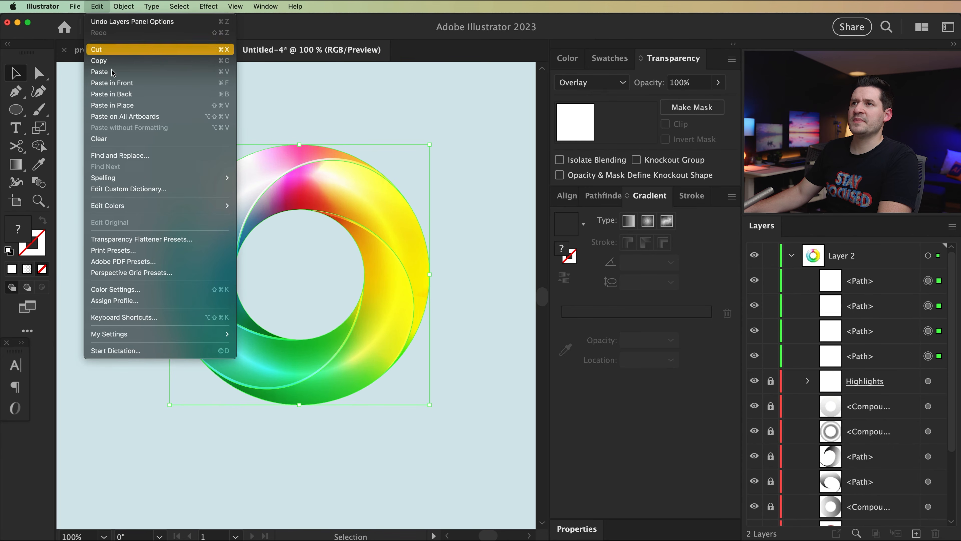
left_click(114, 83)
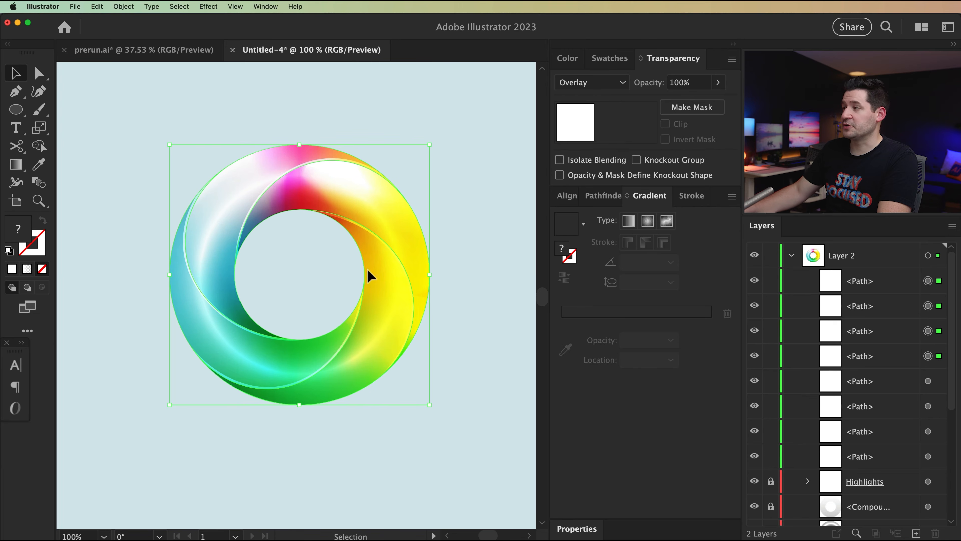
Select only the copied lower-left swirl and reduce its gradient to two stops, with the solid one at the very start.
left_click(908, 364)
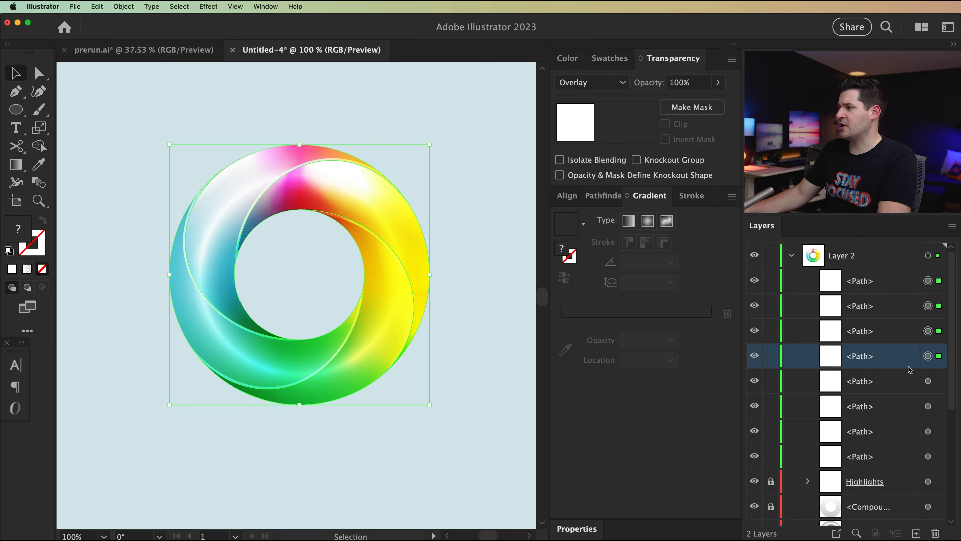
left_click(928, 356)
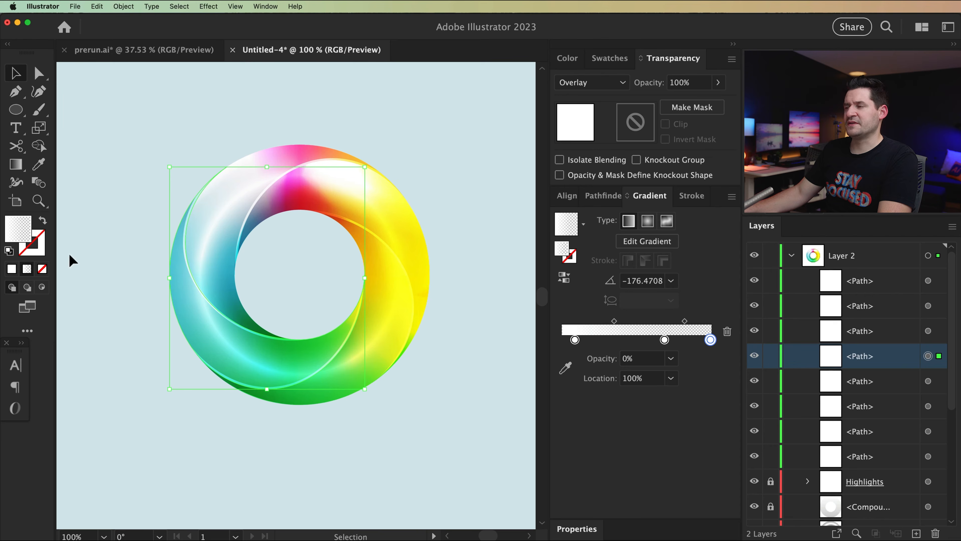
left_click_drag(574, 340, 543, 341)
left_click_drag(667, 343, 673, 390)
left_click(711, 339)
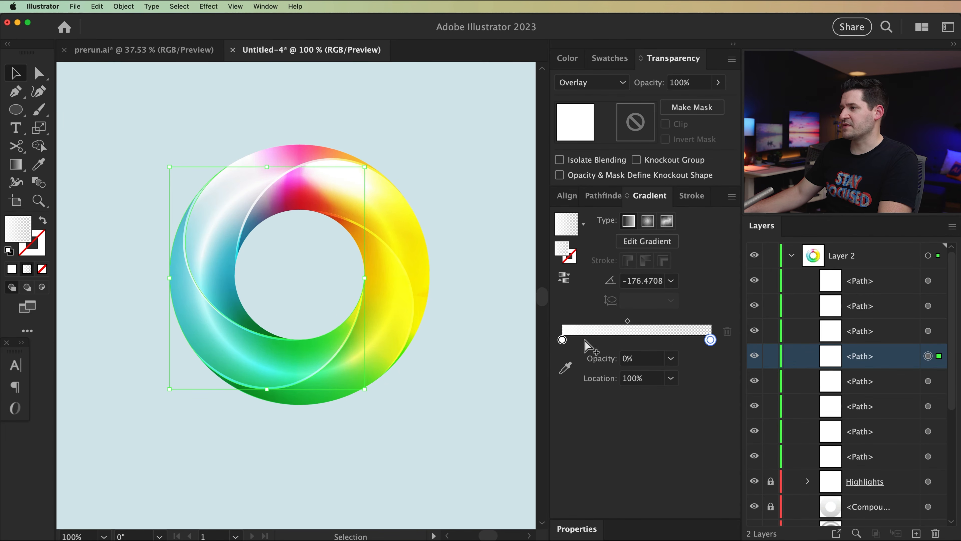
Make both stops of the lower-left copy's gradient black at K 100%, keeping the end stop at 0% opacity, and compare its visibility.
left_click(562, 340)
double_click(563, 340)
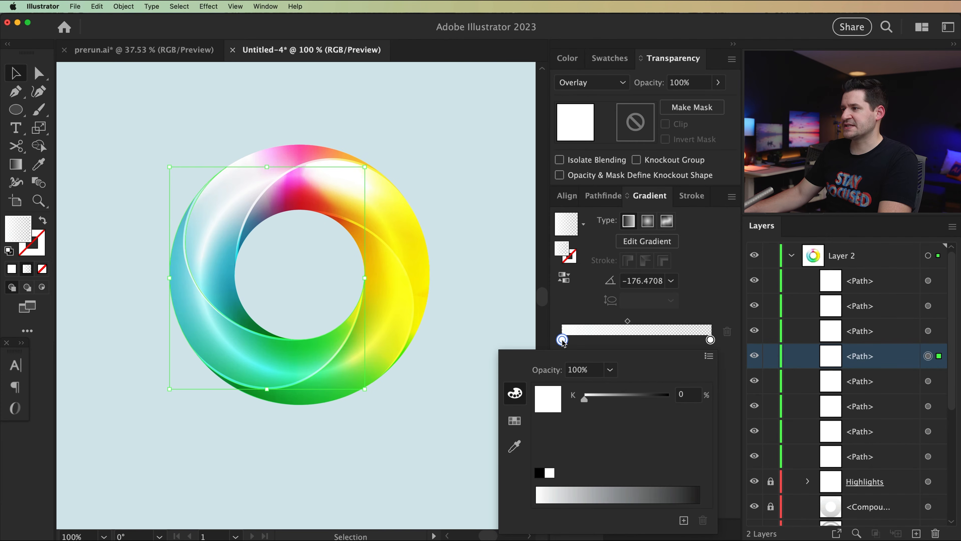
left_click_drag(642, 403, 707, 395)
double_click(710, 340)
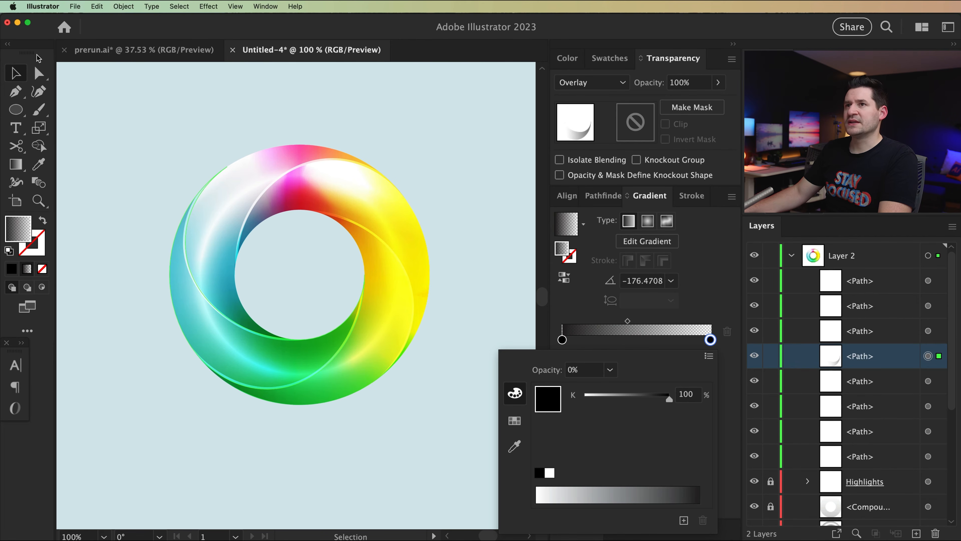
left_click(22, 74)
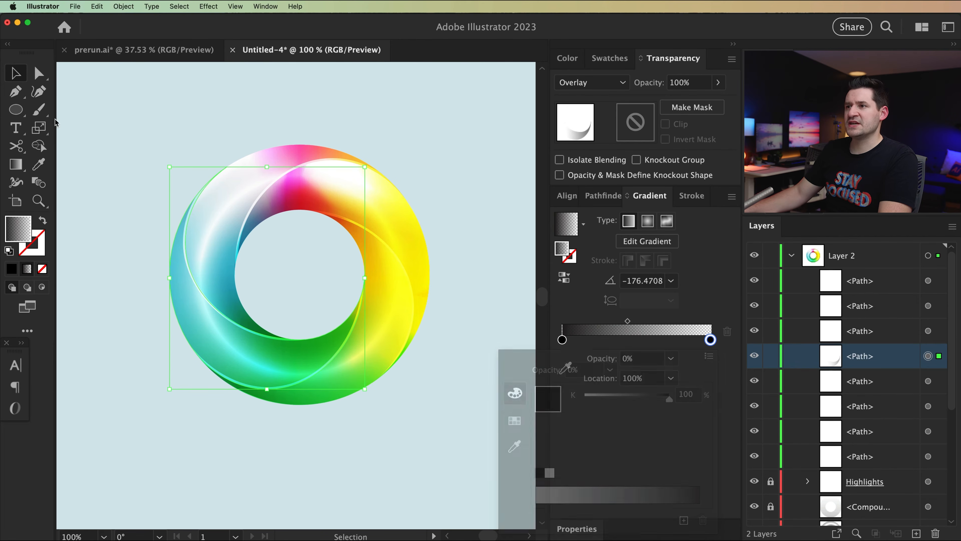
left_click(756, 355)
left_click(756, 355)
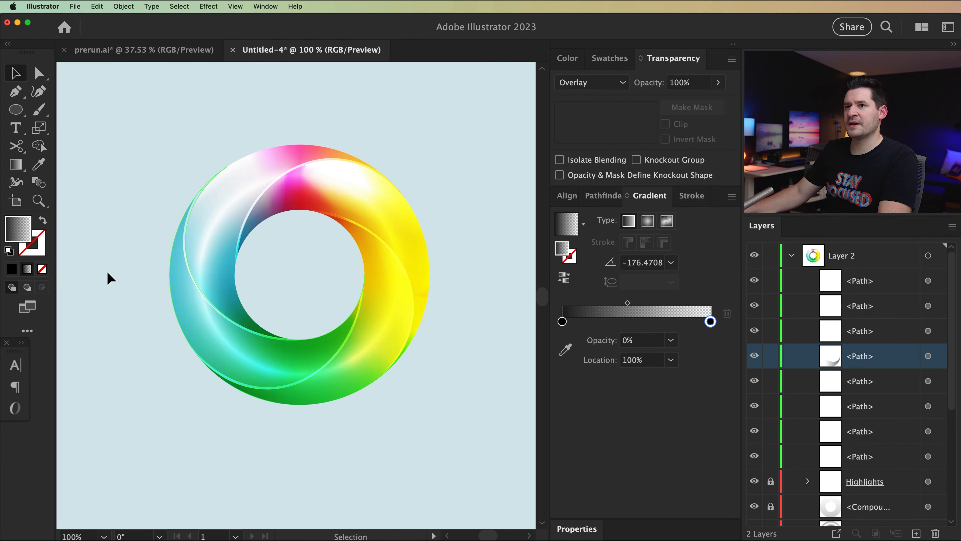
Redraw the lower-left copy's black gradient inward at about -24°, with the solid black stop at about 53%.
left_click(928, 356)
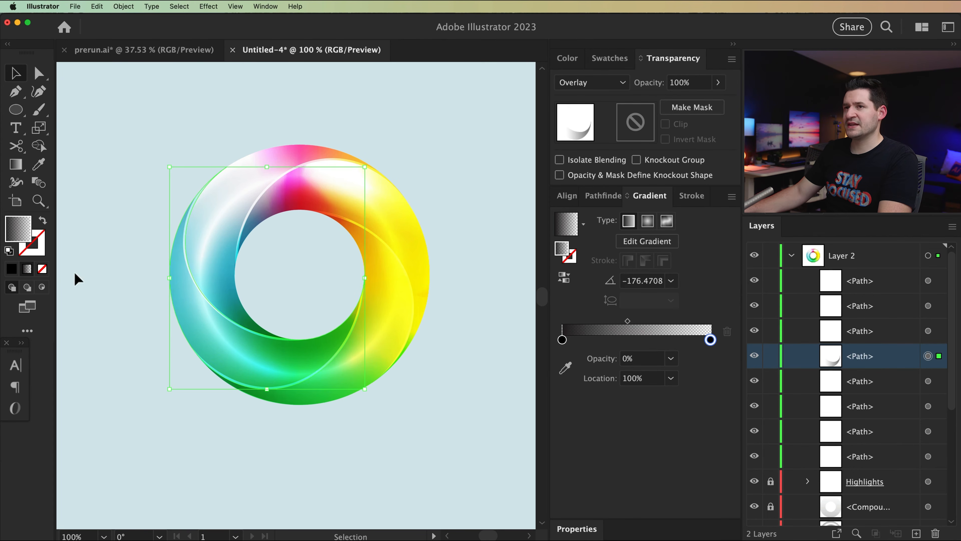
left_click(16, 168)
left_click_drag(180, 302, 256, 326)
left_click_drag(198, 259, 282, 298)
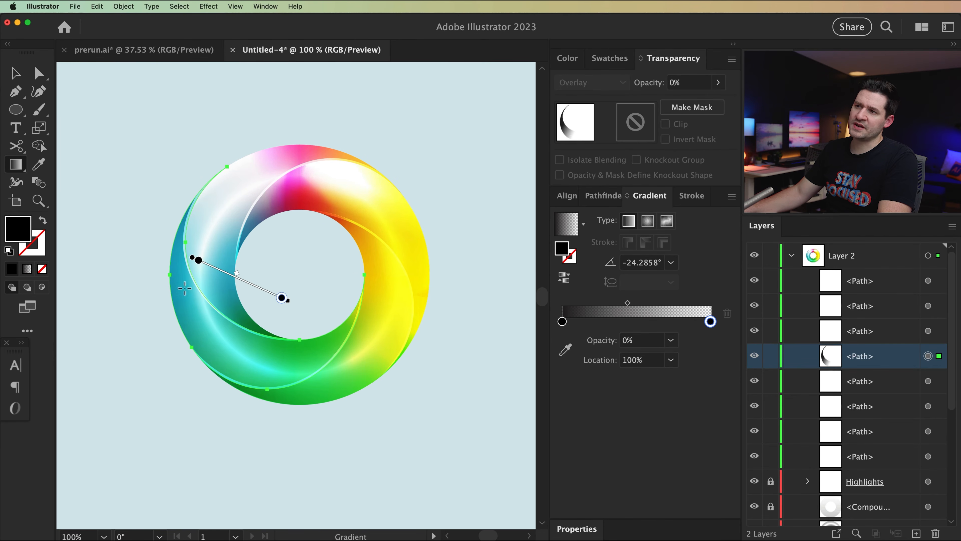
left_click_drag(178, 254, 163, 292)
left_click_drag(156, 242, 219, 269)
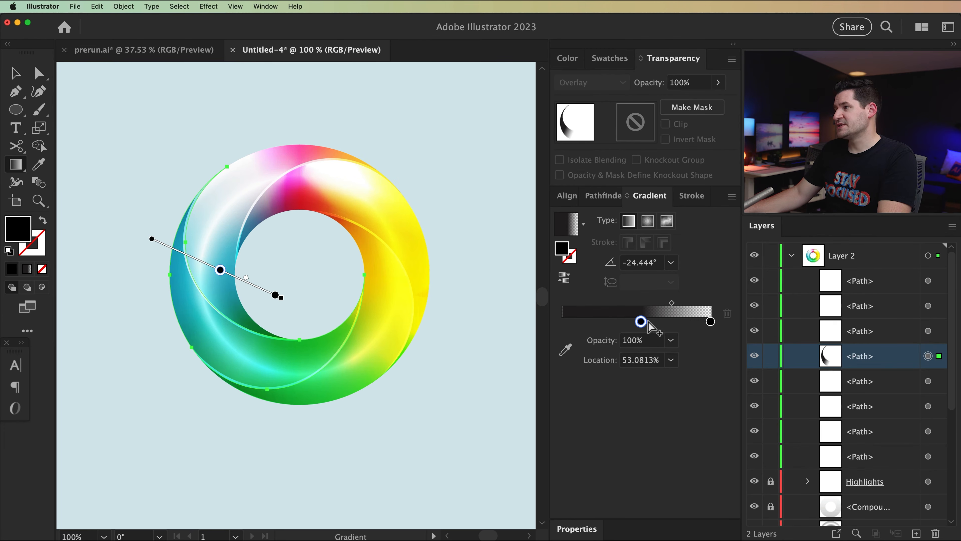
Copy the black Overlay gradient onto the copied upper-left swirl with the Eyedropper, and redraw it upward at about 110°.
left_click(929, 331)
left_click(39, 164)
left_click(205, 331)
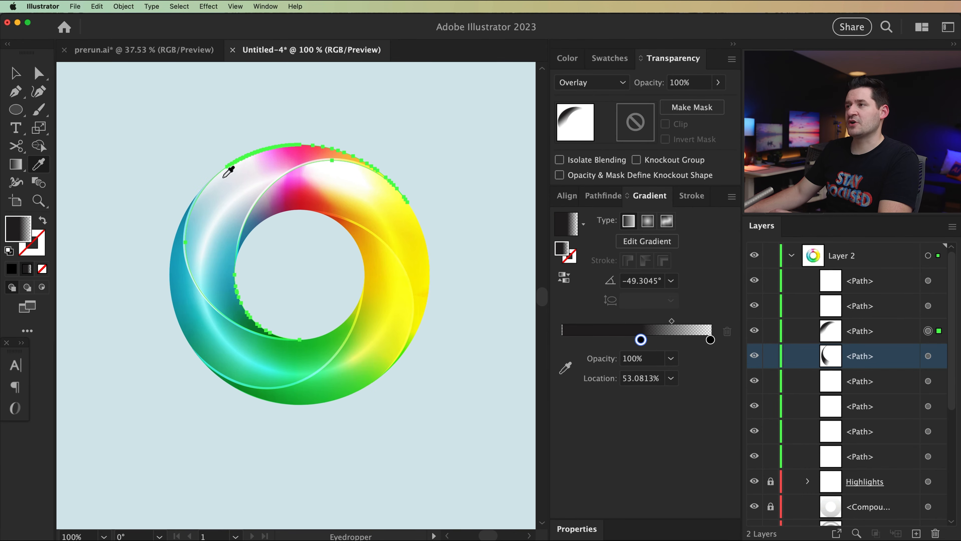
left_click(16, 165)
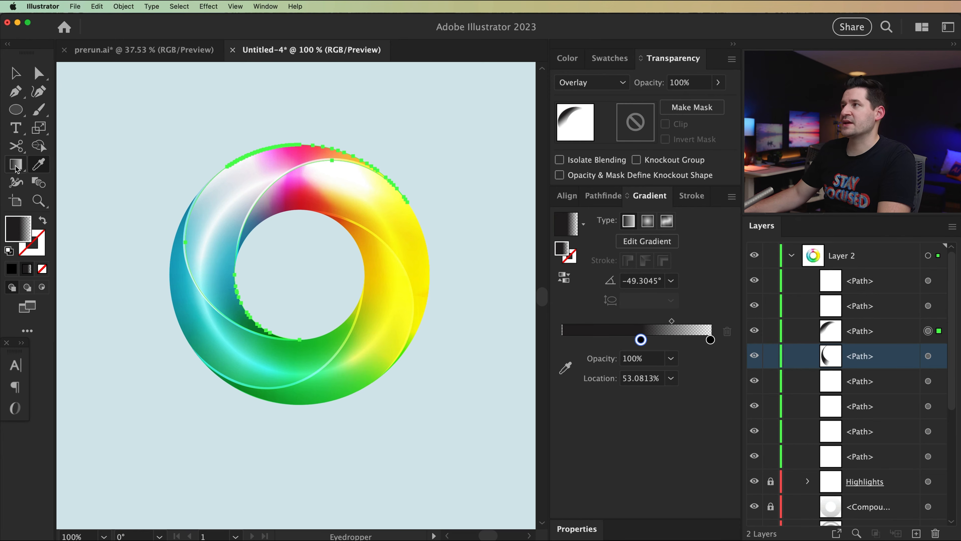
mouse_move(242, 329)
left_mouse_down()
mouse_move(208, 251)
mouse_move(211, 212)
left_mouse_up()
left_click_drag(253, 349, 195, 211)
left_click_drag(271, 402, 191, 193)
left_click_drag(350, 374, 272, 163)
Lower the copied upper-left swirl's overall opacity to 29%.
left_click(718, 82)
mouse_move(717, 101)
left_mouse_down()
mouse_move(682, 104)
mouse_move(715, 101)
left_mouse_up()
left_click(929, 332)
key("v")
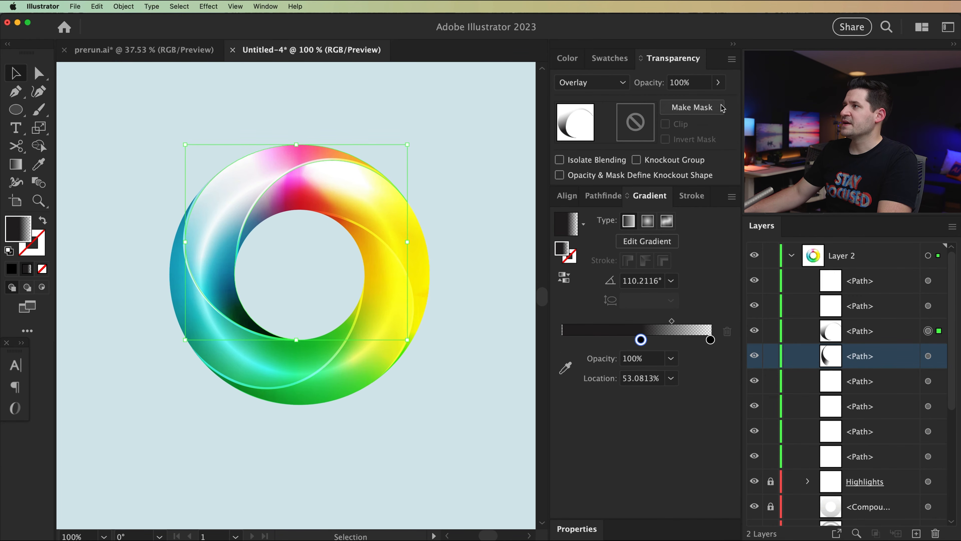
left_click(718, 82)
left_click_drag(702, 105, 681, 102)
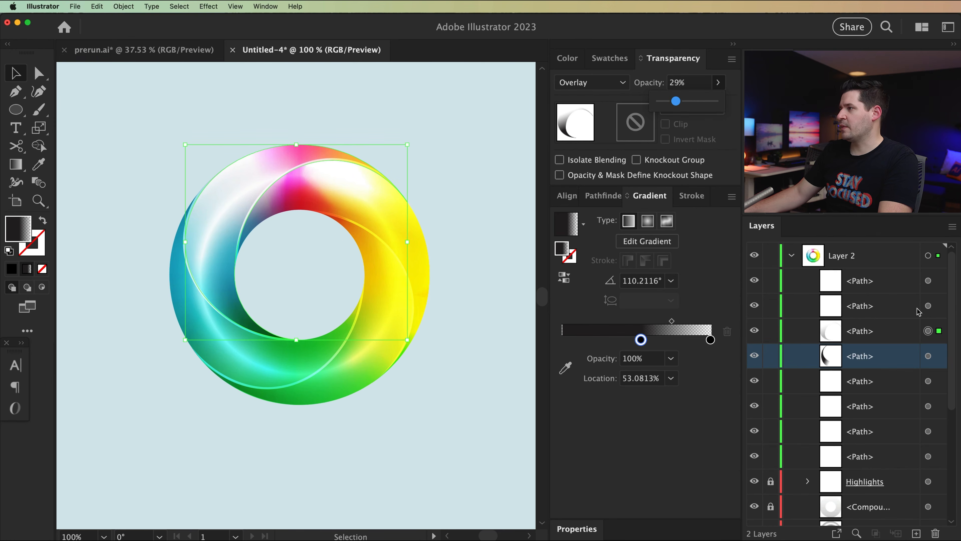
Copy the black Overlay gradient onto the copied lower-right swirl with the Eyedropper, and redraw it inward from the ring's lower edge at about 116°.
left_click(928, 305)
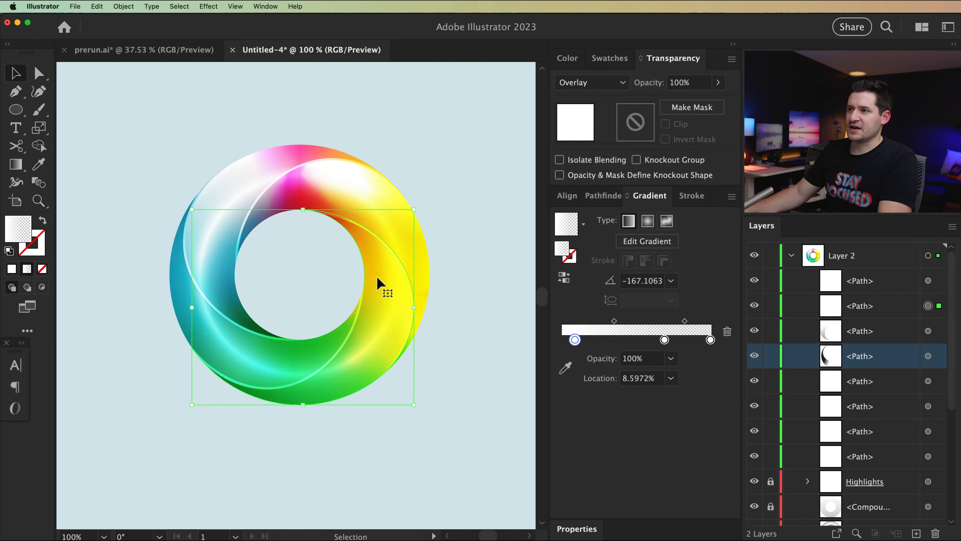
left_click(39, 164)
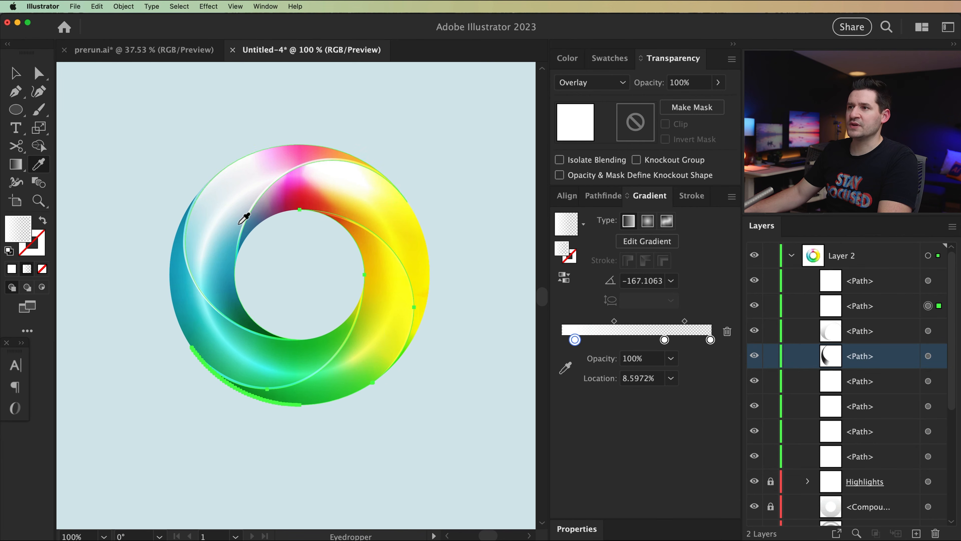
left_click(355, 345)
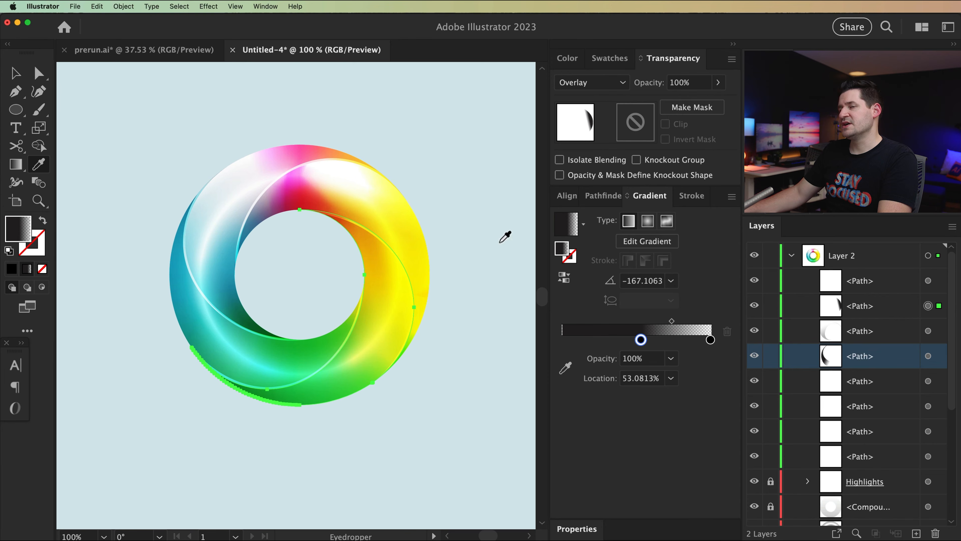
left_click(13, 164)
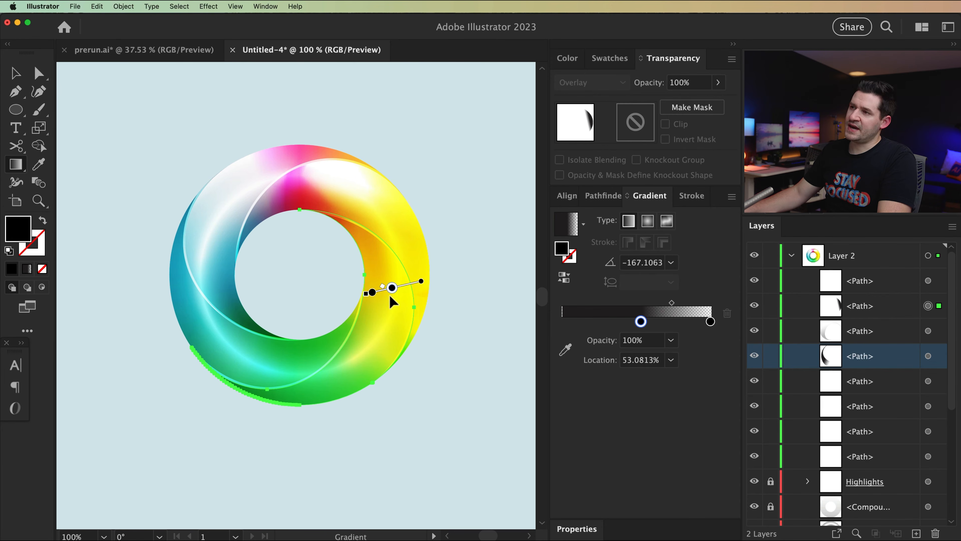
left_click_drag(383, 212, 331, 382)
mouse_move(439, 263)
left_mouse_down()
mouse_move(350, 346)
mouse_move(354, 358)
mouse_move(337, 378)
mouse_move(334, 370)
left_mouse_up()
left_click_drag(436, 317, 317, 322)
mouse_move(395, 384)
left_mouse_down()
mouse_move(337, 307)
mouse_move(354, 315)
mouse_move(357, 306)
left_mouse_up()
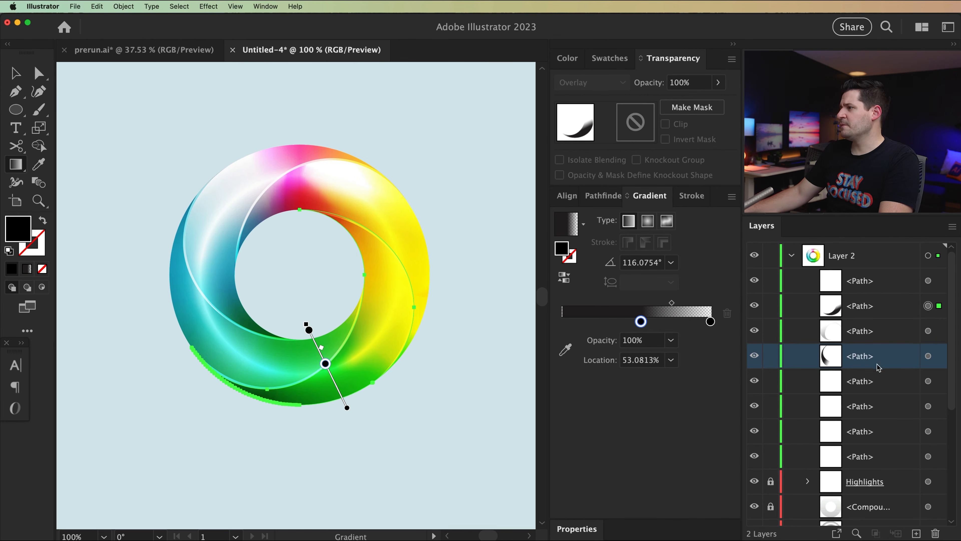
Copy the black Overlay gradient onto the copied upper-right swirl with the Eyedropper, and redraw it diagonally from outside the ring at about -37°.
left_click(928, 282)
left_click(39, 164)
left_click(241, 337)
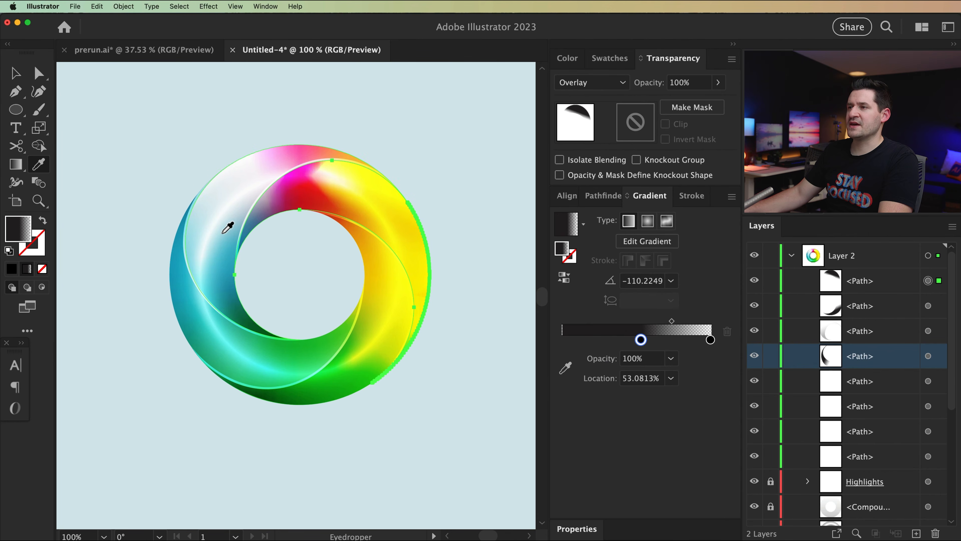
left_click(15, 164)
mouse_move(253, 154)
left_mouse_down()
mouse_move(291, 195)
mouse_move(307, 192)
mouse_move(310, 206)
left_mouse_up()
left_click_drag(188, 143, 296, 219)
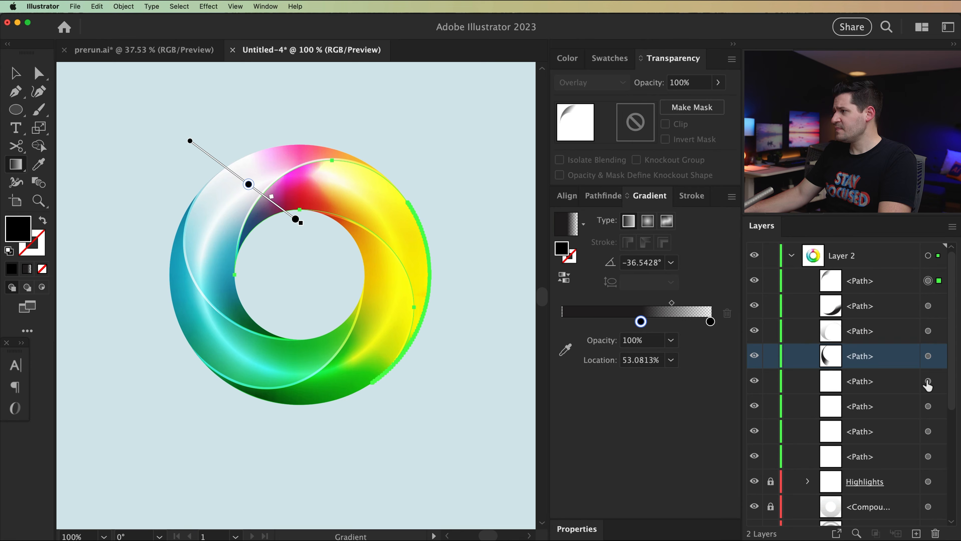
Select the upper-right swirl with the white Overlay gradient and paste a copy of it directly in front.
left_click(928, 382)
left_click(928, 406)
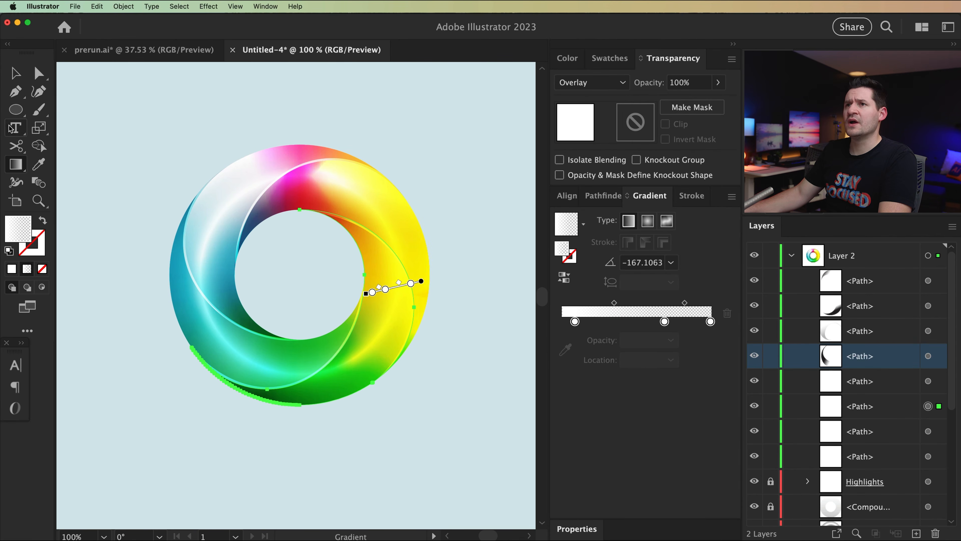
left_click(17, 73)
left_click(928, 381)
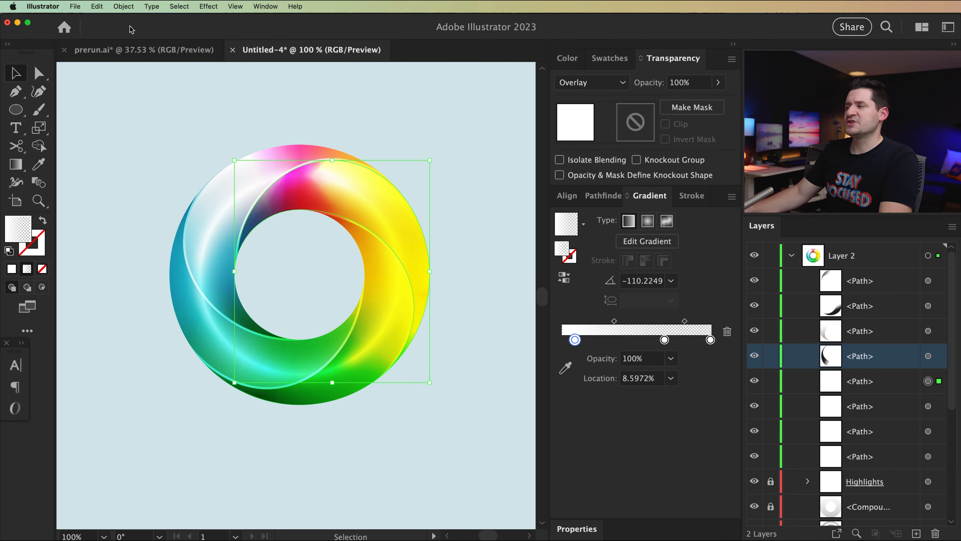
left_click(97, 6)
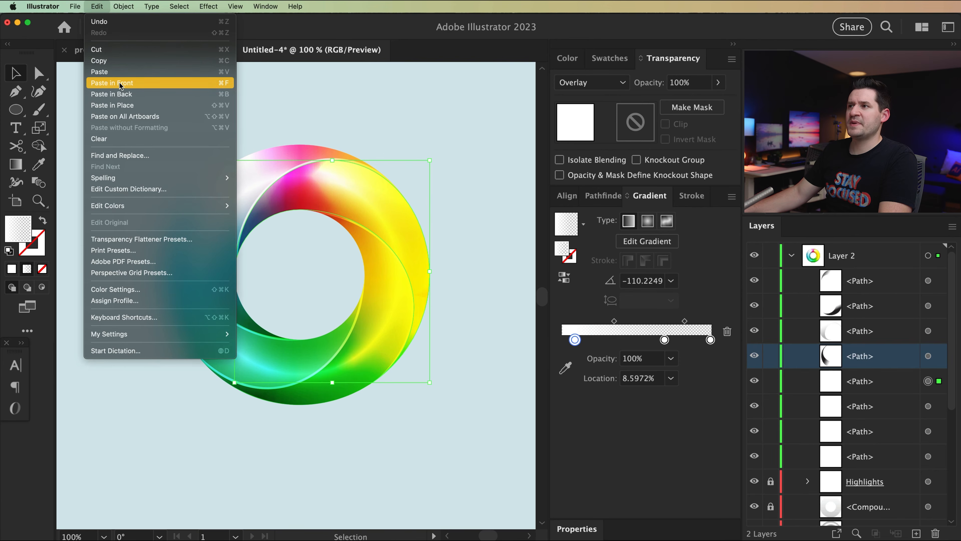
left_click(120, 83)
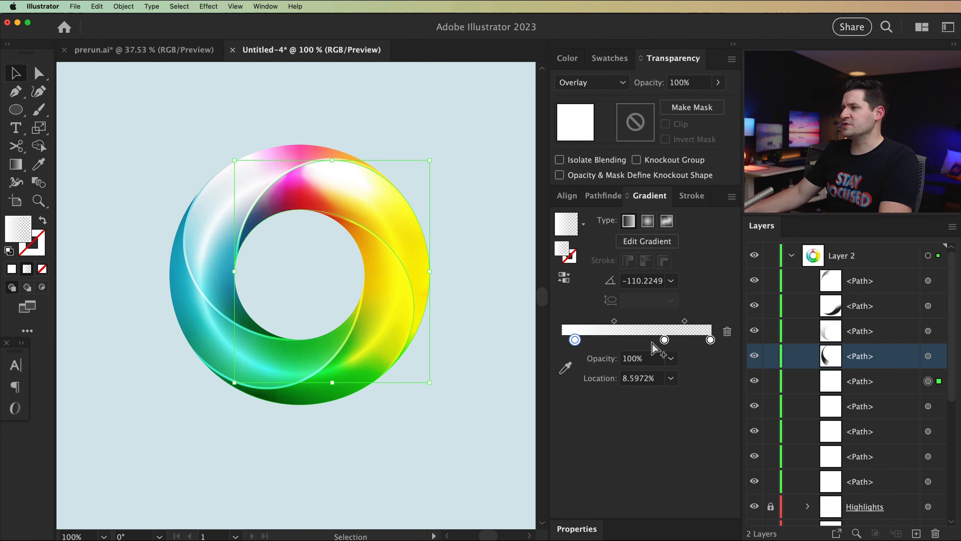
Soften the copied upper-right swirl's white gradient by lowering its first stop's opacity and moving the 2% middle stop to about 24%.
left_click_drag(575, 340, 620, 322)
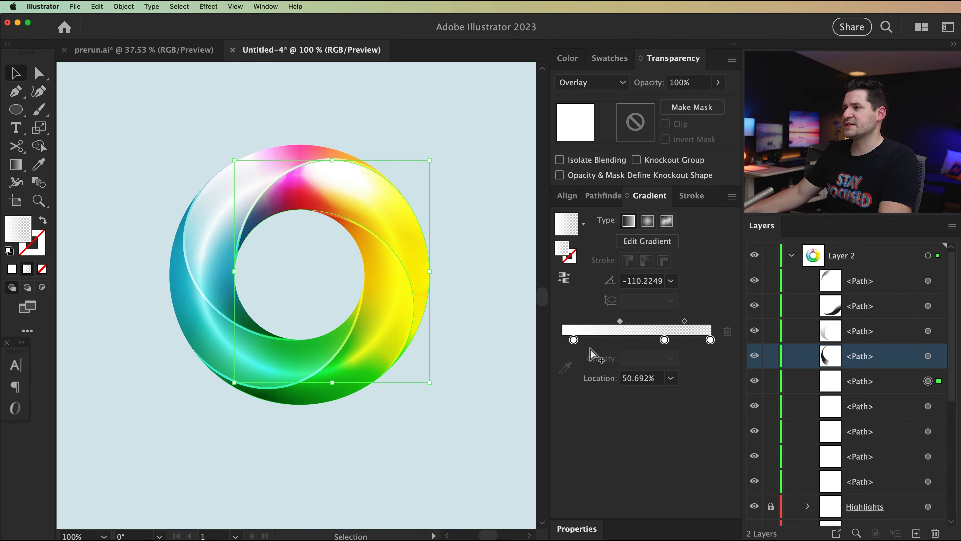
left_click(574, 340)
left_click(670, 358)
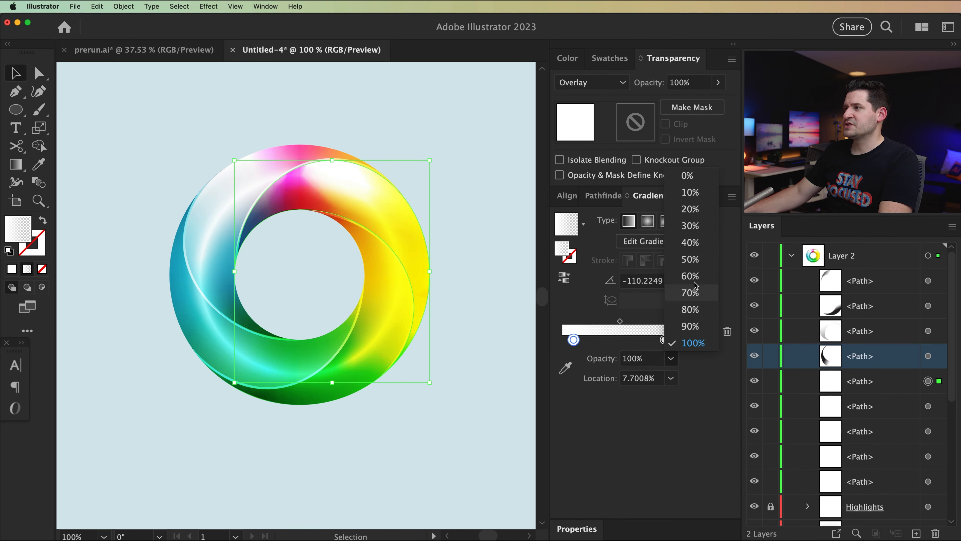
left_click(691, 261)
left_click(669, 359)
left_click(681, 279)
left_click_drag(664, 340, 596, 341)
left_click(607, 340)
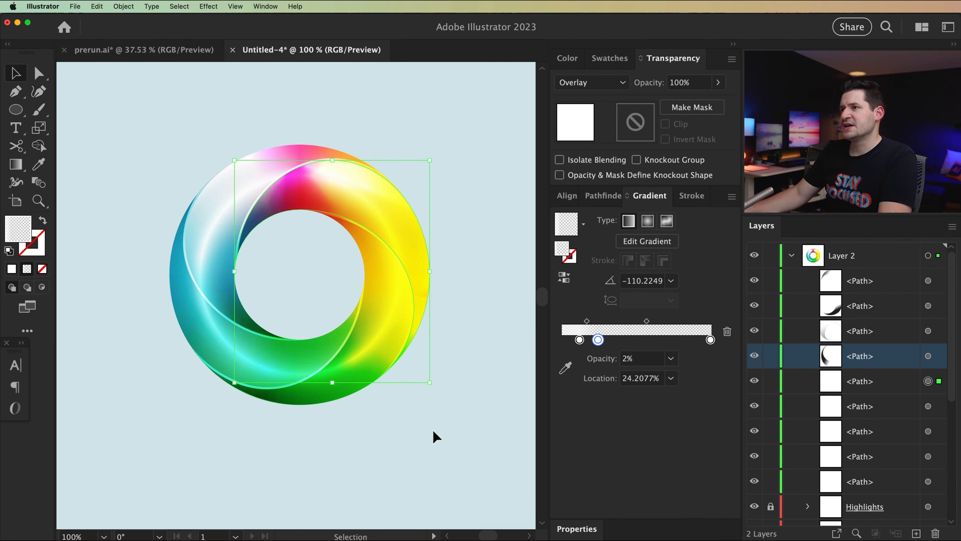
left_click(474, 319)
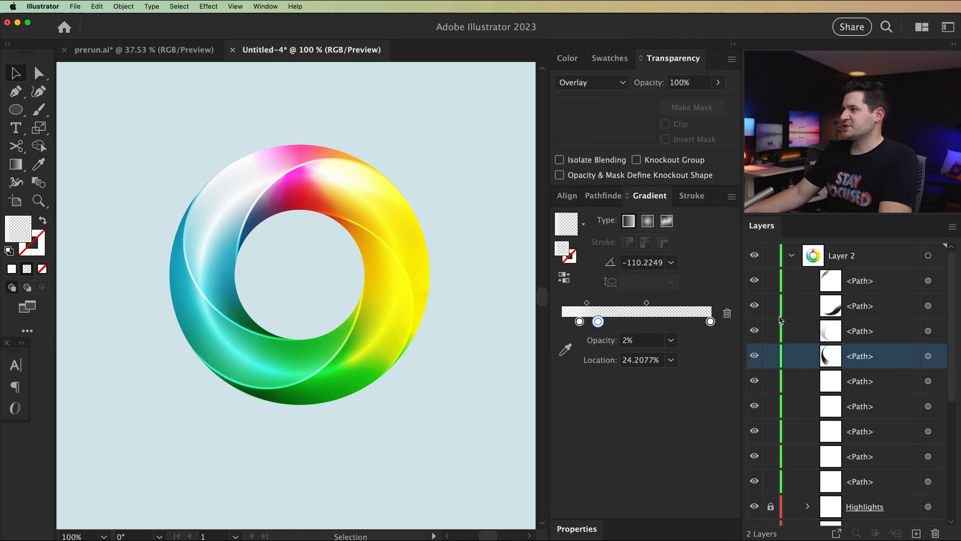
Compare the ring with and without its topmost black shading paths, and examine the overall 3D look at a smaller size.
left_click_drag(758, 284, 749, 309)
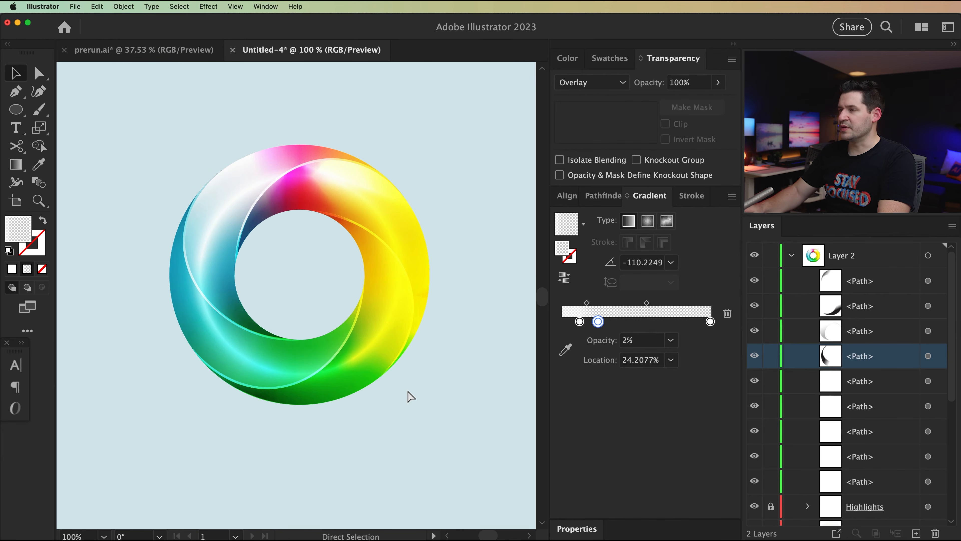
key("super+minus")
key("super+minus")
key("super+minus")
key("super+minus")
key("super+equal")
key("super+equal")
key("super+equal")
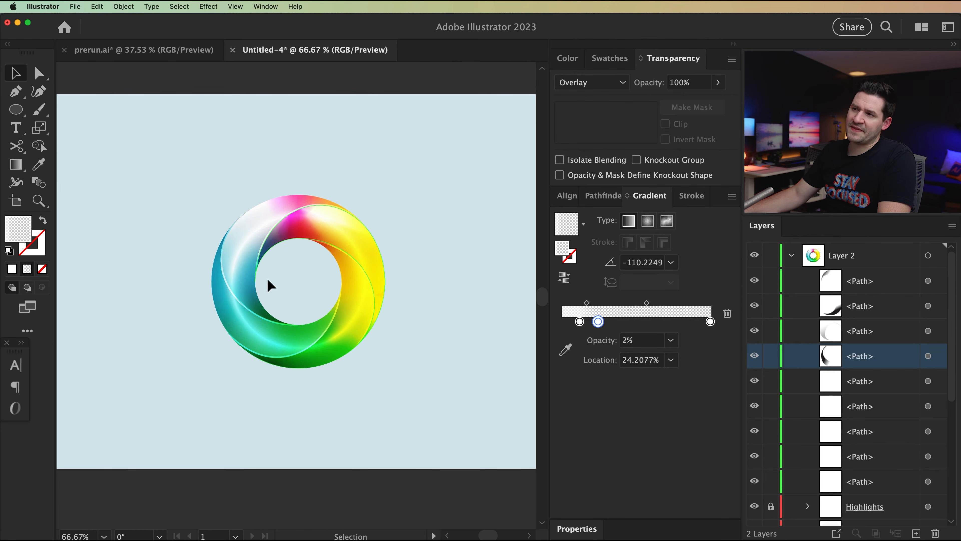
Select the Highlights group and open its opacity mask for editing.
scroll(913, 404, "down", 1)
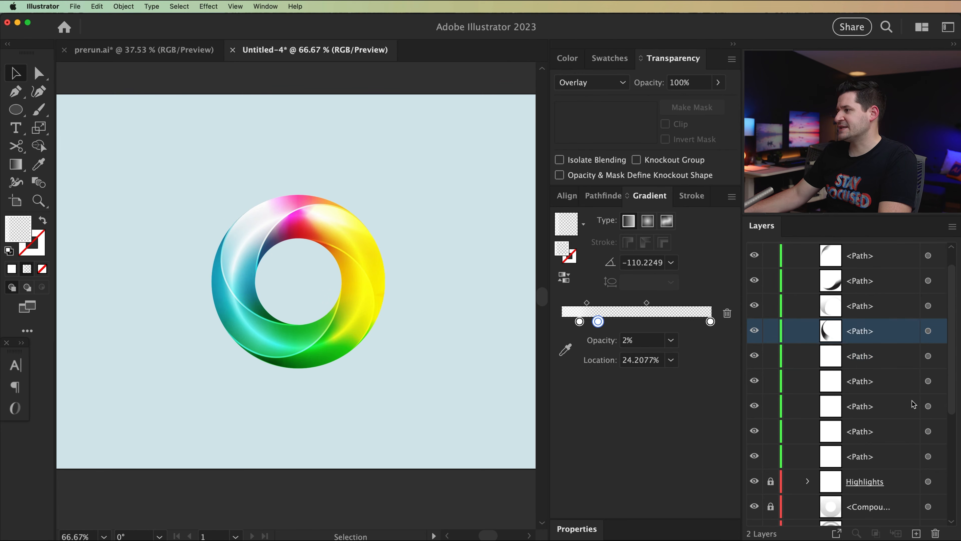
scroll(913, 404, "down", 2)
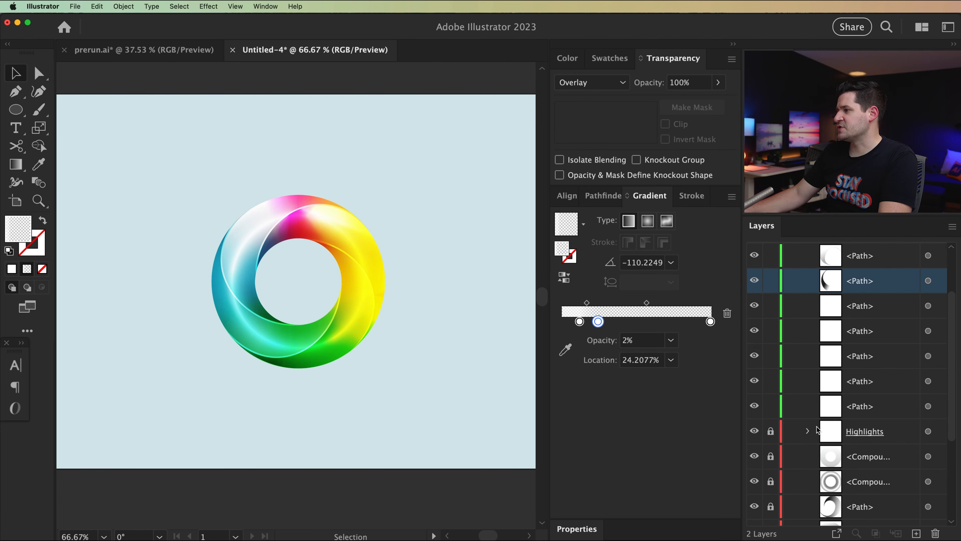
left_click(929, 432)
left_click(637, 129)
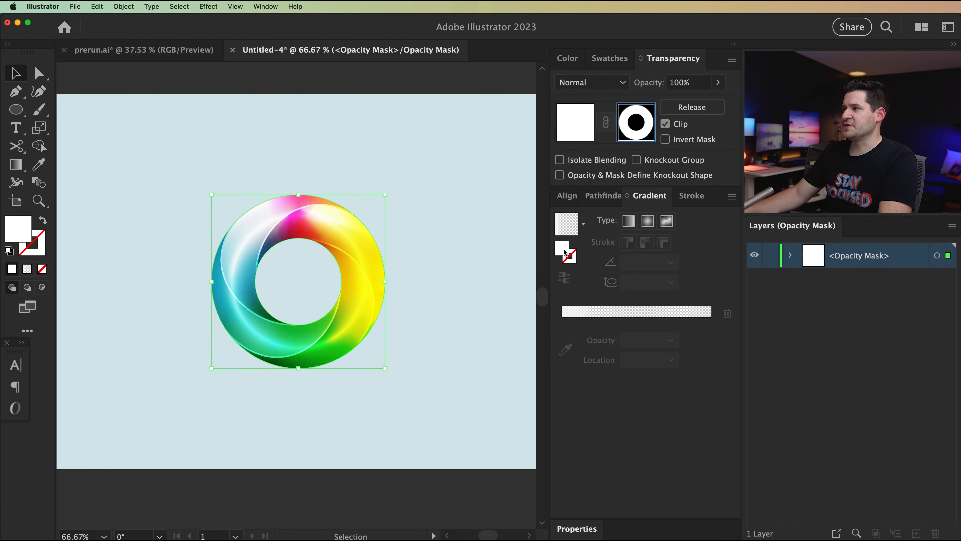
Fill the ring in the opacity mask with the White, Black gradient, set it to radial and reverse its direction.
left_click(609, 58)
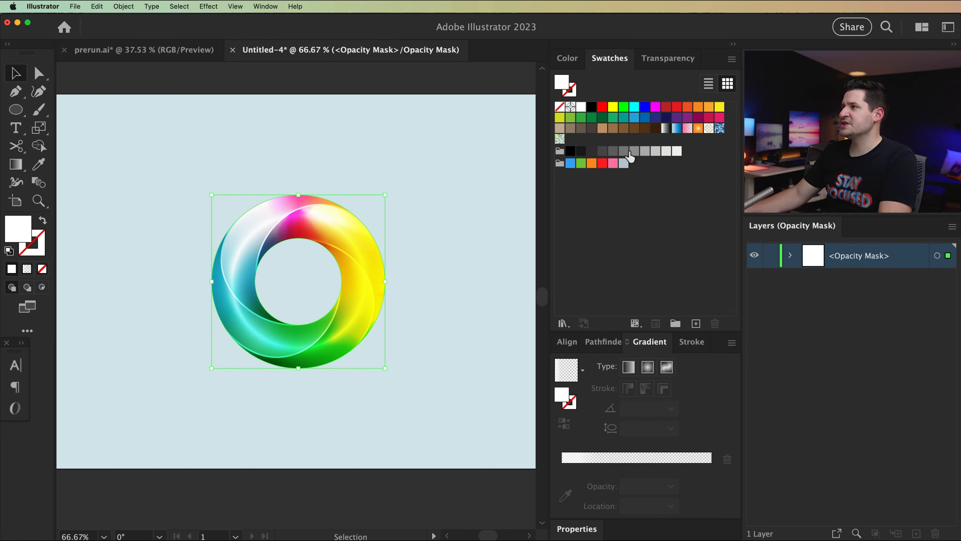
left_click(666, 129)
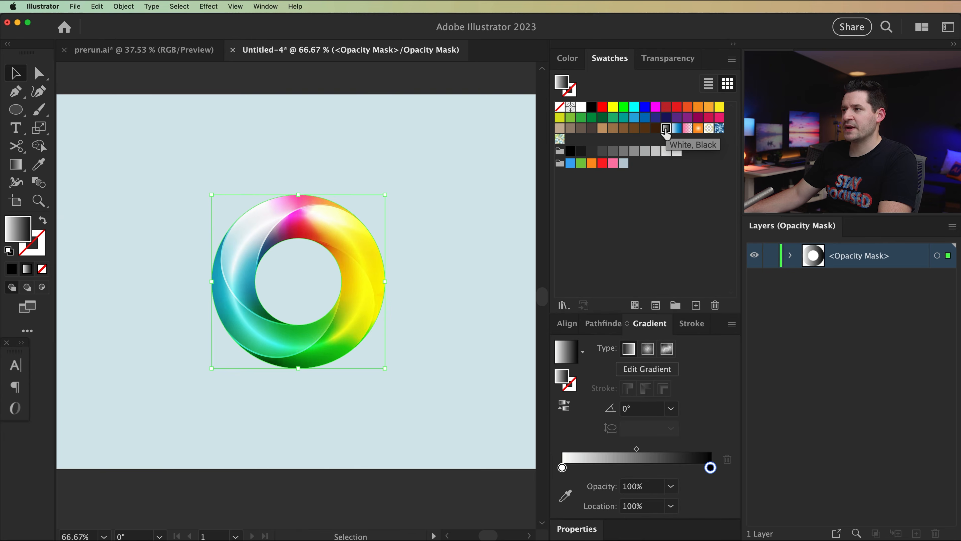
left_click(648, 349)
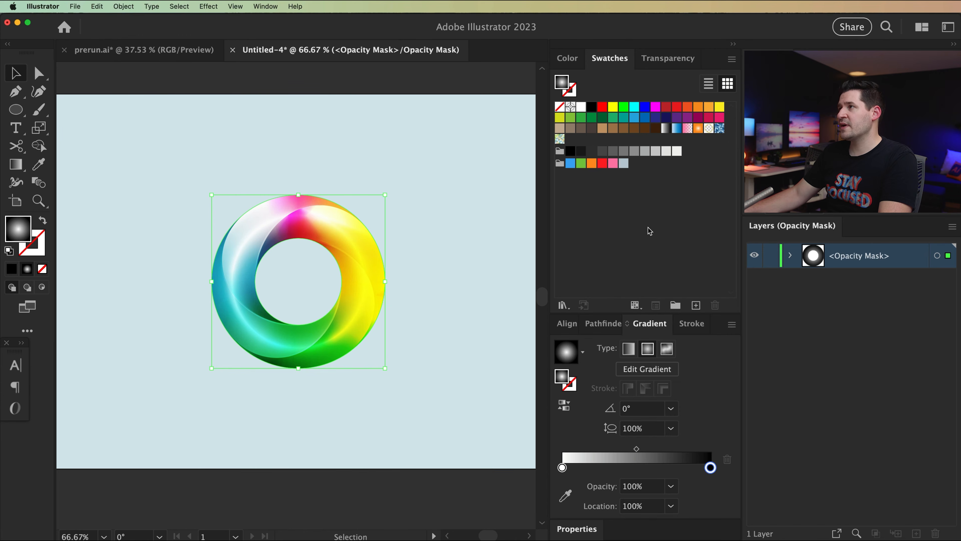
left_click(667, 58)
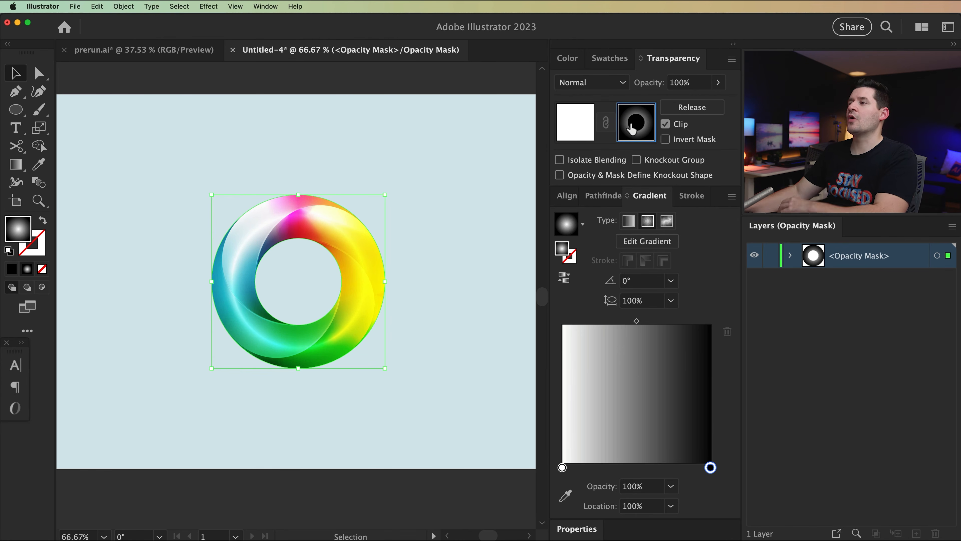
left_click(564, 277)
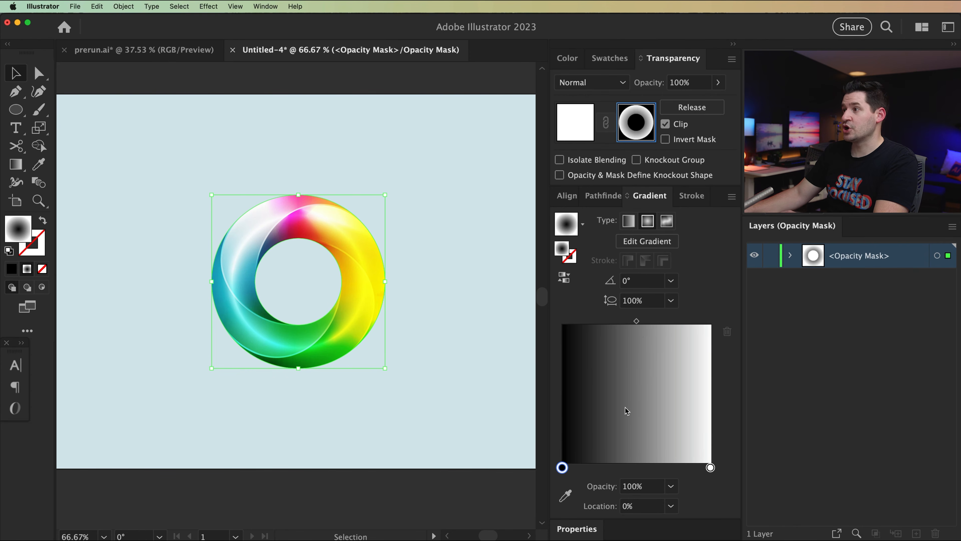
Switch the mask gradient's black stop to CMYK and raise its ink values, with C, M and Y at 100%.
double_click(563, 468)
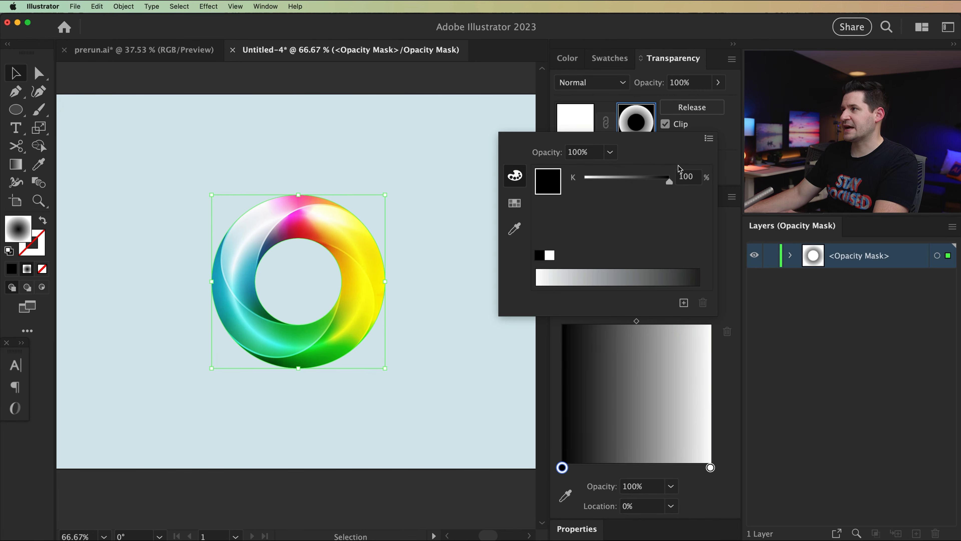
left_click(709, 138)
left_click(731, 180)
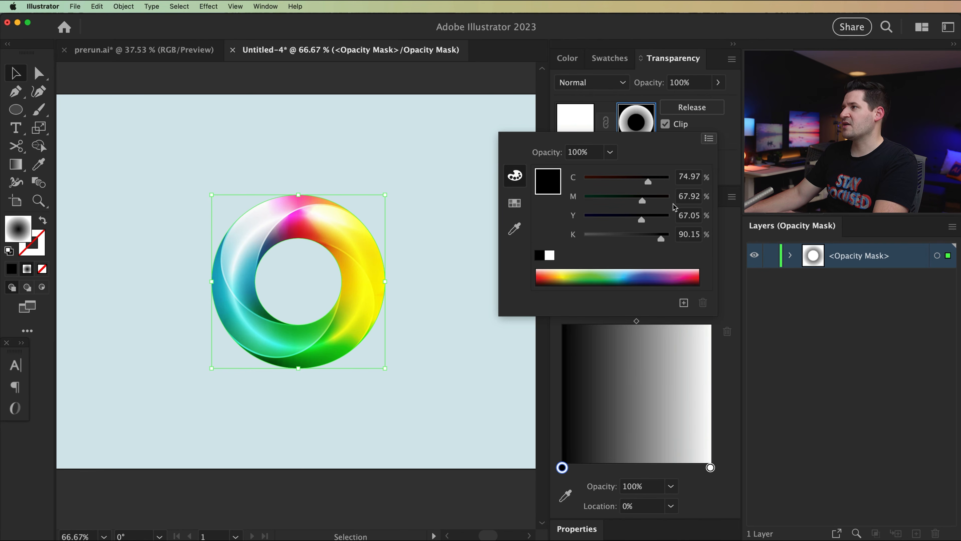
left_click_drag(648, 182, 678, 238)
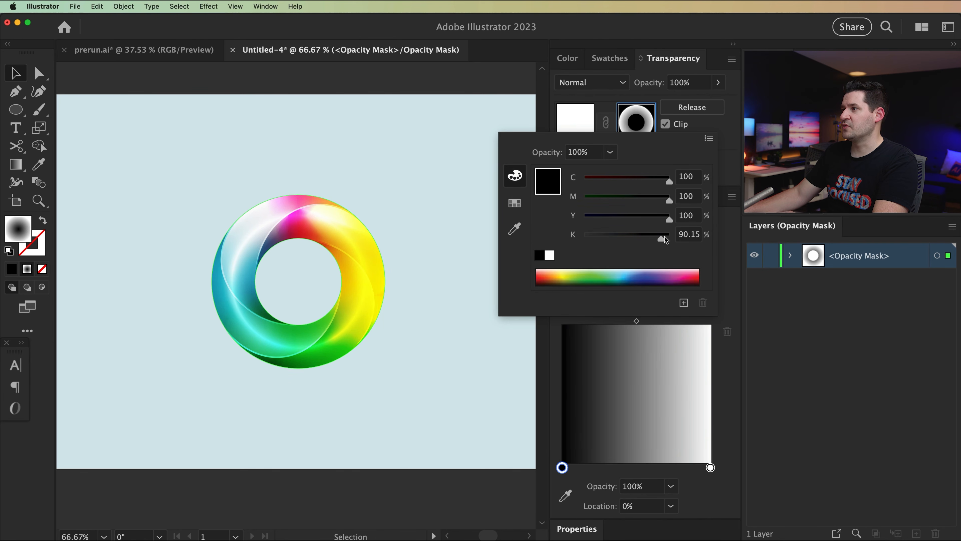
left_click(638, 324)
Move the mask gradient's black stop outward to about 56%, adjust the midpoint, and leave mask editing.
left_click_drag(563, 468, 583, 492)
left_click_drag(631, 468, 622, 468)
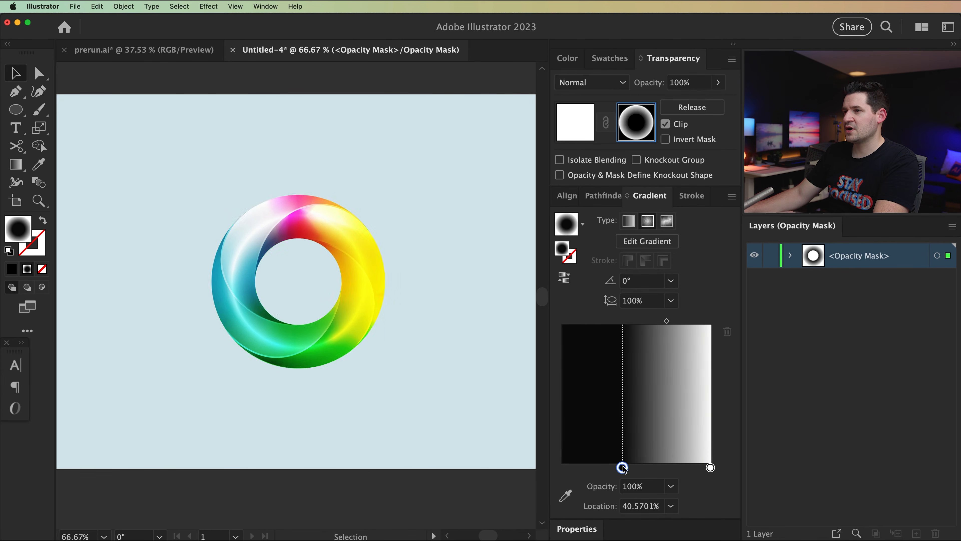
mouse_move(668, 322)
left_mouse_down()
mouse_move(679, 322)
mouse_move(651, 322)
left_mouse_up()
left_click_drag(628, 470, 647, 469)
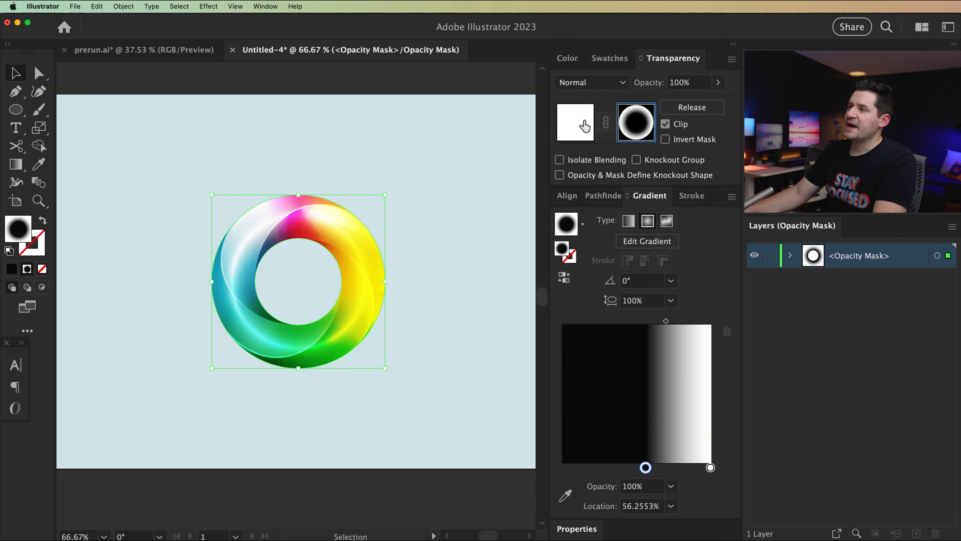
left_click(574, 125)
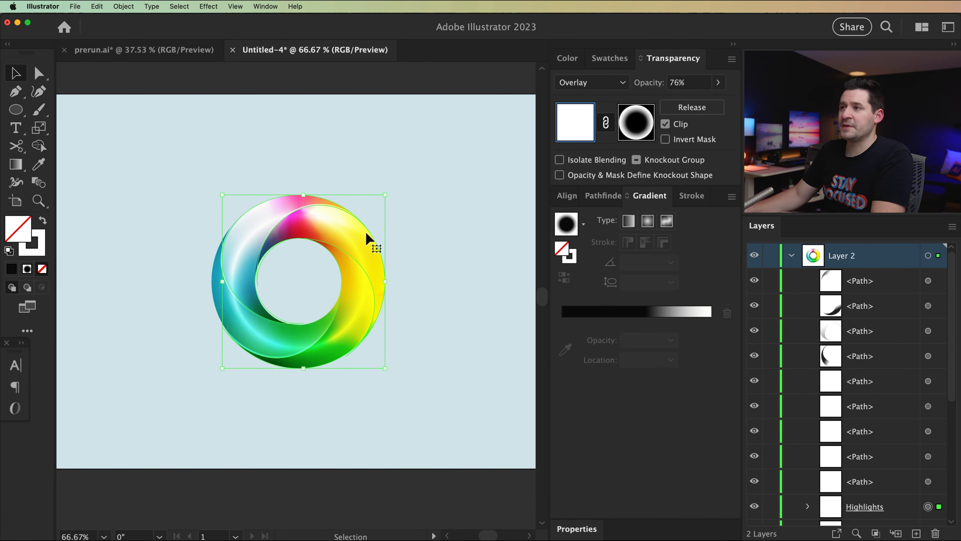
left_click(412, 162)
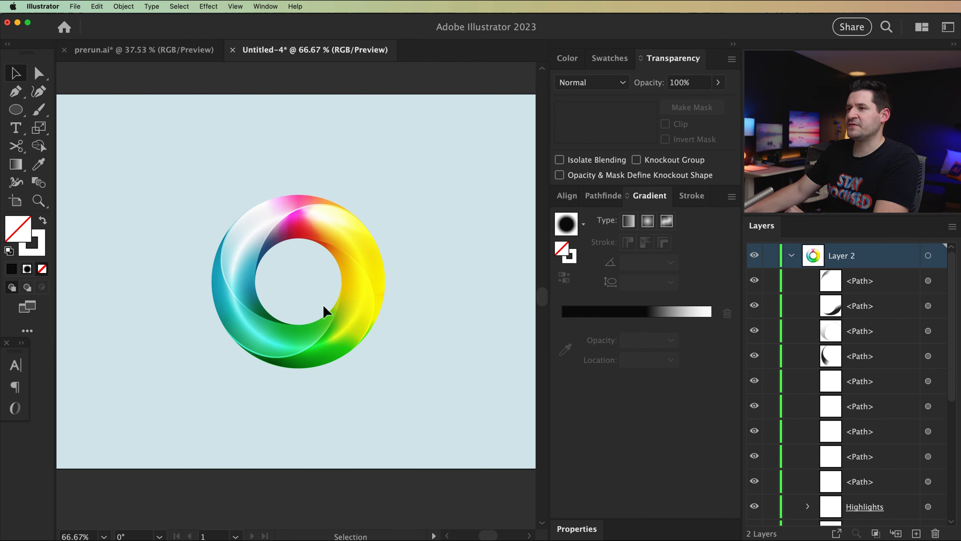
scroll(886, 360, "down", 6)
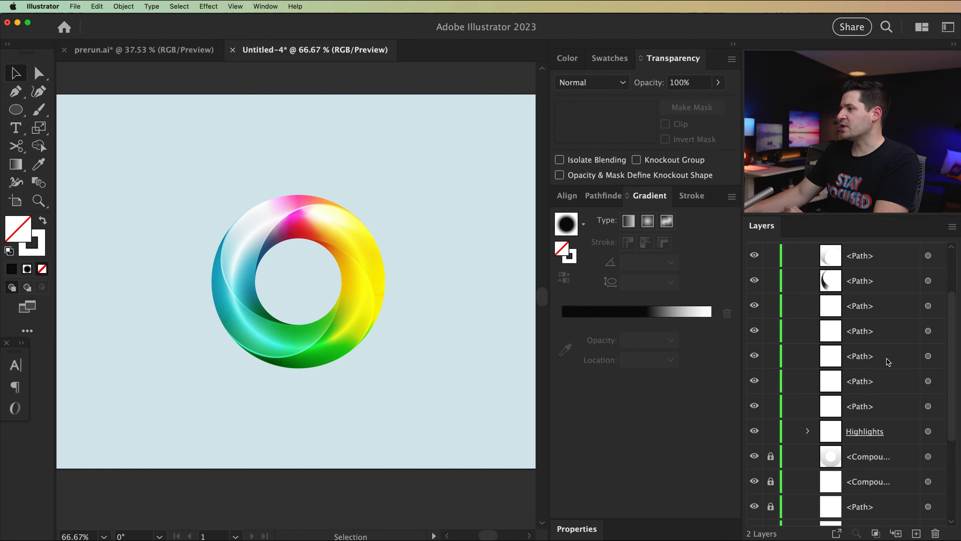
left_click(838, 439)
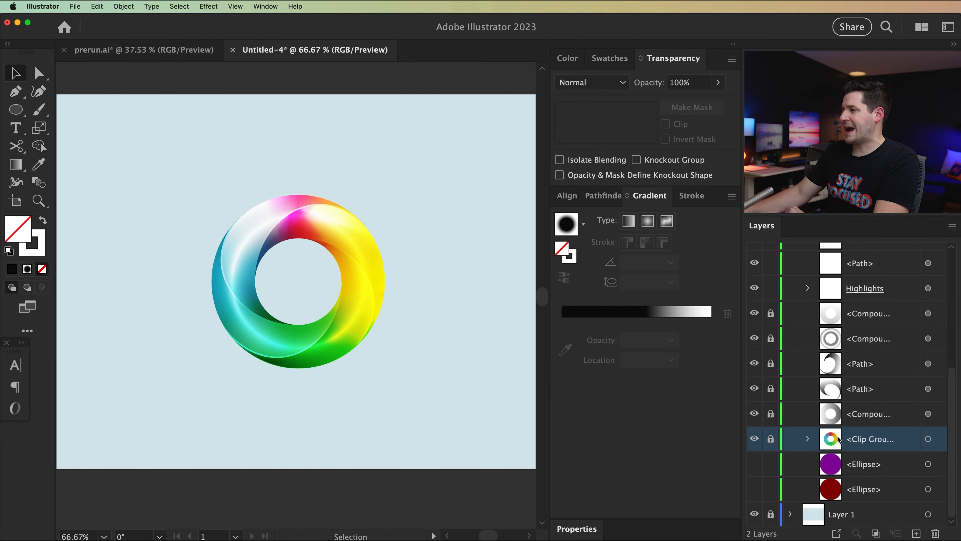
left_click(928, 440)
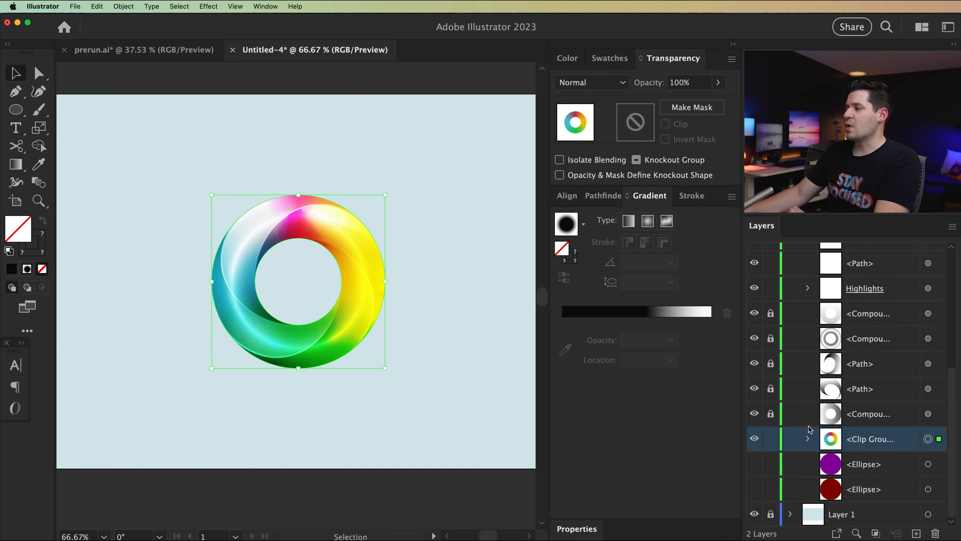
left_click(771, 440)
Unlock the Soft Light gradient ring directly above the clip group, and paste a copy of it in back.
left_click(771, 413)
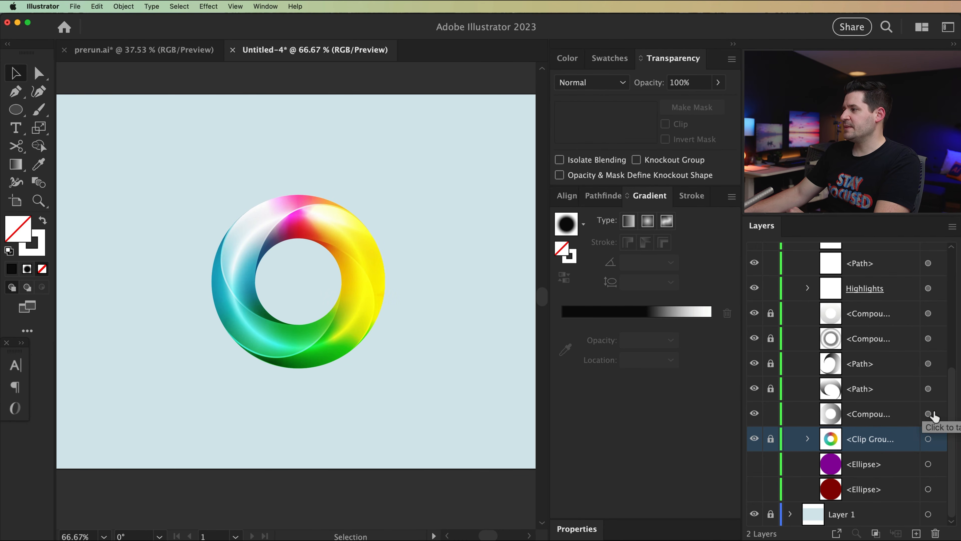
left_click(928, 413)
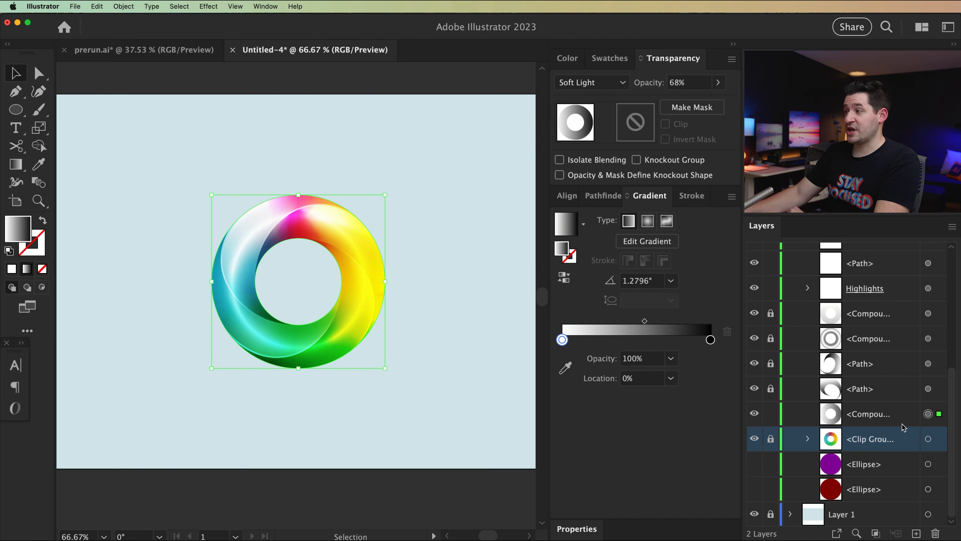
left_click(96, 6)
left_click(99, 61)
left_click(97, 6)
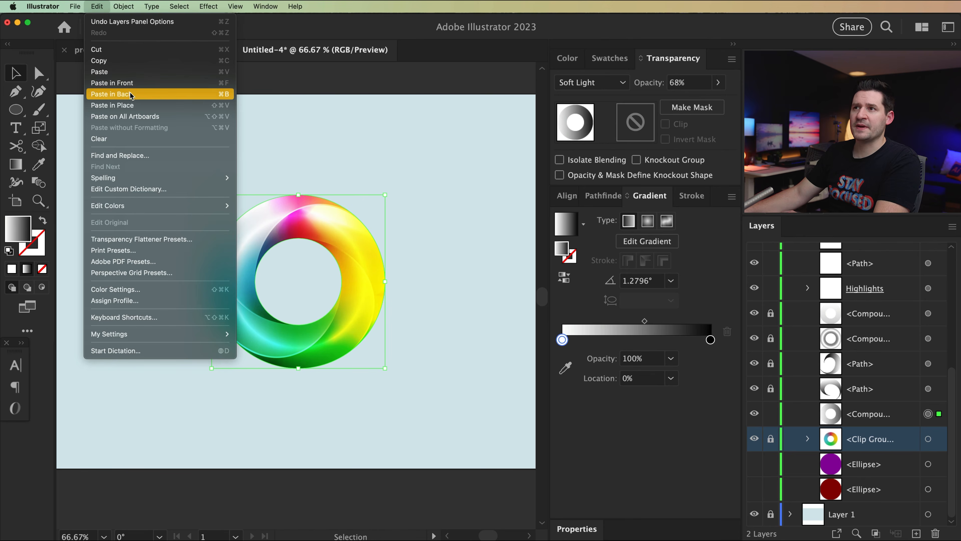
left_click(133, 97)
left_click(928, 439)
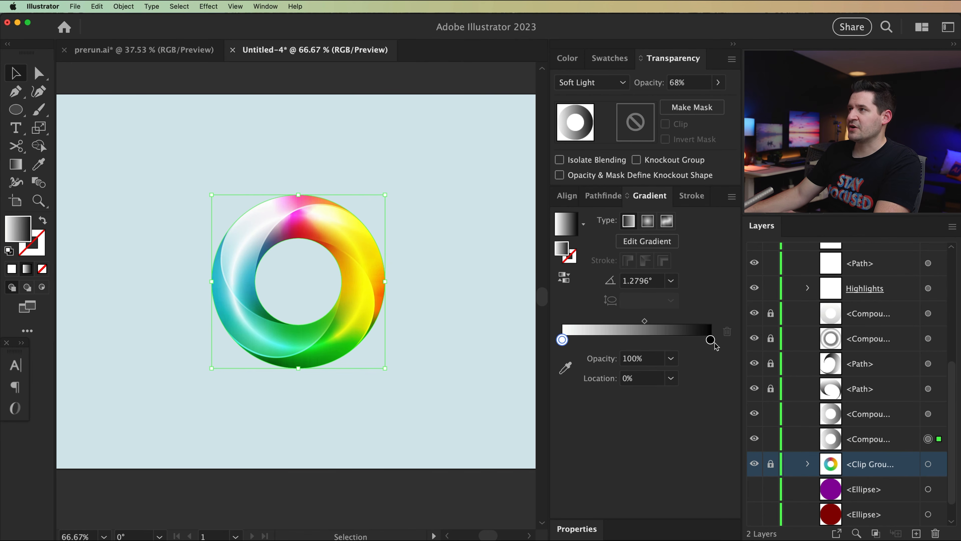
Set the copied ring's blend mode to Normal and its opacity to 100%.
left_click(619, 83)
left_click(615, 94)
left_click(718, 83)
left_click_drag(700, 104, 727, 109)
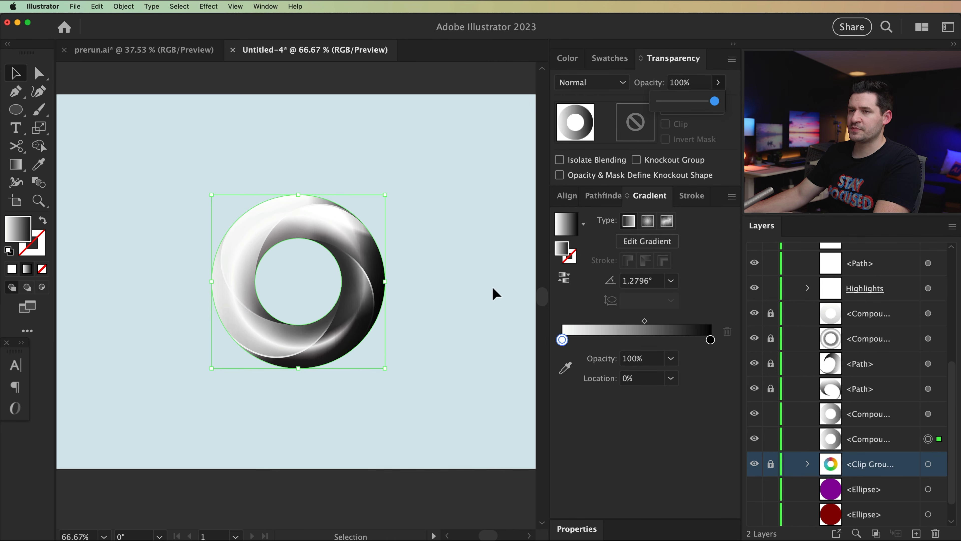
Replace the copied ring's gradient with a solid mid-grey fill, hex 7a7a7a.
left_click(10, 270)
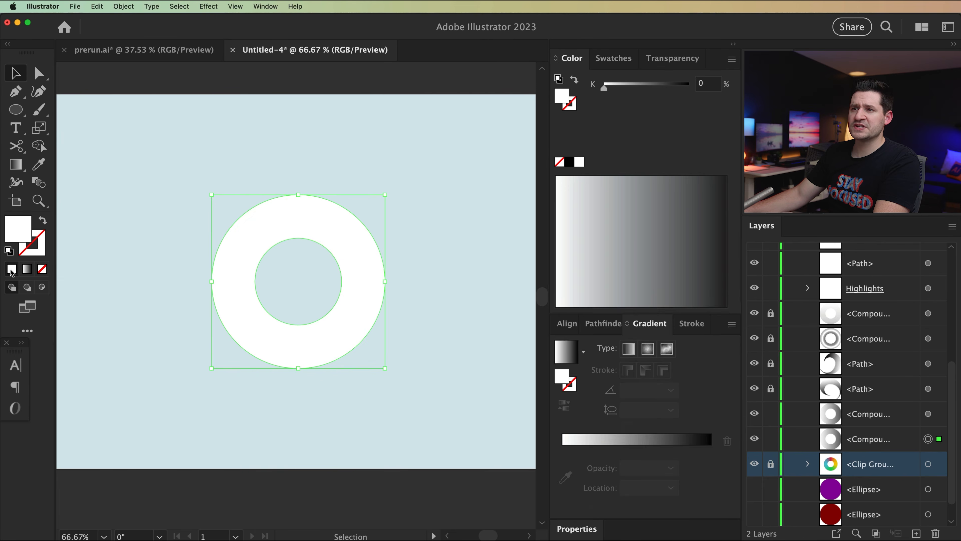
double_click(17, 231)
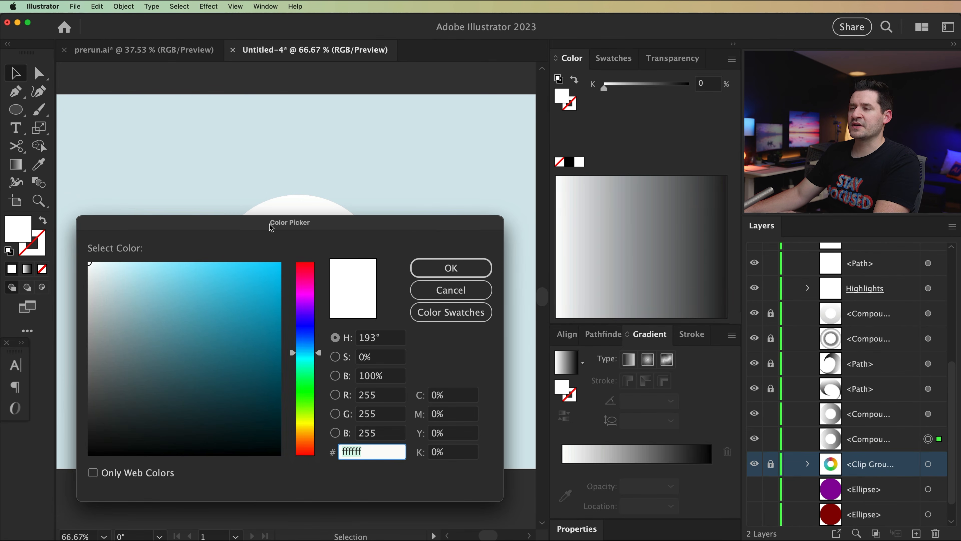
left_click_drag(272, 227, 279, 209)
left_click(392, 341)
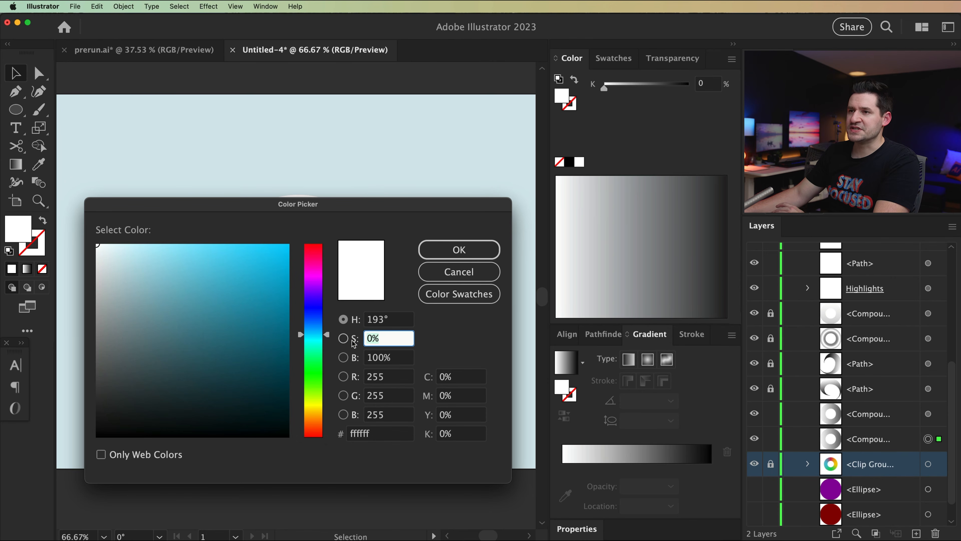
left_click_drag(131, 301, 90, 341)
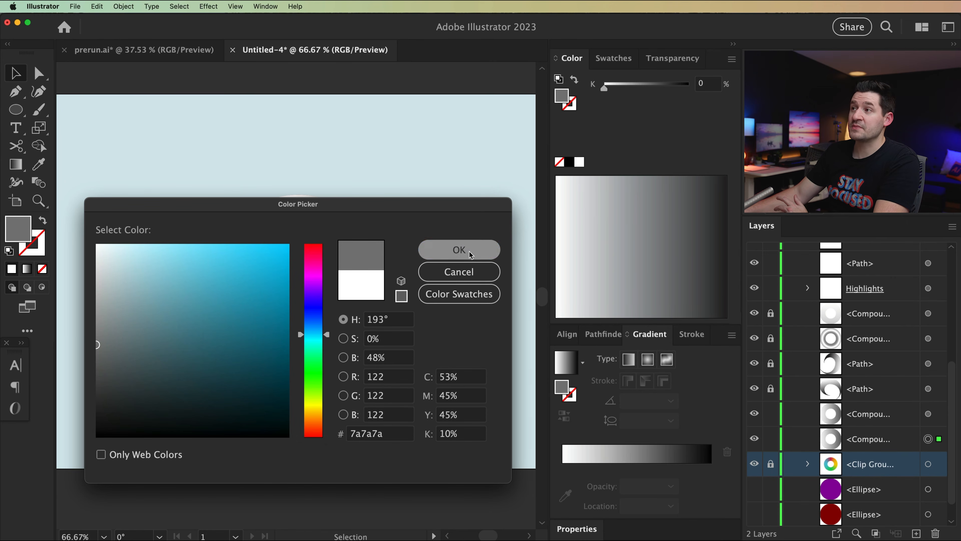
left_click(459, 250)
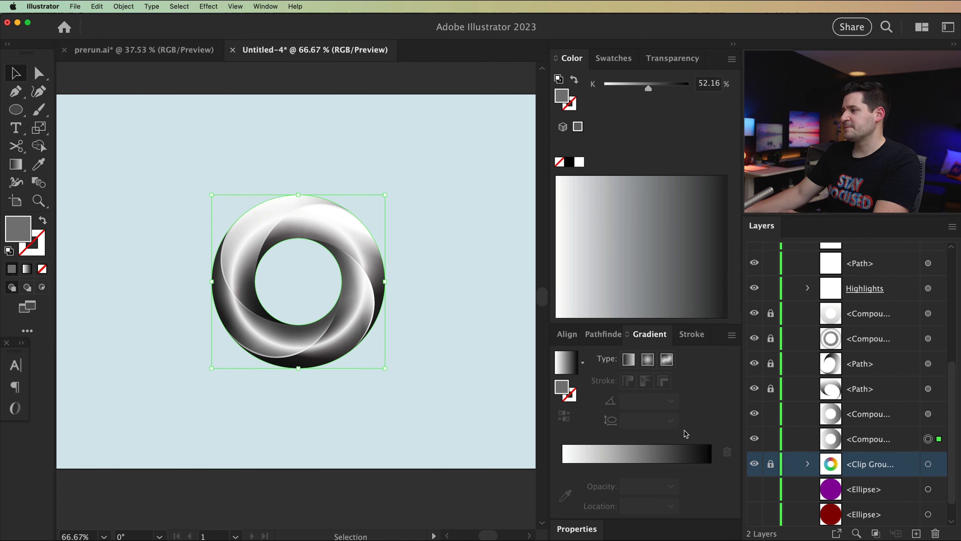
Set the grey ring's blend mode to Saturation and its opacity to 19%.
left_click(664, 60)
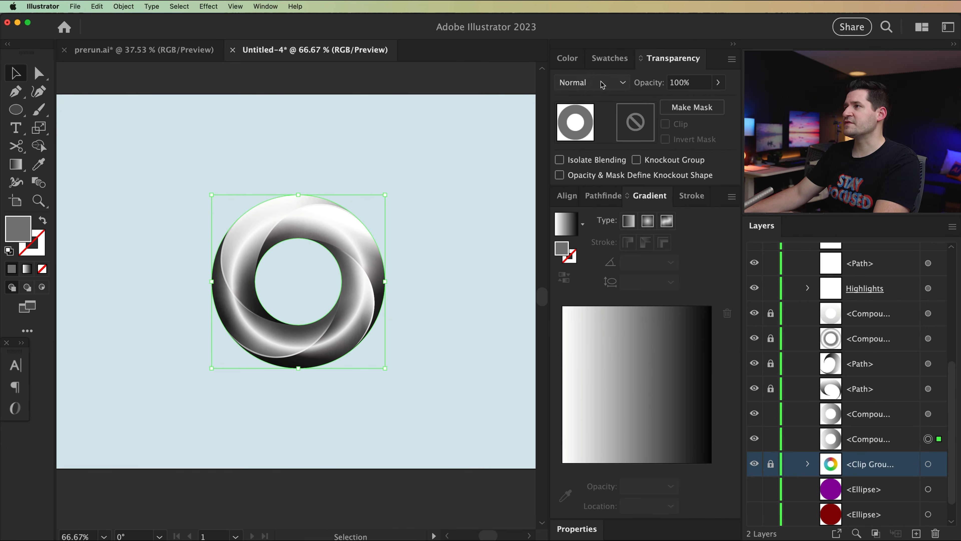
left_click(591, 82)
left_click(594, 336)
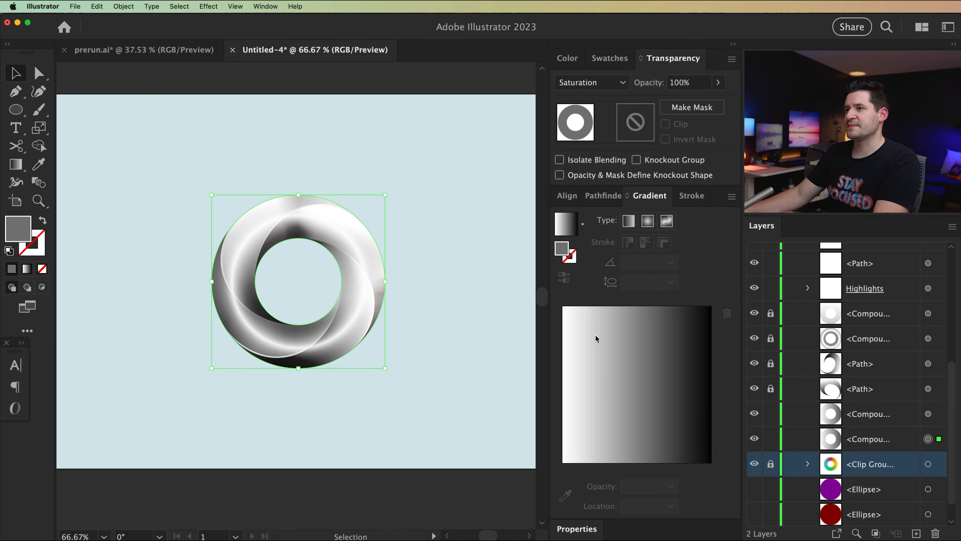
left_click(718, 82)
left_click_drag(716, 101, 671, 102)
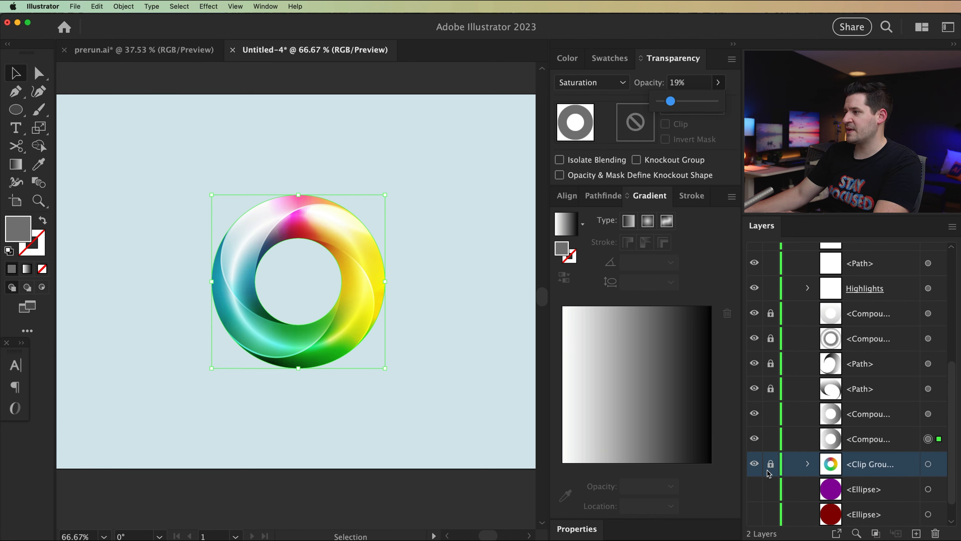
Toggle the grey Saturation ring's visibility to compare the logo colours with and without it.
left_click(755, 443)
left_click(755, 441)
left_click(755, 442)
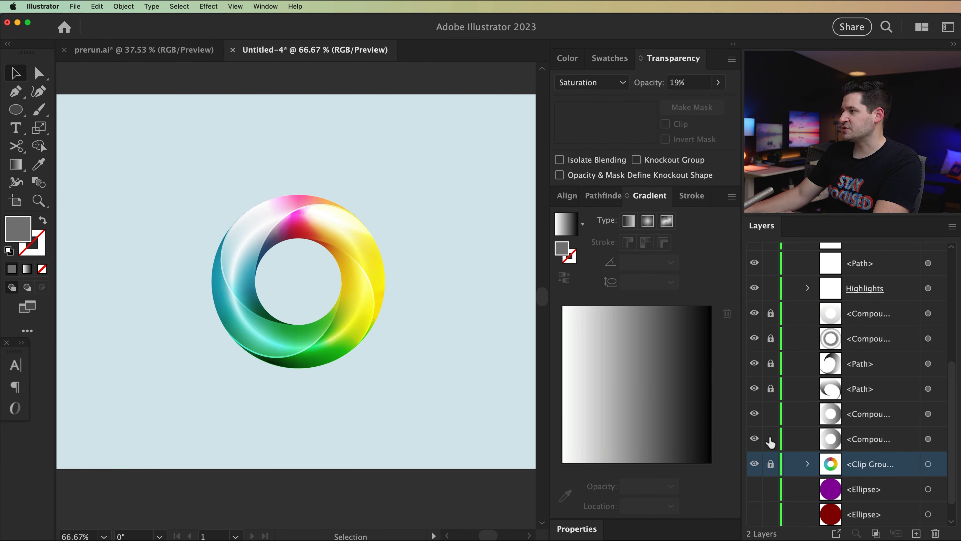
scroll(789, 396, "up", 8)
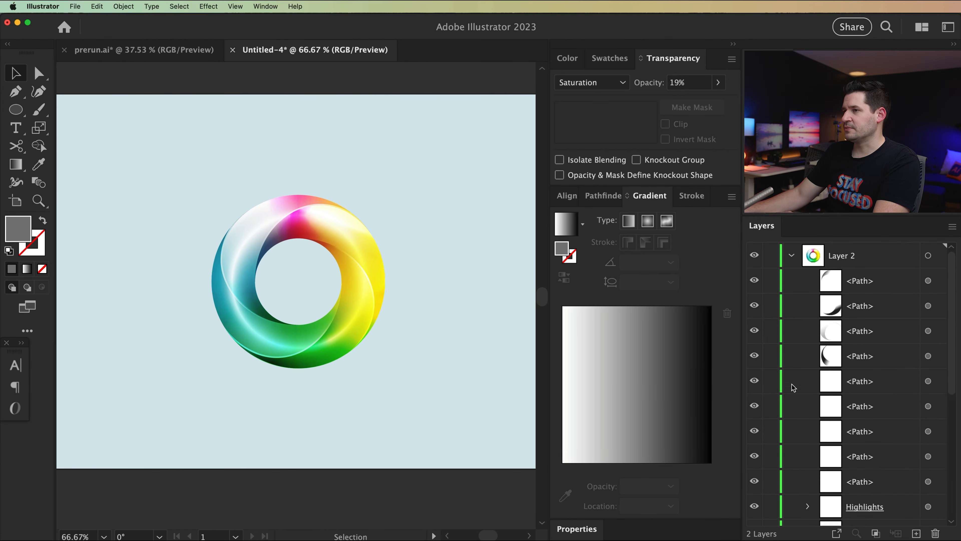
left_click(791, 255)
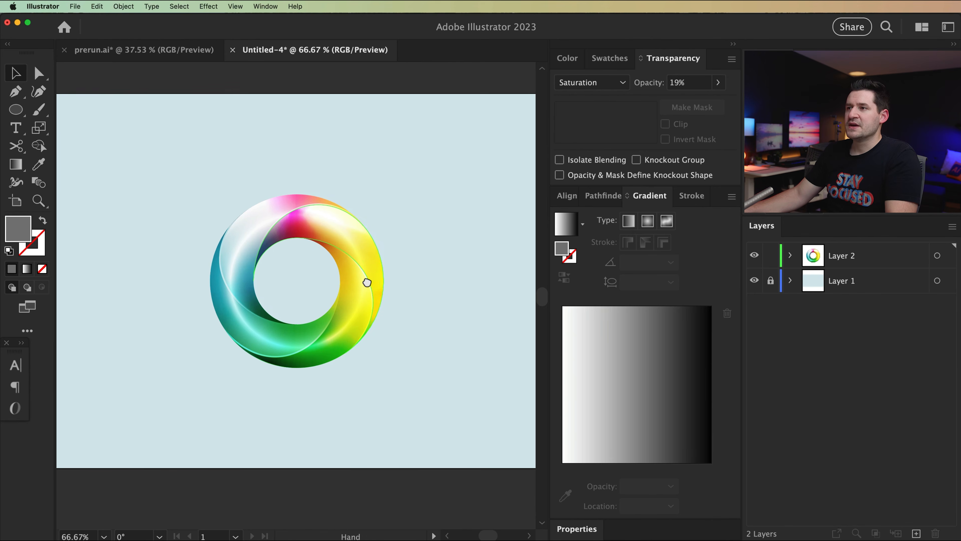
scroll(369, 281, "right", 2)
scroll(368, 282, "up", 1)
key("a")
key("super+minus")
key("v")
left_click_drag(169, 210, 240, 333)
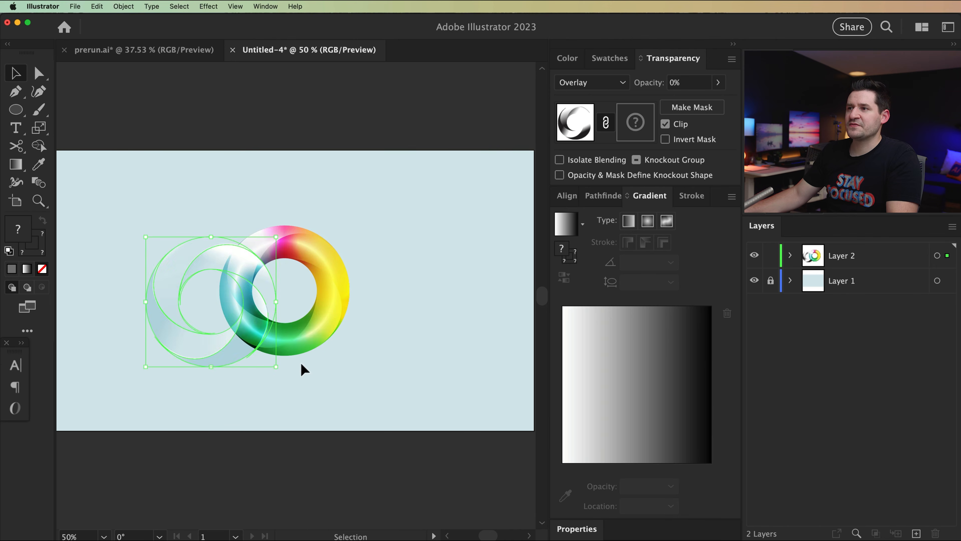
key("super+z")
left_click(472, 318)
Unlock the ring's remaining parts in Layer 2 and group all of the visible ring artwork.
left_click(790, 255)
scroll(799, 356, "down", 5)
left_click_drag(150, 197, 408, 391)
key("super+g")
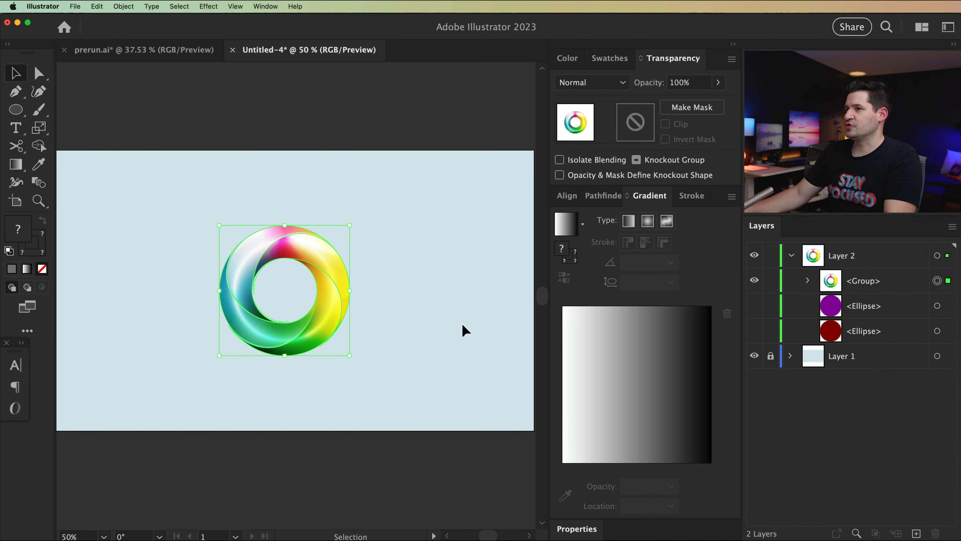
Place a copy of the grouped ring to the right of the original and rotate it 90° counter-clockwise.
left_click_drag(343, 294, 393, 287)
left_click_drag(410, 217, 275, 223)
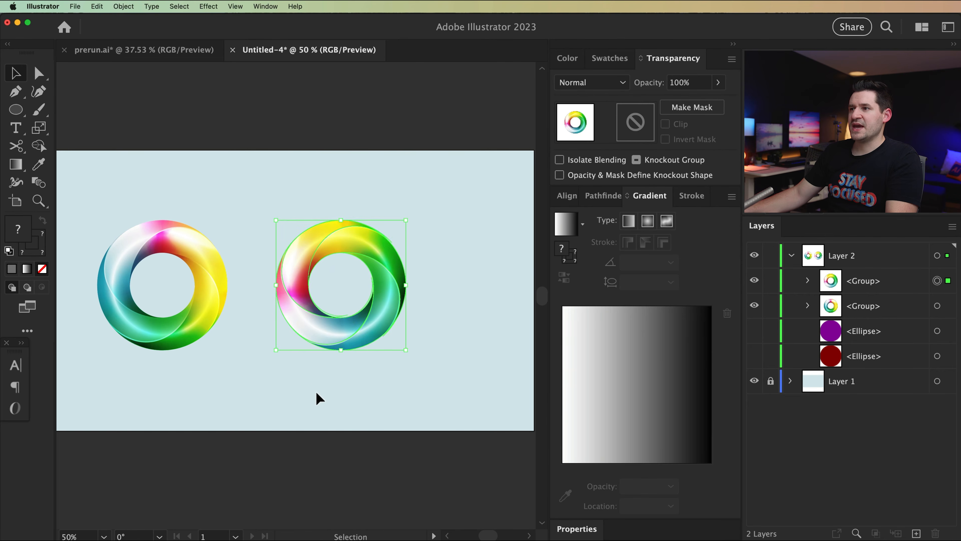
left_click(316, 398)
left_click_drag(382, 362, 405, 368)
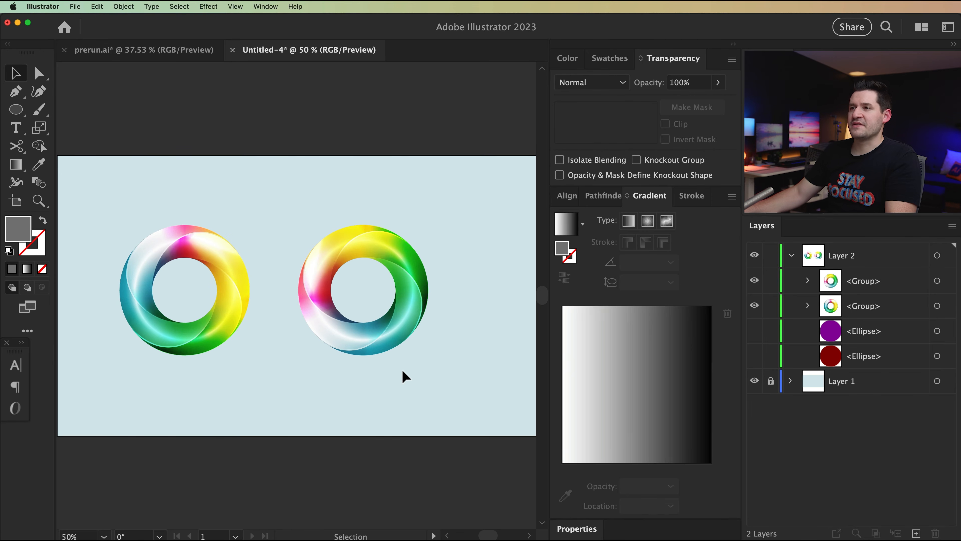